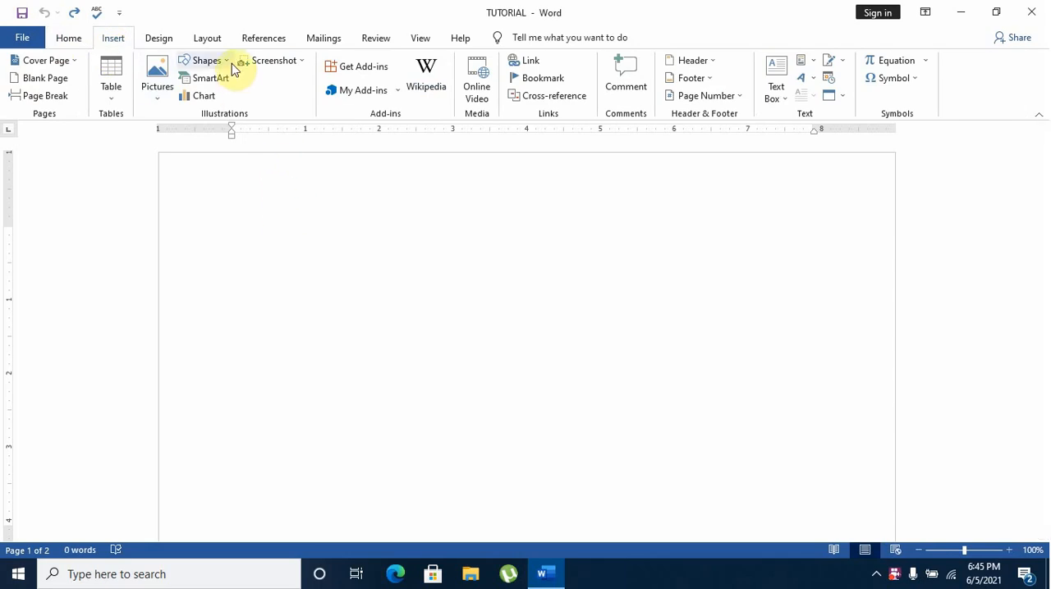
Draw a rectangle about 3.65" wide and 2.24" high in the upper left part of the page
click(207, 61)
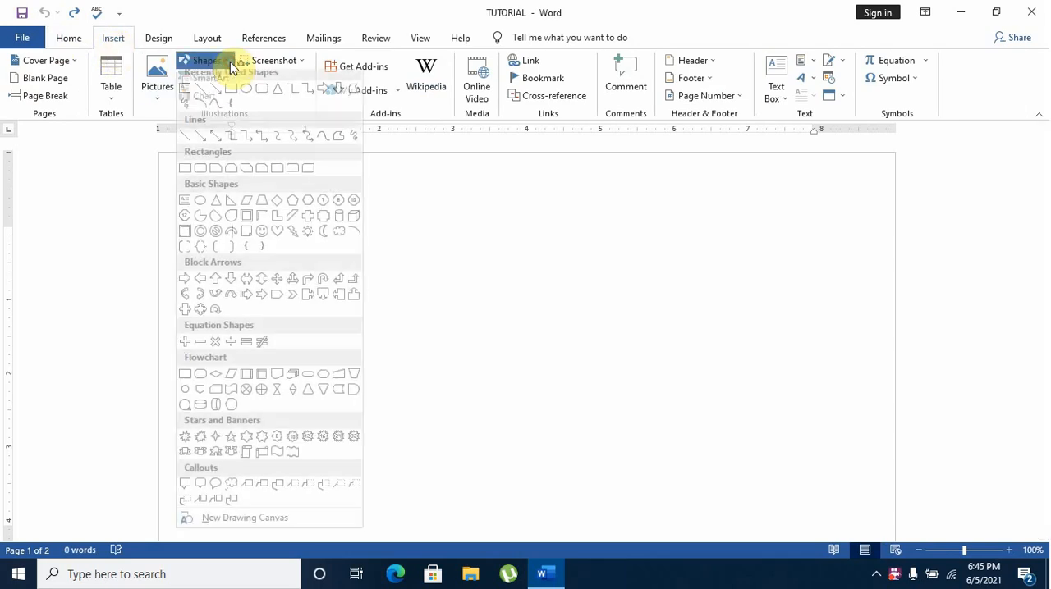
click(279, 175)
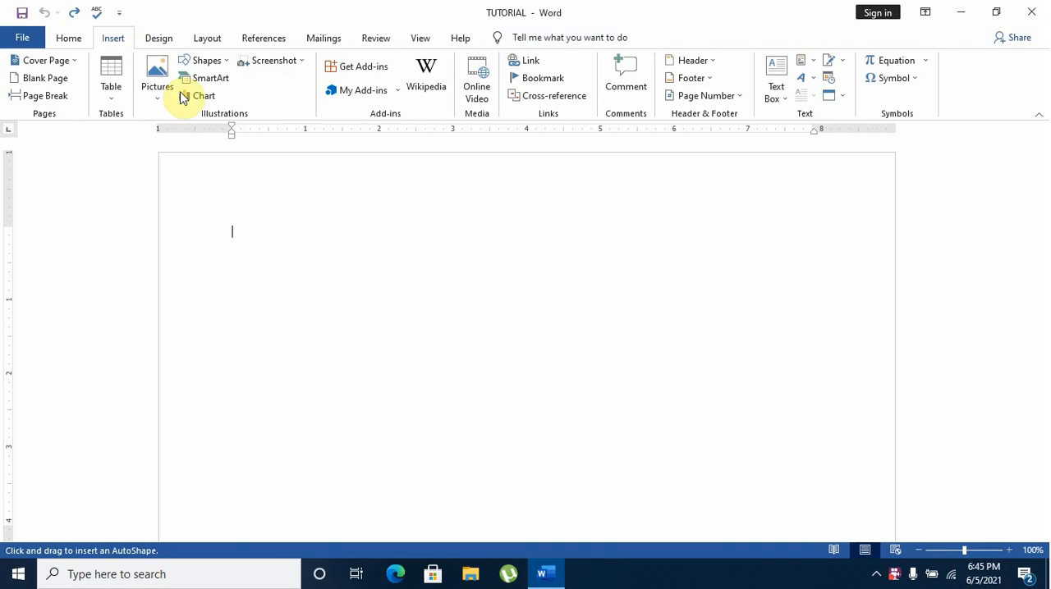
click(205, 62)
click(244, 96)
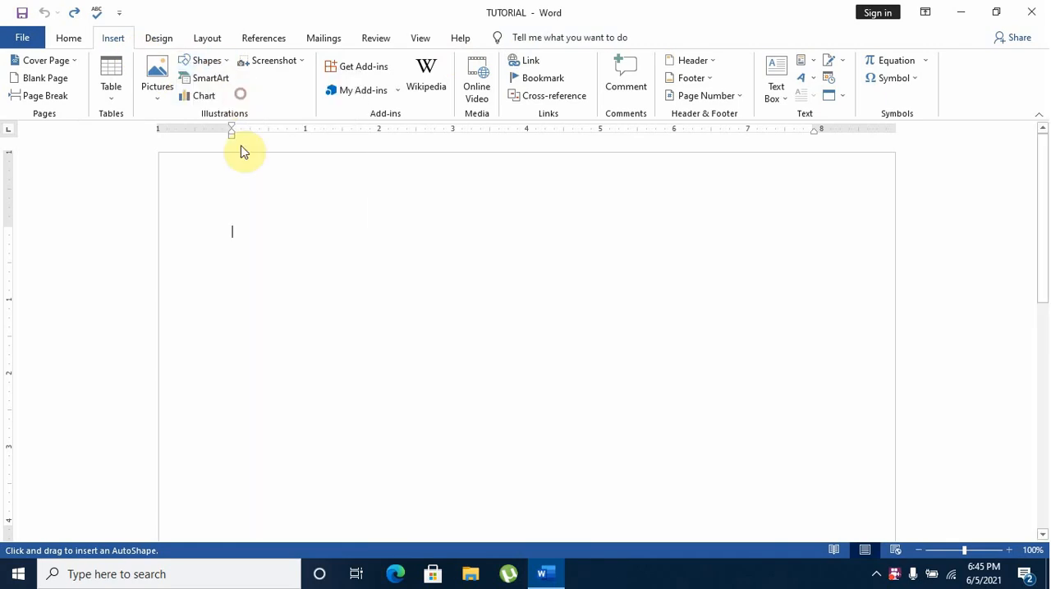
drag(246, 203, 514, 368)
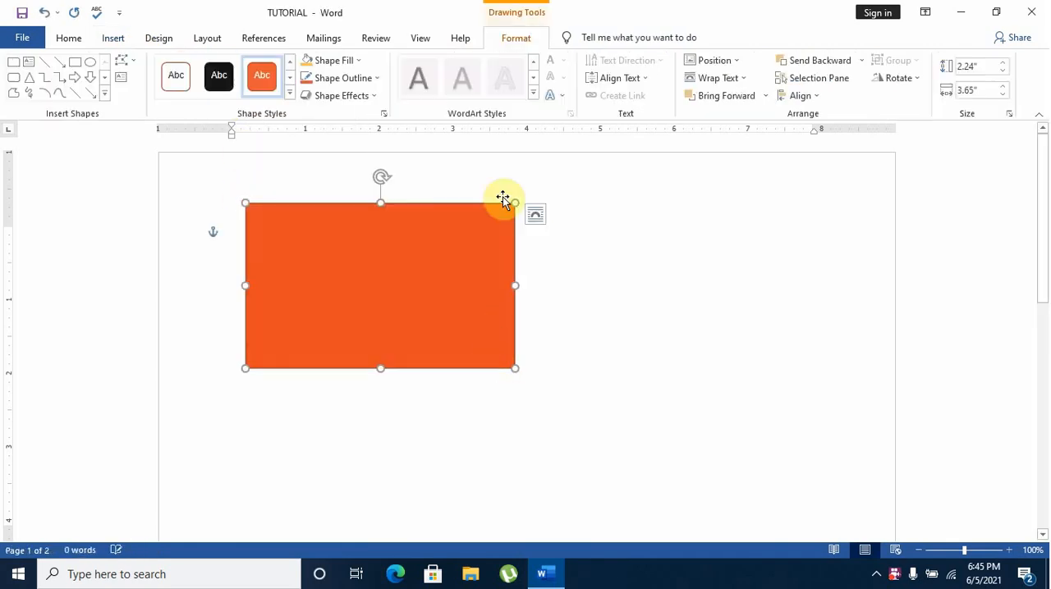
Apply the white outlined shape style to the rectangle, then recolor it with a light orange fill and a blue outline
click(189, 86)
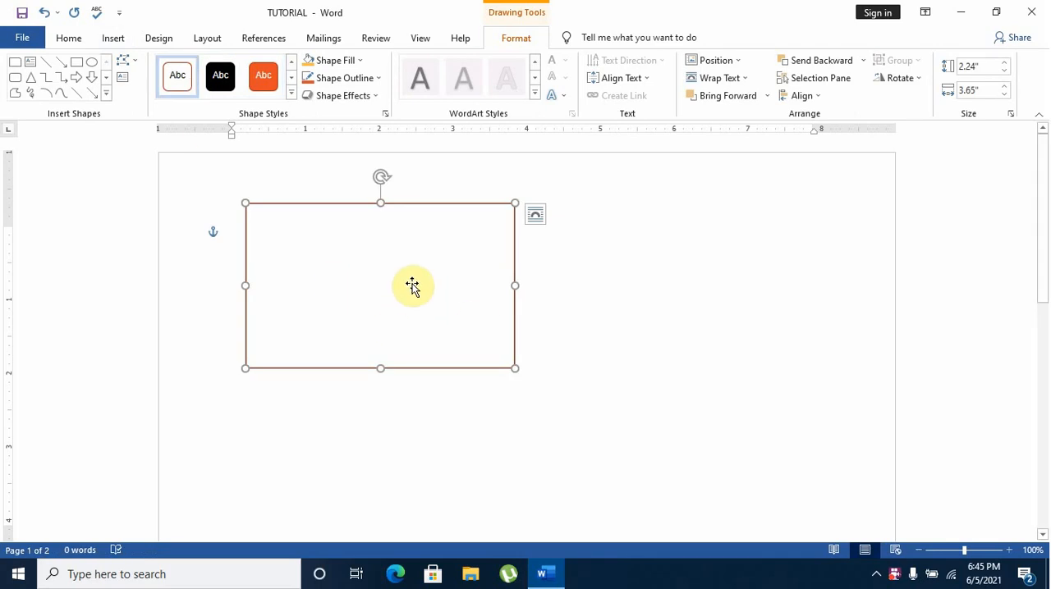
click(359, 60)
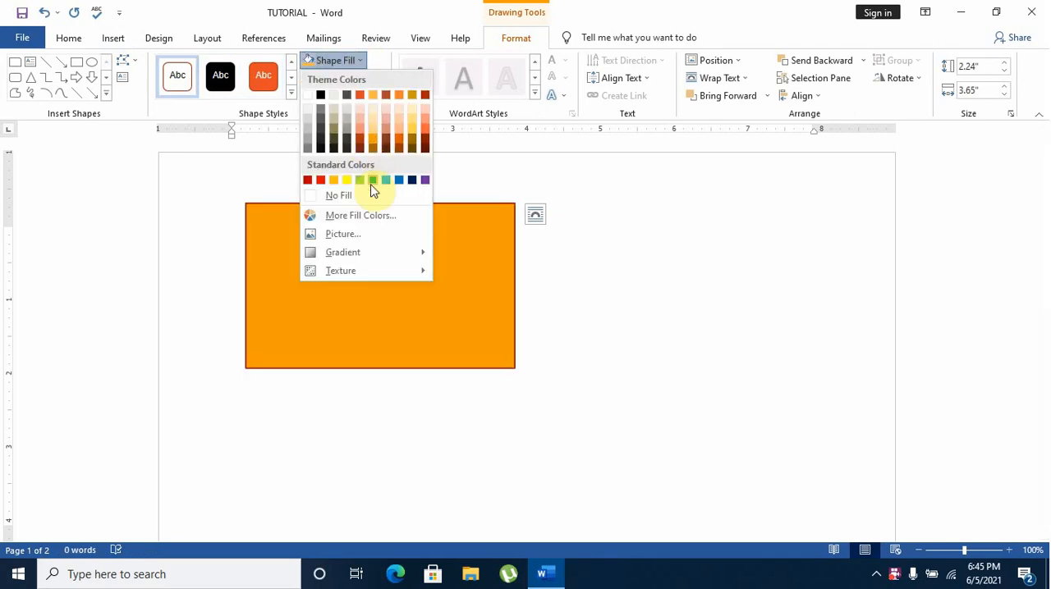
click(374, 117)
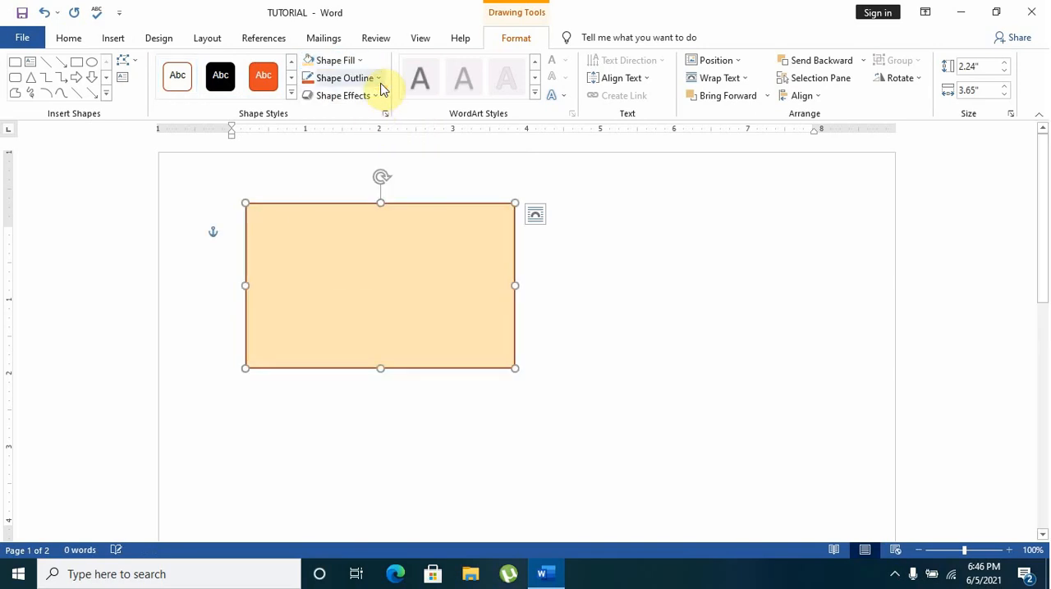
click(379, 81)
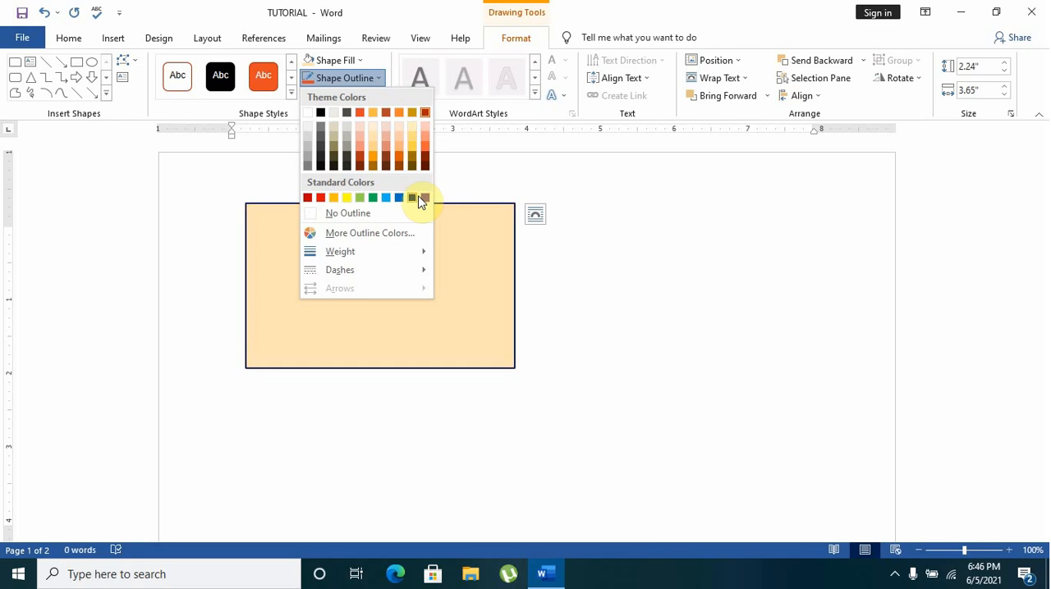
click(391, 204)
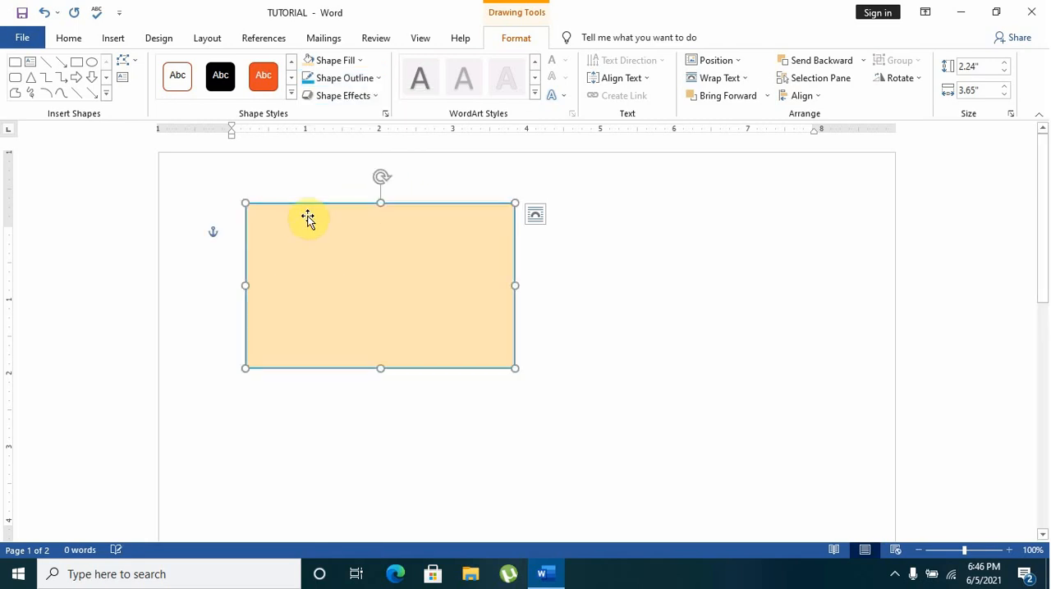
Add an outer shadow offset toward the bottom and a red glow to the rectangle
click(354, 96)
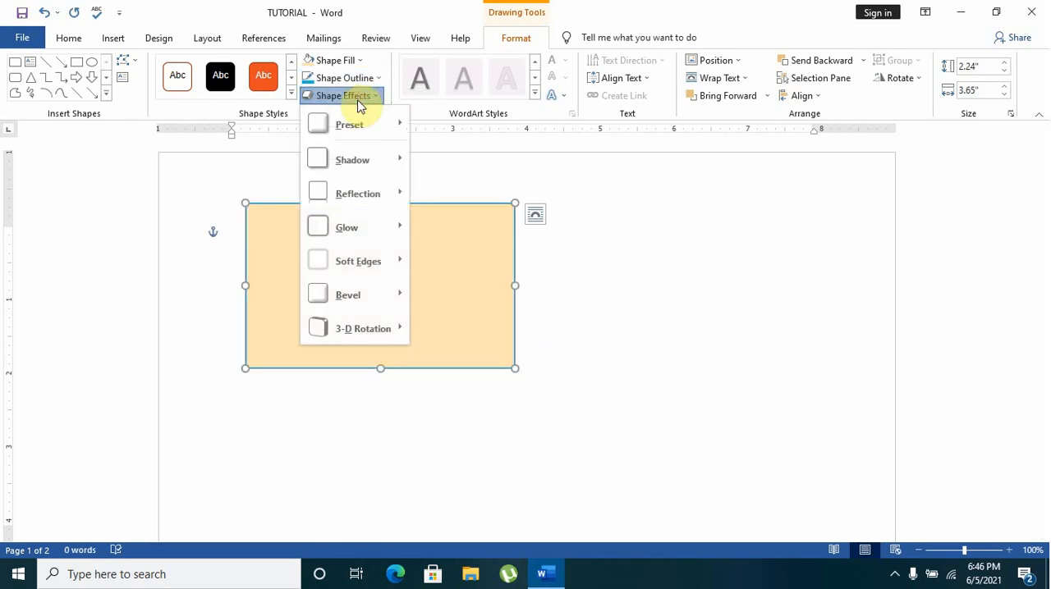
mouse_move(359, 188)
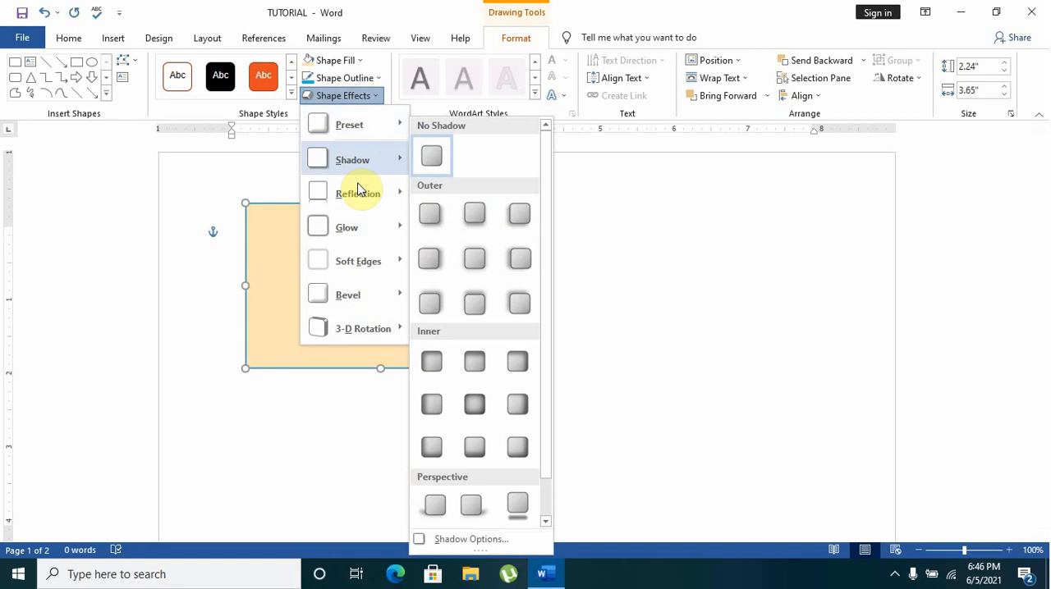
click(476, 211)
click(369, 96)
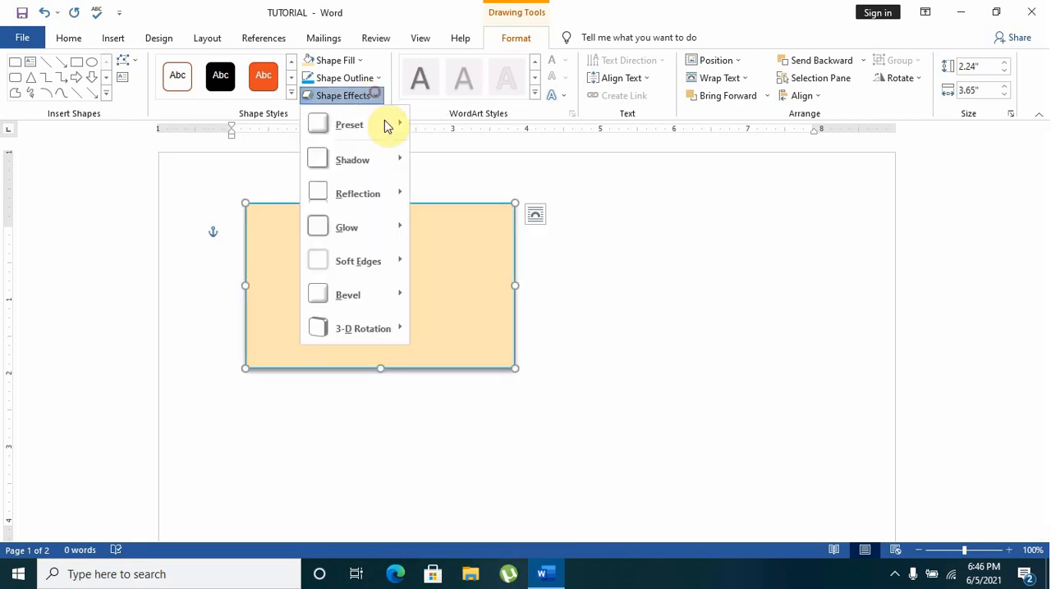
mouse_move(382, 261)
mouse_move(375, 235)
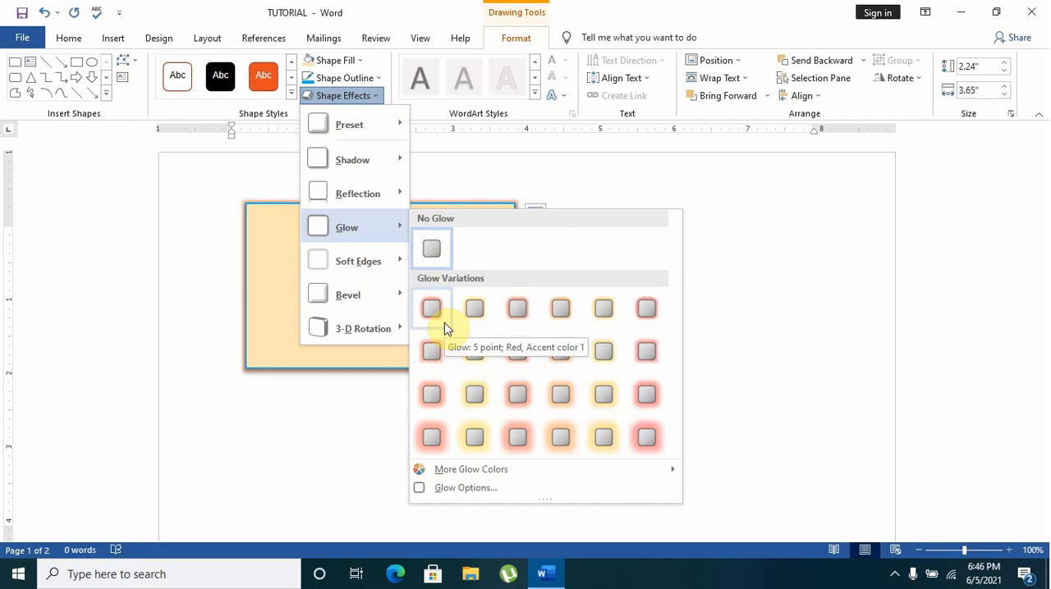
click(438, 348)
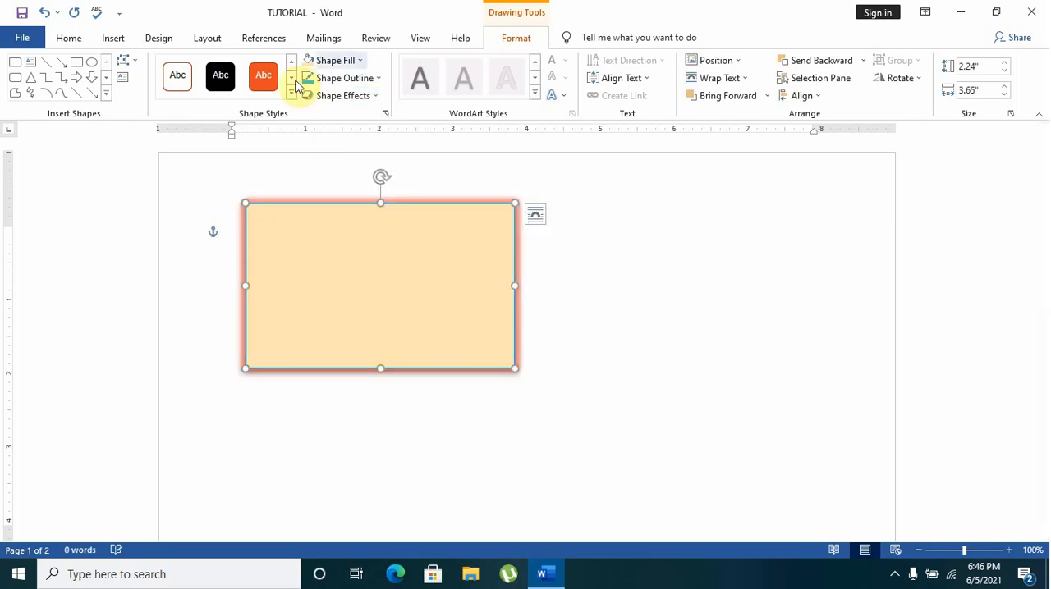
Undo all the formatting changes and the insertion of the rectangle
click(49, 16)
click(49, 16)
click(50, 16)
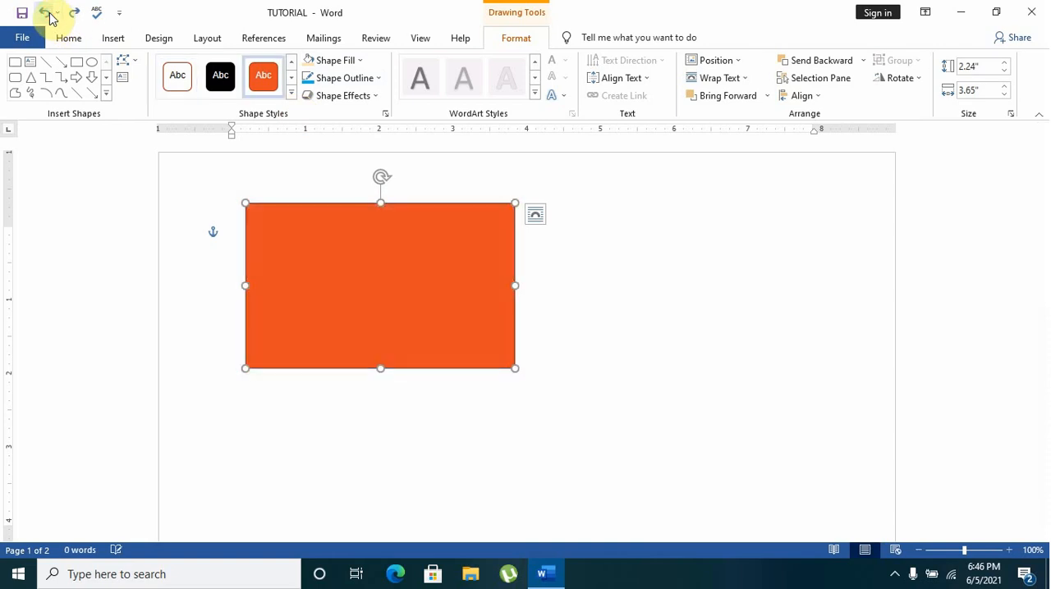
click(46, 13)
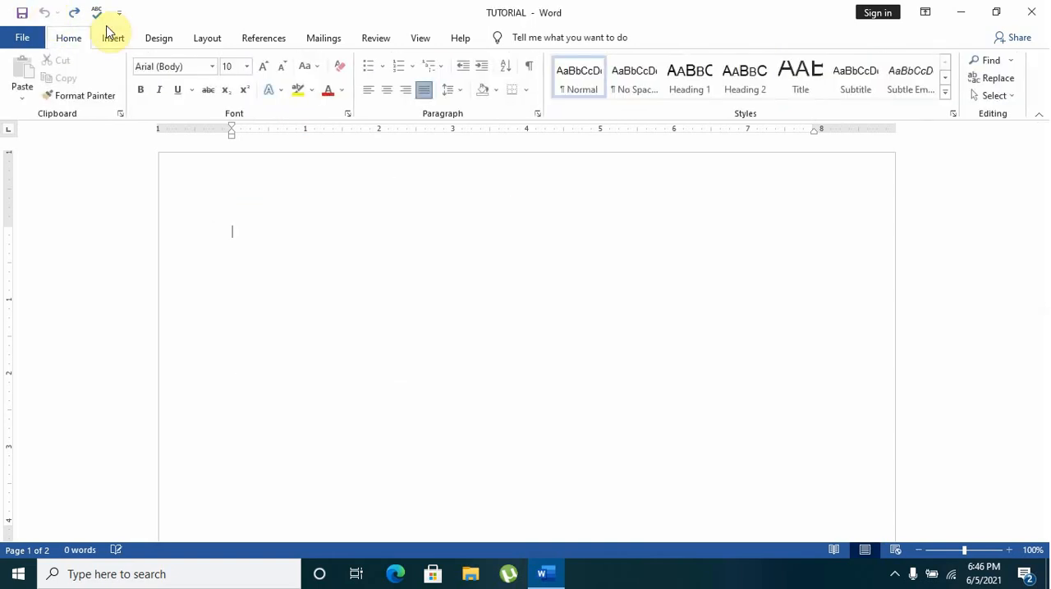
Draw a right triangle about 3.43" wide and 3.33" high in the upper left part of the page
click(112, 38)
click(221, 60)
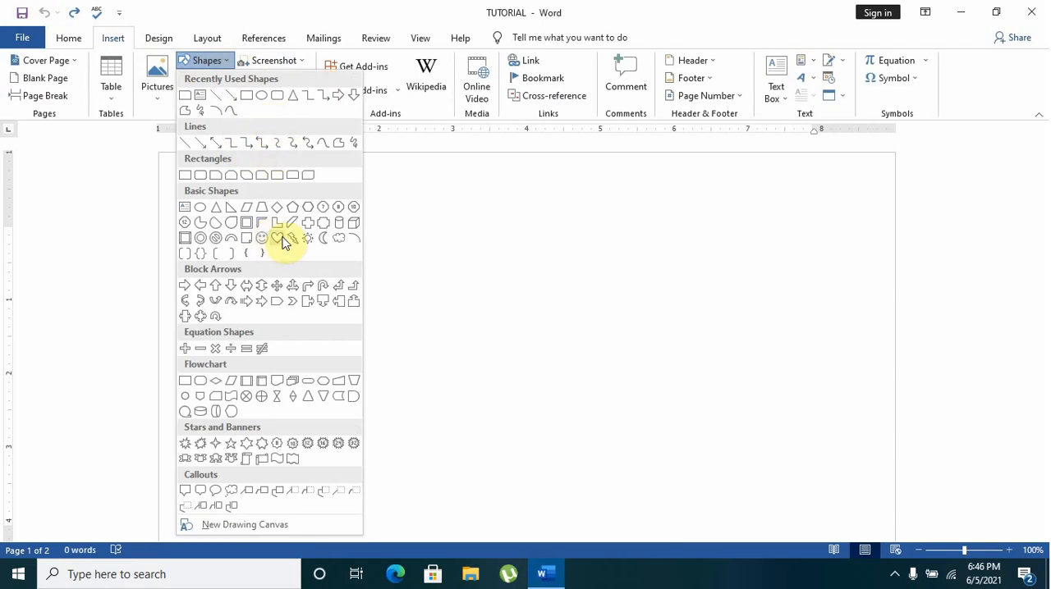
click(234, 215)
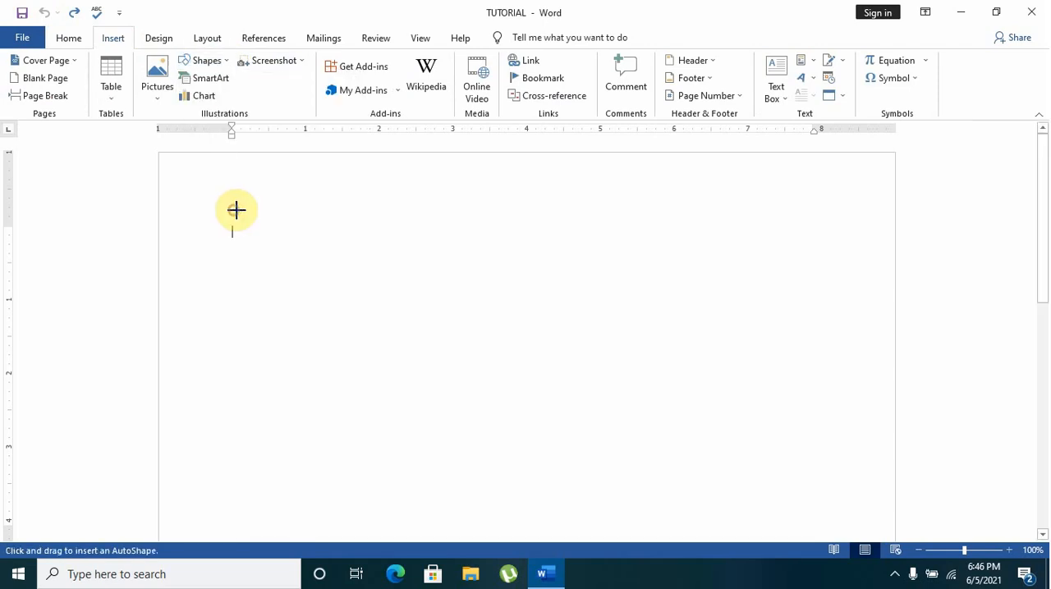
drag(254, 193, 508, 440)
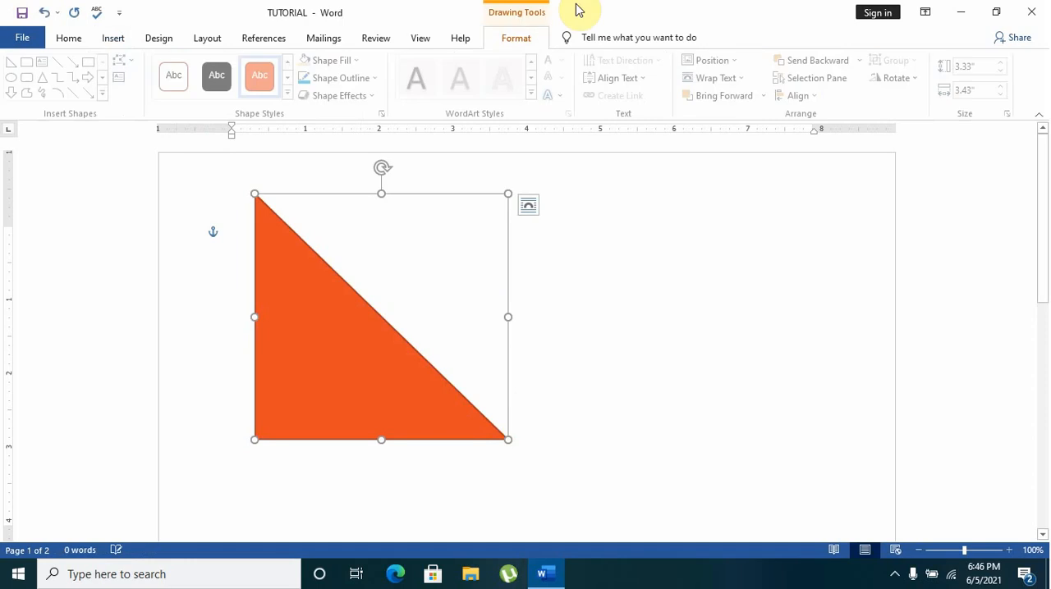
Apply the white outlined shape style to the triangle, then recolor it with a gold fill and an orange-red outline
click(178, 75)
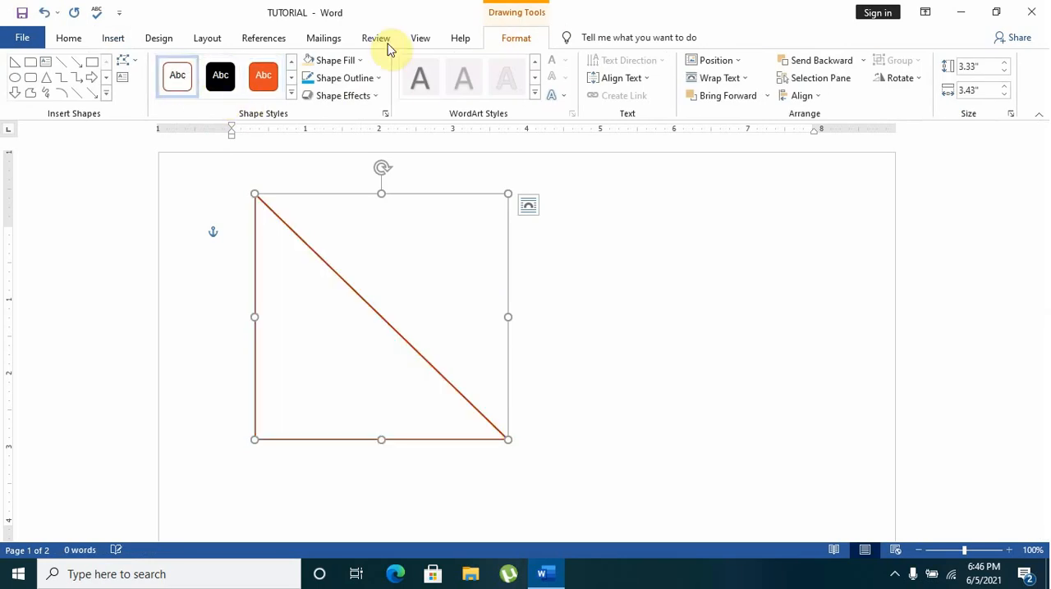
click(359, 61)
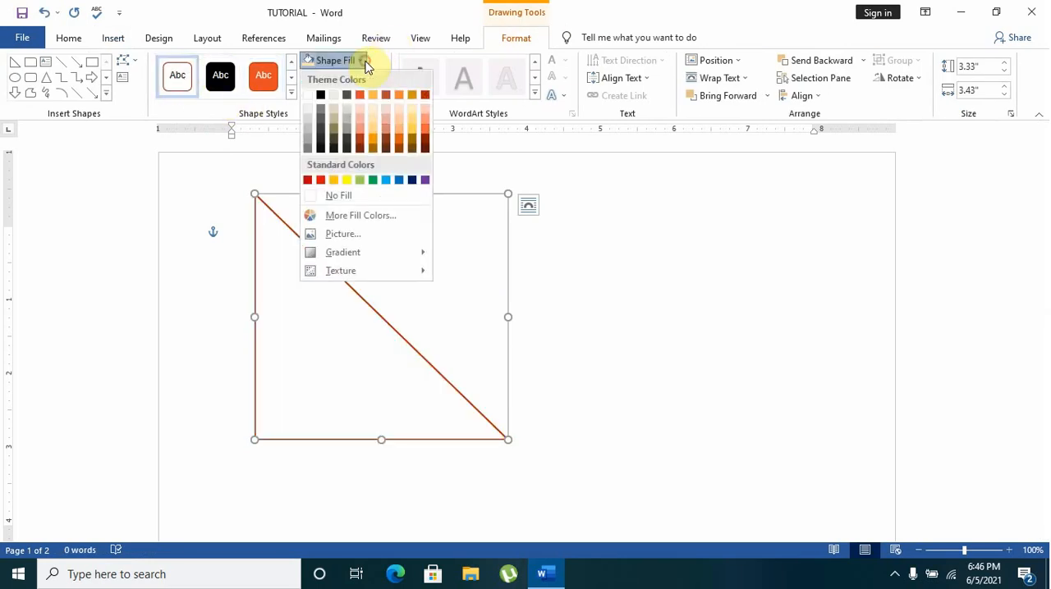
click(412, 129)
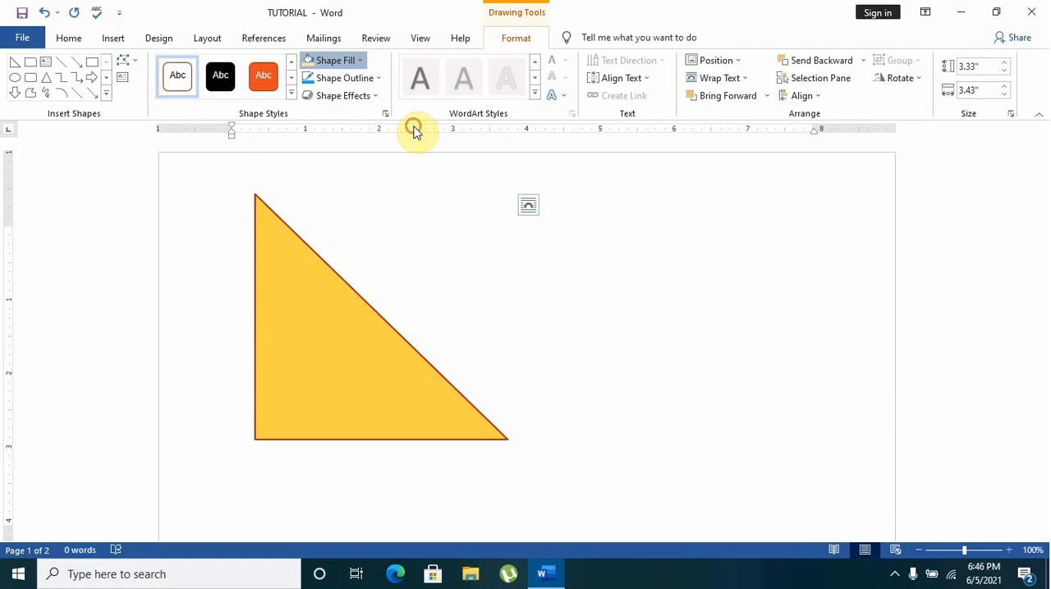
click(383, 78)
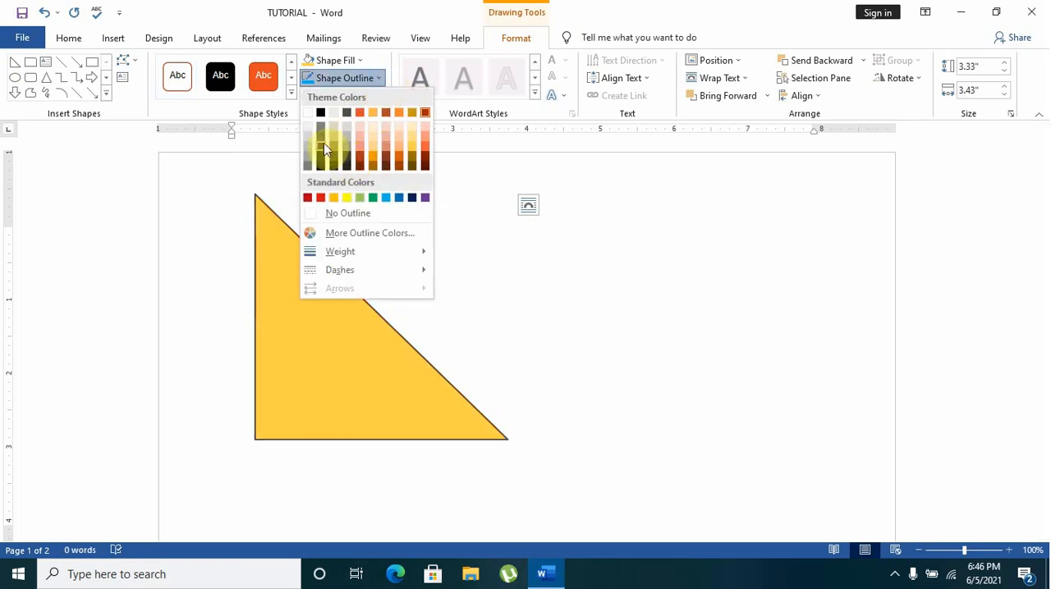
click(424, 147)
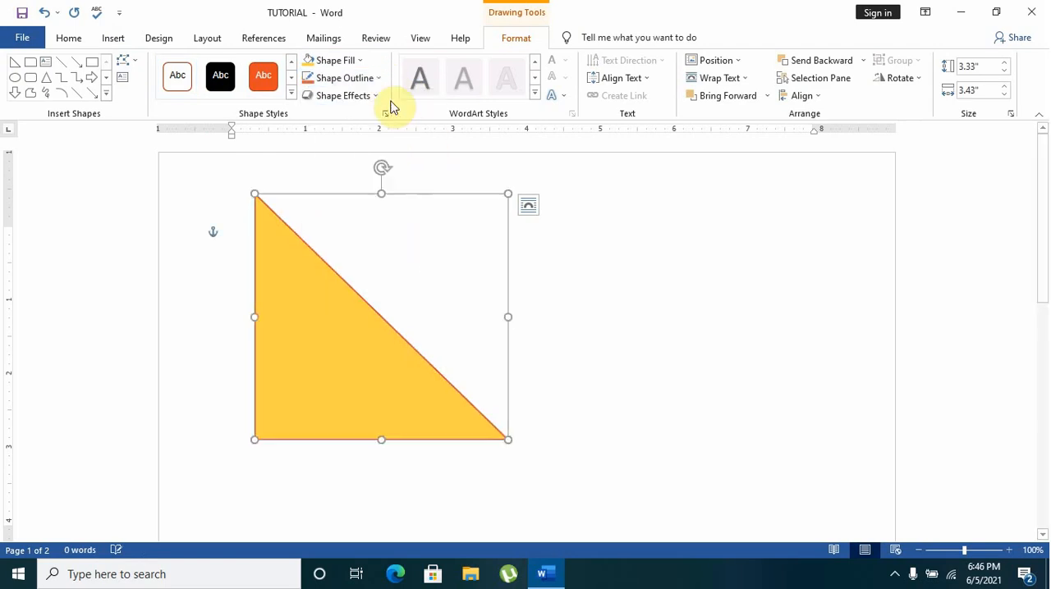
Apply the middle reflection variation to the triangle and deselect it
click(377, 96)
mouse_move(410, 192)
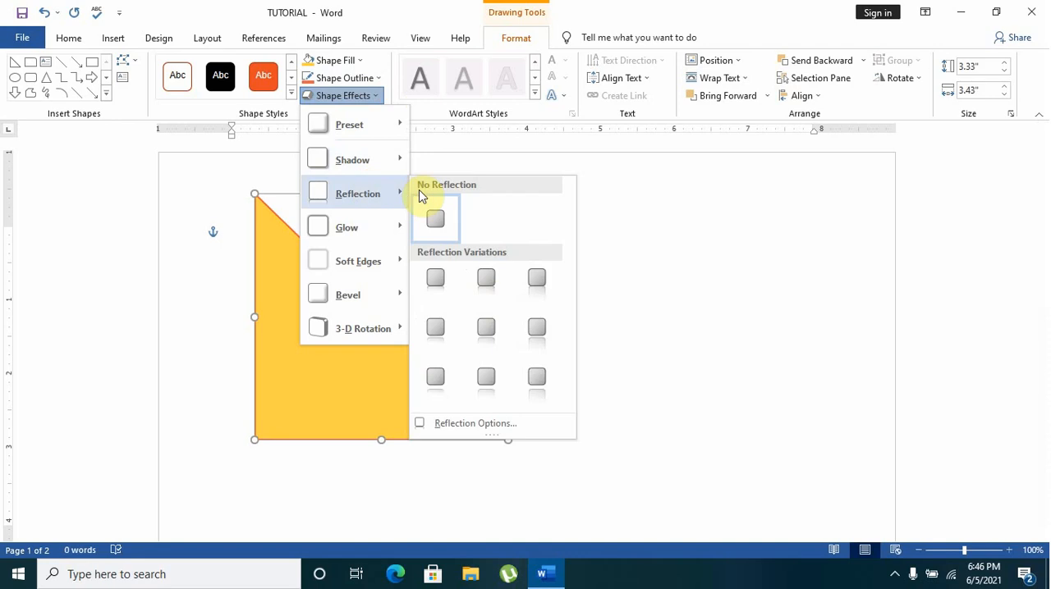
click(485, 354)
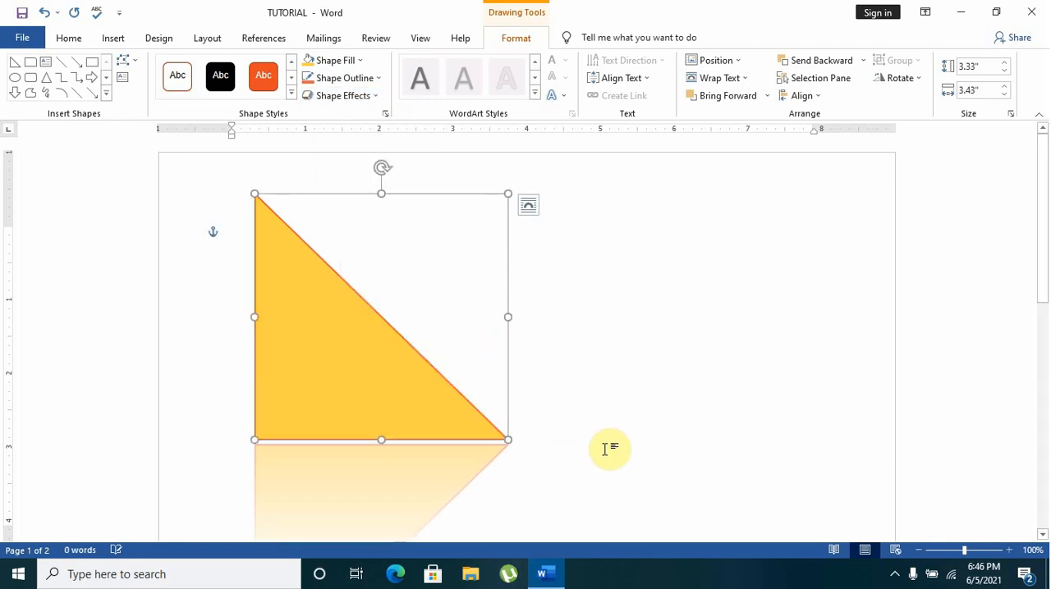
click(596, 399)
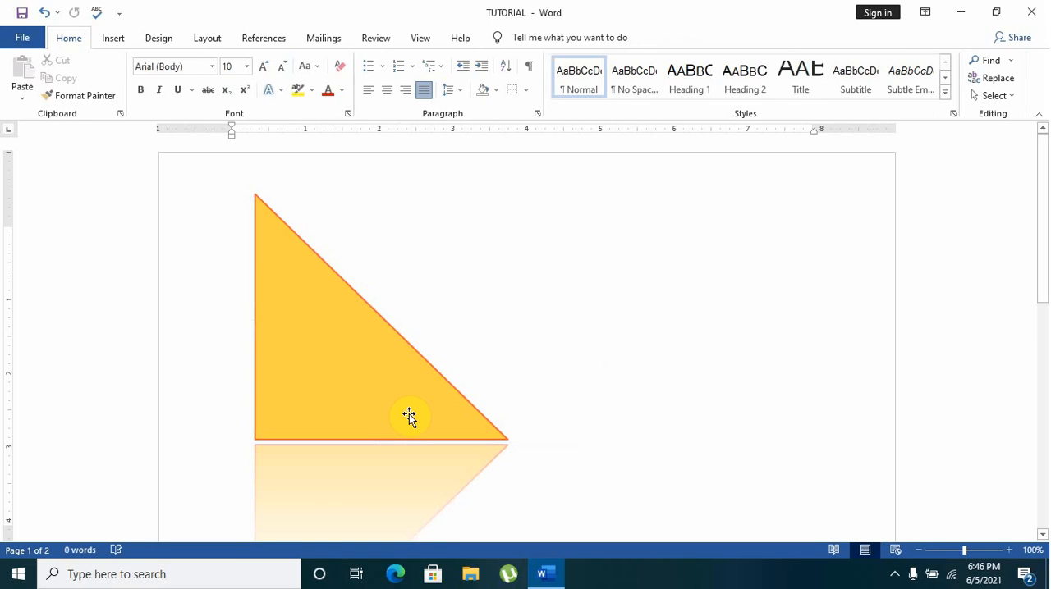
Select the triangle and set its height to 3"
click(403, 402)
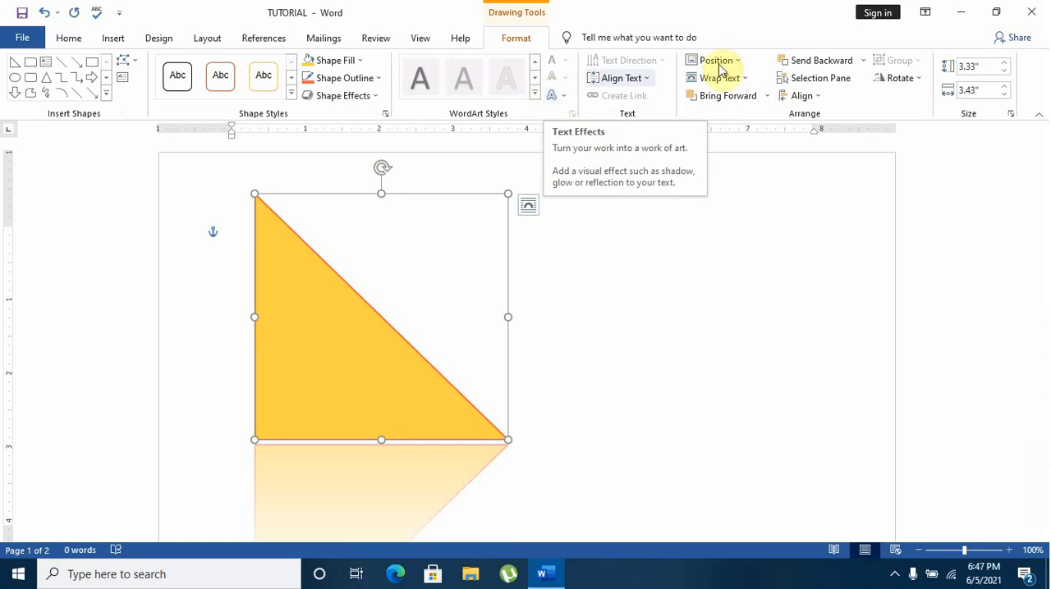
click(1003, 72)
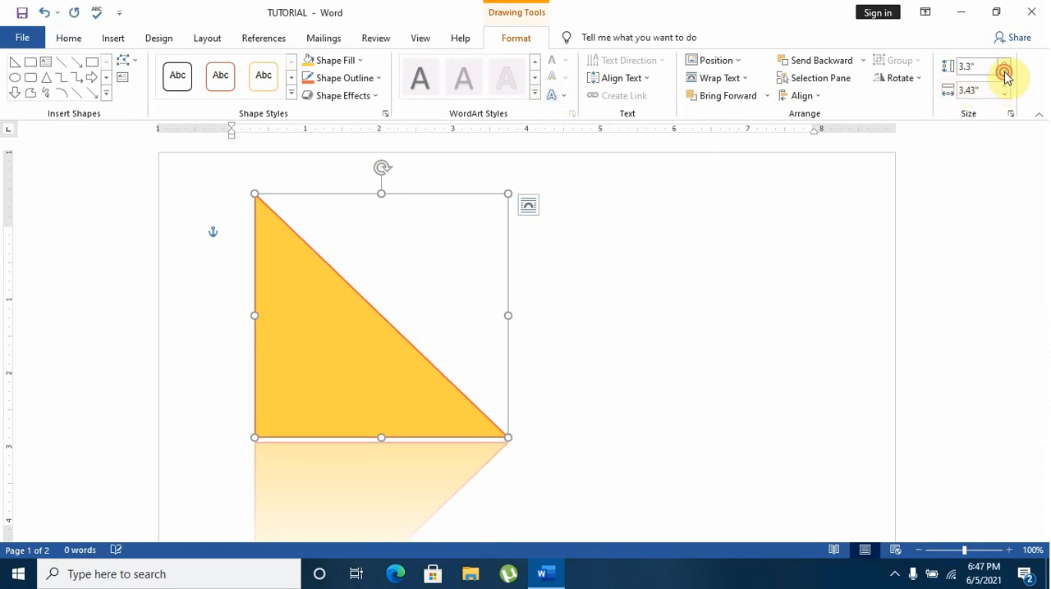
click(1003, 71)
click(1003, 72)
click(1003, 72)
click(1003, 71)
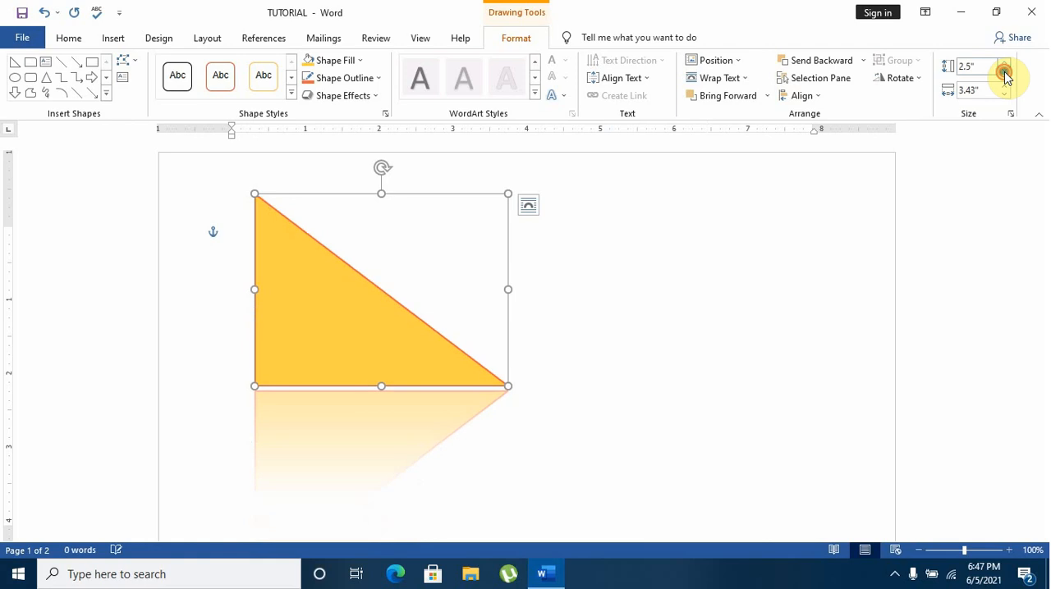
click(1003, 71)
click(1003, 72)
click(1003, 72)
click(1002, 63)
click(1002, 63)
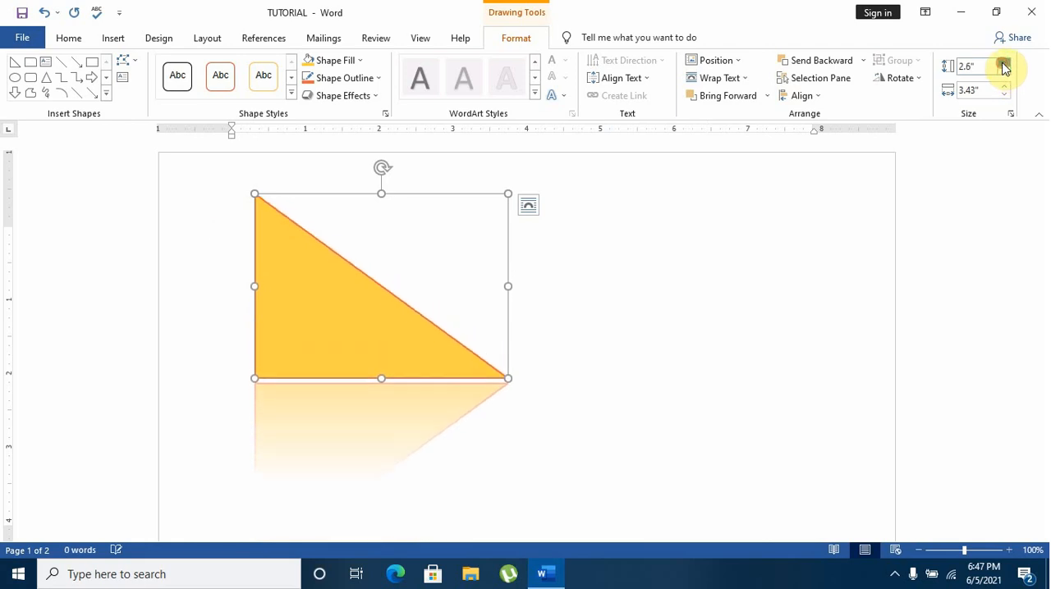
click(1002, 64)
click(1002, 63)
click(1002, 63)
click(1002, 63)
click(1002, 63)
Set the triangle's width to 4.7"
click(1004, 95)
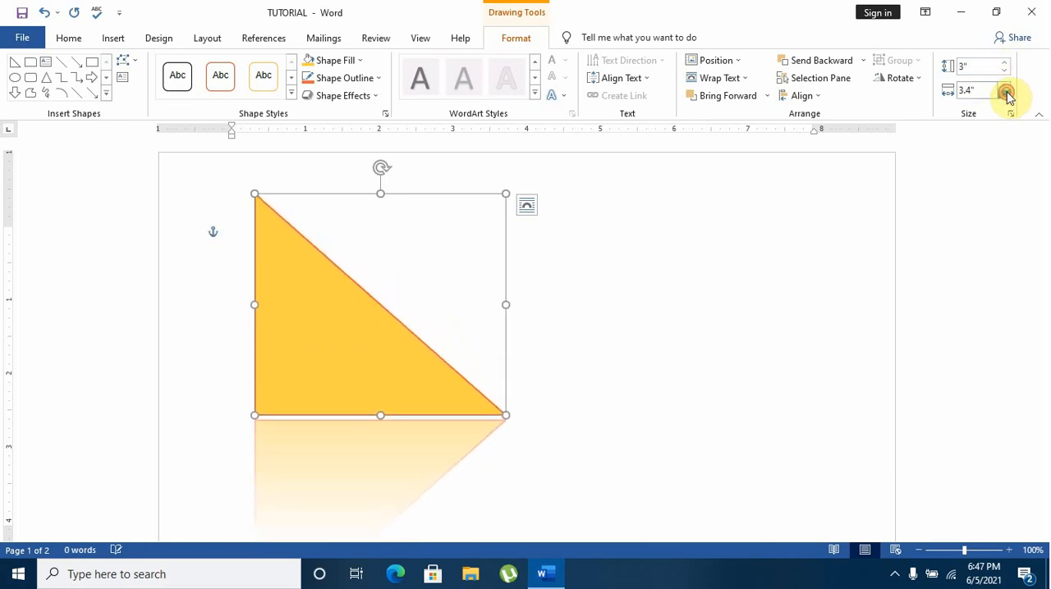
click(1004, 95)
click(1004, 95)
click(1005, 95)
click(1005, 94)
click(1004, 95)
click(1005, 95)
click(1004, 95)
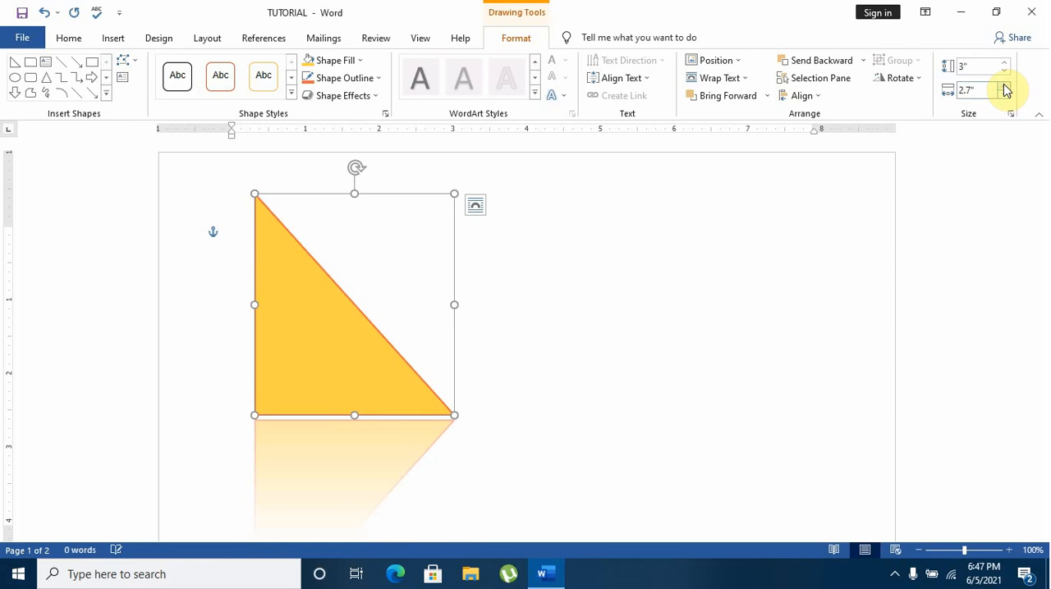
click(1003, 85)
click(1003, 85)
click(1003, 85)
click(1003, 86)
click(1003, 86)
click(1003, 86)
click(1003, 85)
click(1003, 85)
click(1003, 86)
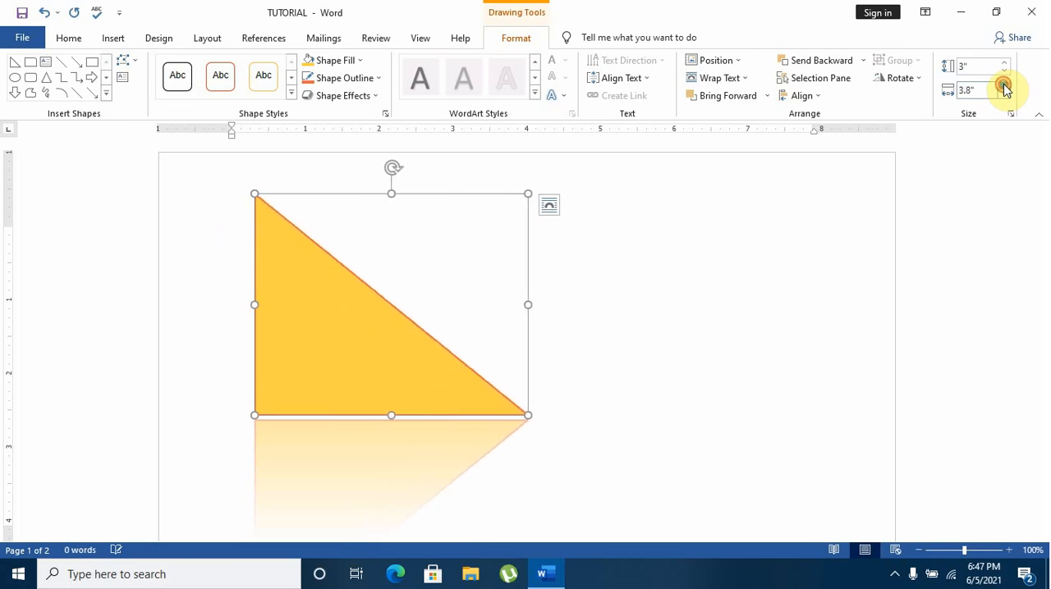
click(1003, 85)
click(1003, 86)
Set the triangle's width to 4.4"
click(1003, 86)
click(1003, 85)
click(1003, 86)
click(1003, 85)
click(1003, 85)
click(1003, 85)
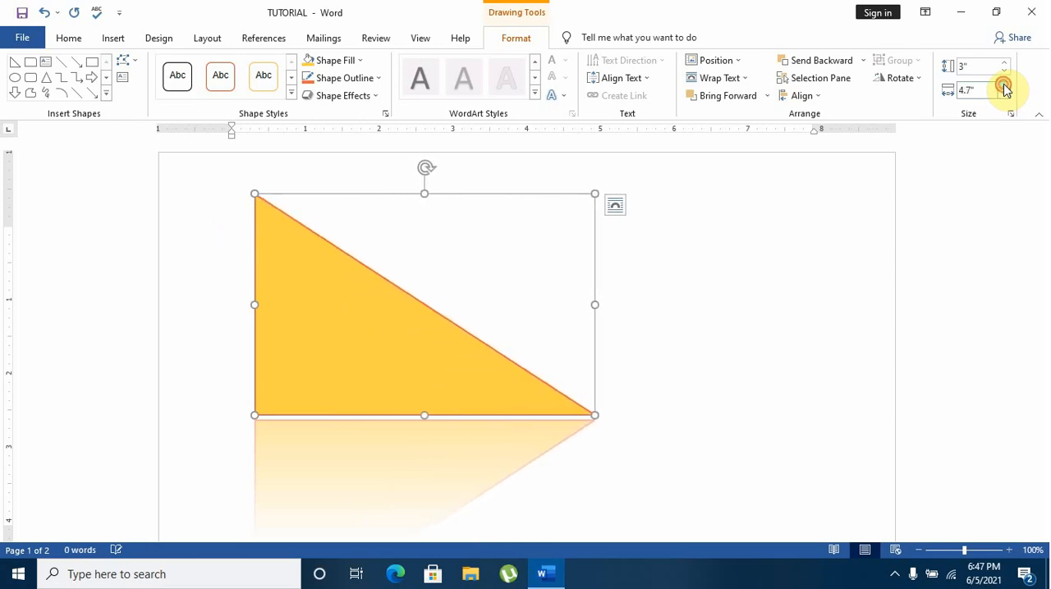
click(1003, 86)
click(1003, 86)
click(1003, 85)
click(1005, 94)
click(1005, 95)
click(1004, 95)
click(1005, 95)
click(1005, 94)
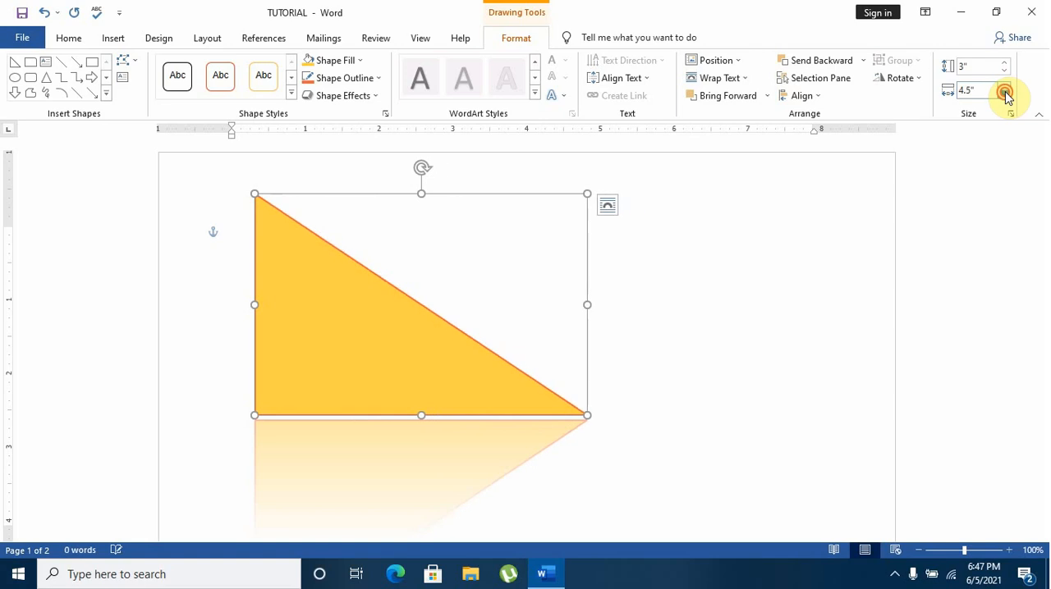
click(1005, 94)
Rotate the triangle left 90° and back right 90°
click(917, 87)
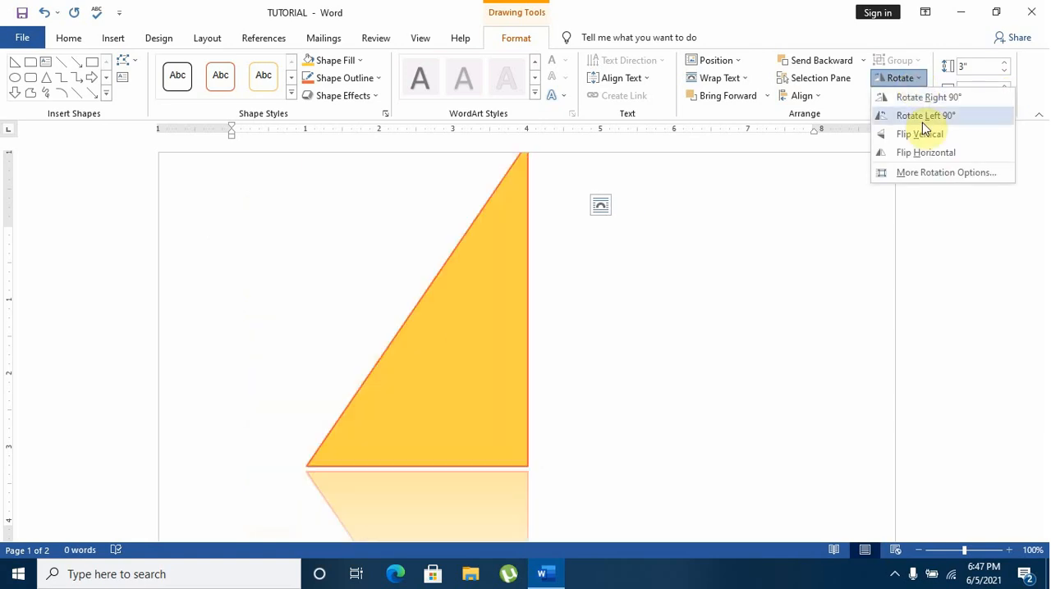
click(922, 121)
click(919, 83)
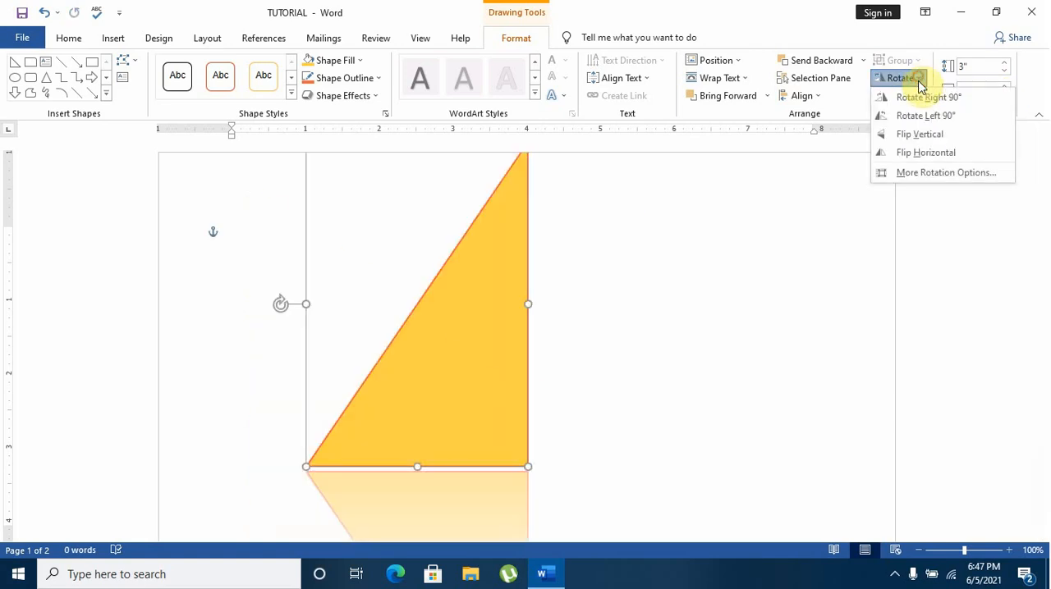
click(918, 82)
click(918, 82)
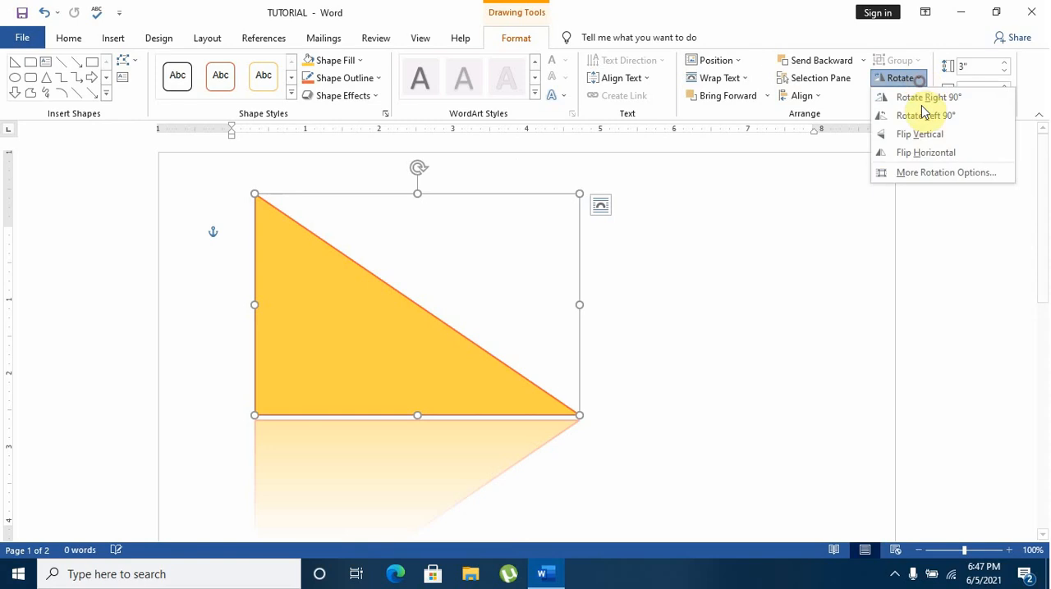
Flip the triangle vertically, flip it horizontally, and flip it vertically once more
click(928, 134)
click(915, 82)
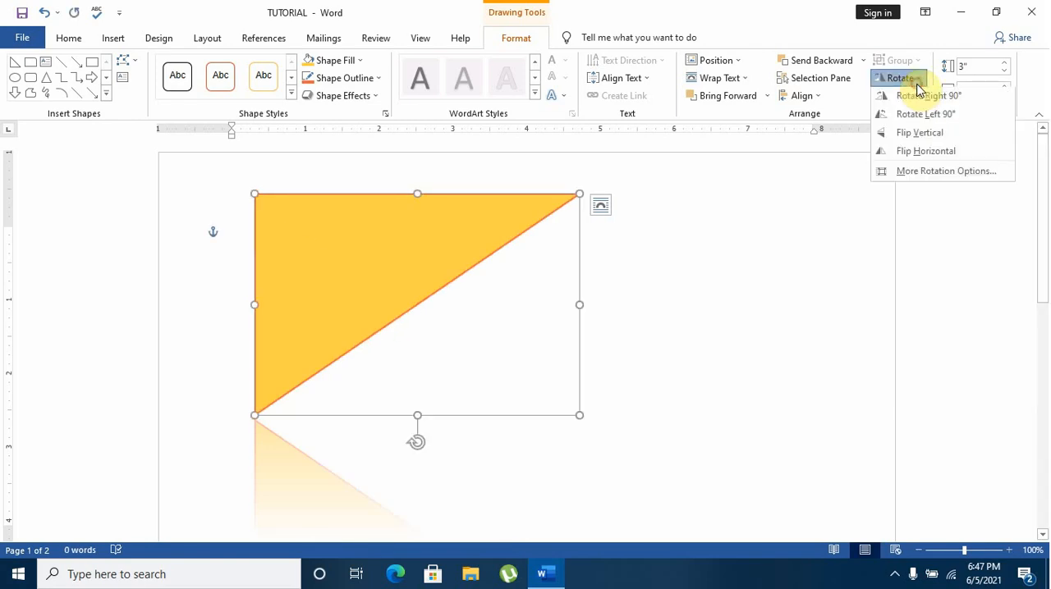
click(926, 150)
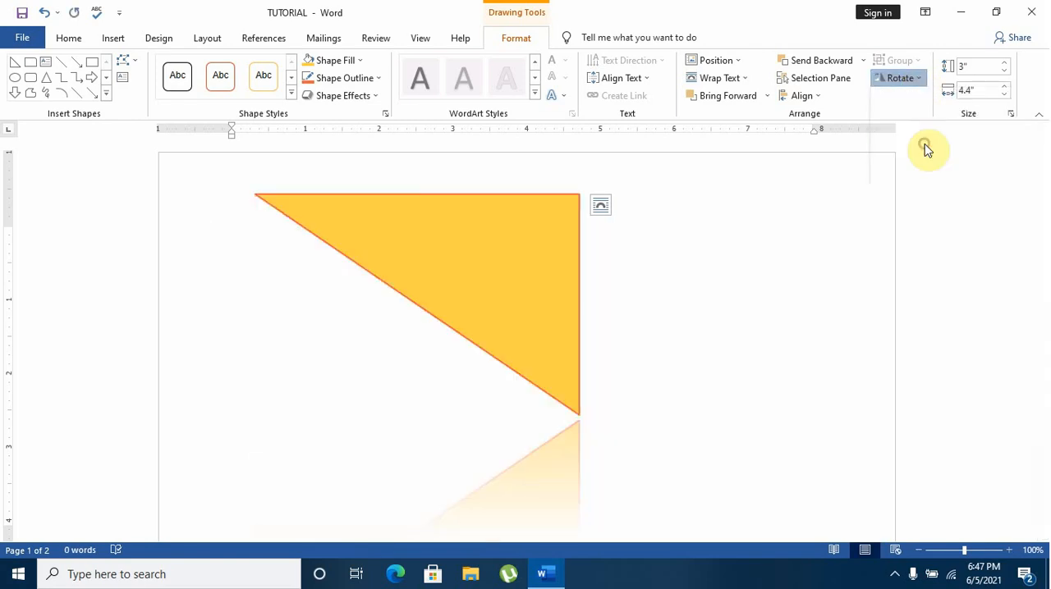
click(913, 81)
key(Escape)
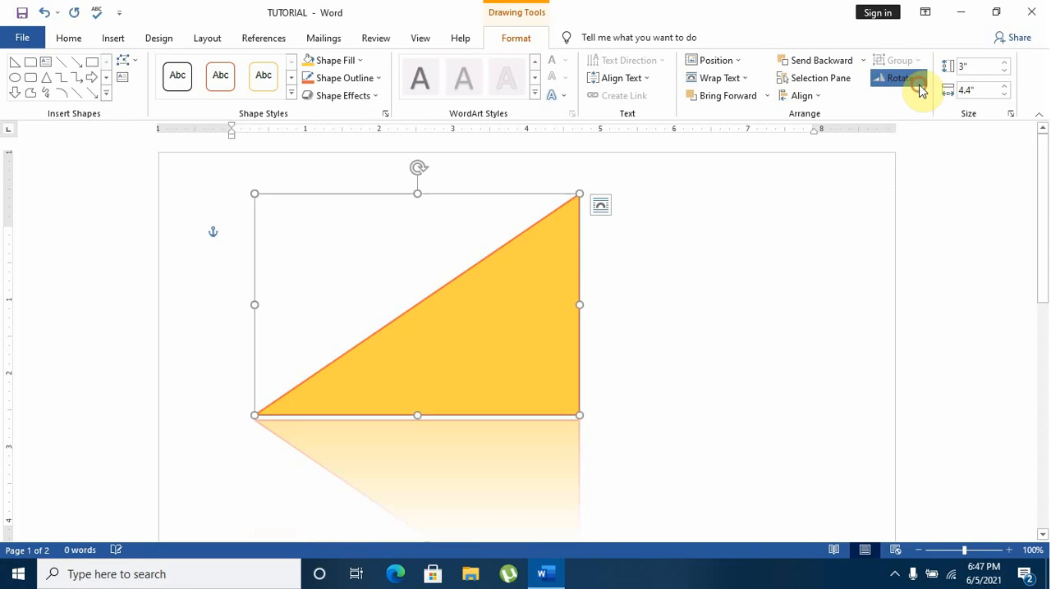
Rotate the horizontally flipped triangle left 90° and back right 90°, and deselect it
click(914, 82)
click(919, 116)
click(913, 84)
click(911, 95)
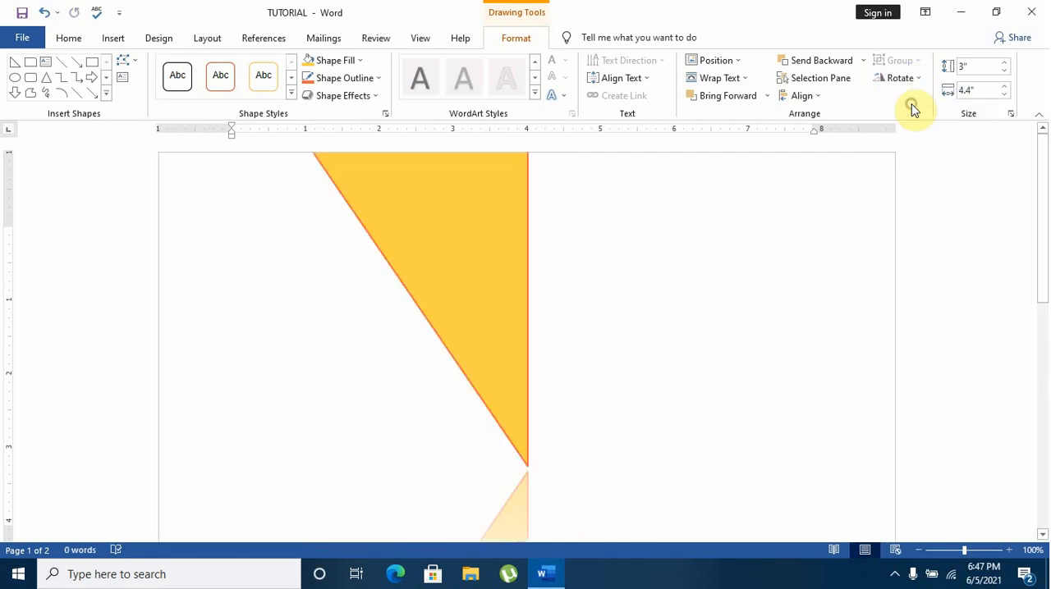
click(915, 82)
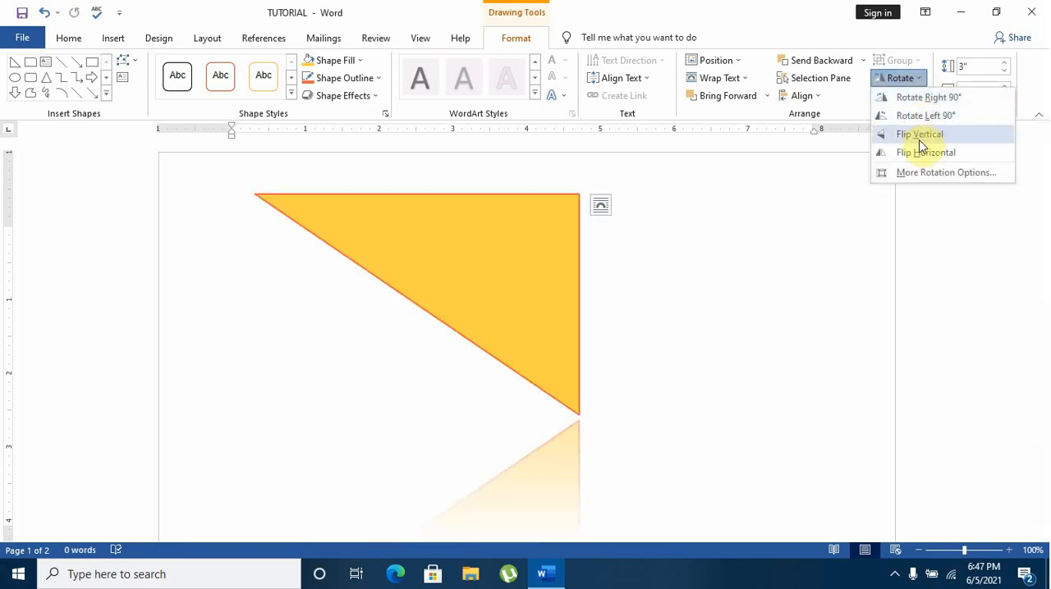
click(672, 305)
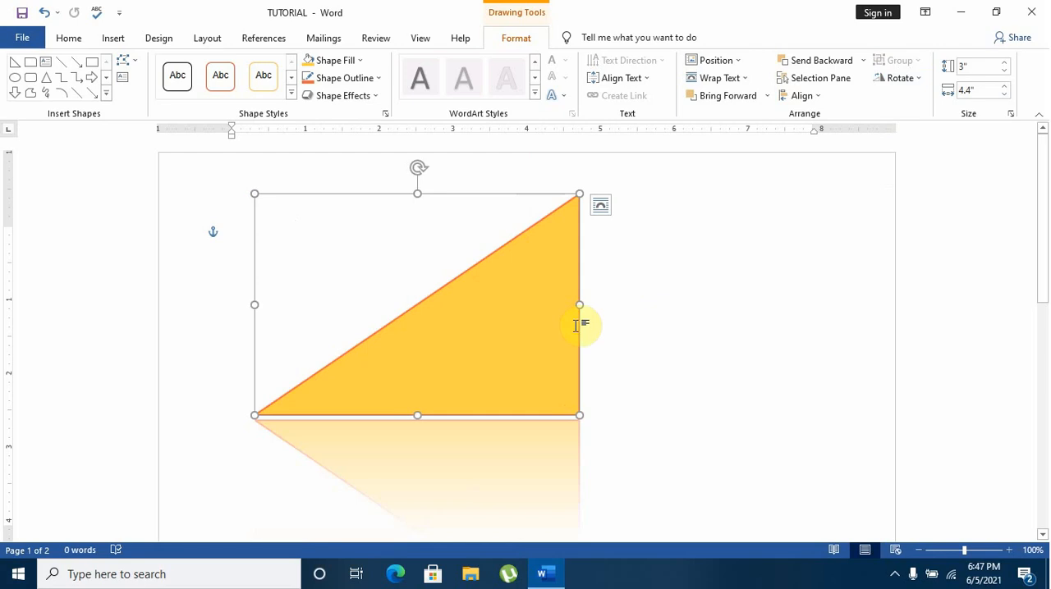
click(648, 291)
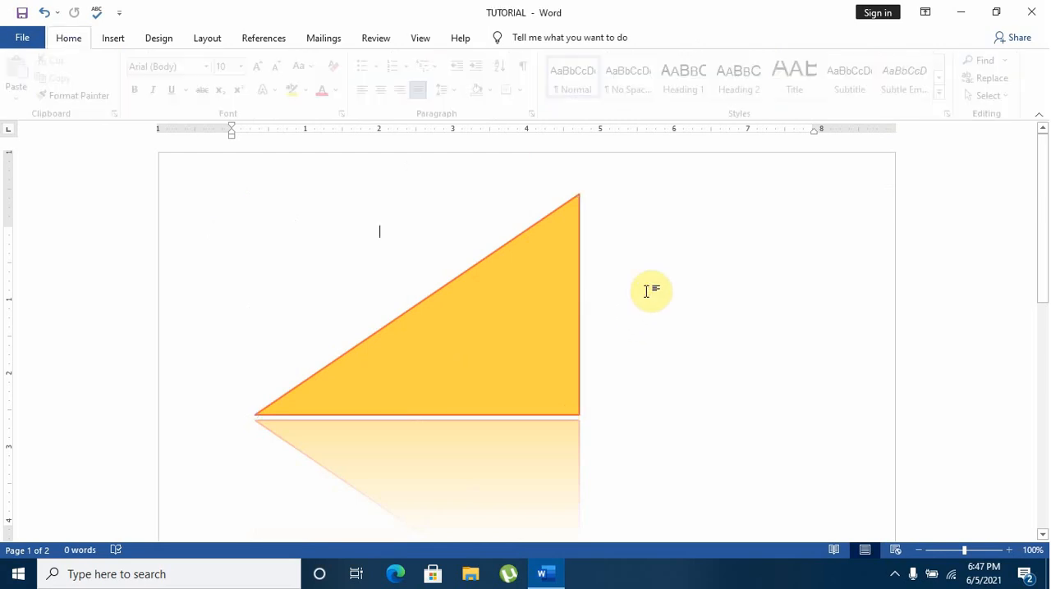
Draw a rectangle about 1.89" high and 2.28" wide beside the triangle and apply the white outlined shape style
click(401, 328)
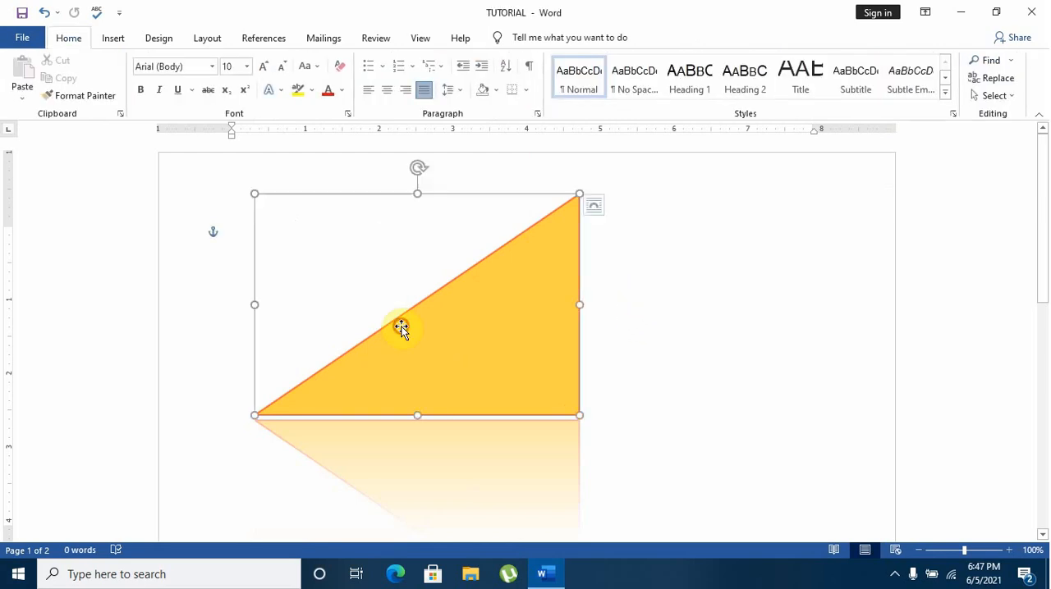
click(115, 38)
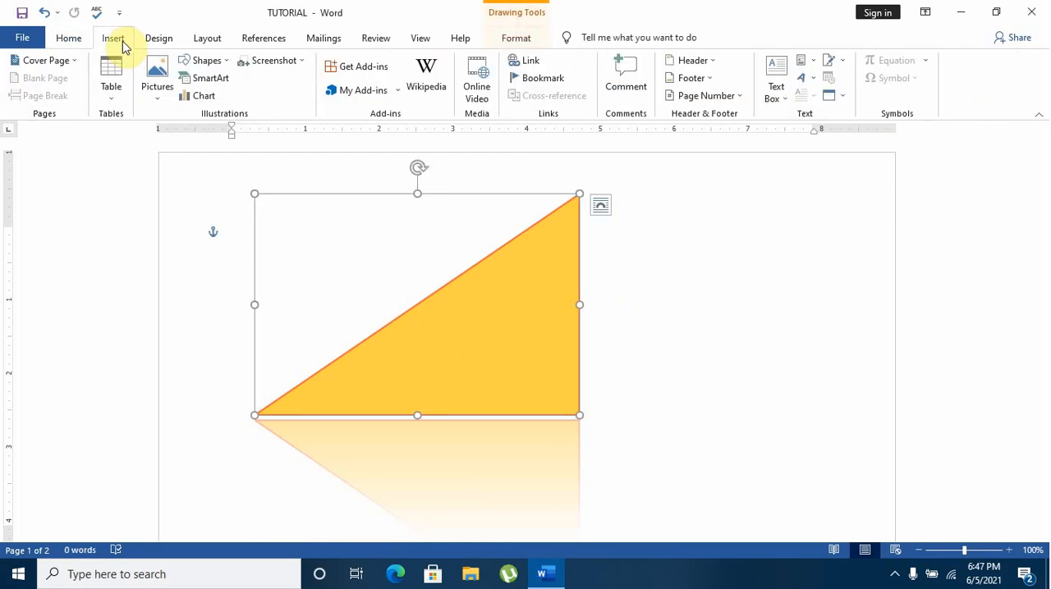
click(233, 64)
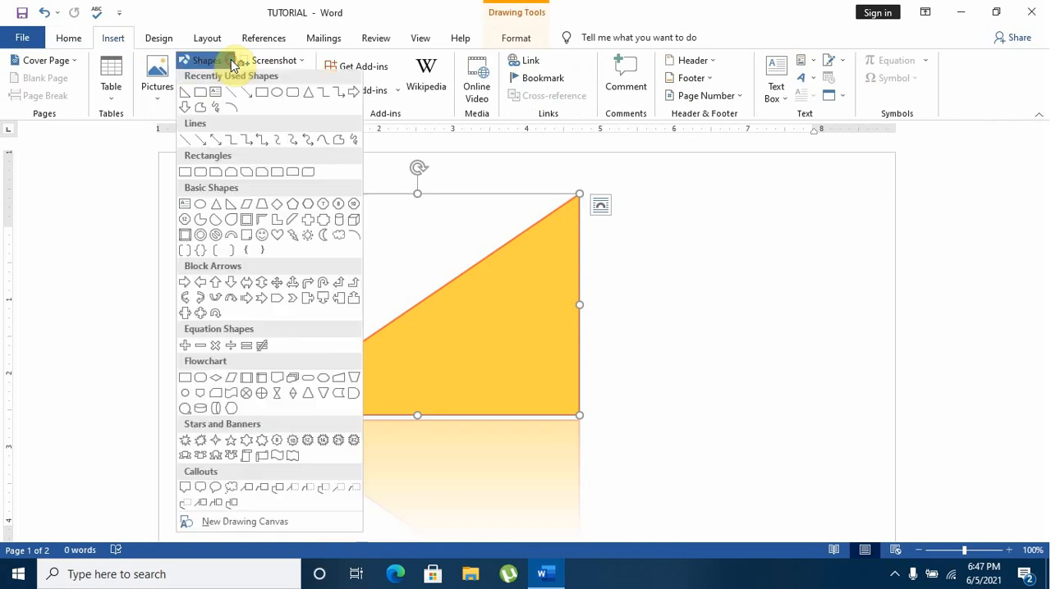
click(264, 97)
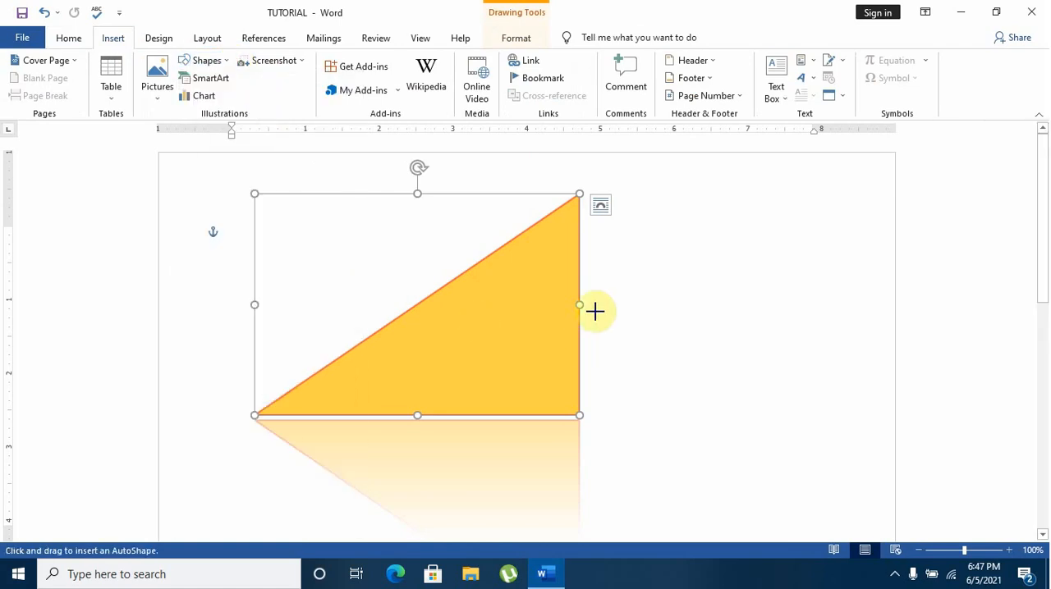
drag(766, 206, 597, 345)
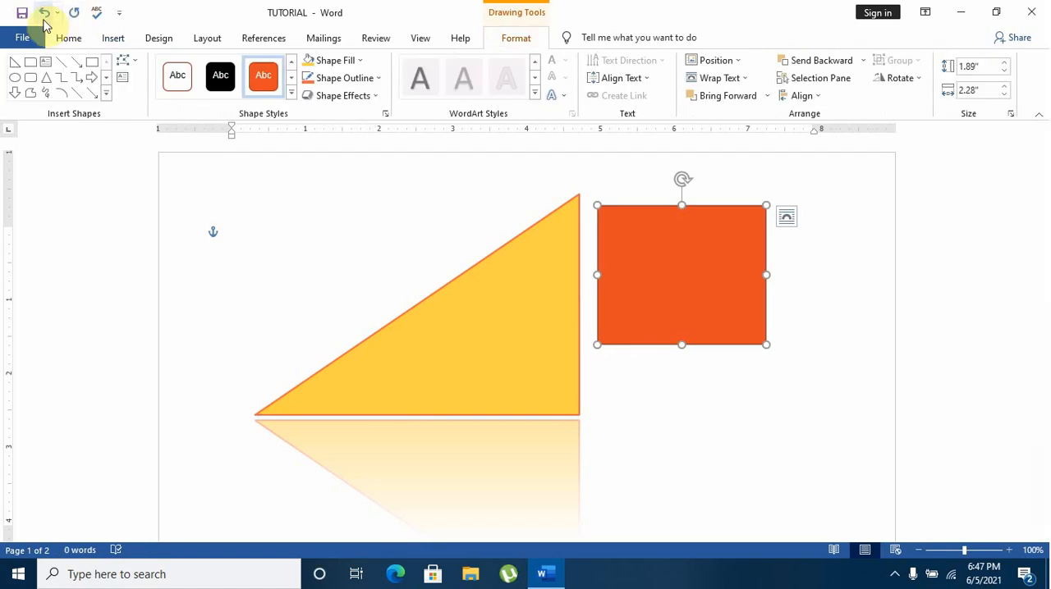
click(177, 80)
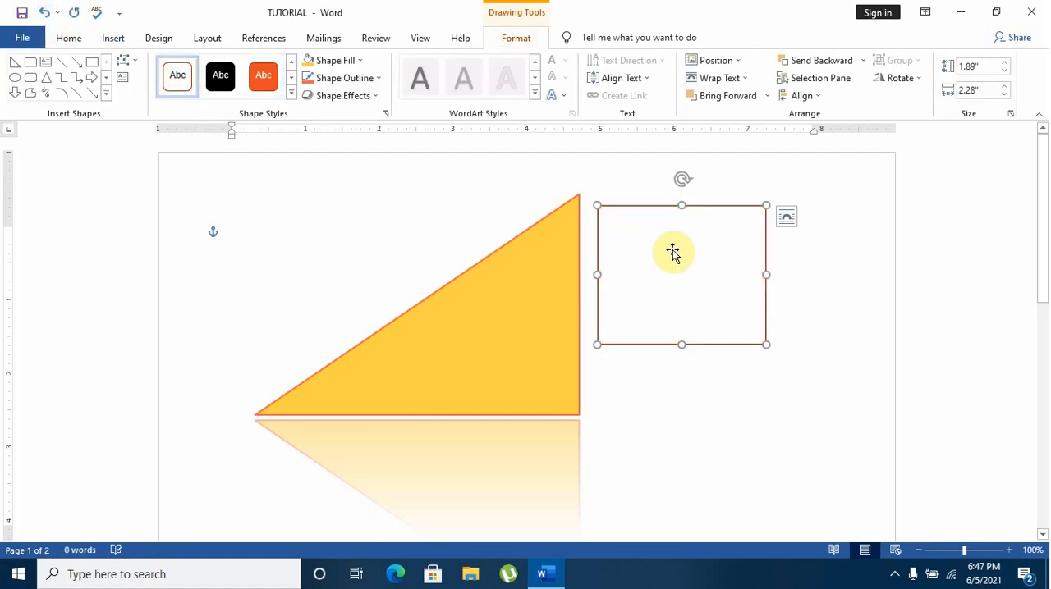
Move the white rectangle over the triangle's vertical edge, and from there across to its pointed left end
drag(673, 252, 569, 314)
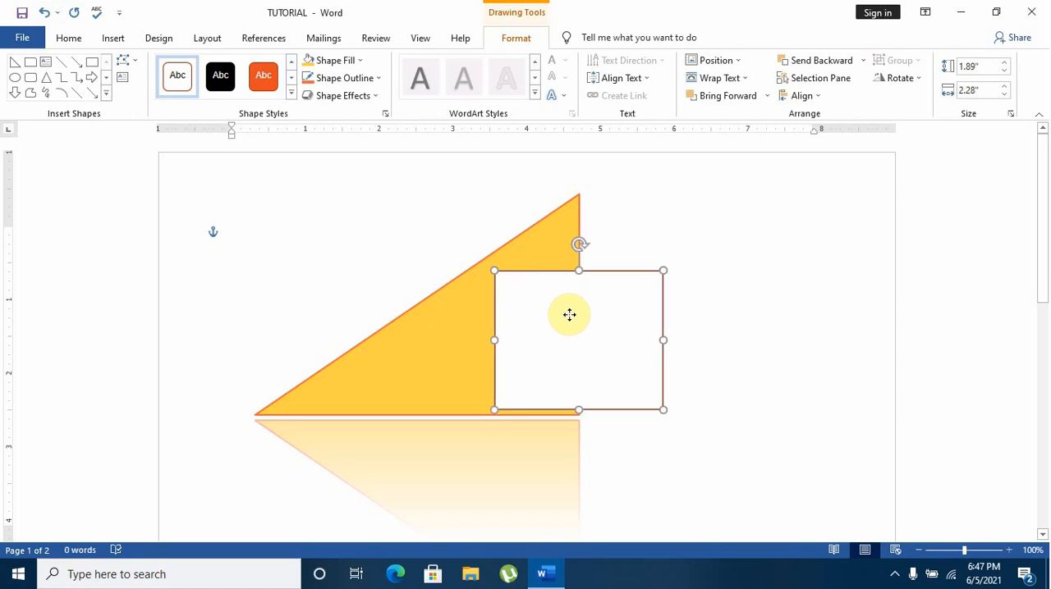
click(525, 244)
drag(513, 308, 251, 271)
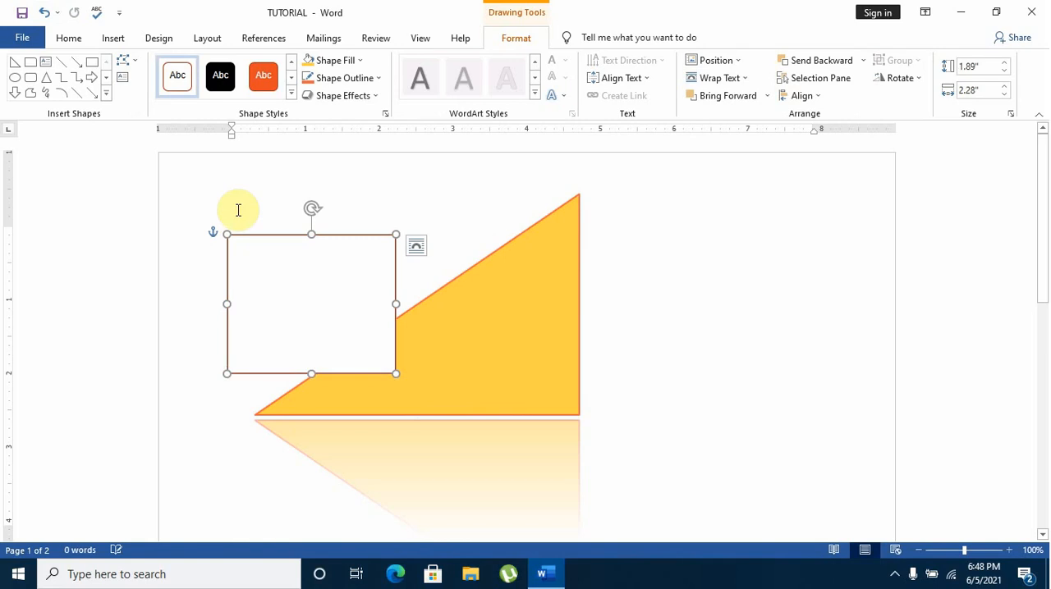
Undo all the rectangle and triangle edits, including drawing the triangle, until the page is empty
click(43, 13)
click(44, 12)
click(44, 12)
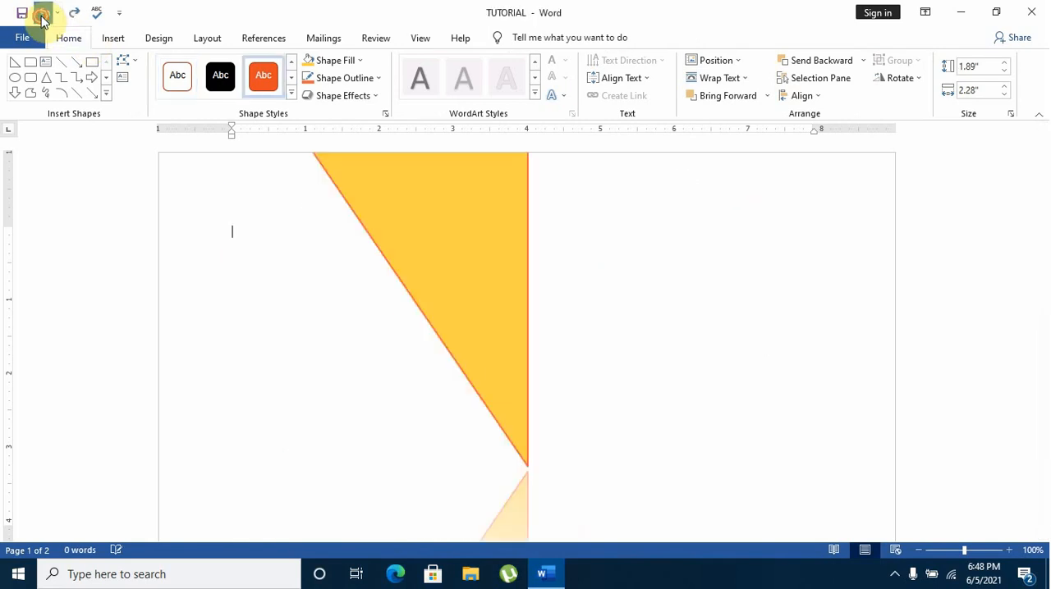
click(43, 13)
click(41, 13)
click(41, 13)
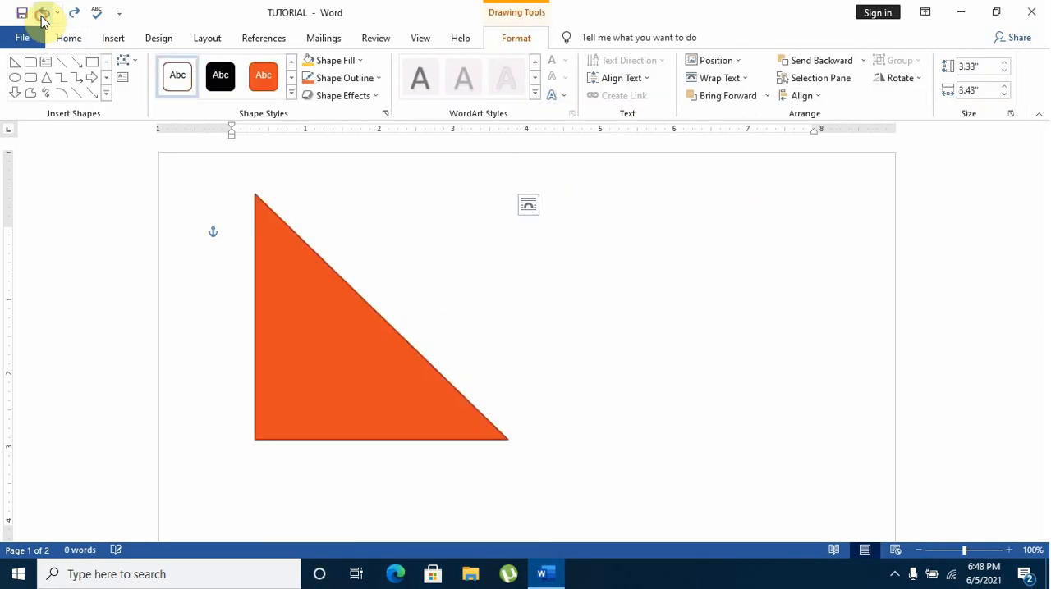
click(41, 14)
click(41, 13)
Draw a near-circular oval about 2.25" high and 2.29" wide on the empty page and deselect it
click(109, 41)
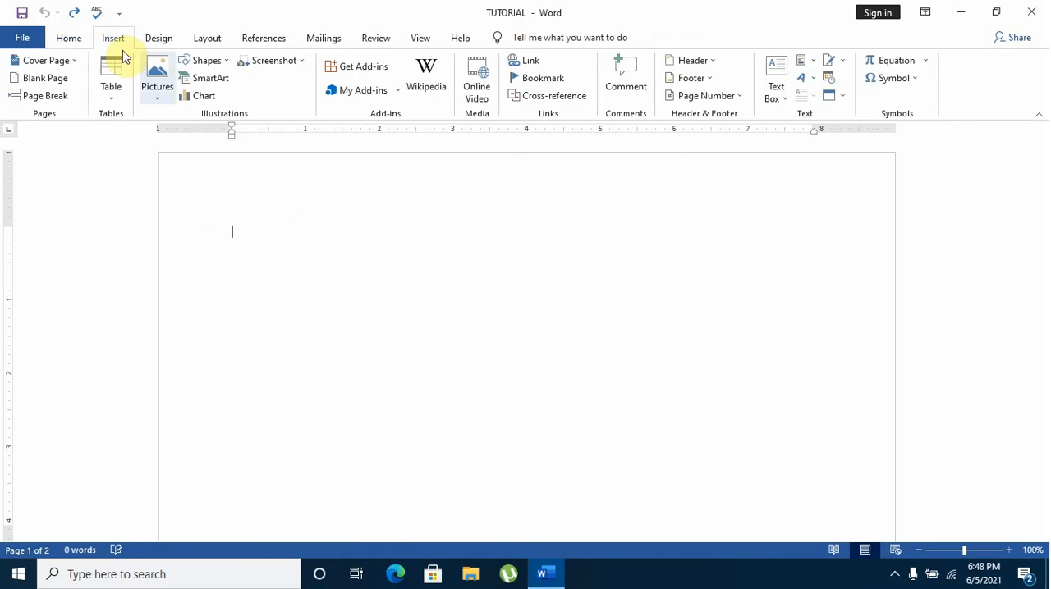
click(220, 62)
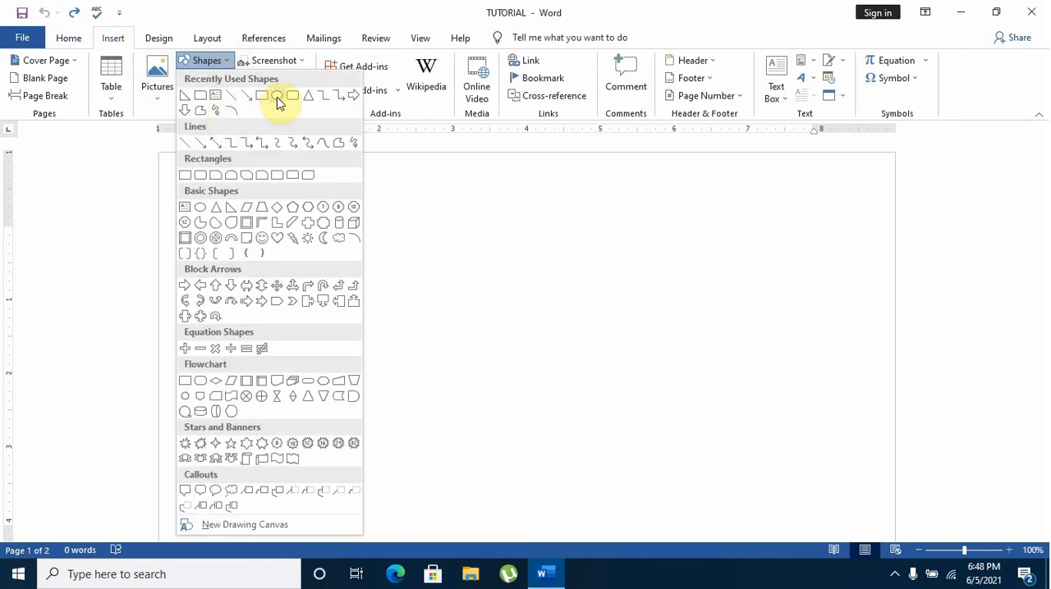
click(278, 102)
drag(310, 245, 482, 414)
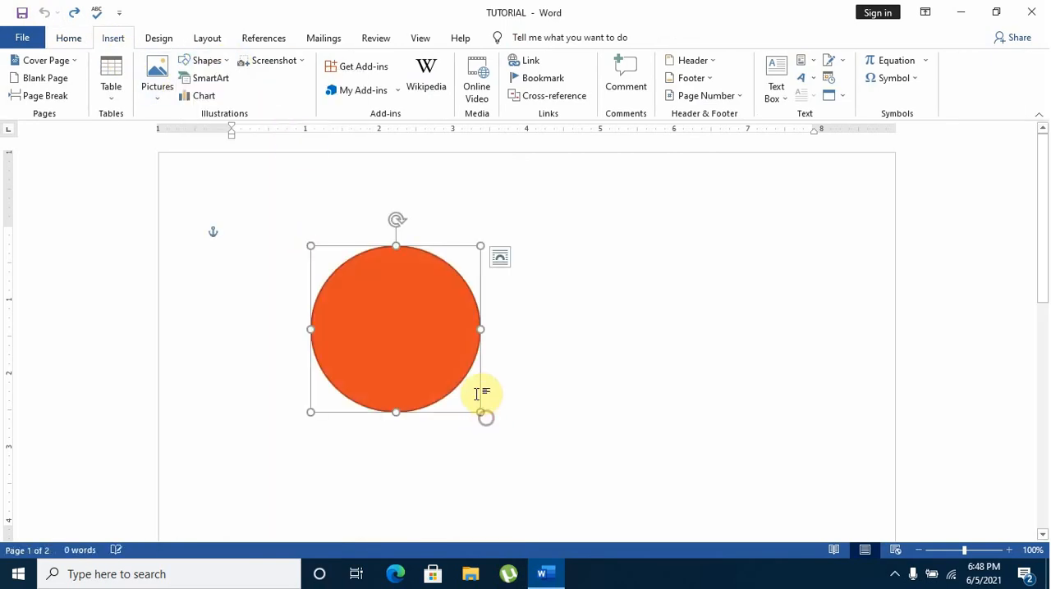
click(505, 381)
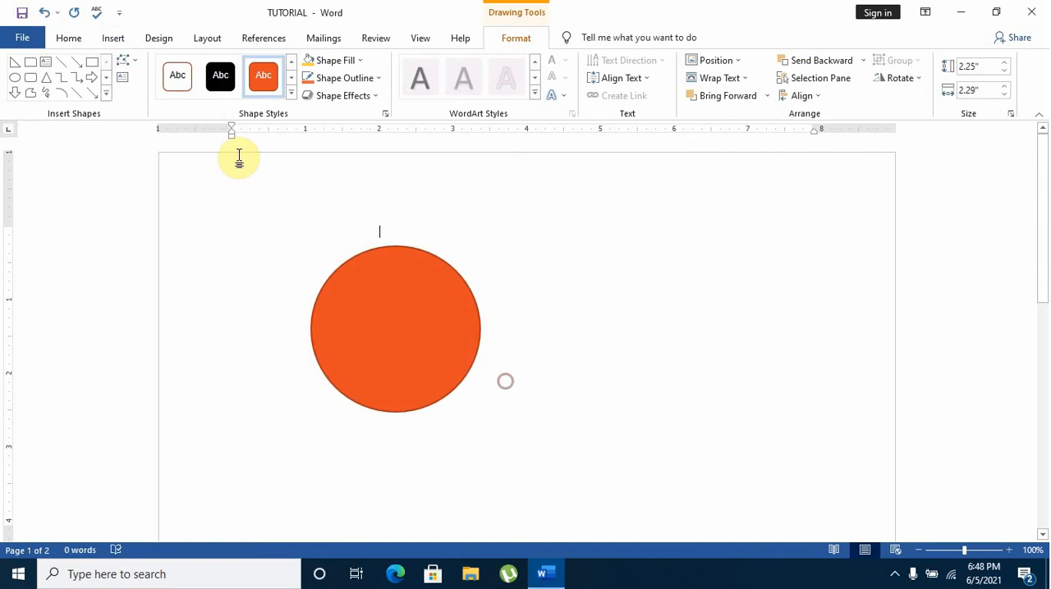
Draw a second, upright oval about 2.5" high and 1.91" wide to the right of the circle
click(114, 40)
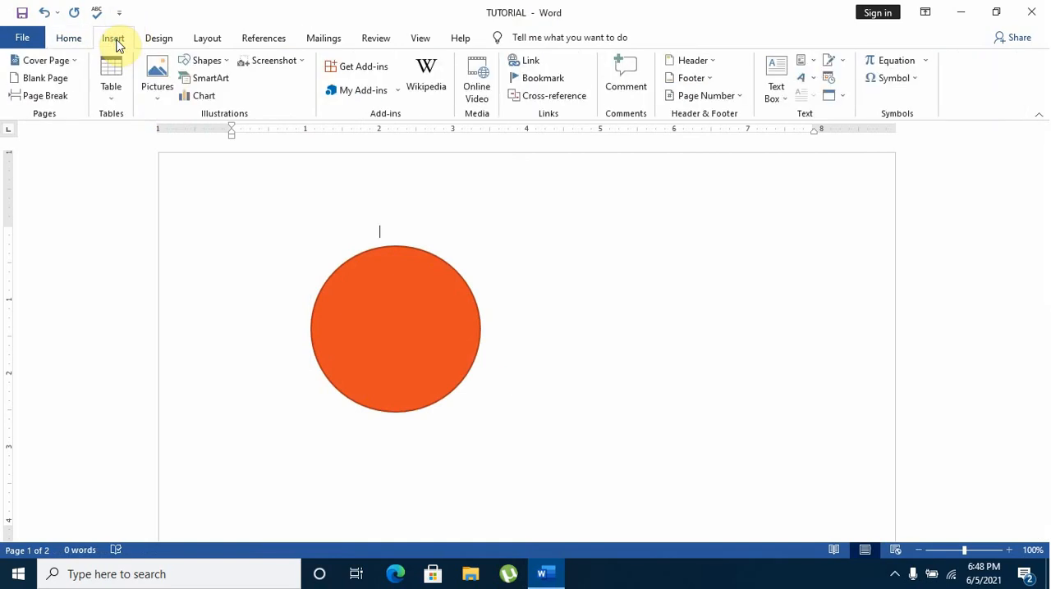
click(207, 61)
click(280, 96)
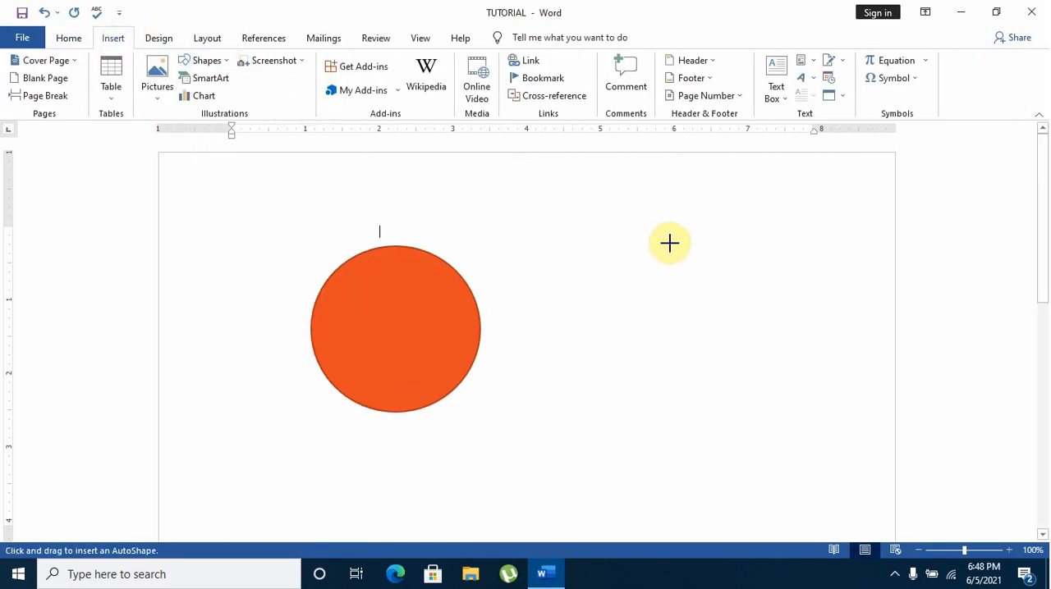
drag(641, 238, 499, 421)
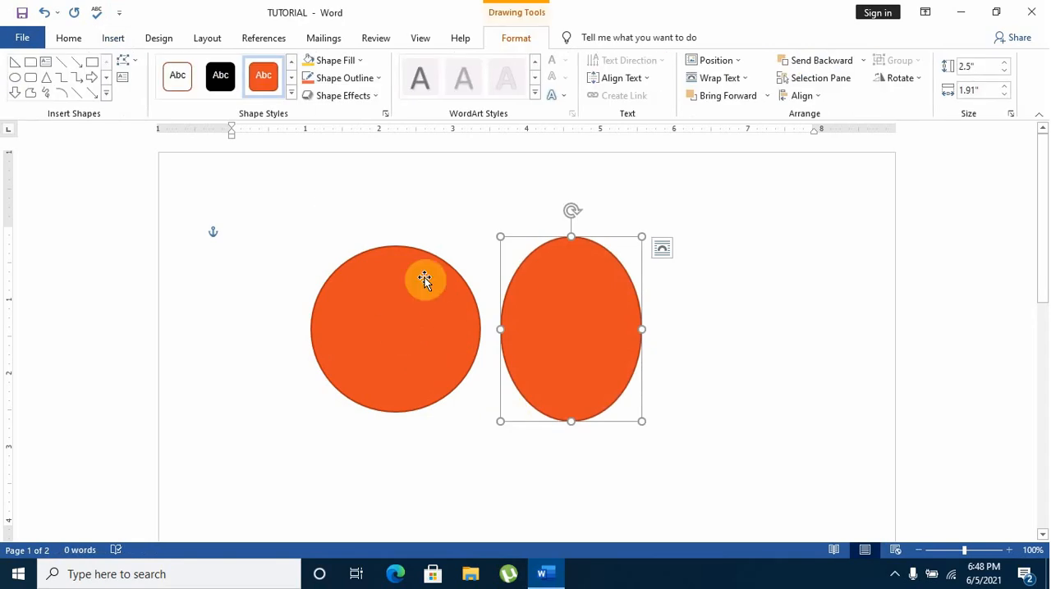
Move the circle farther from the upright oval and apply the white outlined shape style to both shapes
drag(459, 321, 359, 294)
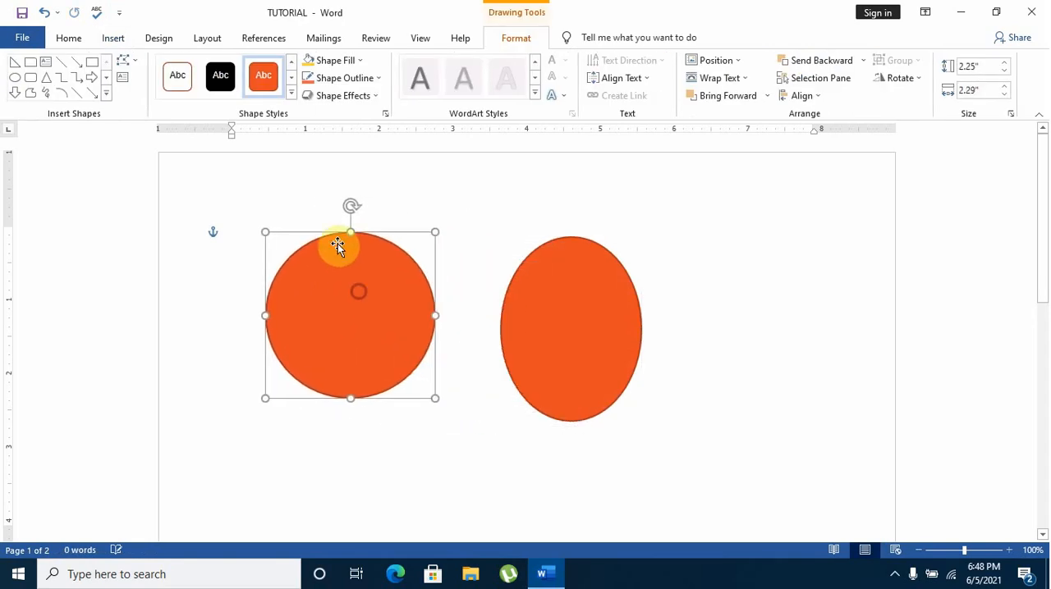
click(187, 89)
click(534, 276)
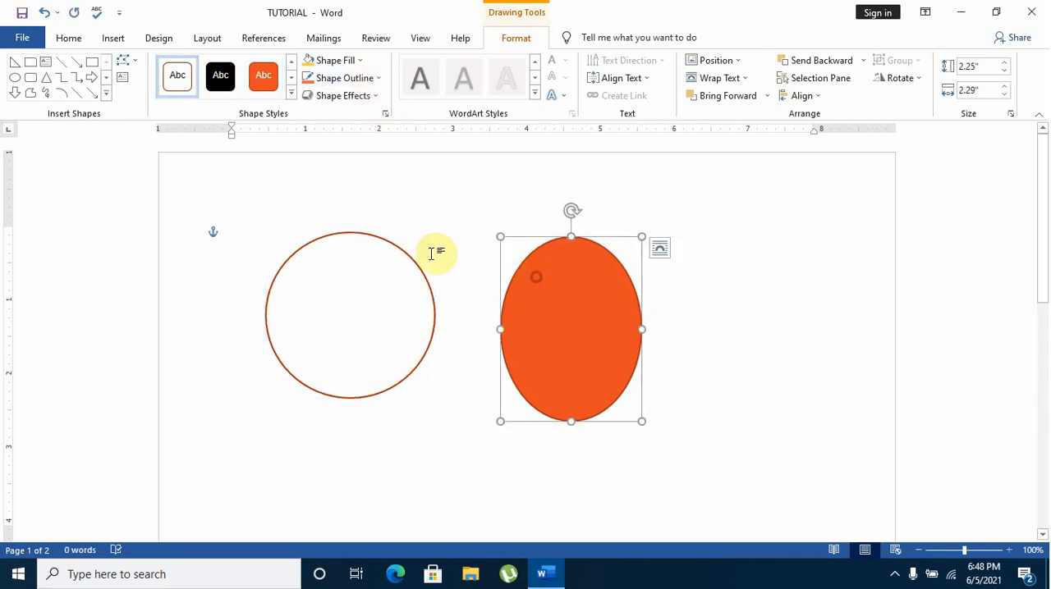
click(183, 88)
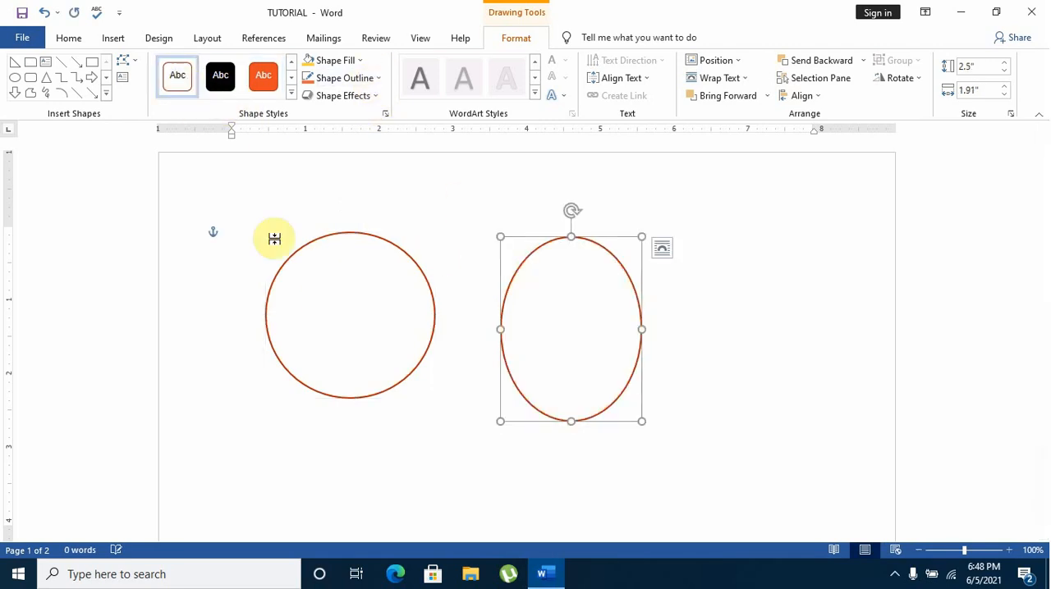
Fill the circle with a light orange theme color
click(362, 316)
click(362, 61)
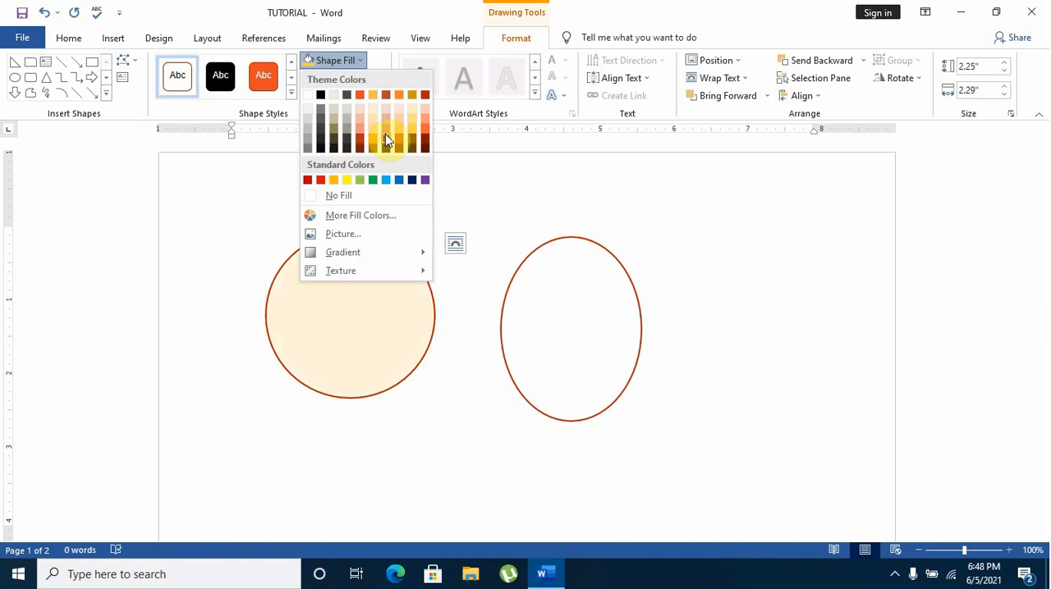
click(371, 129)
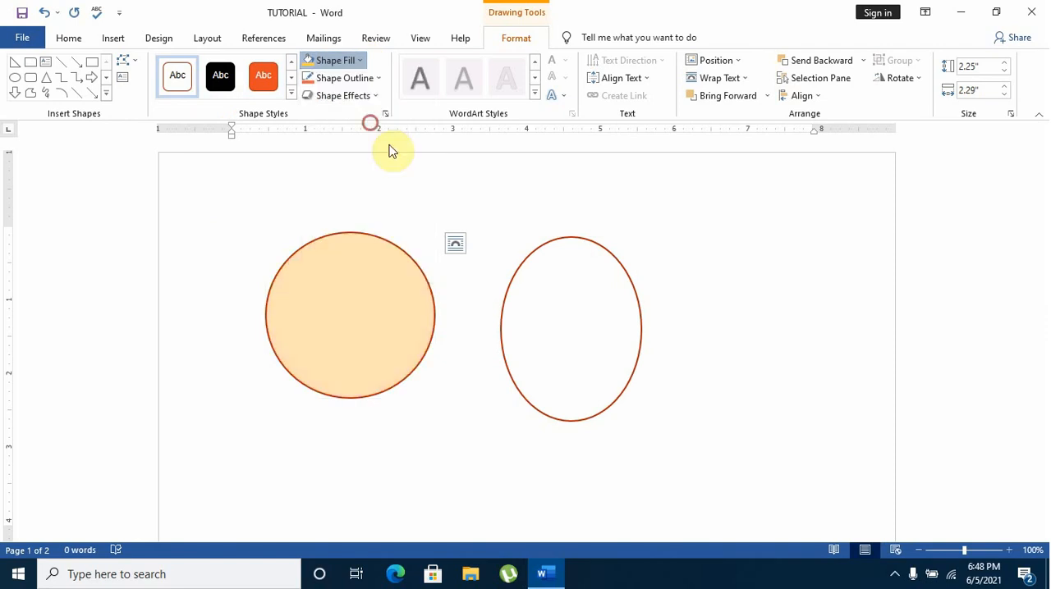
Fill the upright oval with a medium gray theme color and keep it selected
click(556, 295)
click(359, 61)
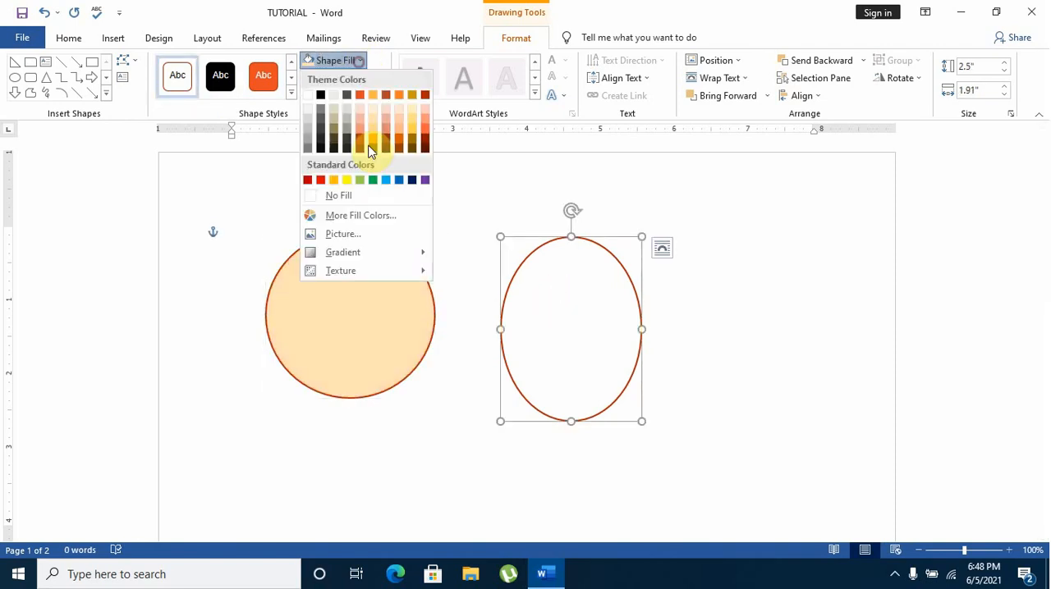
click(351, 132)
click(554, 294)
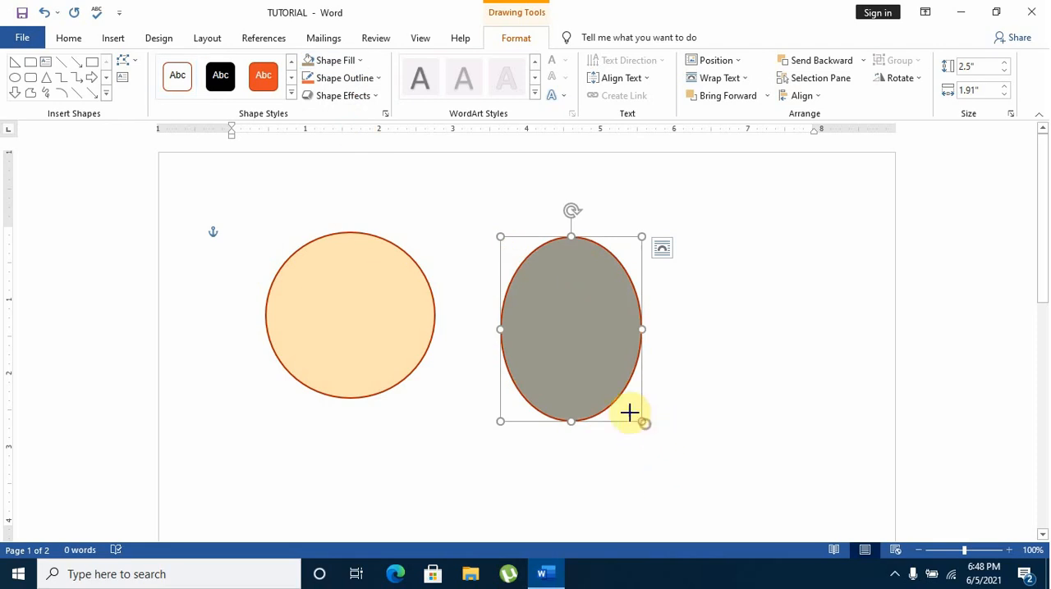
Shrink the upright oval to about 2.24" high and 1.57" wide and move it over the circle's right edge
drag(630, 413, 615, 400)
drag(555, 331, 447, 327)
click(621, 318)
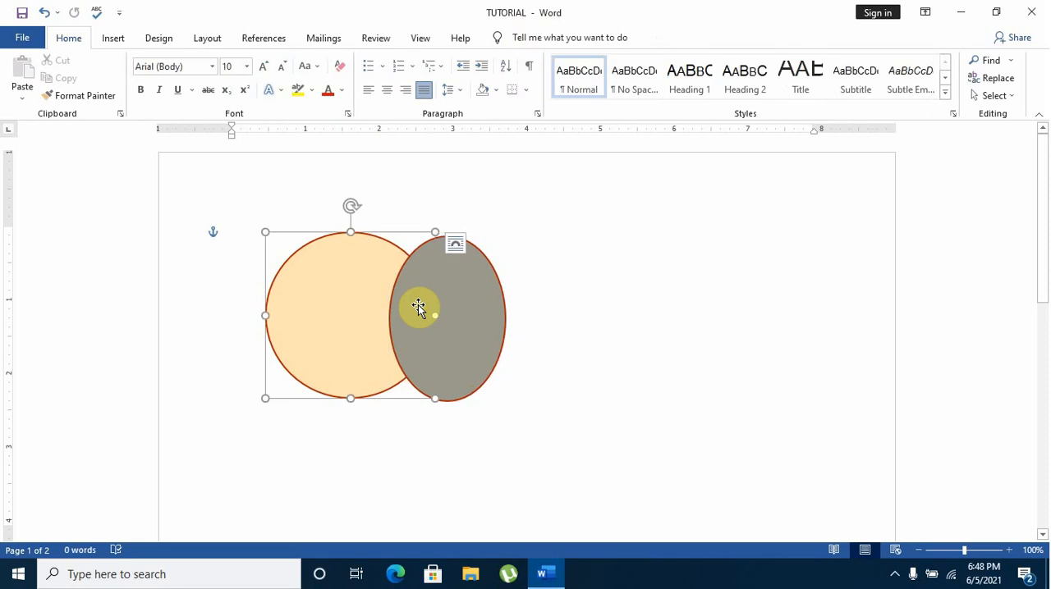
Reposition the circle and the upright oval individually, keeping the oval overlapping the circle's right side
click(418, 305)
click(352, 253)
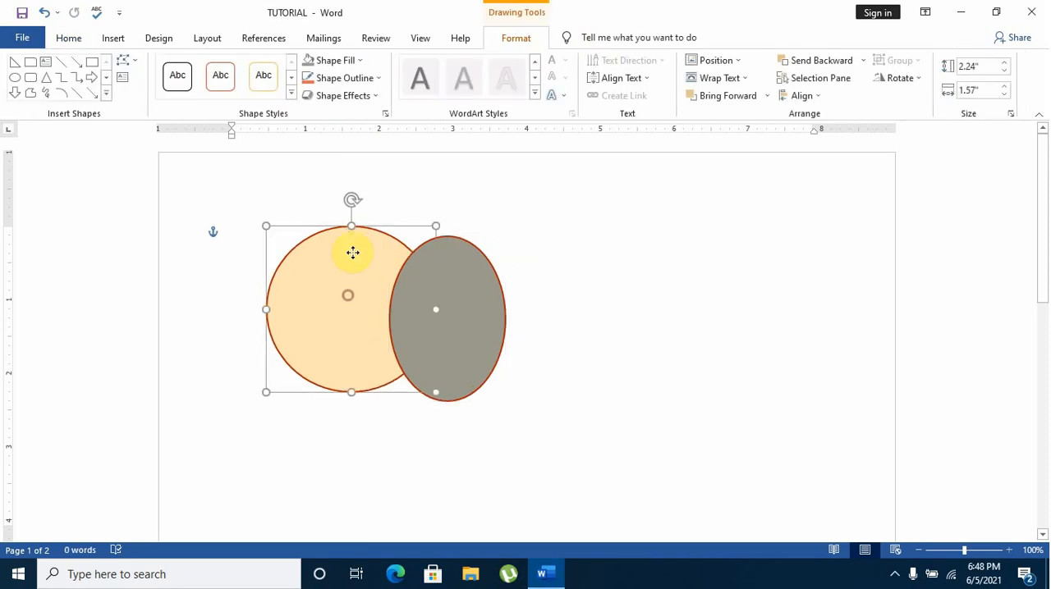
drag(352, 253, 422, 286)
mouse_move(342, 305)
mouse_down()
mouse_move(233, 310)
mouse_move(358, 306)
mouse_up()
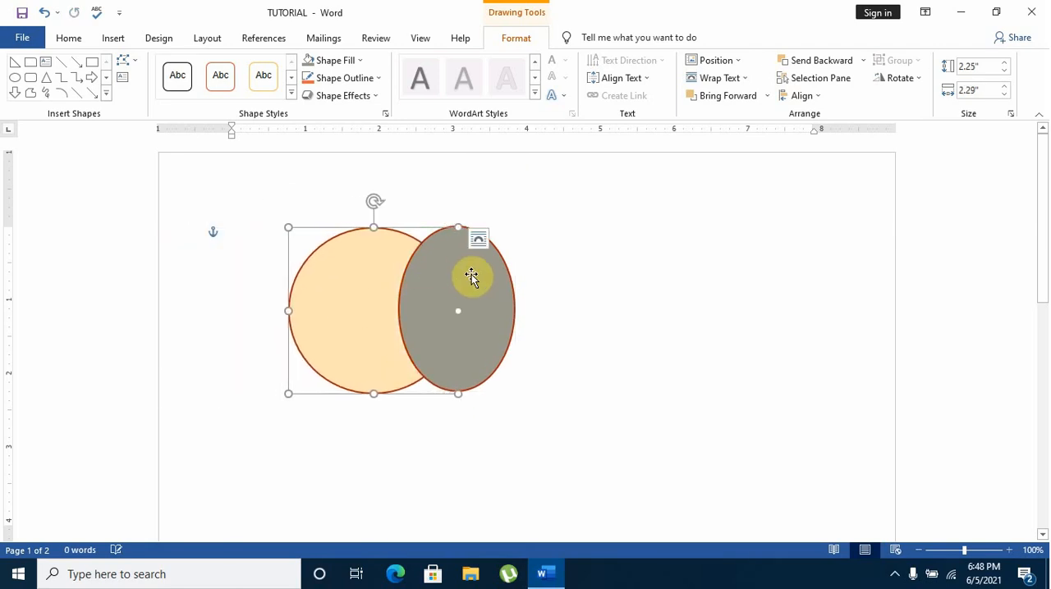
Select the circle and the upright oval together and group them into one object
click(600, 274)
click(484, 291)
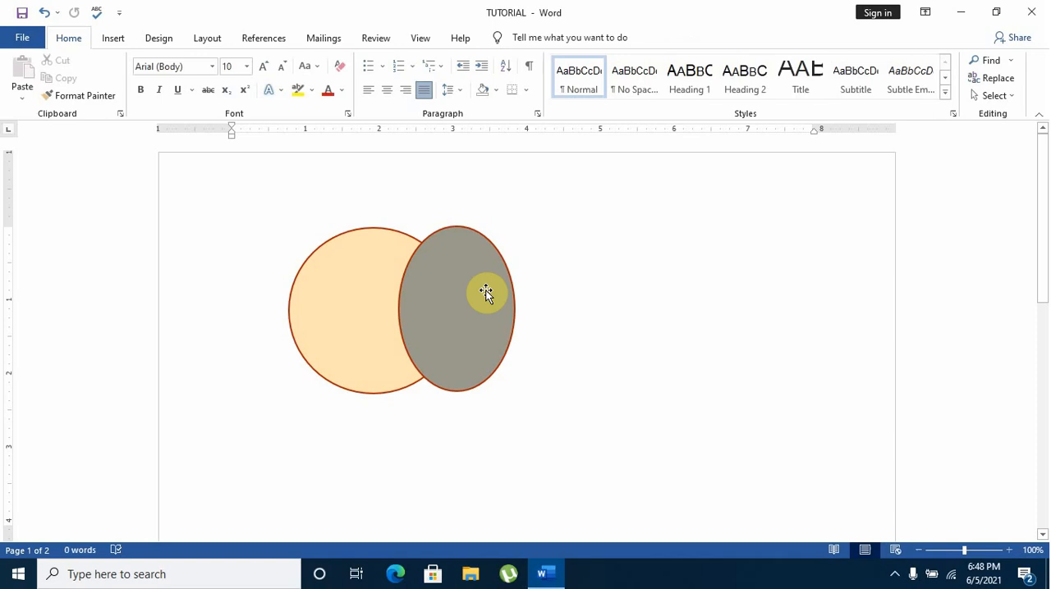
click(379, 295)
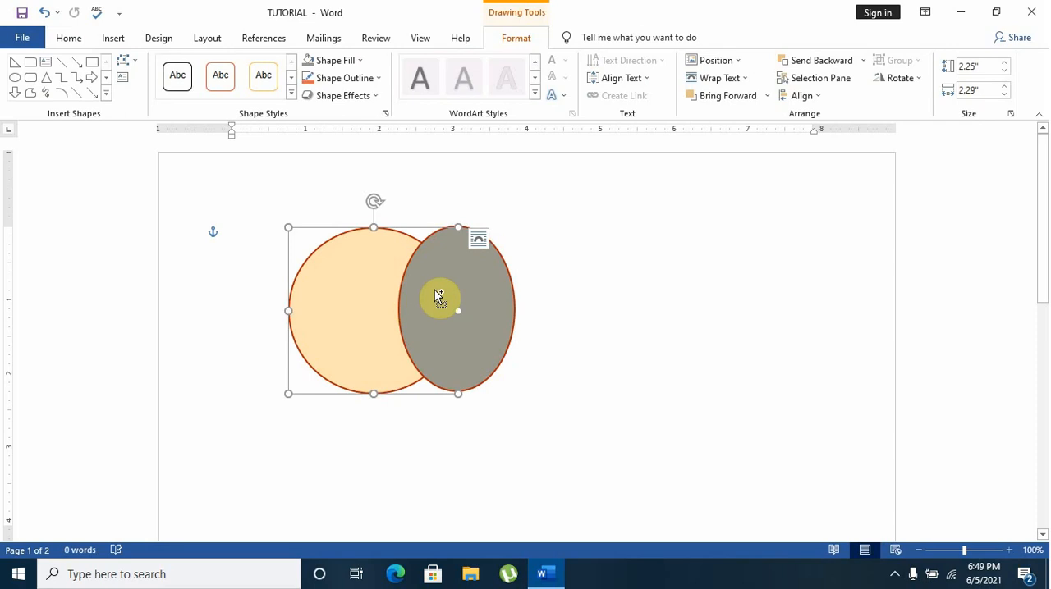
shift+click(499, 306)
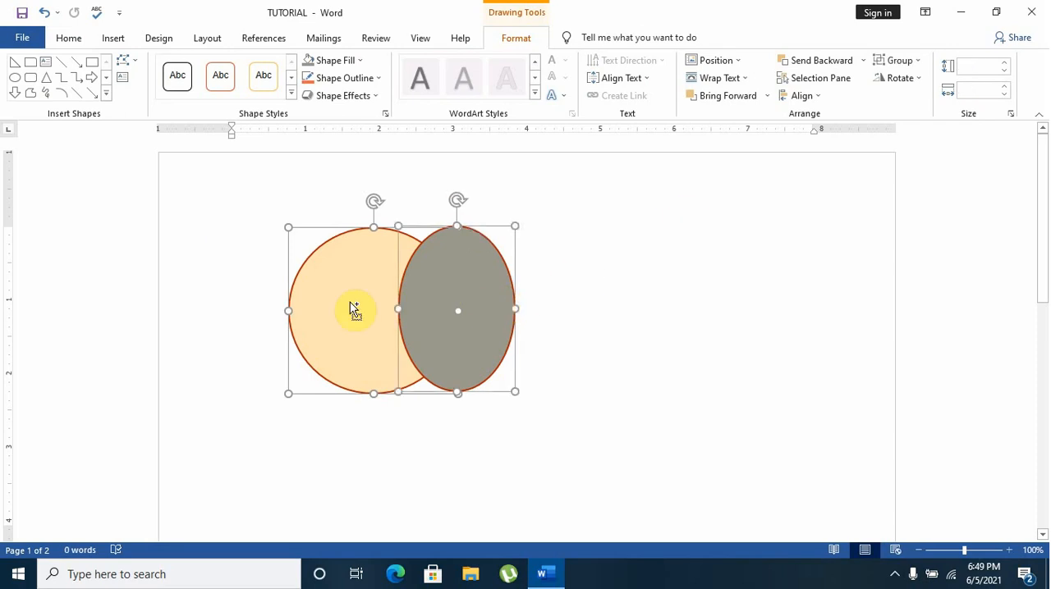
click(900, 65)
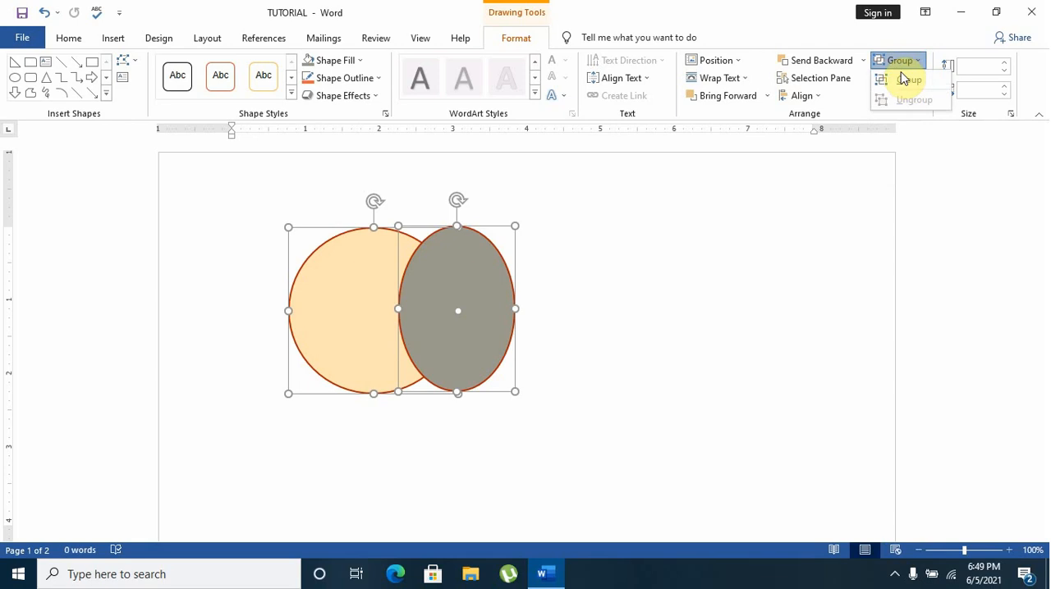
click(903, 80)
click(566, 300)
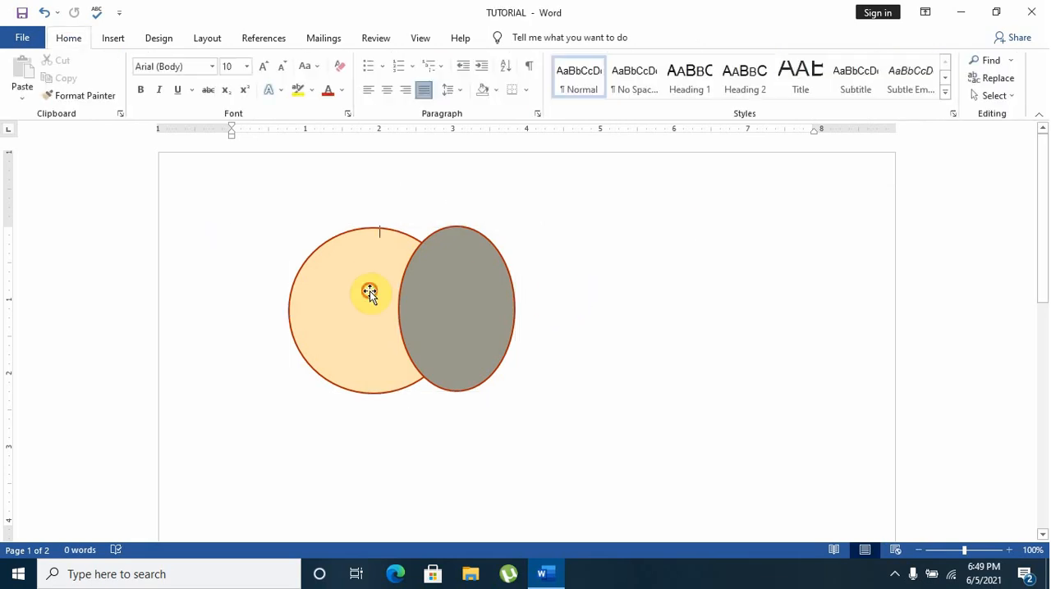
Move the grouped shapes around the page, undoing one move, and place them near the top of the page
drag(369, 290, 632, 337)
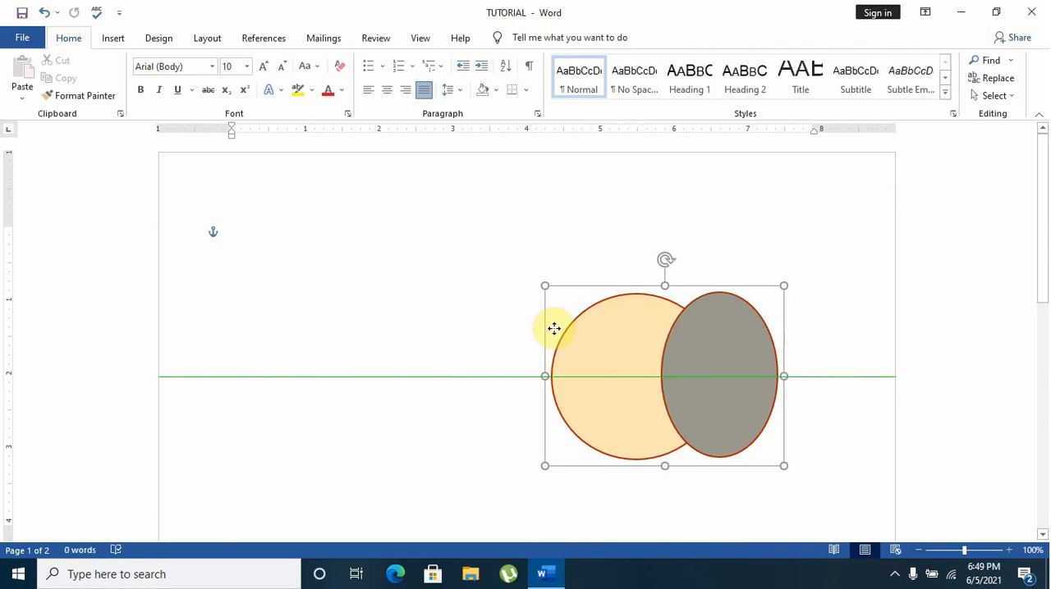
drag(554, 328, 330, 255)
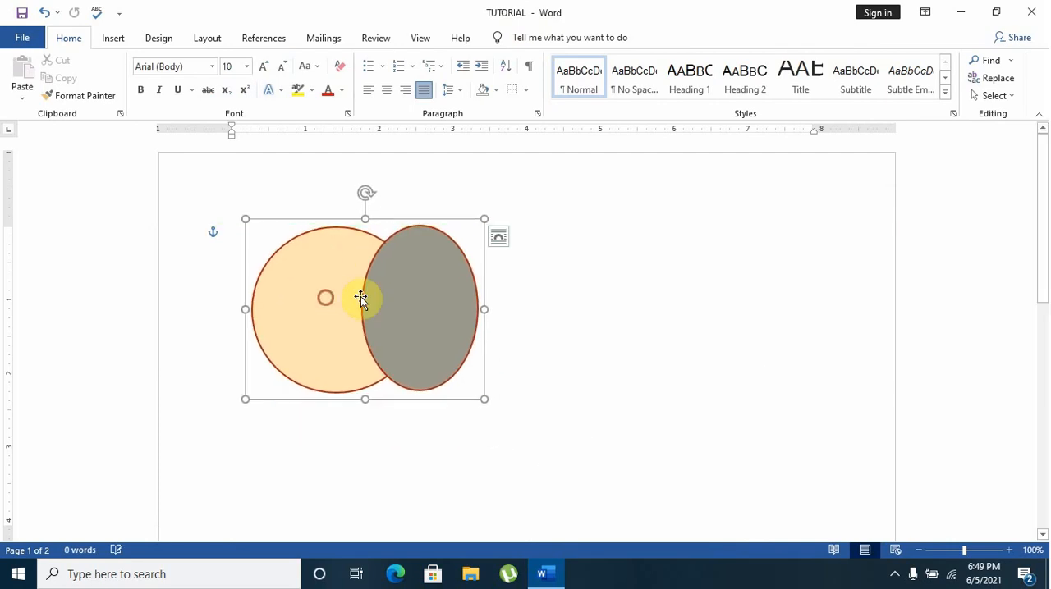
key(ctrl+z)
click(691, 277)
drag(575, 315, 364, 268)
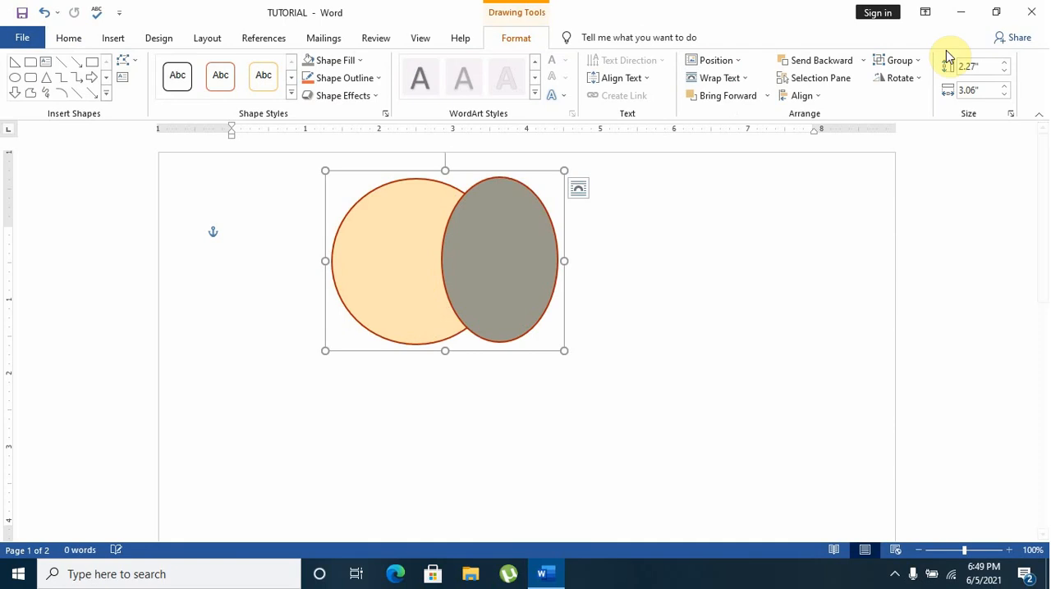
Ungroup the circle and oval and move them apart, with the oval well to the right of the circle
click(923, 60)
click(923, 100)
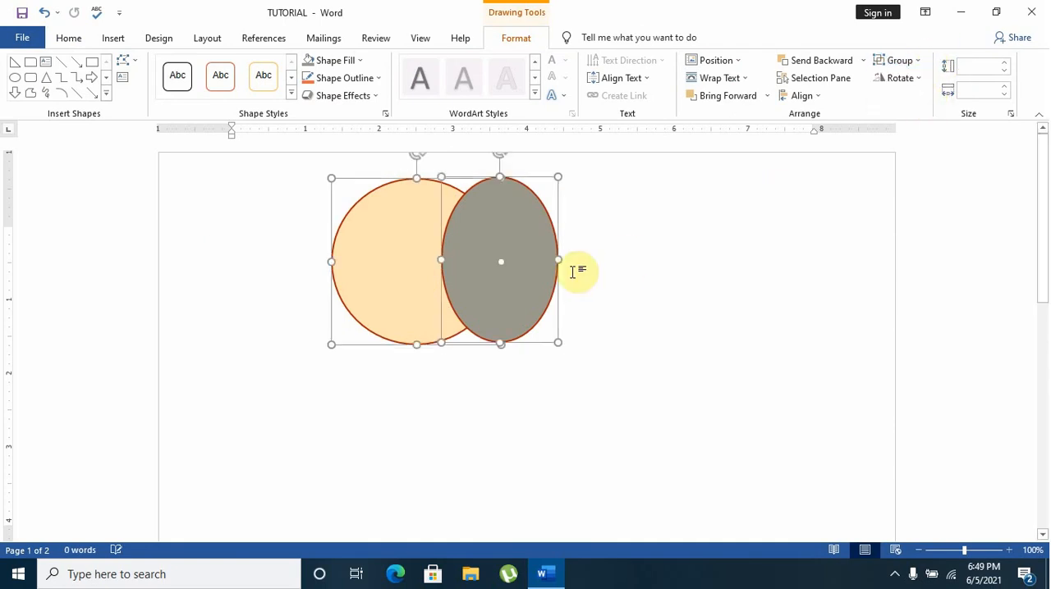
drag(503, 282, 400, 300)
click(465, 297)
drag(464, 297, 649, 284)
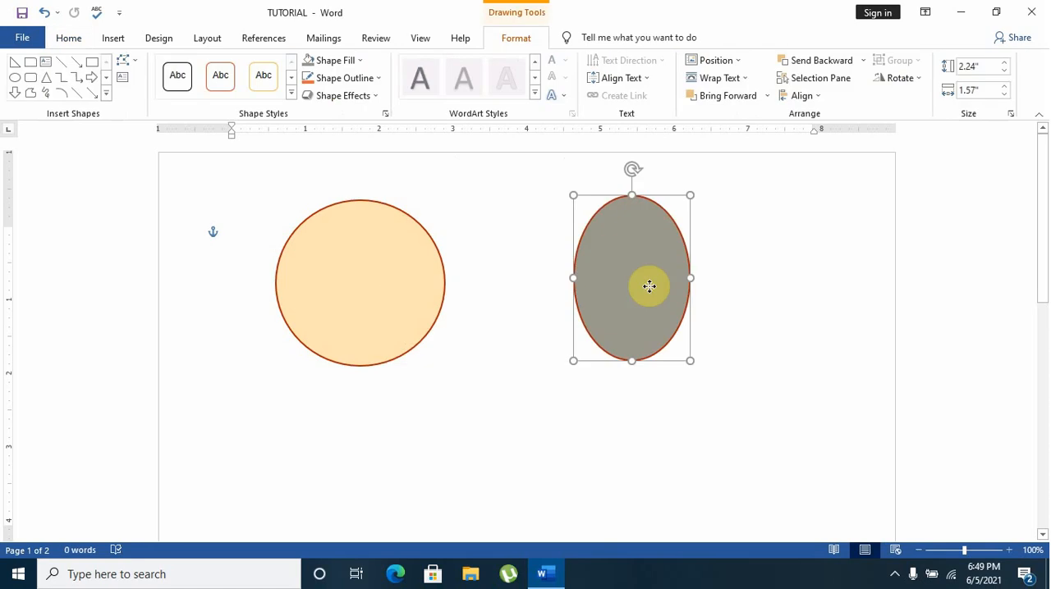
Move the circle and oval back together so that they overlap, and group both shapes again
drag(350, 291, 553, 282)
drag(663, 275, 634, 266)
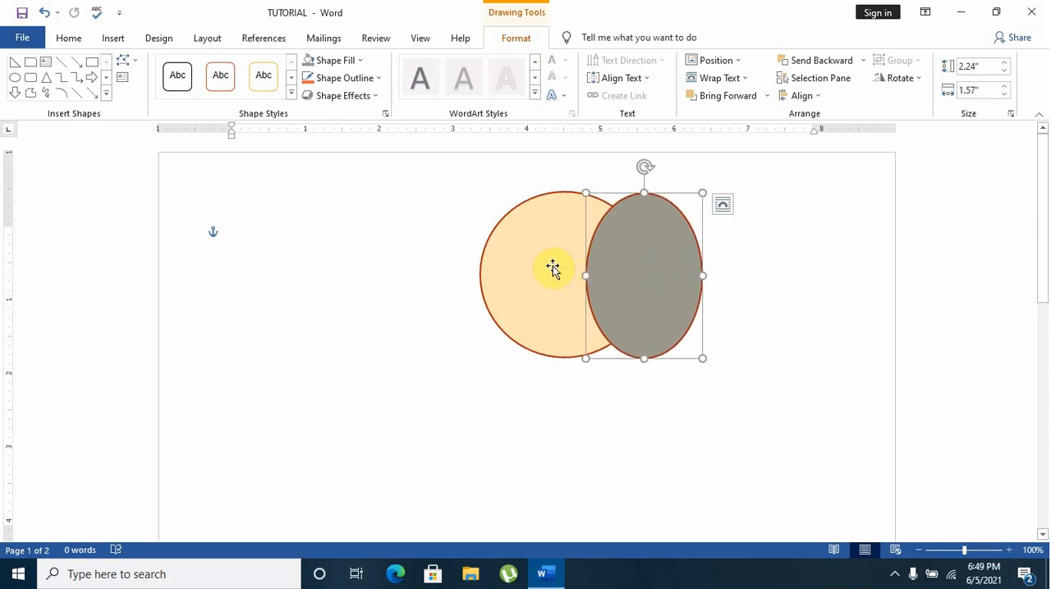
click(552, 269)
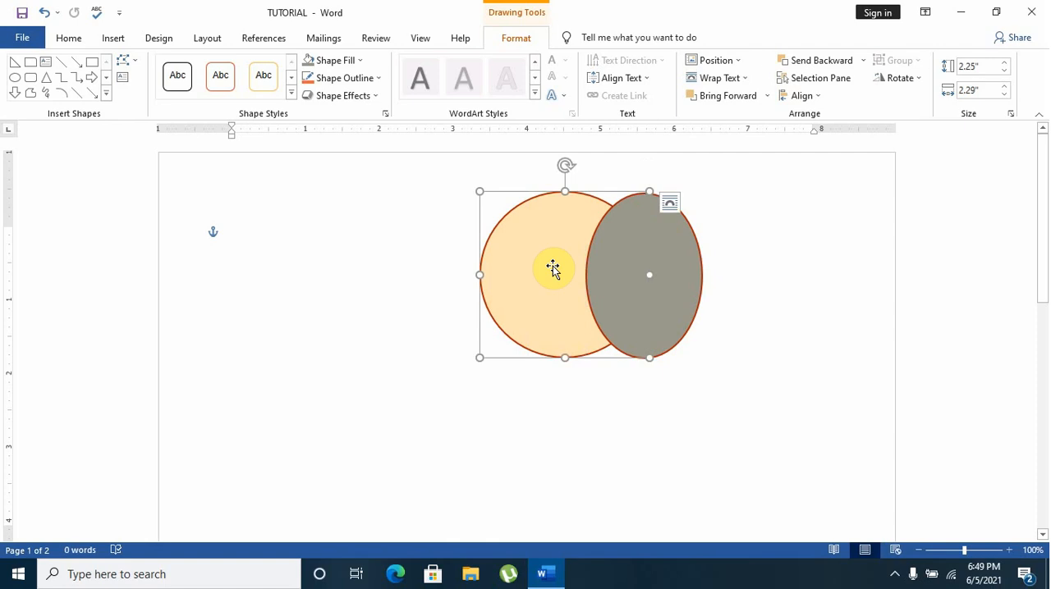
shift+click(640, 275)
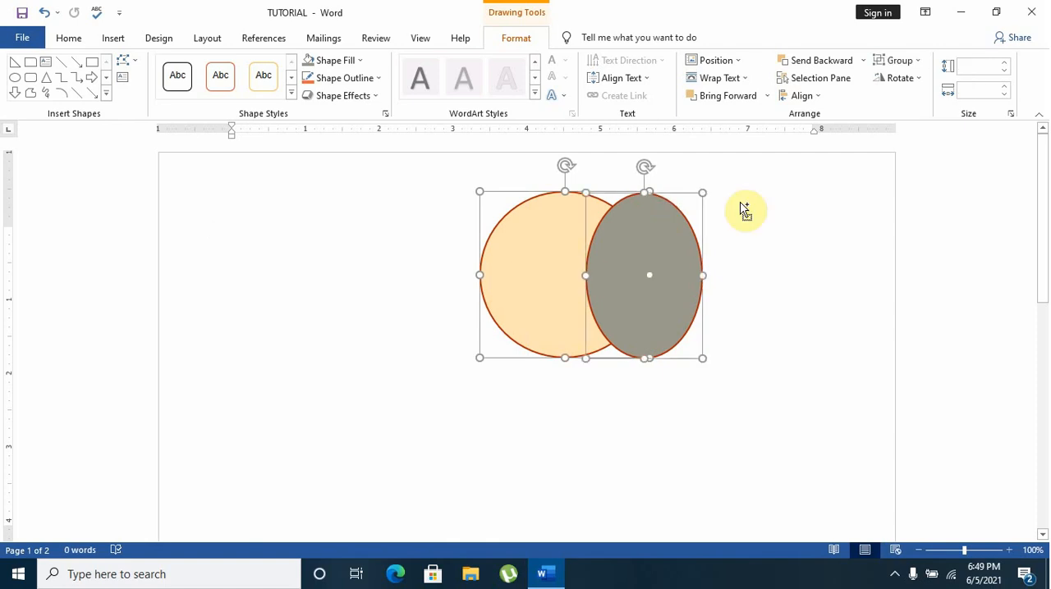
click(903, 61)
click(906, 85)
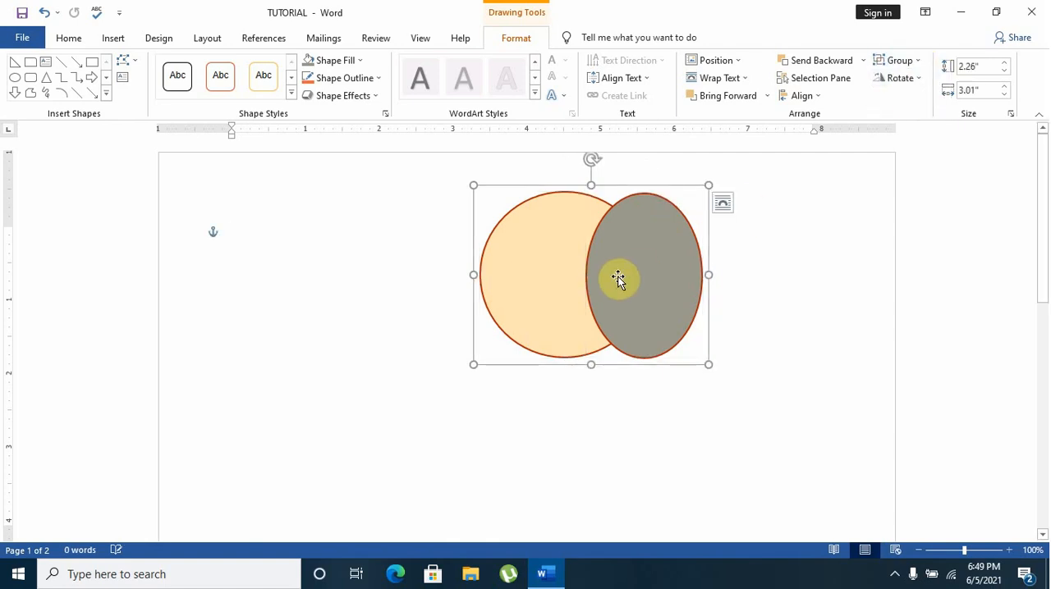
Move the regrouped shapes as one object down to the left side of the page
drag(616, 277, 399, 380)
click(682, 314)
click(405, 356)
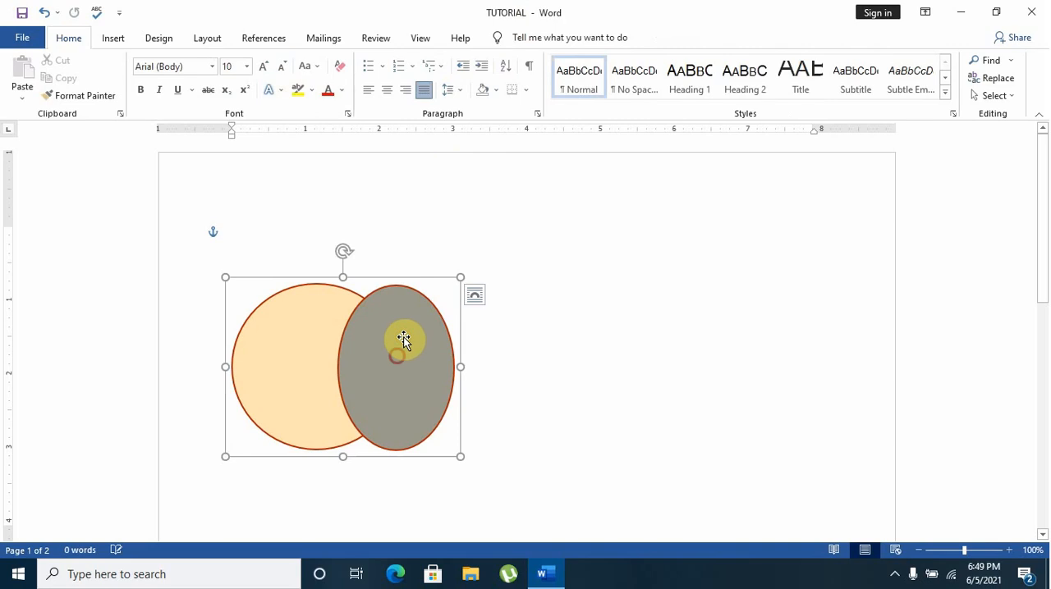
drag(401, 342, 394, 368)
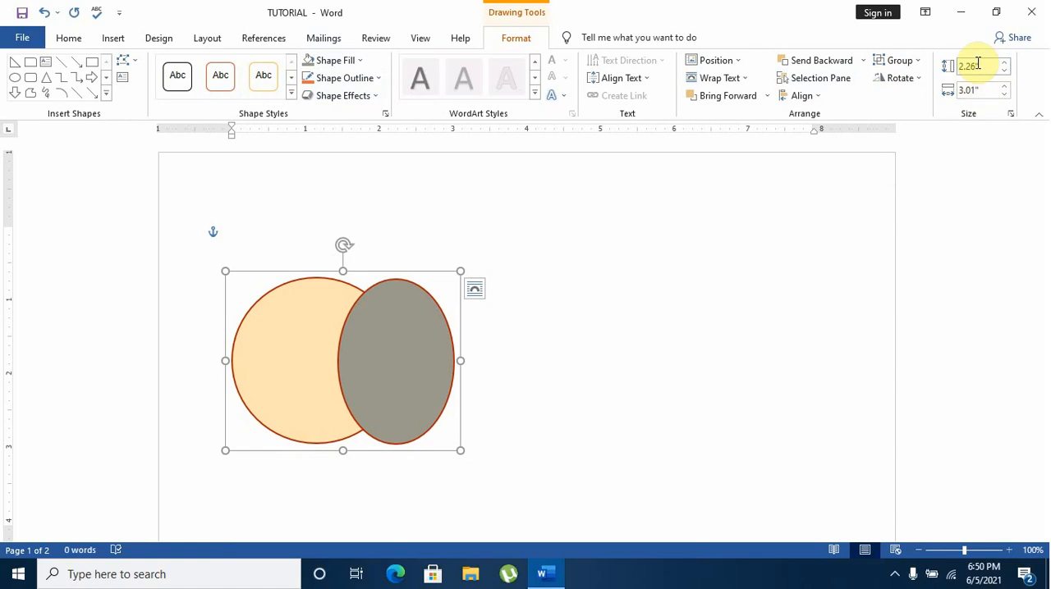
Set the height of the grouped shapes to 2.5"
click(1006, 63)
click(1006, 64)
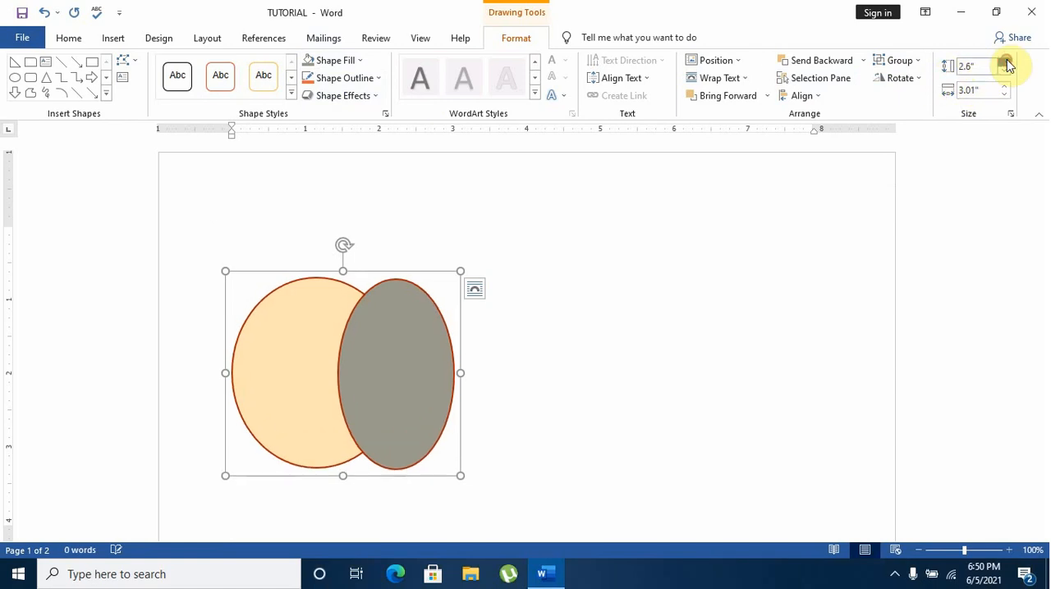
click(1006, 63)
click(1005, 72)
click(1005, 71)
click(1005, 71)
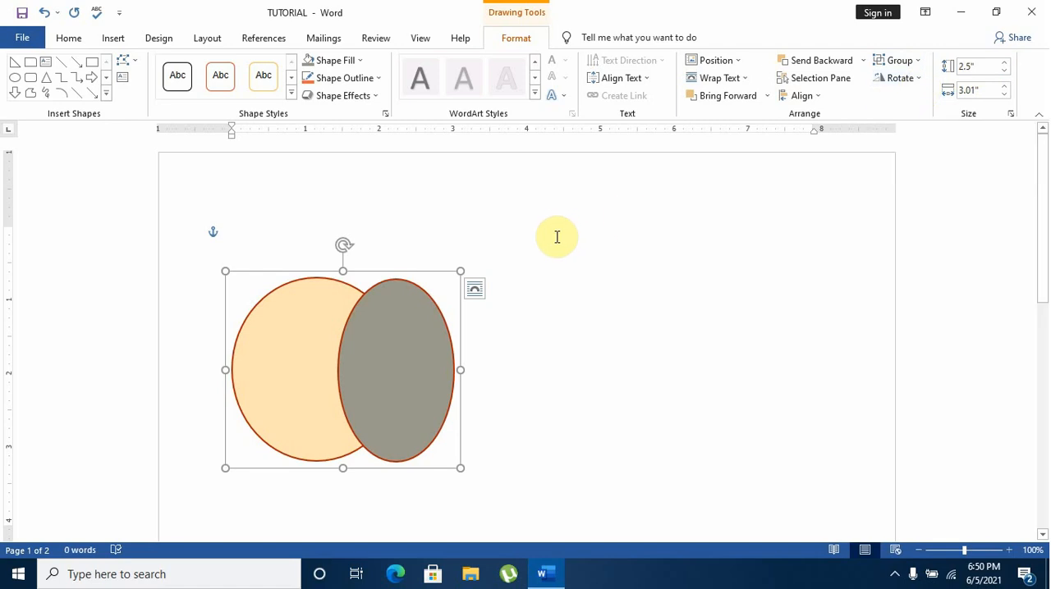
Delete the grouped shapes and fill the page with sample paragraphs using =RAND()
key(Delete)
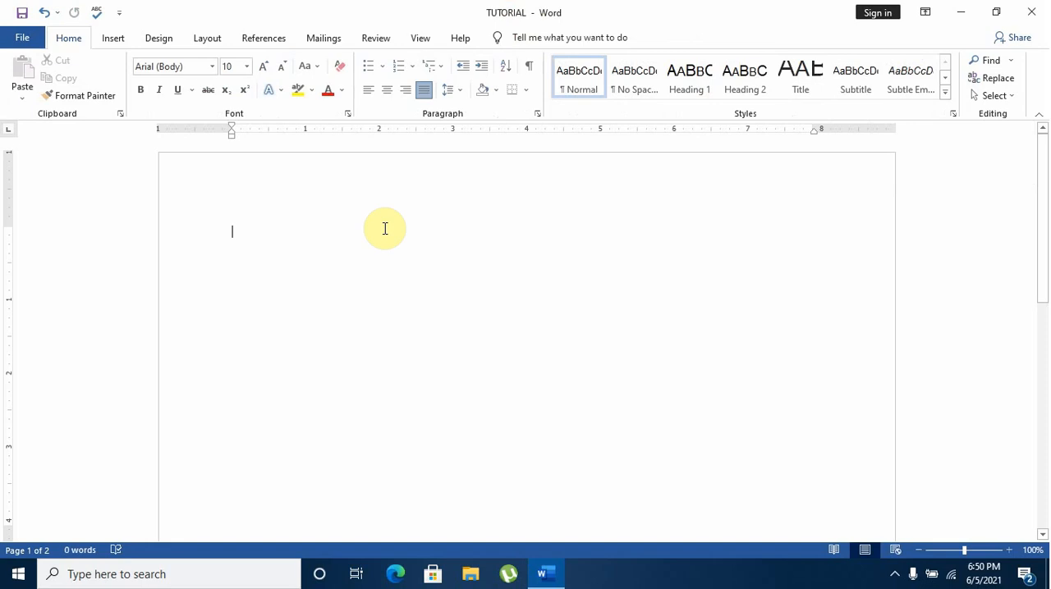
text(=)
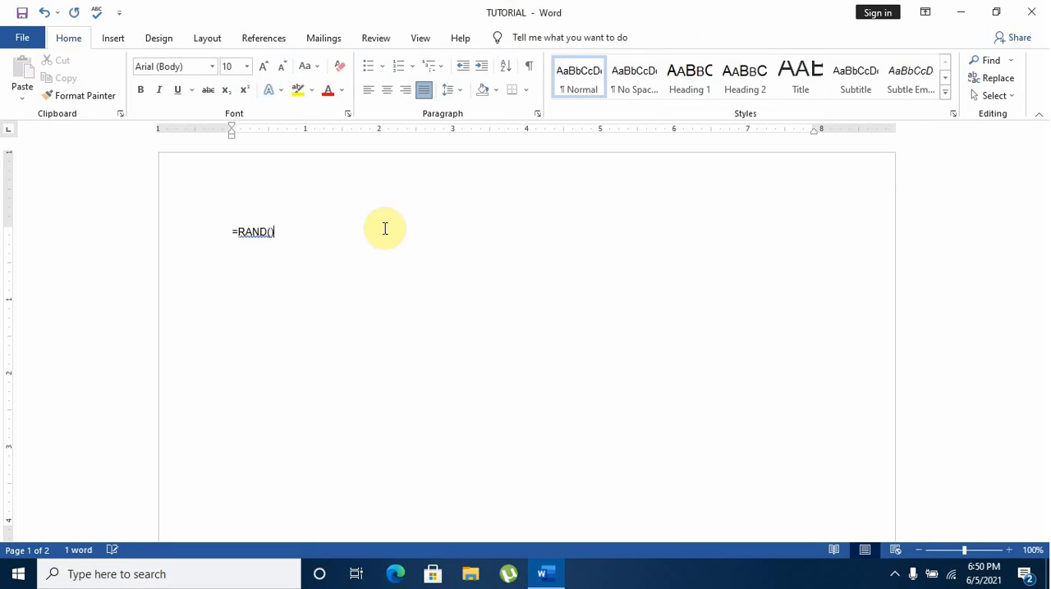
text(RAND())
key(Return)
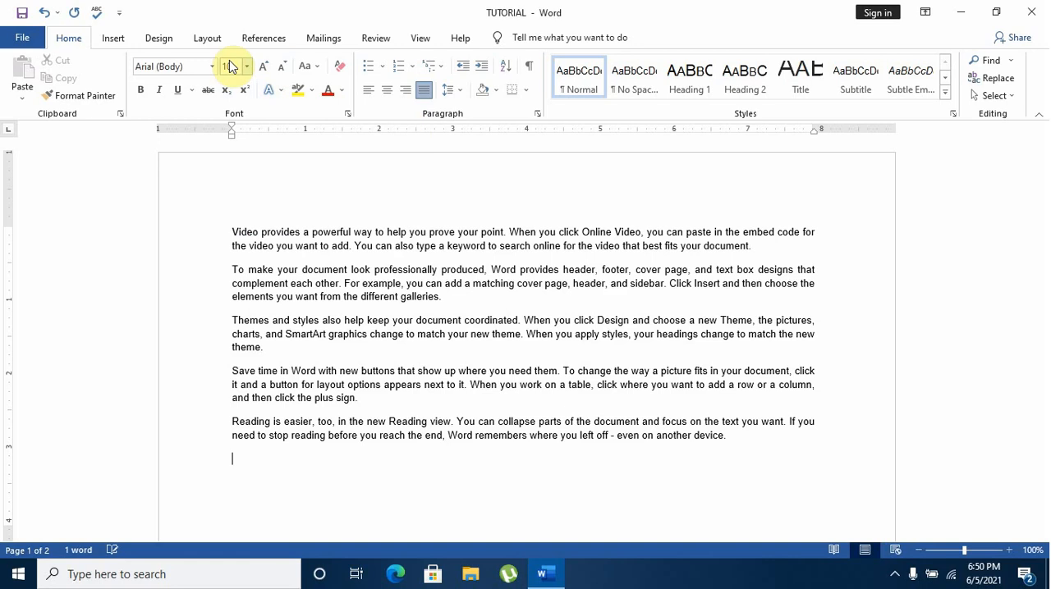
Draw a rectangle about 1.77" high and 2.35" wide over the paragraphs' left side and apply the white outlined shape style
click(123, 41)
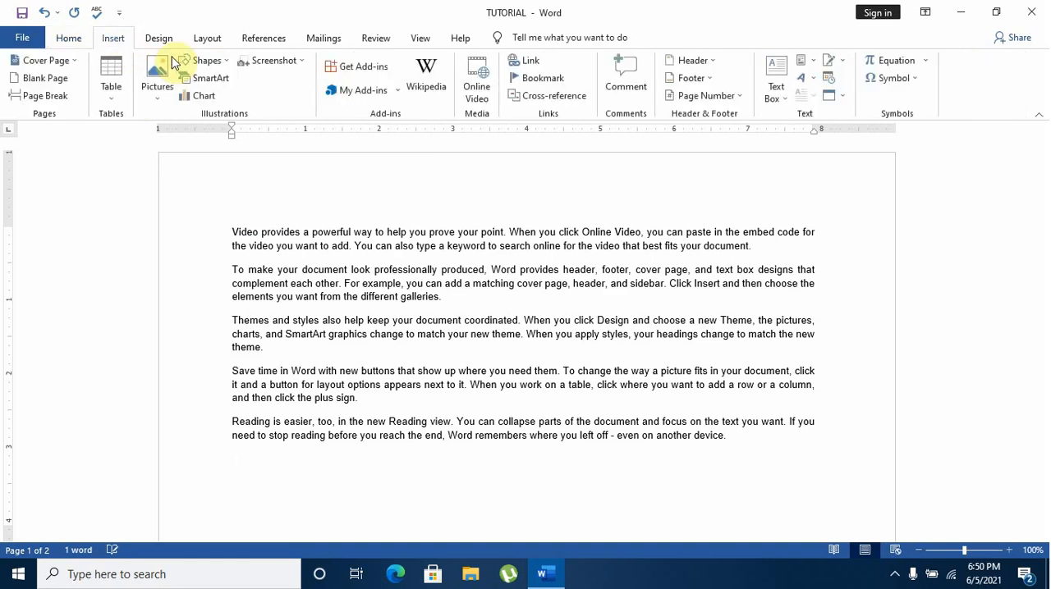
click(207, 60)
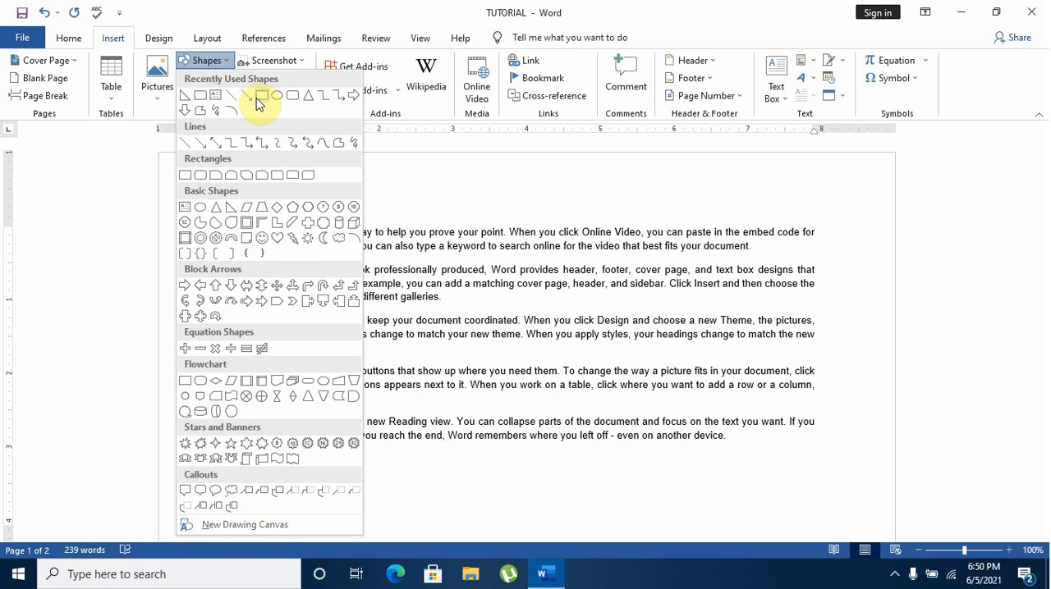
click(258, 98)
drag(178, 226, 353, 358)
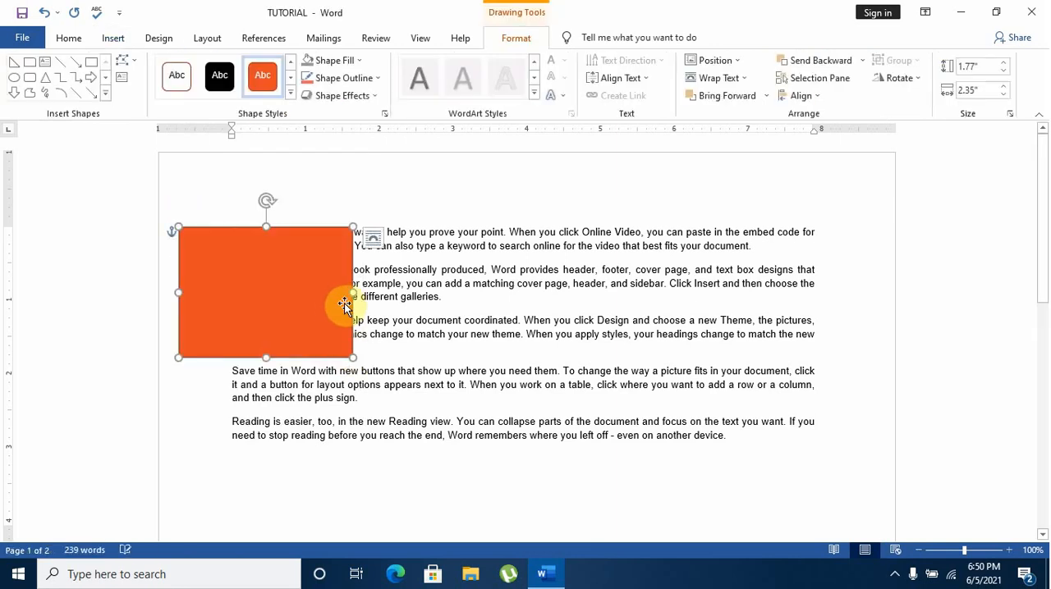
click(174, 79)
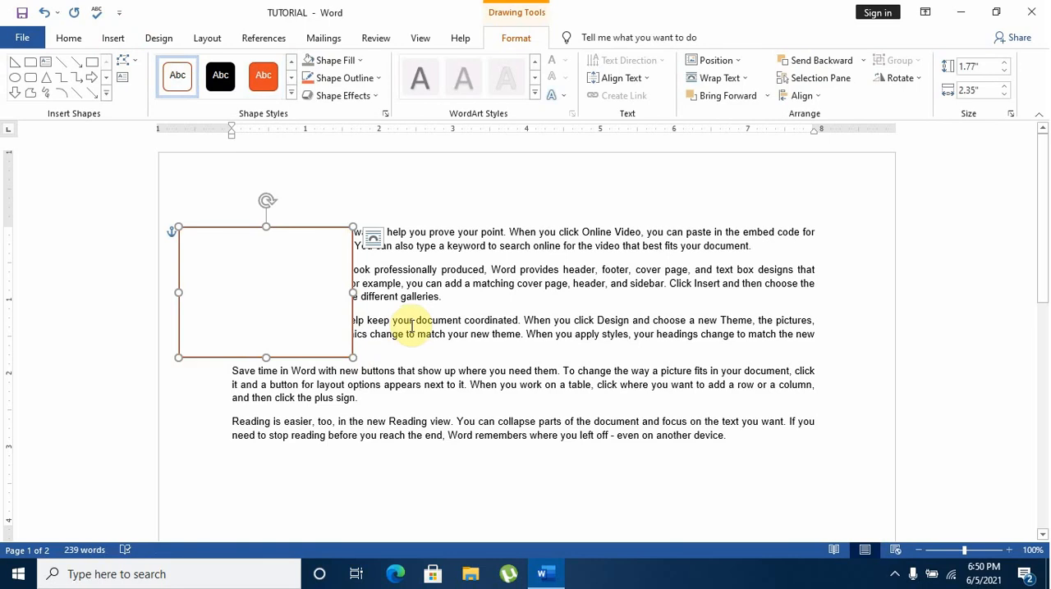
Move the rectangle over the middle of the paragraphs and bring it in front of the text
drag(277, 286, 491, 313)
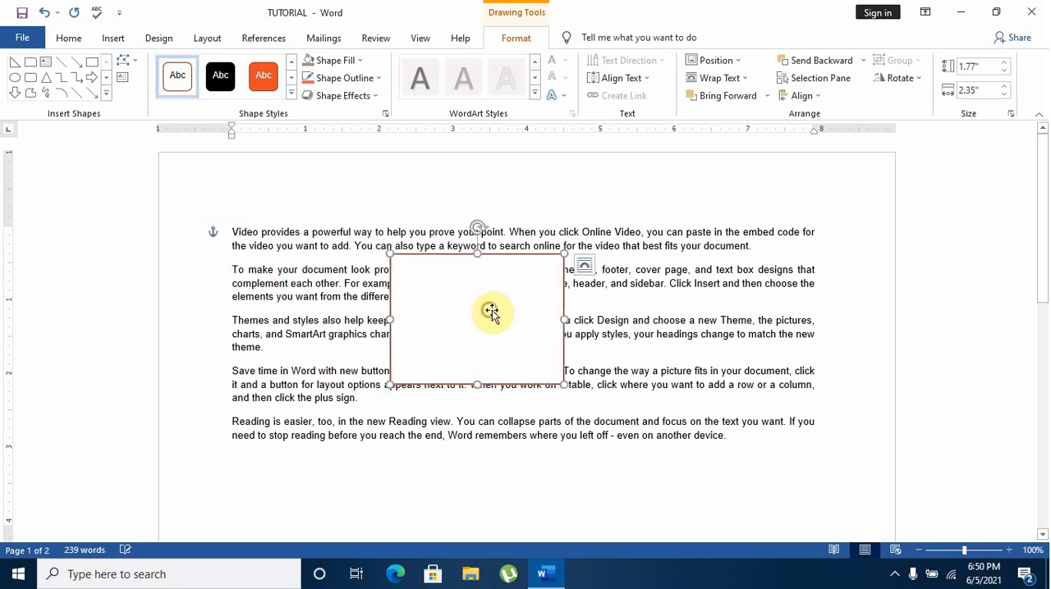
click(770, 99)
click(762, 149)
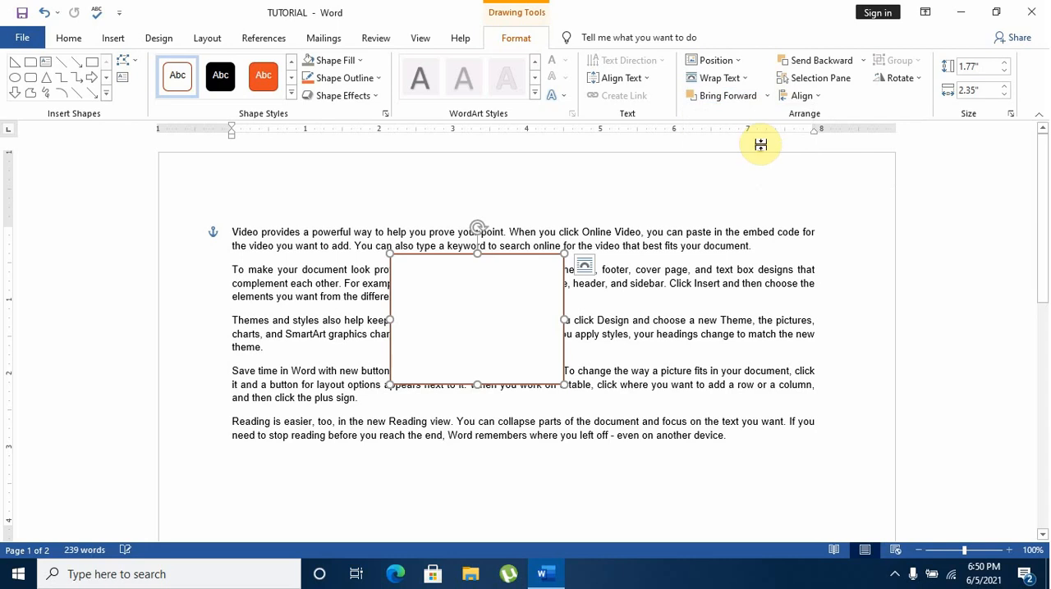
Send the rectangle behind the text and deselect it by placing the cursor in the first paragraph
click(863, 69)
click(832, 135)
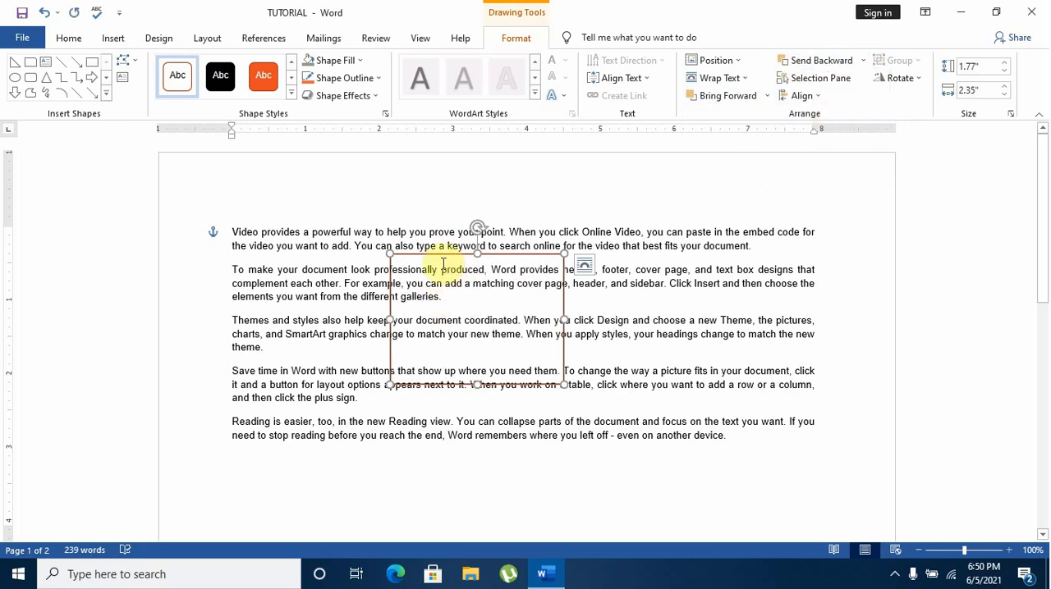
click(435, 231)
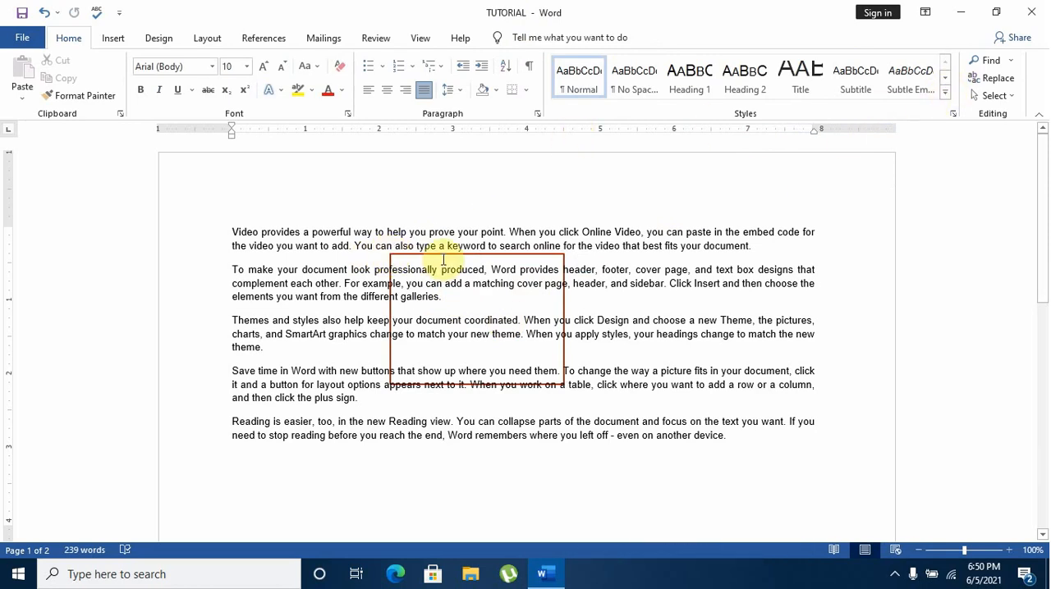
Select the rectangle behind the paragraphs and bring it back in front of the text
click(452, 307)
click(518, 39)
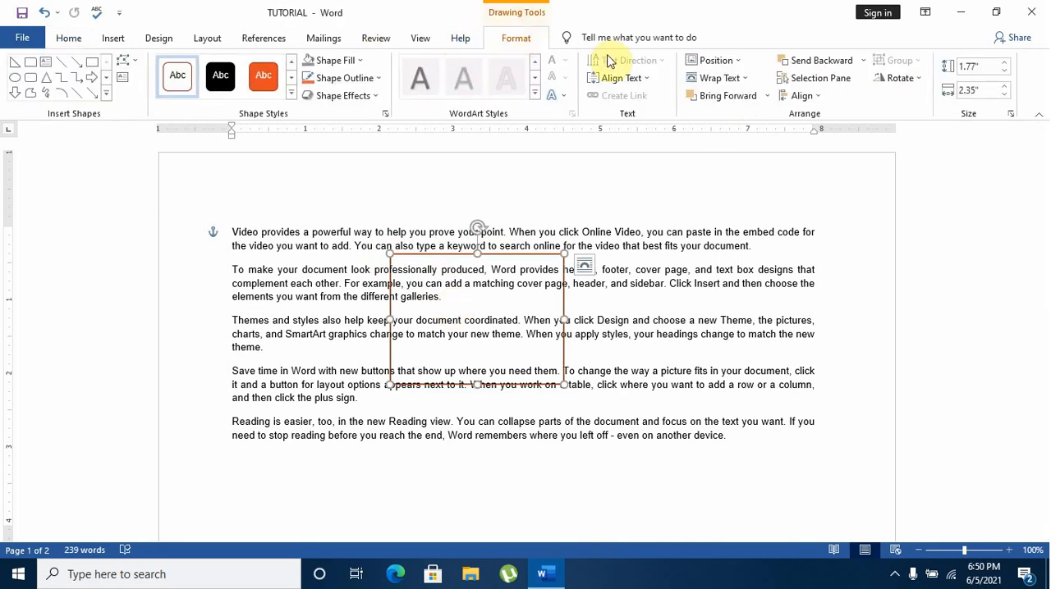
click(763, 96)
click(749, 153)
Align the rectangle with the text's upper-left corner and enlarge it to about 3" by 8.18", covering all the paragraphs
drag(473, 319, 306, 283)
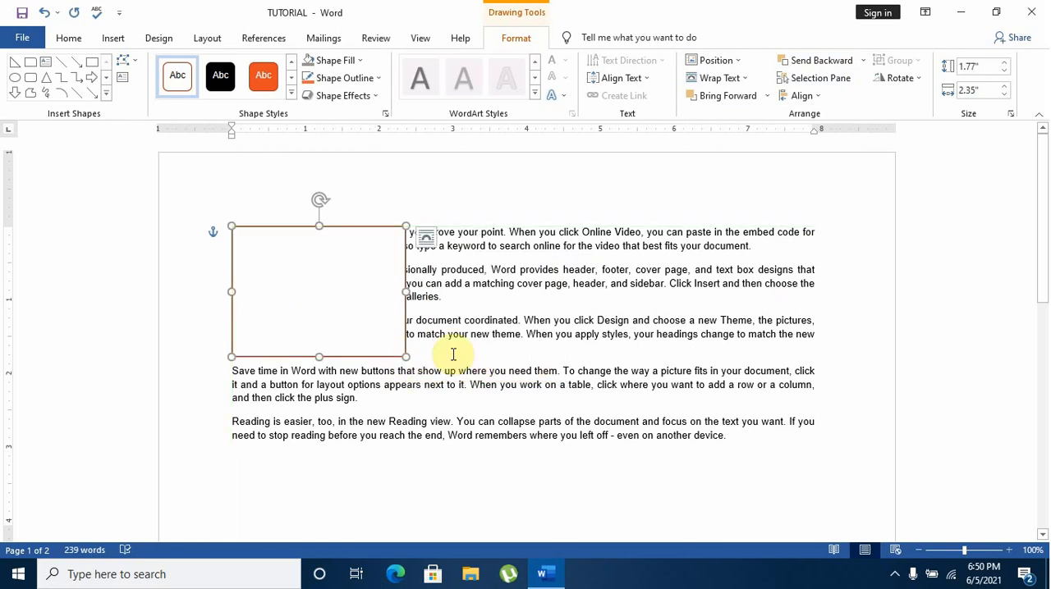
drag(405, 358, 834, 444)
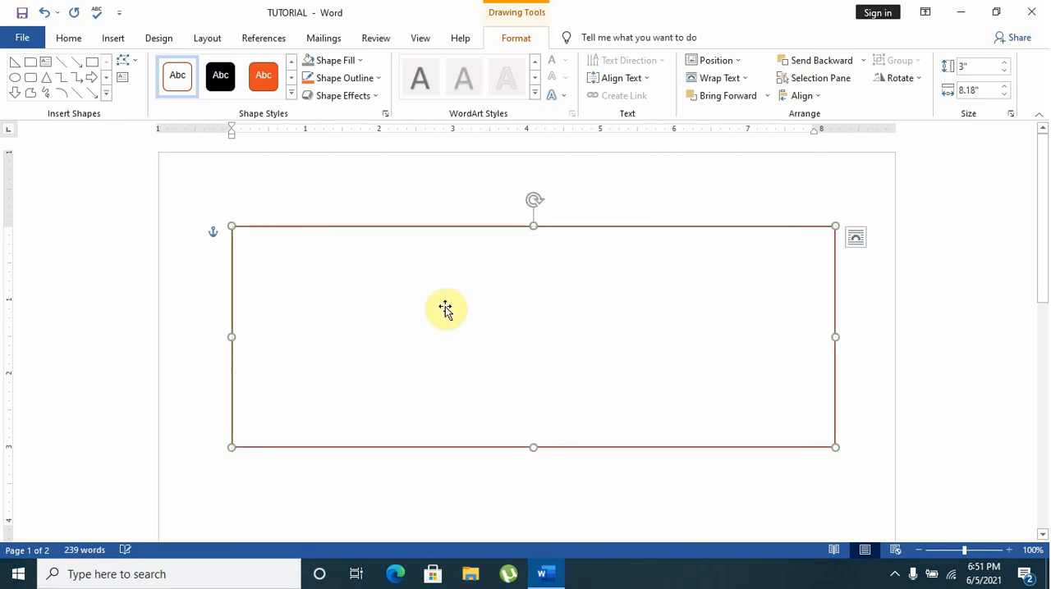
Send the rectangle behind the text and deselect it by placing the cursor in the paragraphs
click(865, 65)
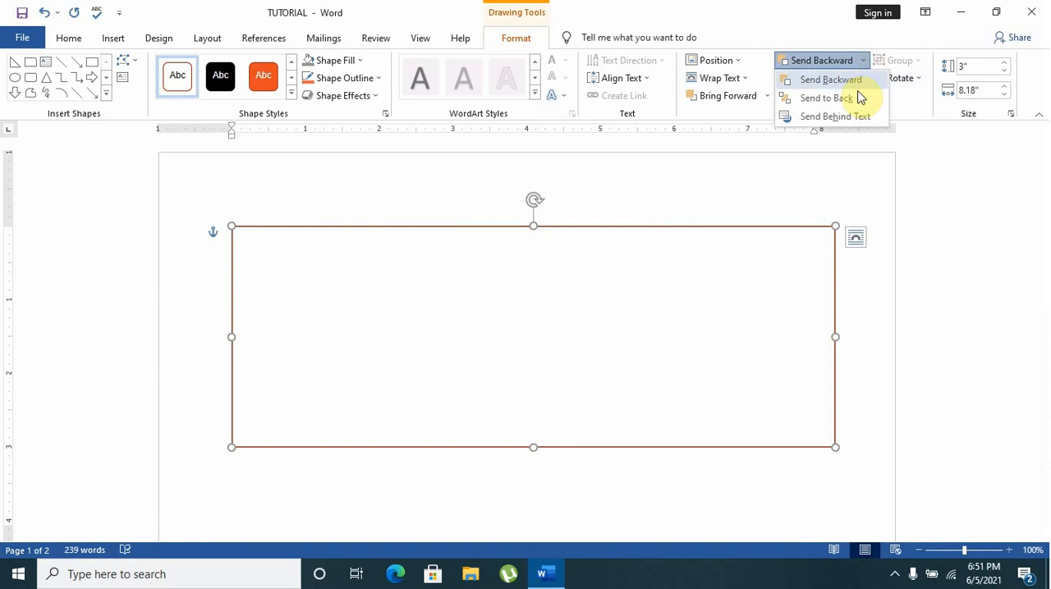
click(860, 115)
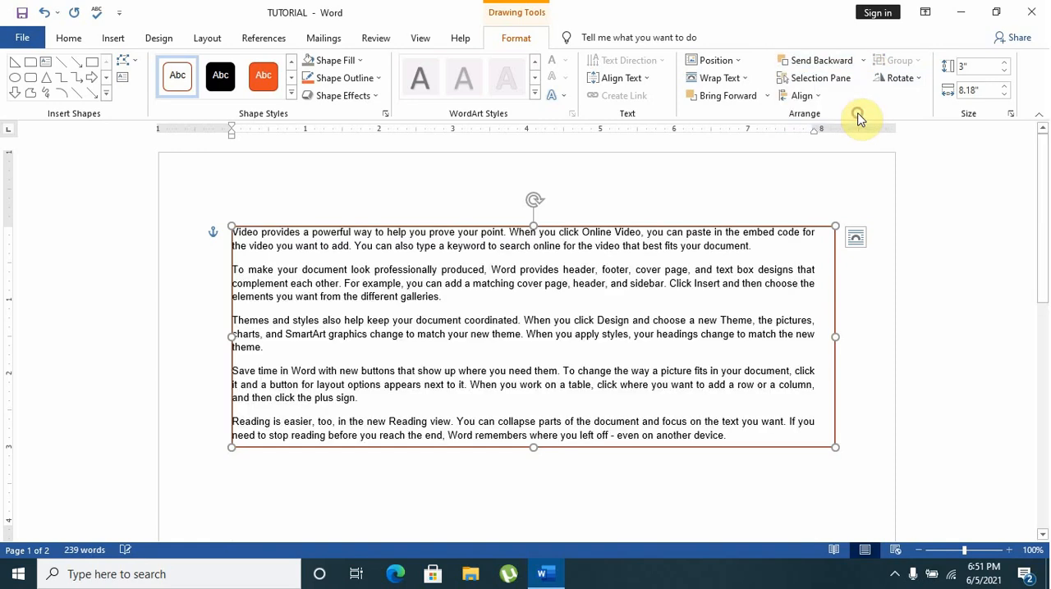
click(624, 339)
click(721, 433)
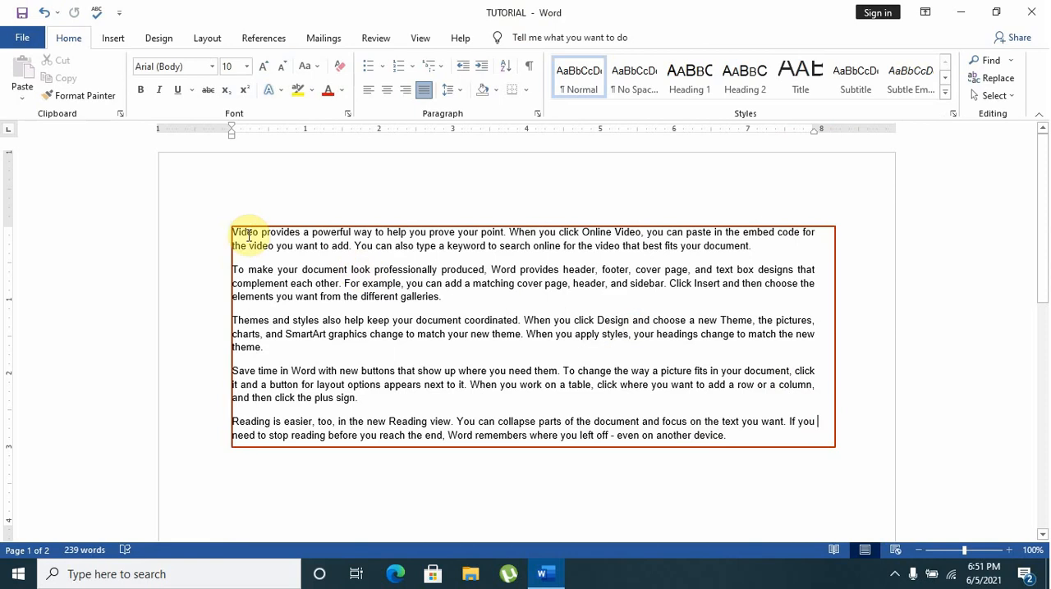
click(829, 444)
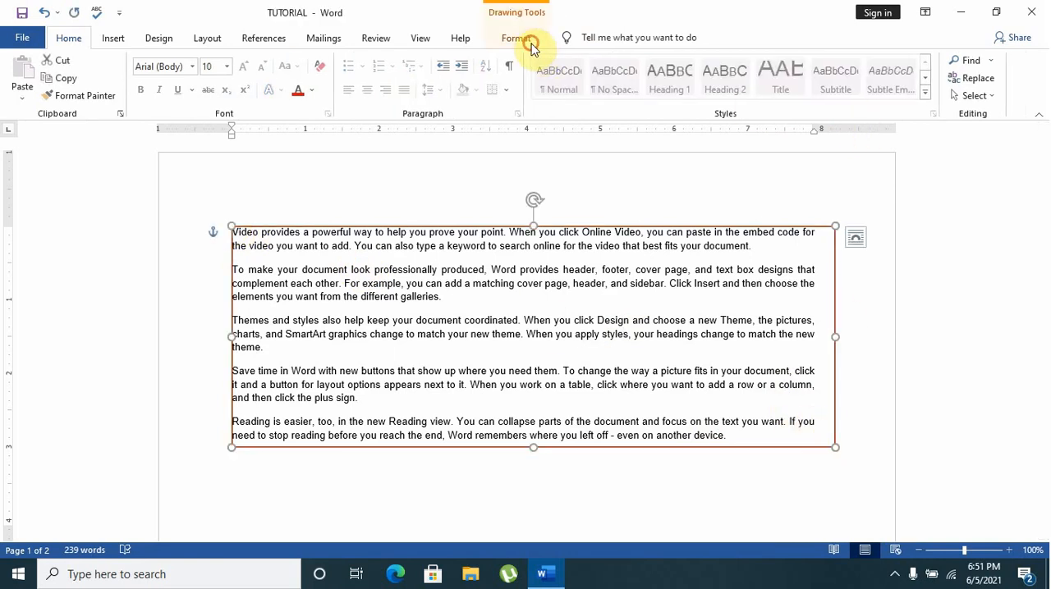
click(530, 45)
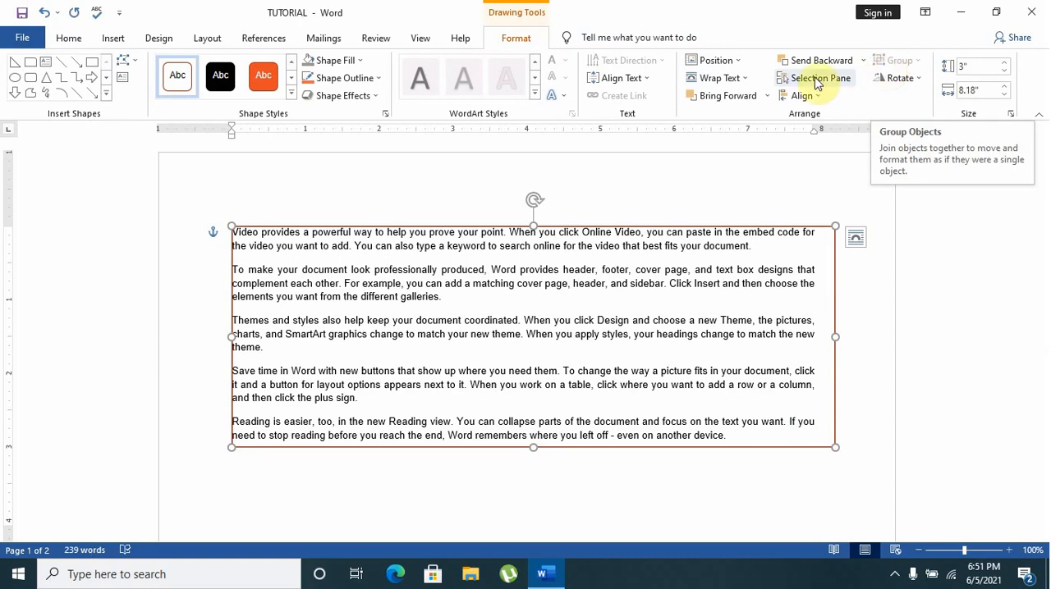
click(279, 244)
click(241, 245)
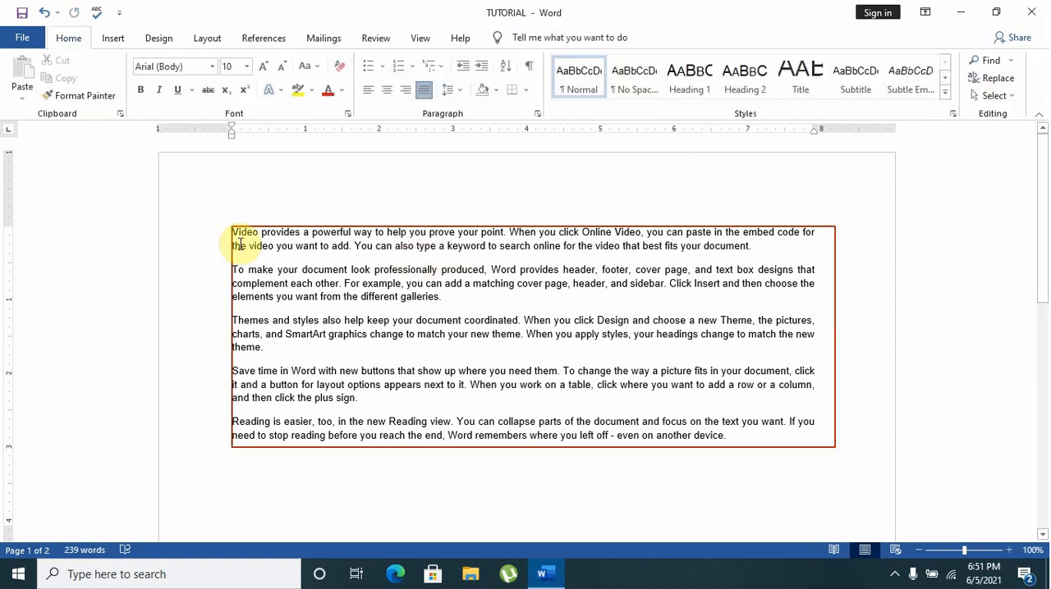
drag(232, 238, 736, 446)
click(332, 232)
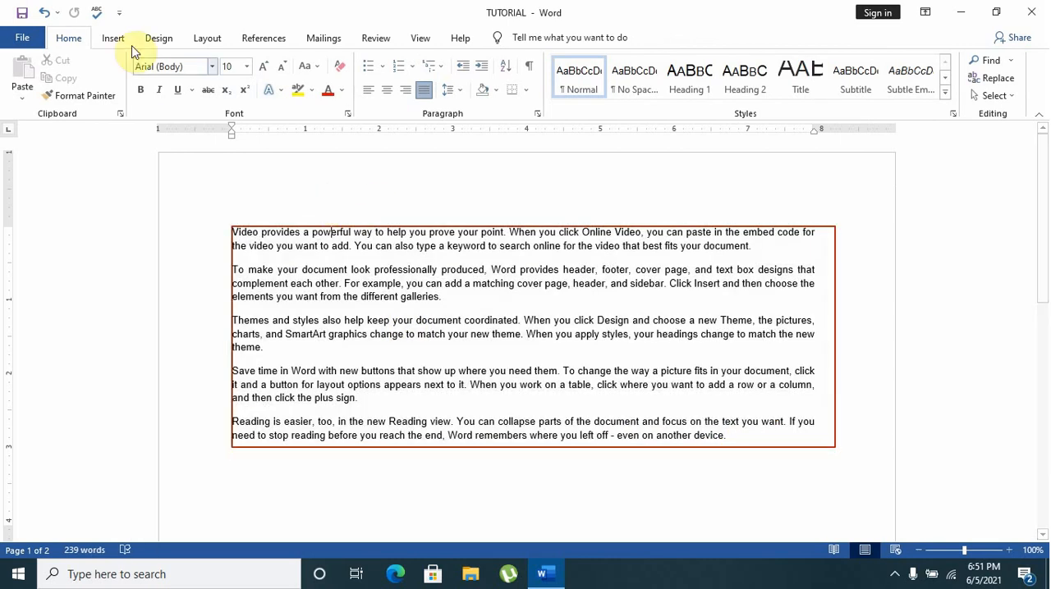
click(115, 39)
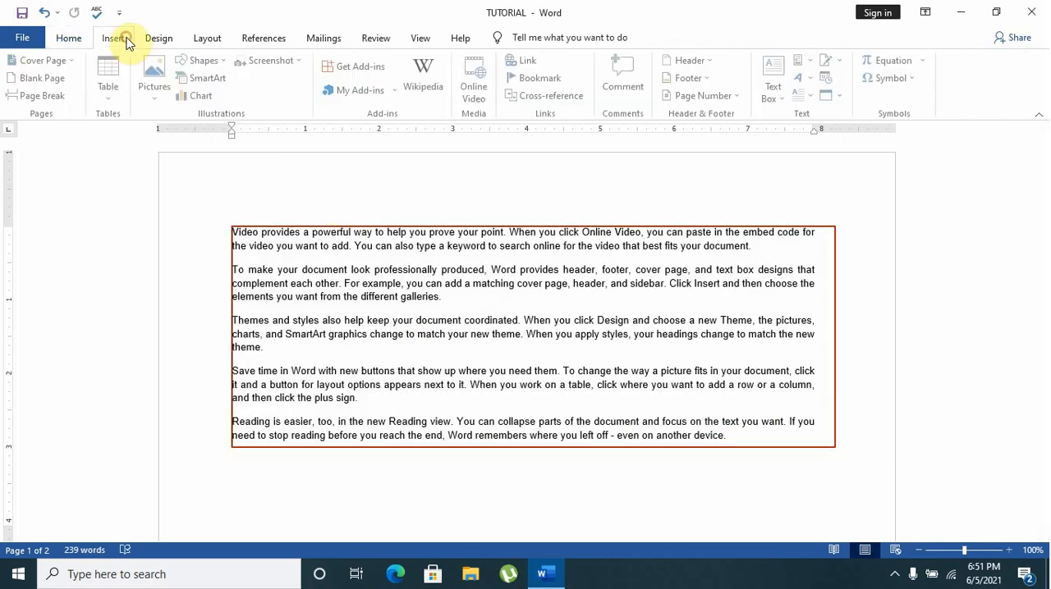
click(215, 61)
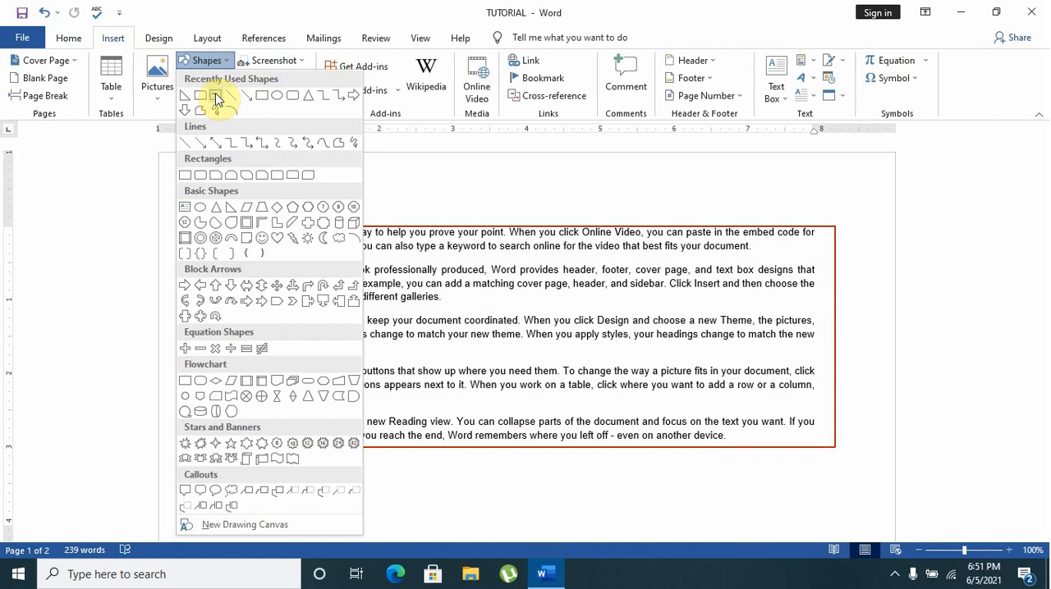
click(215, 99)
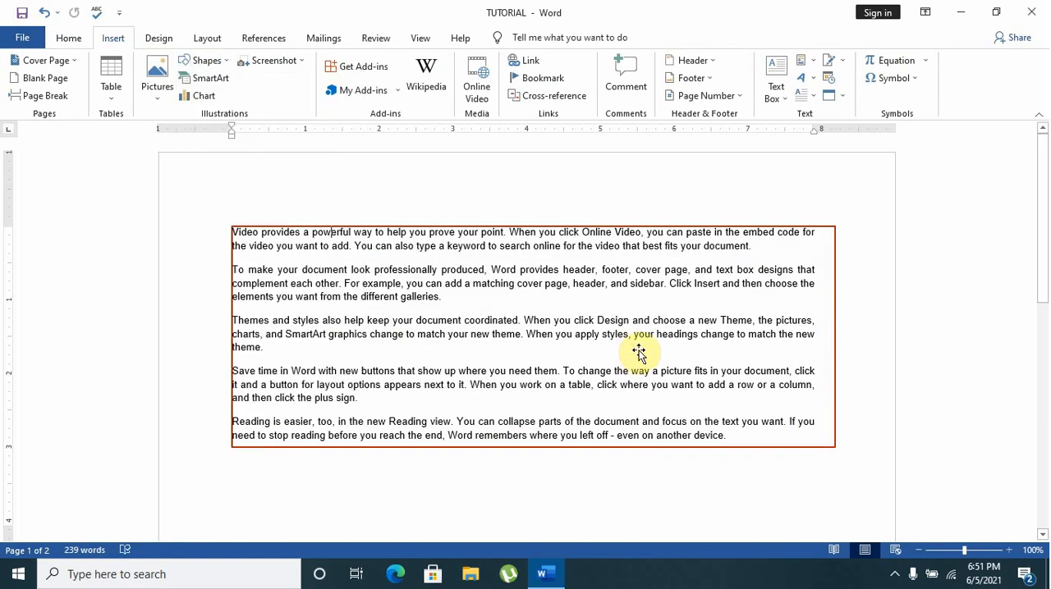
Select the rectangle behind the paragraphs and delete it
click(763, 435)
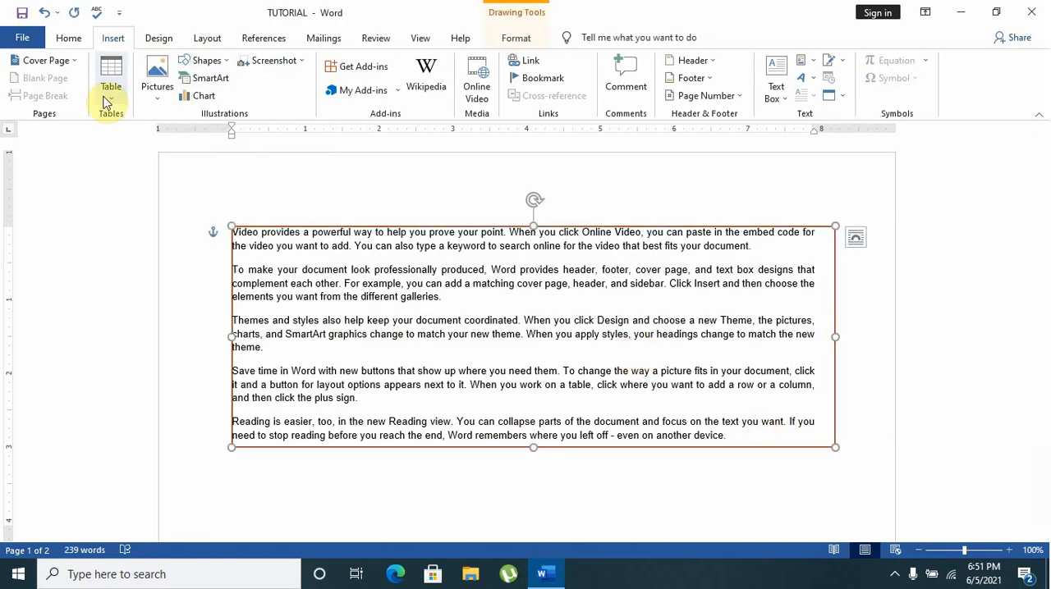
key(Delete)
key(Delete)
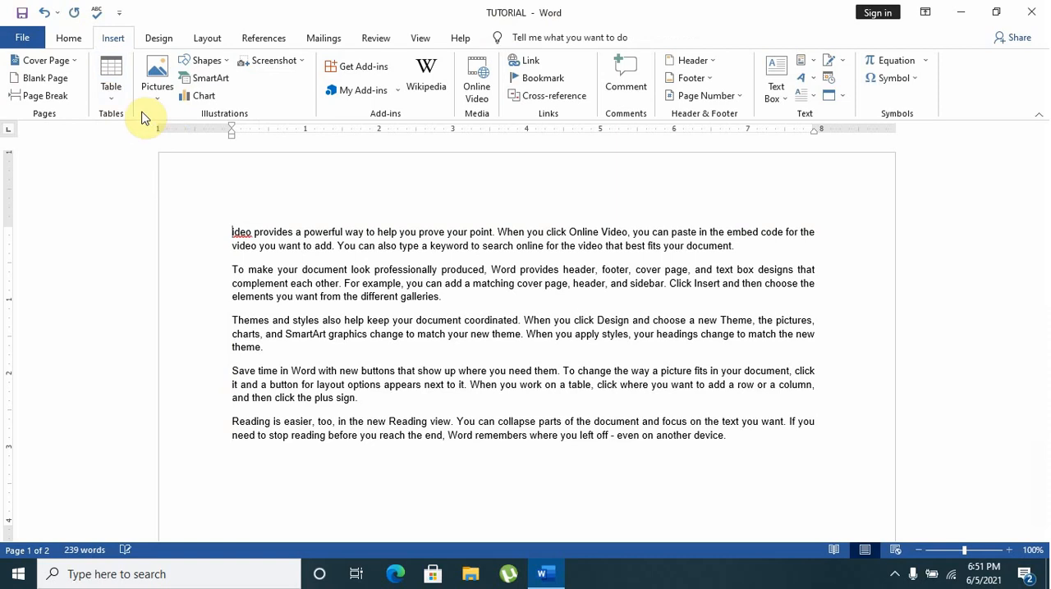
Undo the deletion and all earlier rectangle edits, back to before the rectangle was inserted, leaving only the paragraphs
click(45, 13)
click(44, 13)
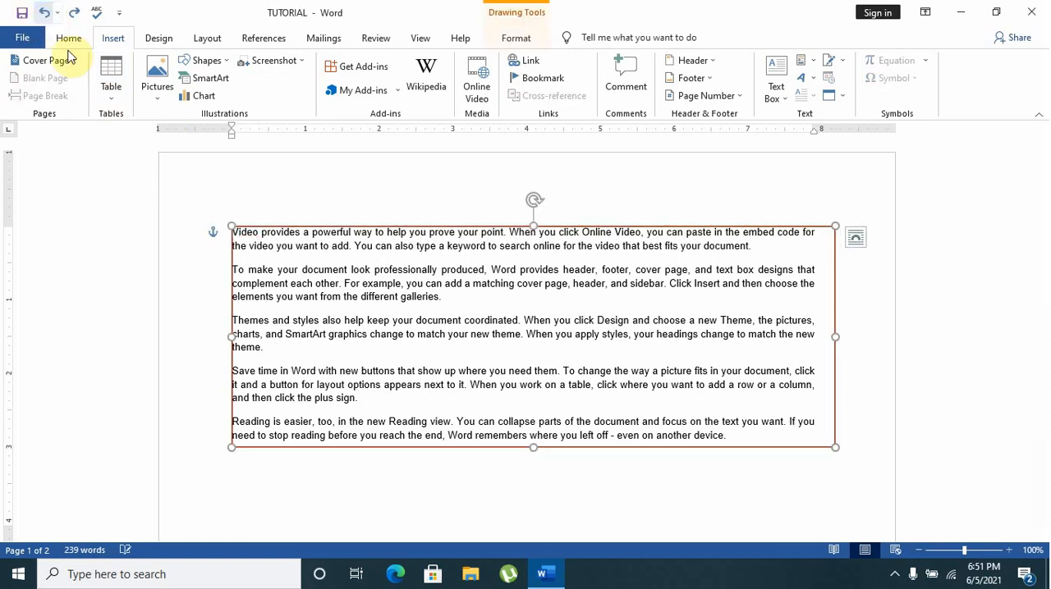
click(44, 13)
click(44, 13)
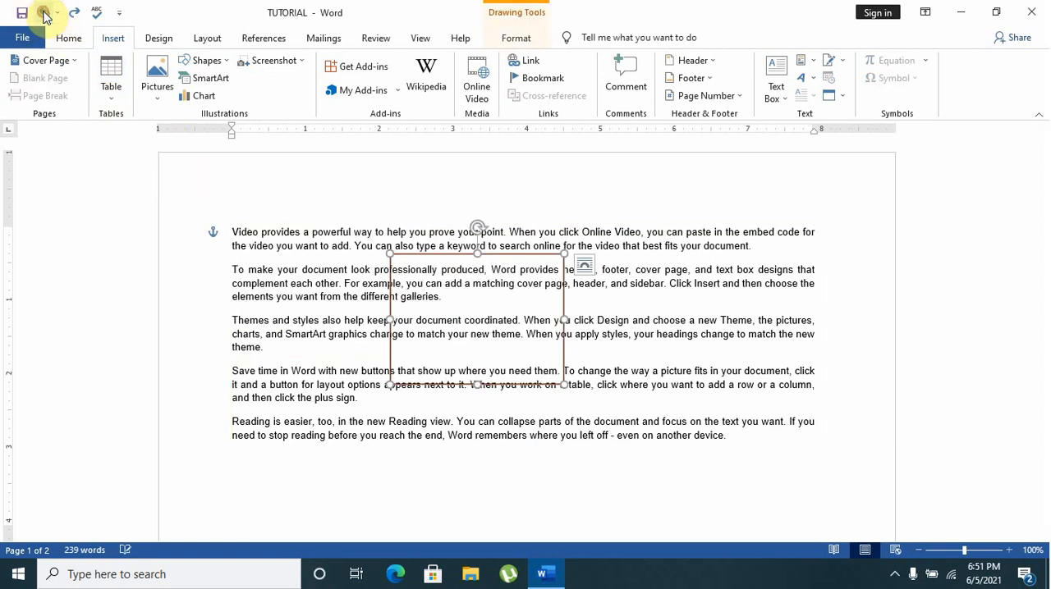
click(45, 13)
click(44, 13)
click(45, 13)
click(44, 13)
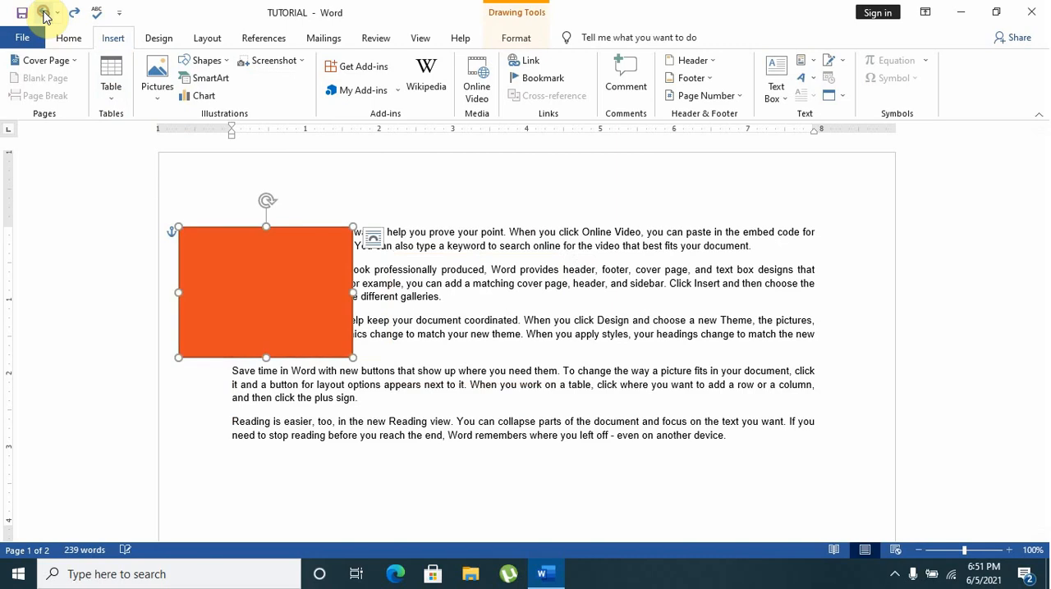
click(44, 13)
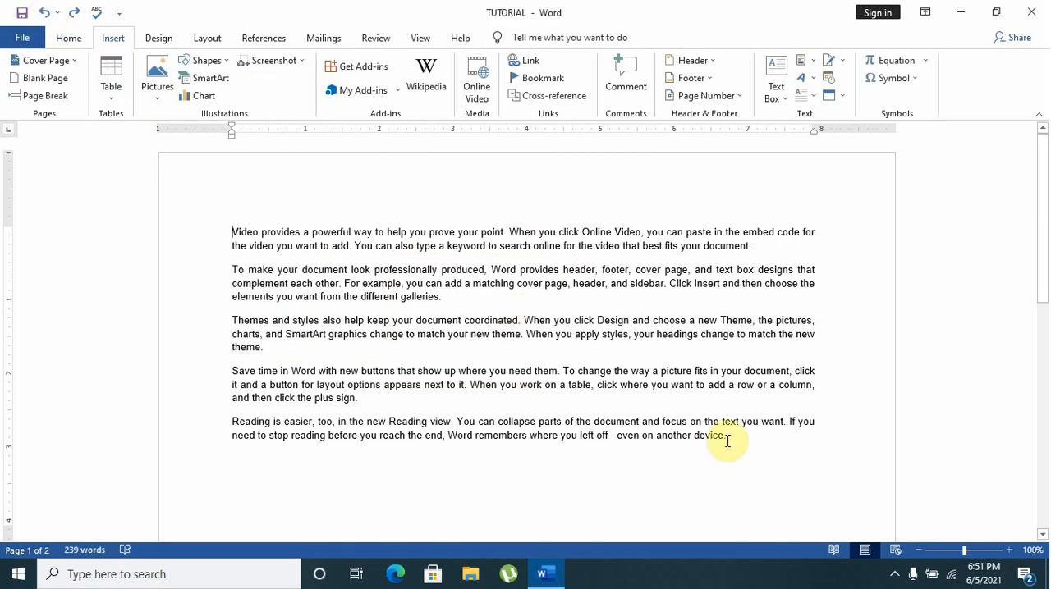
Delete all the paragraphs on the first page and draw a text box about 3.25" high and 6.54" wide
drag(751, 444, 234, 214)
key(Delete)
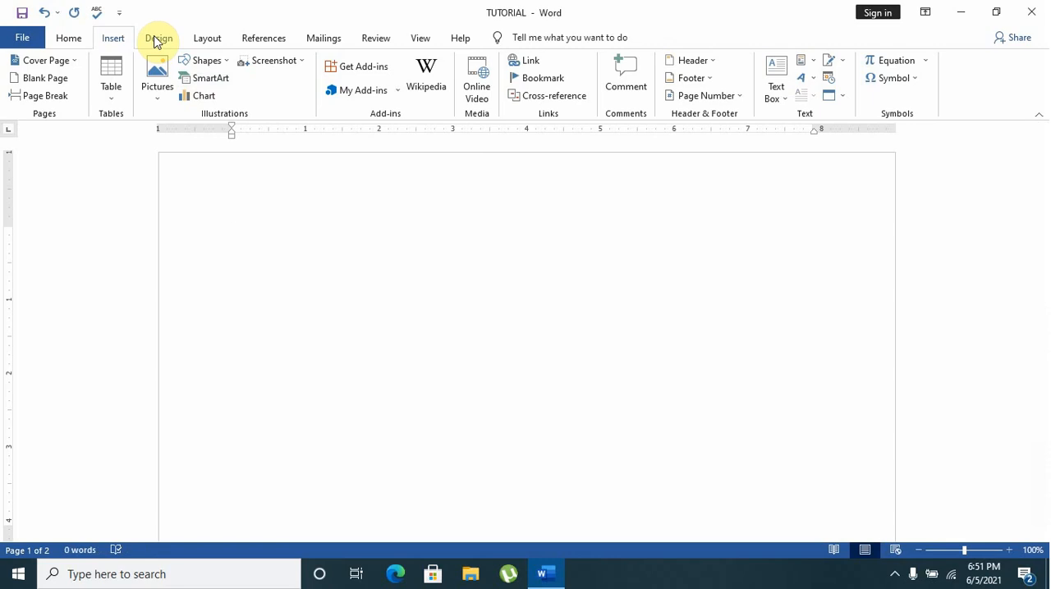
click(225, 62)
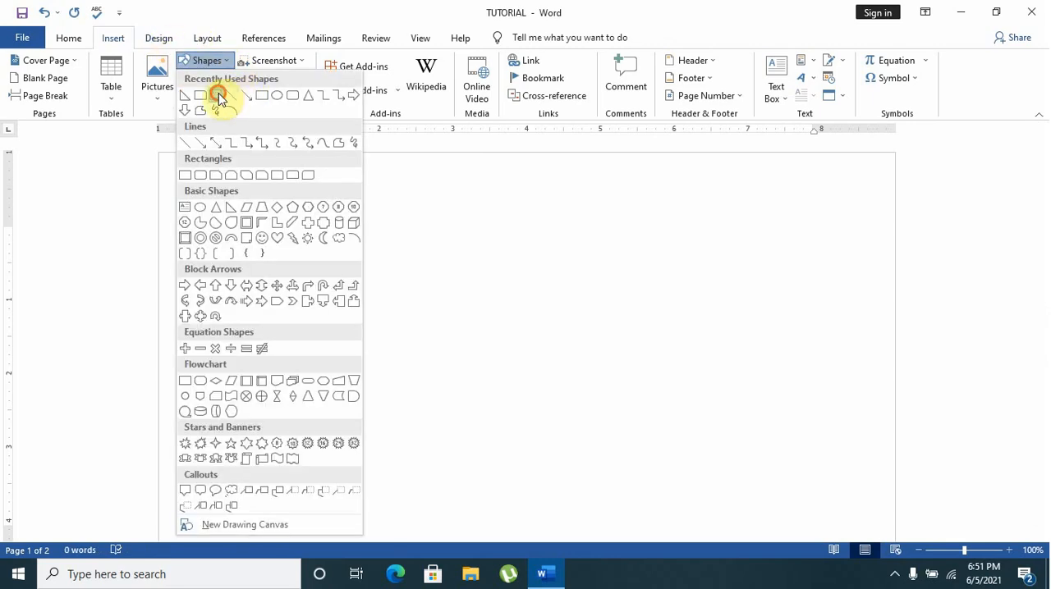
click(219, 97)
mouse_move(276, 215)
mouse_down()
mouse_move(317, 256)
mouse_move(685, 435)
mouse_move(759, 454)
mouse_up()
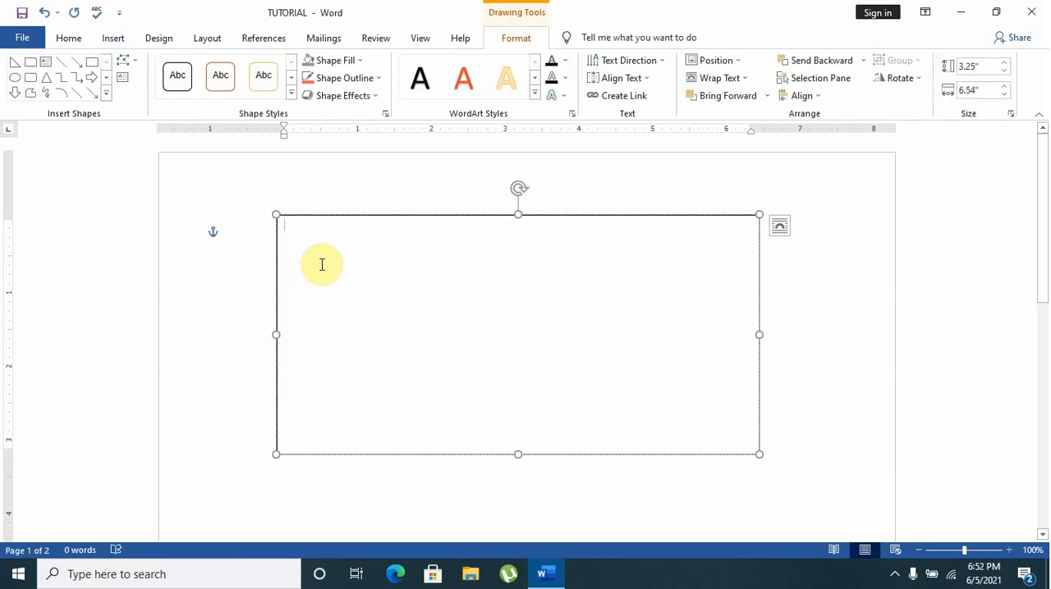
Remove the light-orange filled text box from the second page
scroll(678, 330, down, 10)
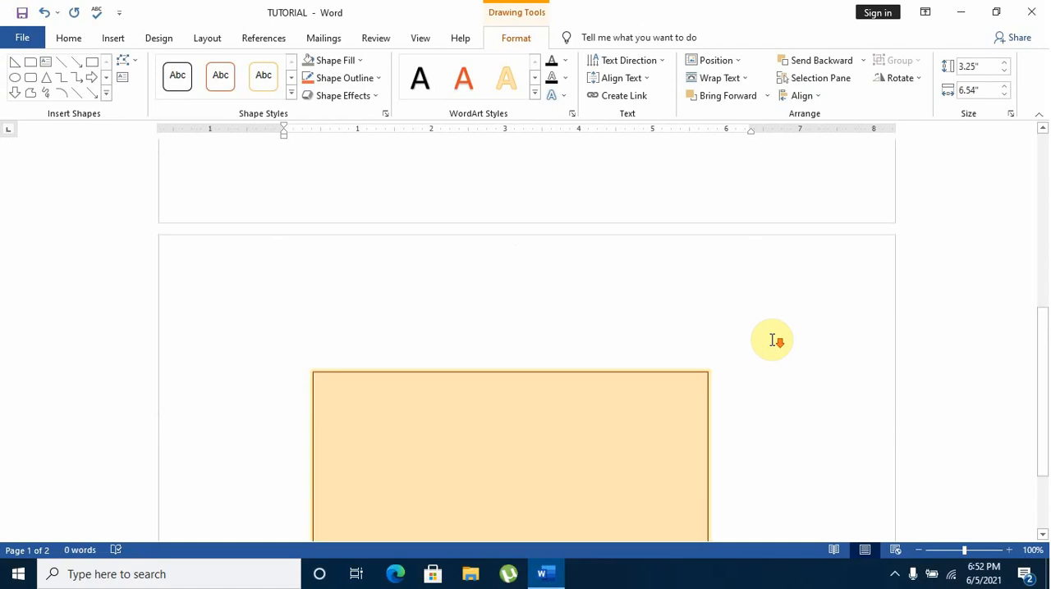
click(642, 325)
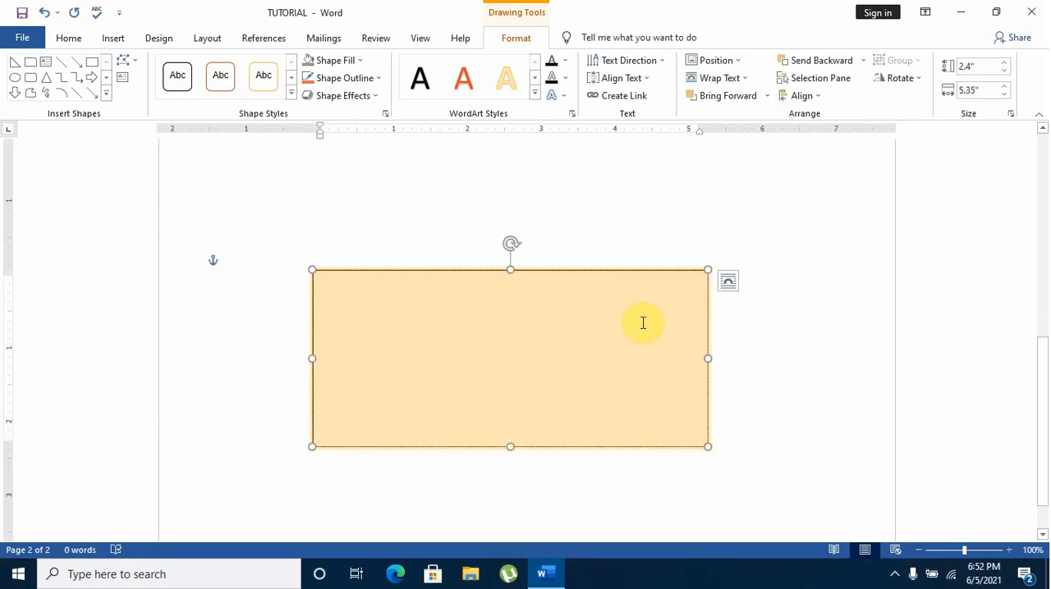
right_click(643, 323)
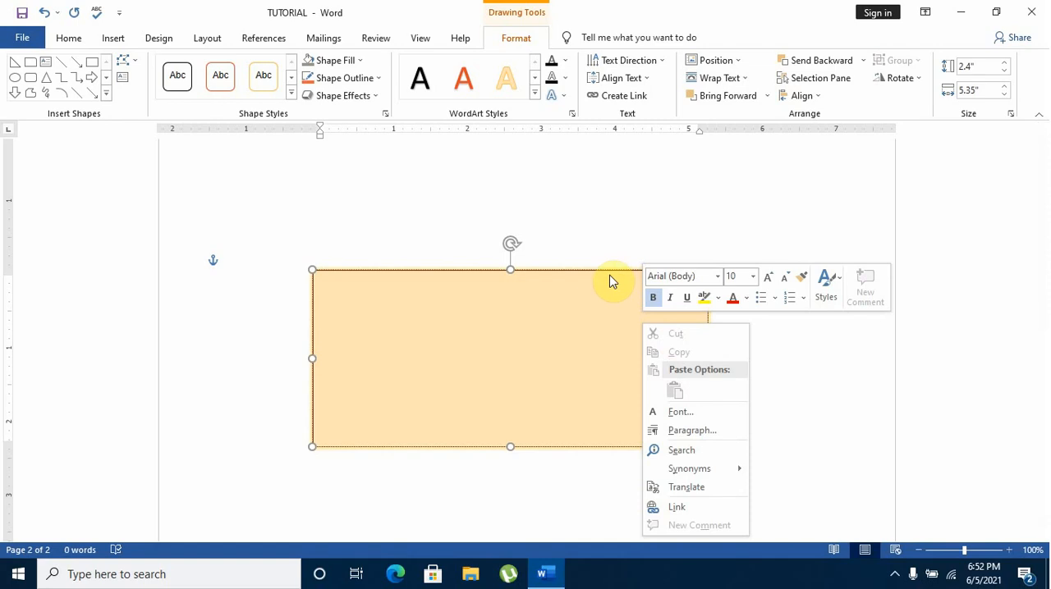
click(609, 270)
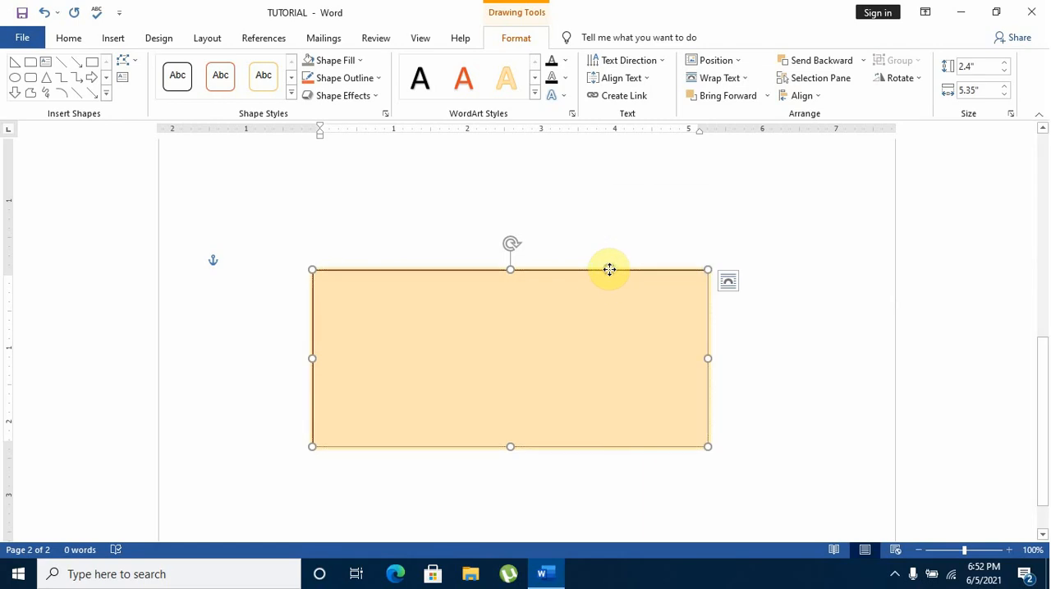
right_click(609, 270)
click(620, 257)
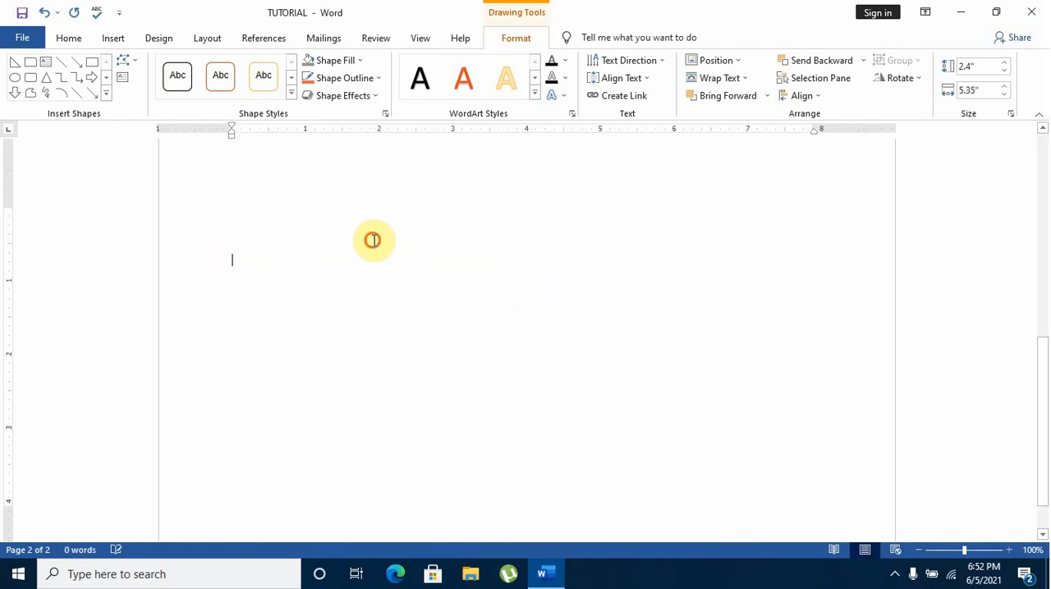
Insert five paragraphs of sample text on the second page and add an empty line after them
click(372, 239)
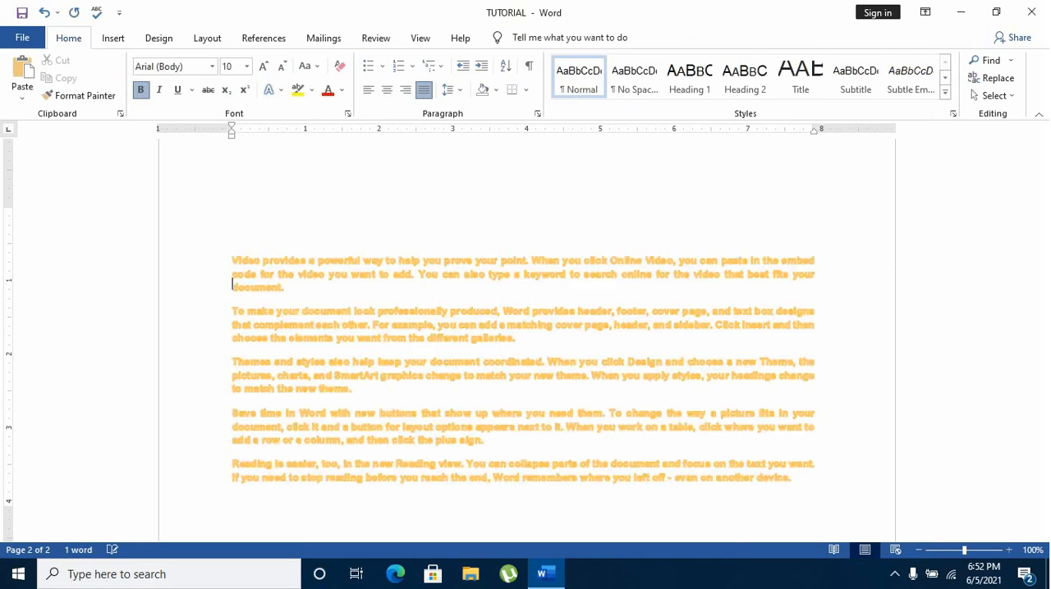
click(792, 479)
key(Return)
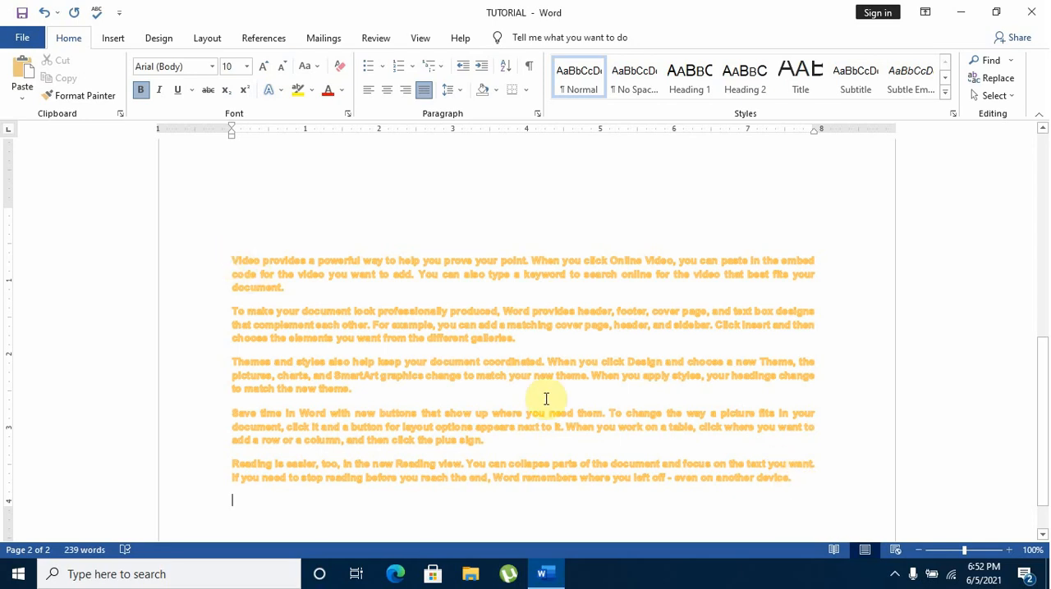
Select the first two sample paragraphs on the second page and copy them
click(351, 343)
double_click(350, 344)
click(325, 374)
drag(225, 258, 492, 336)
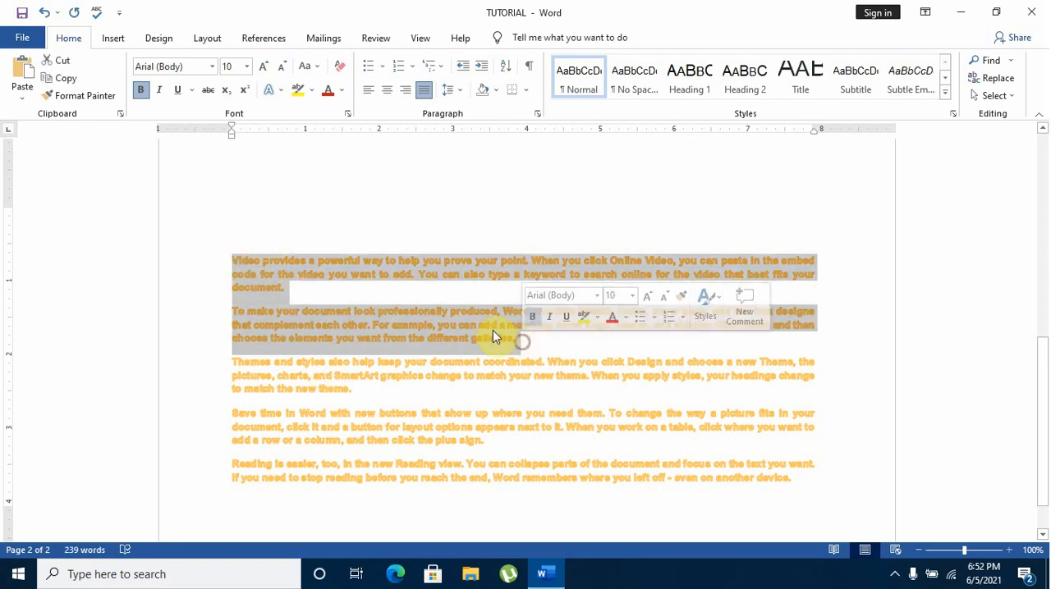
right_click(491, 336)
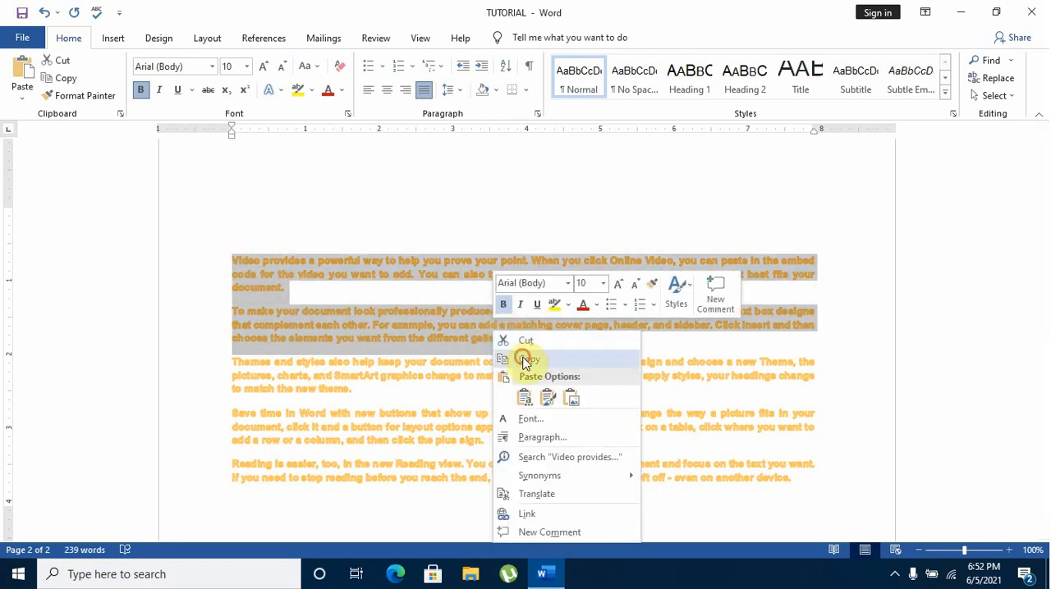
click(525, 359)
Paste the copied paragraphs as text only into the first page's text box and shrink the box to about 2.42" by 6.12"
scroll(498, 337, up, 1)
scroll(498, 337, up, 10)
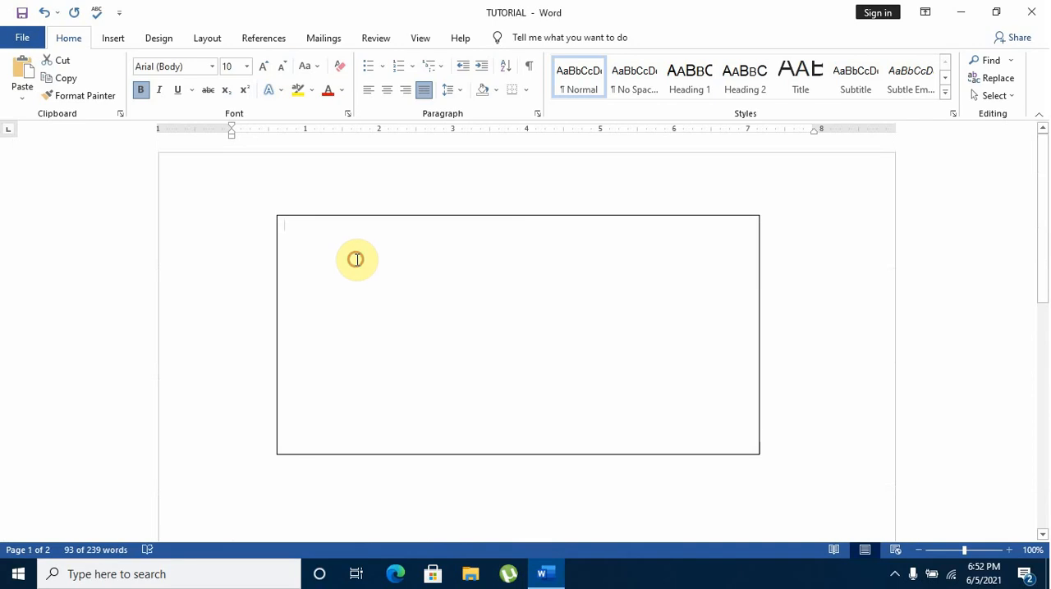
click(345, 245)
right_click(345, 246)
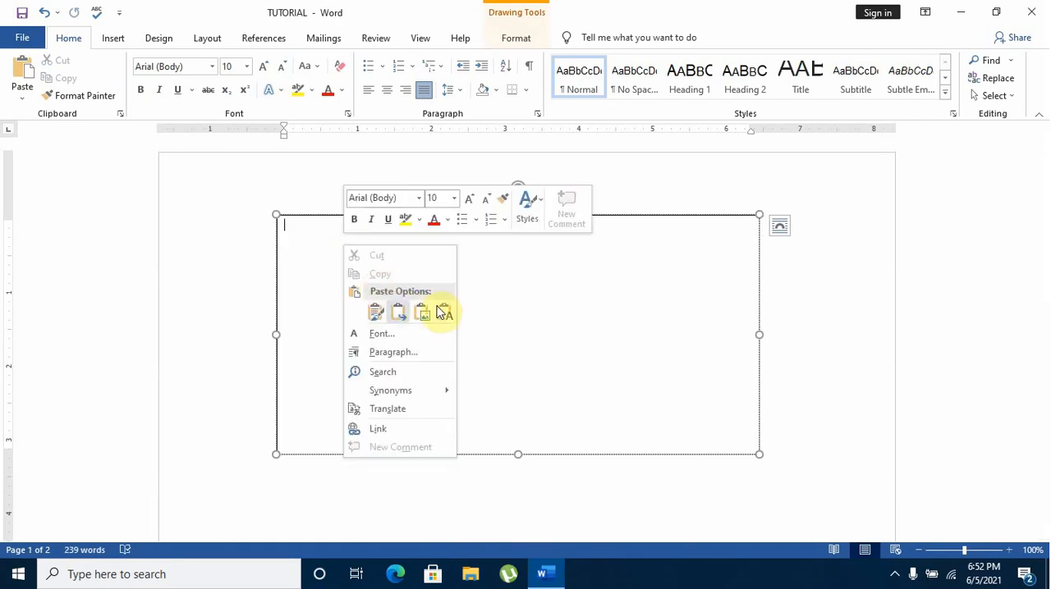
click(442, 312)
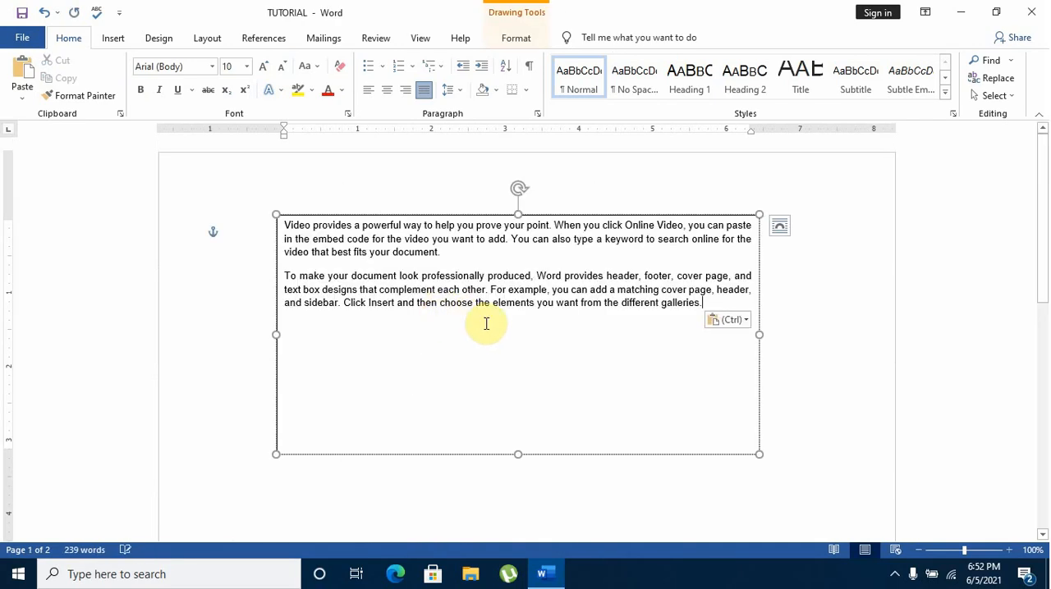
drag(759, 451, 727, 392)
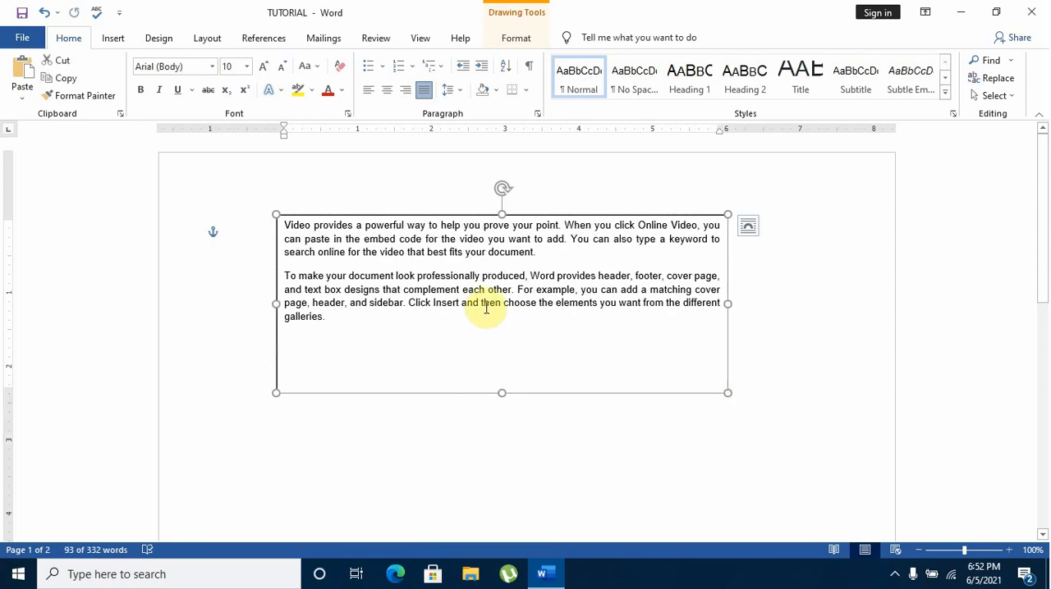
Try the orange WordArt style on the first page's text box and settle on the black fill style
click(522, 43)
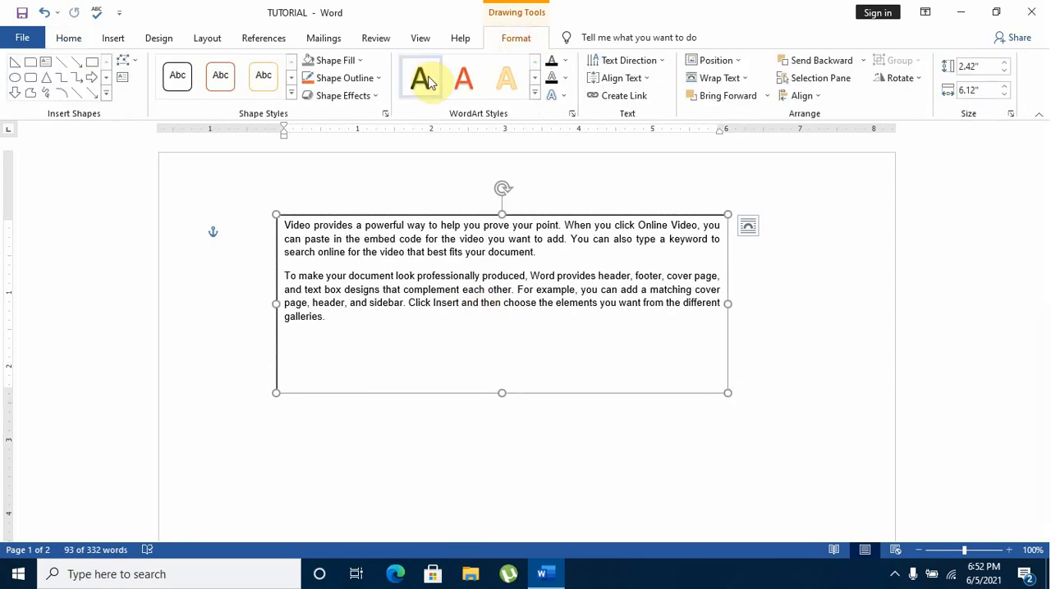
click(424, 86)
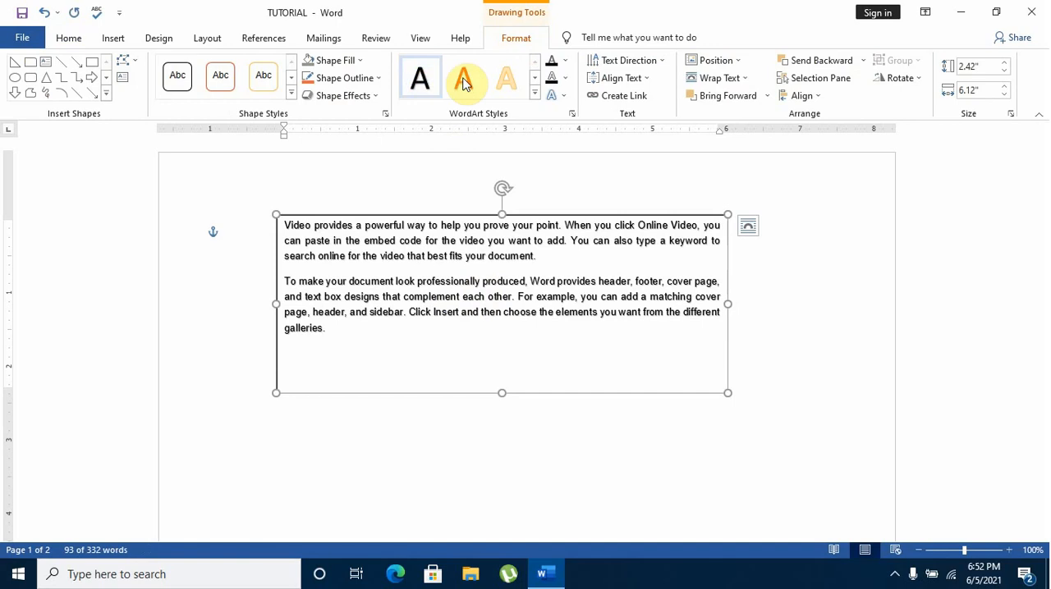
click(505, 80)
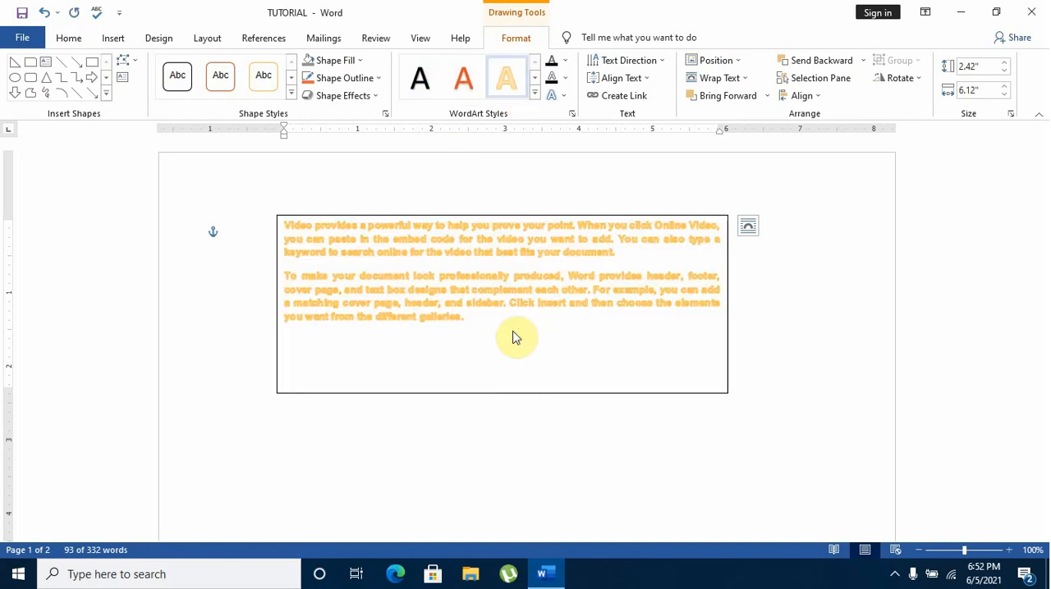
click(420, 78)
Set the text fill in the first page's text box to theme orange and the text outline to standard orange
click(564, 66)
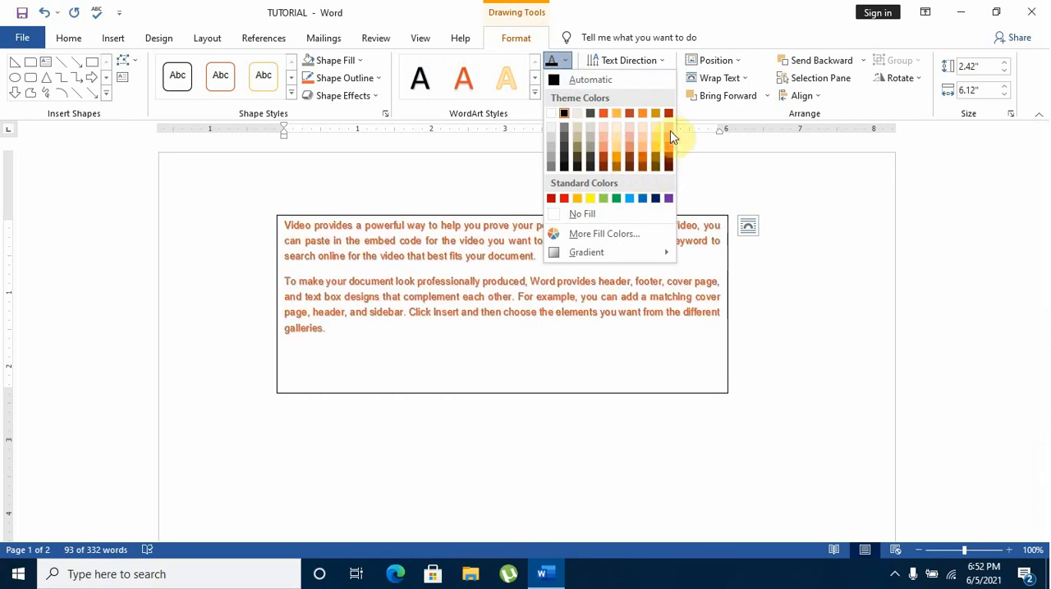
click(645, 110)
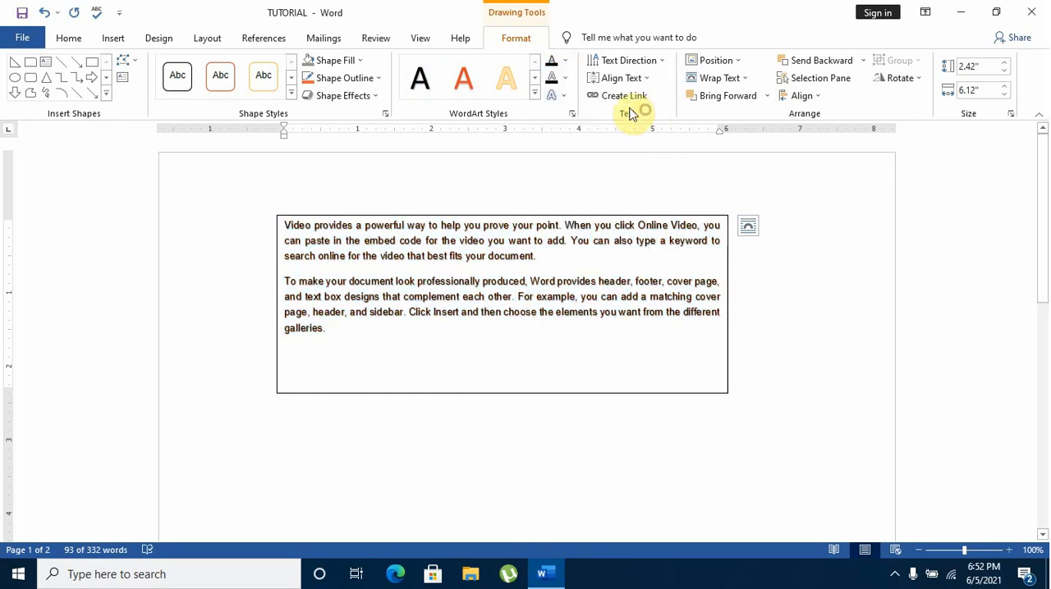
click(564, 79)
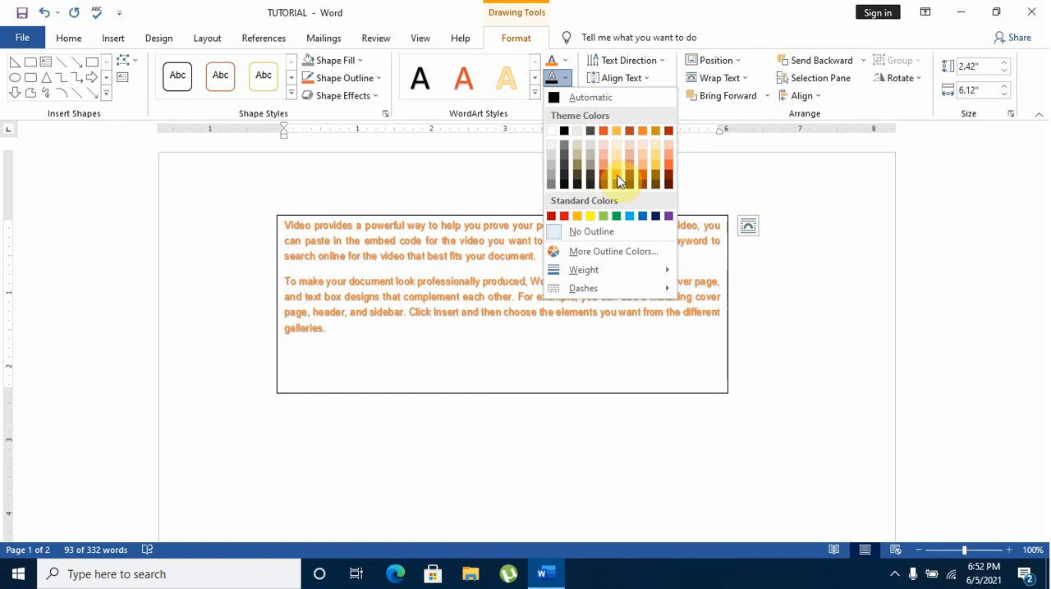
click(575, 217)
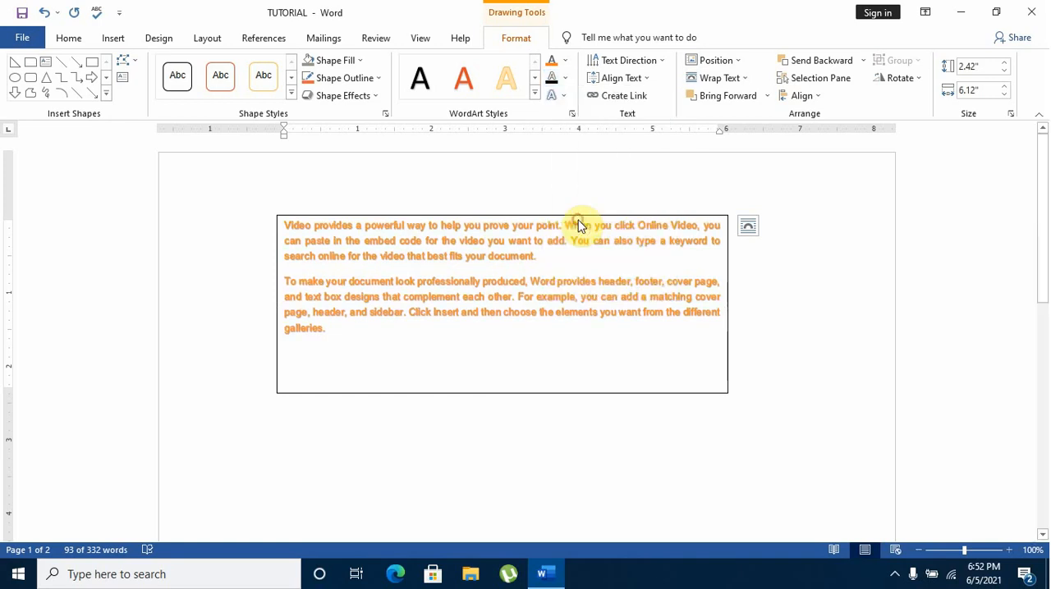
Try a glow variation as a text effect on the first page's text box
click(563, 98)
mouse_move(593, 191)
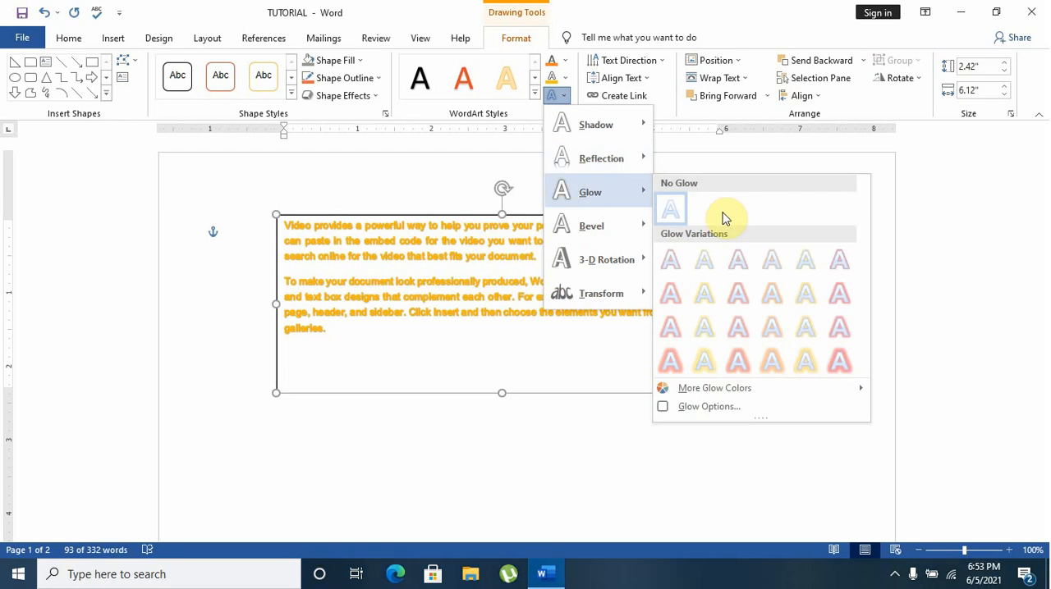
click(737, 328)
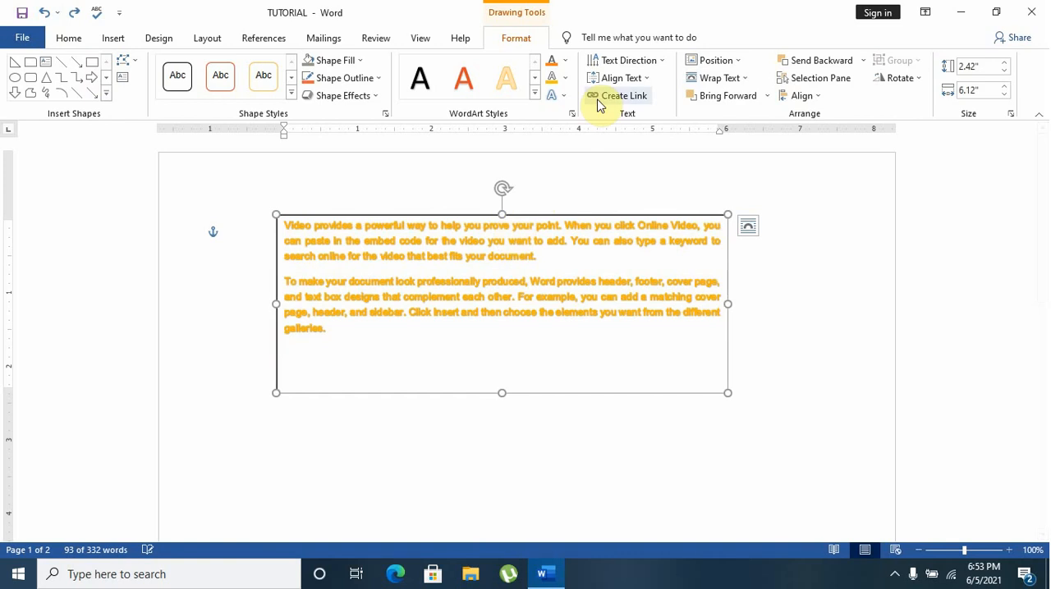
Apply a bevel text effect to the first page's text box and resize the box to about 2.41" by 6.24"
click(565, 96)
mouse_move(599, 234)
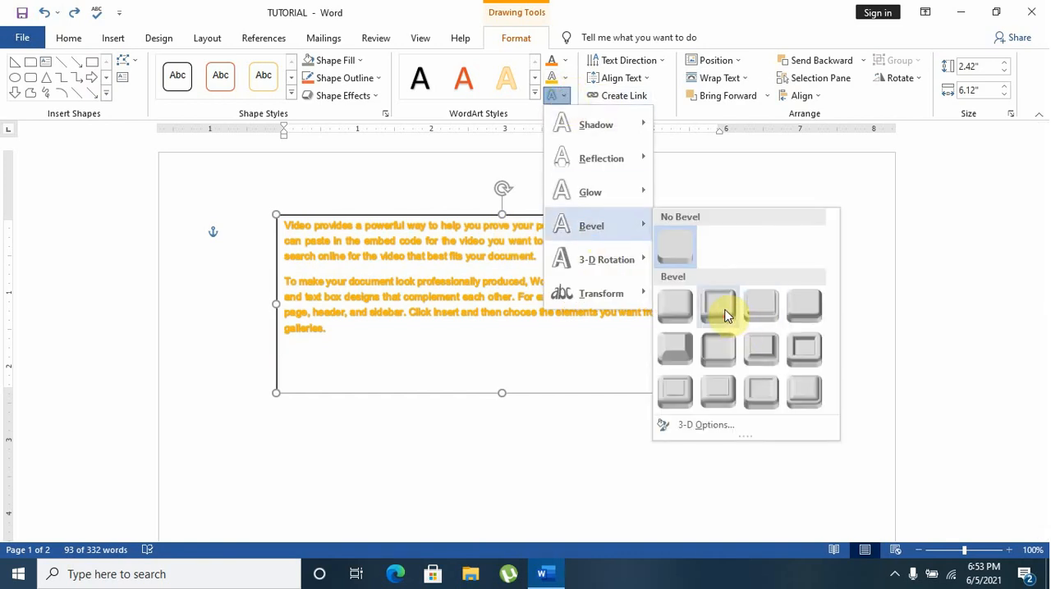
click(725, 316)
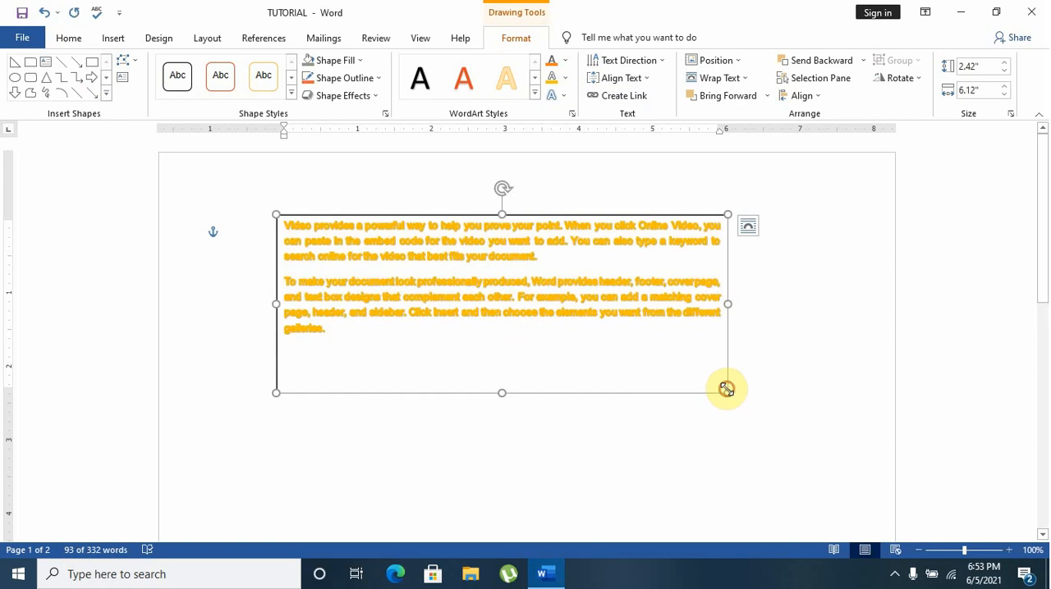
drag(645, 357, 719, 380)
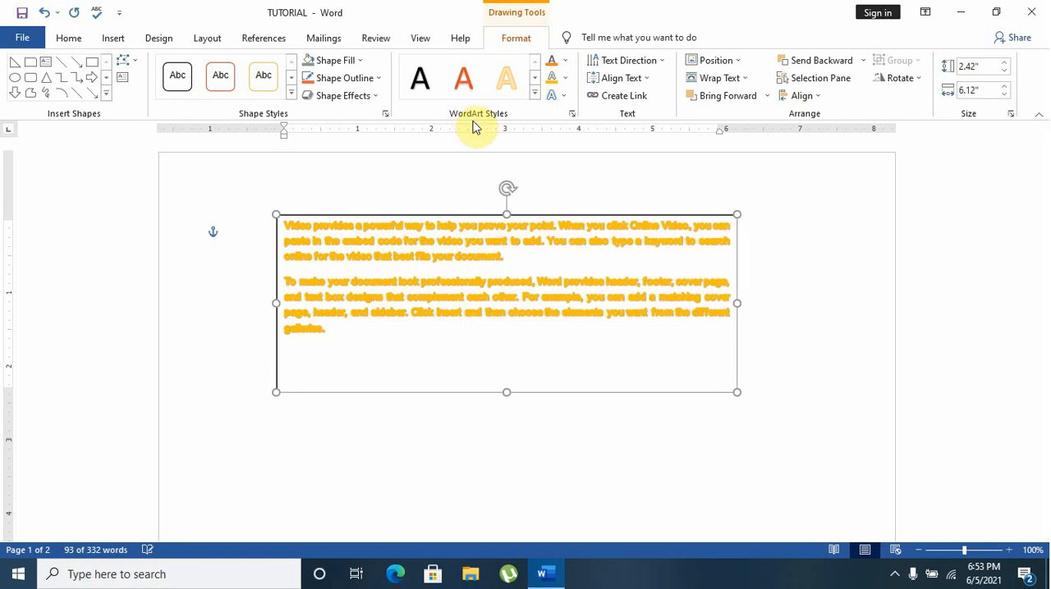
Set the text outline of the first page's text box to Automatic and shrink the box slightly in height and width
click(569, 82)
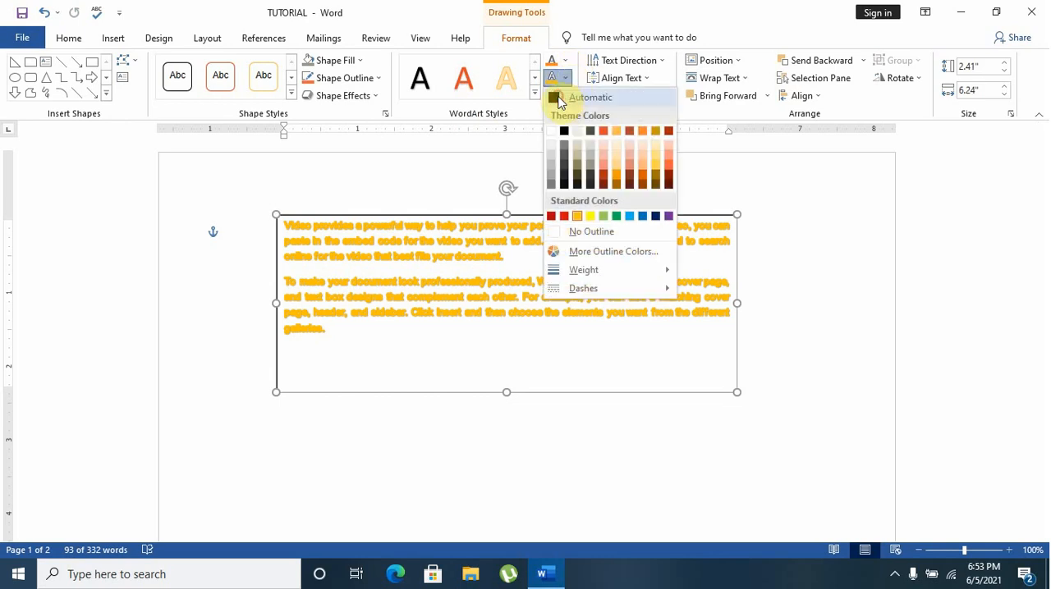
click(558, 99)
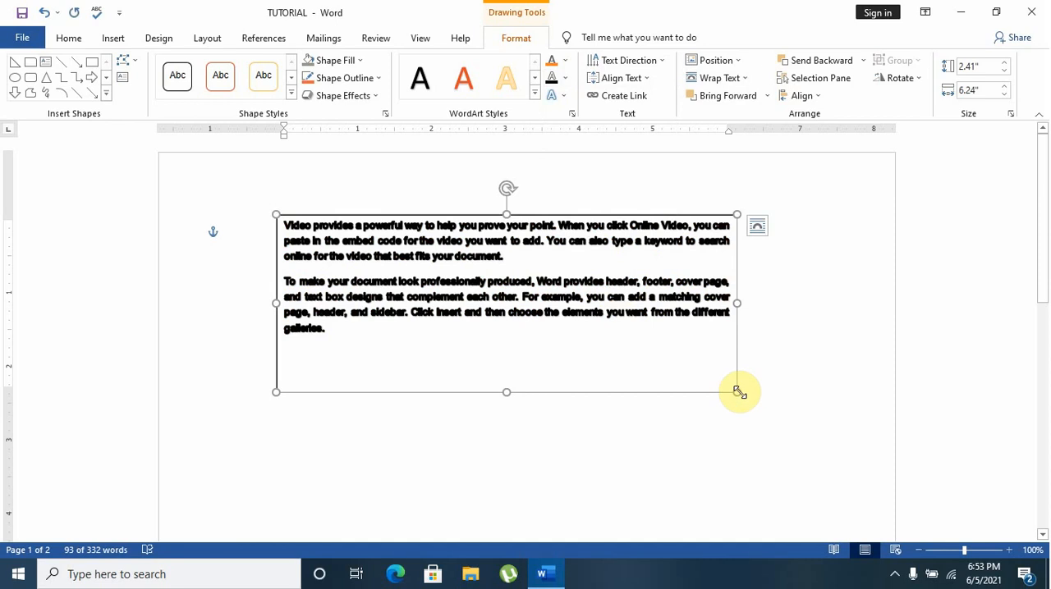
drag(736, 391, 710, 378)
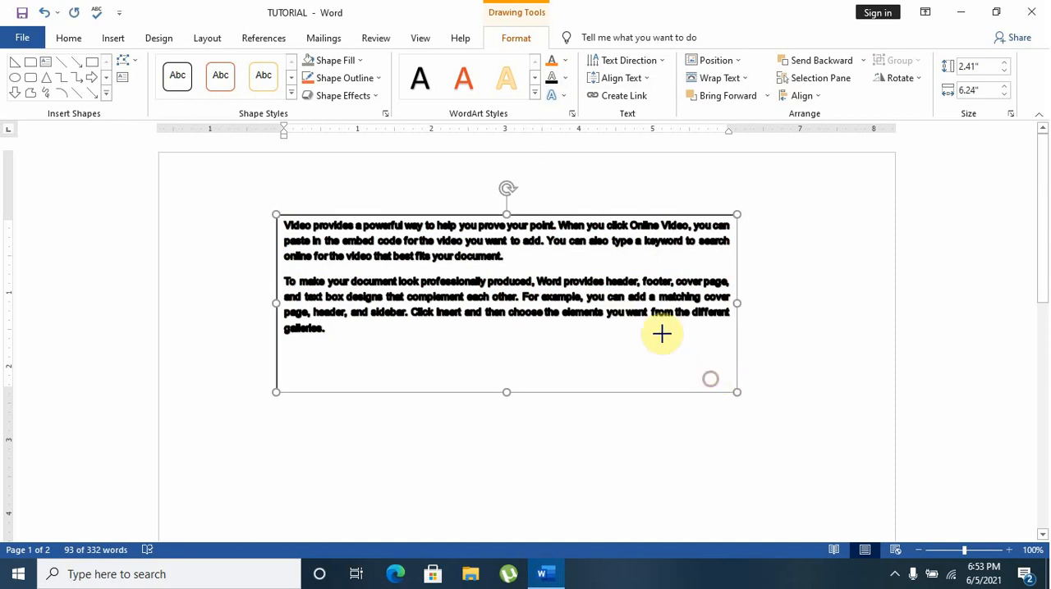
Draw a second text box about 1.64" by 4.93" below the existing one on the first page
click(115, 45)
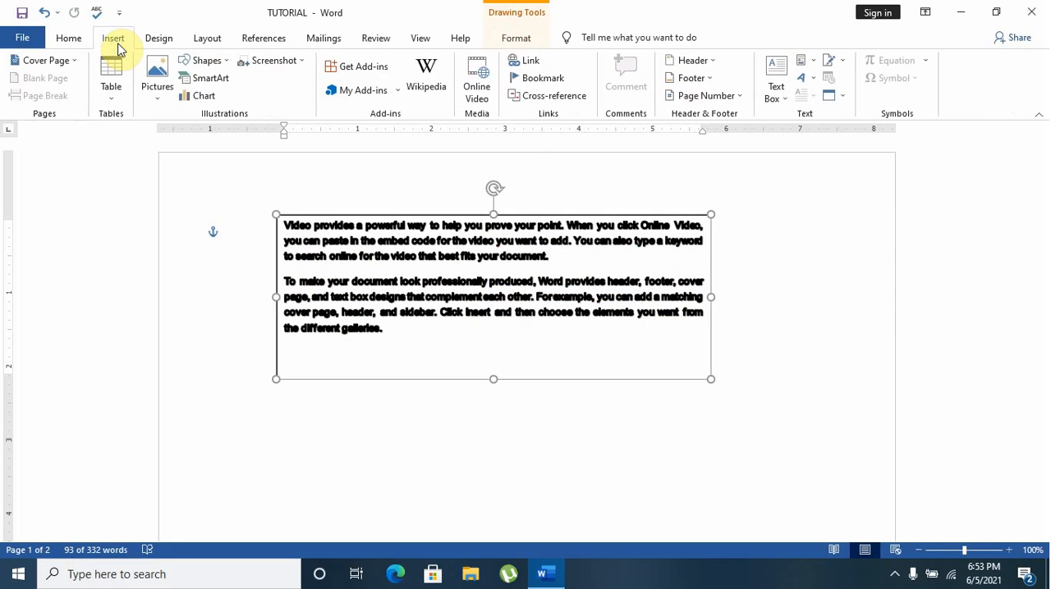
click(215, 63)
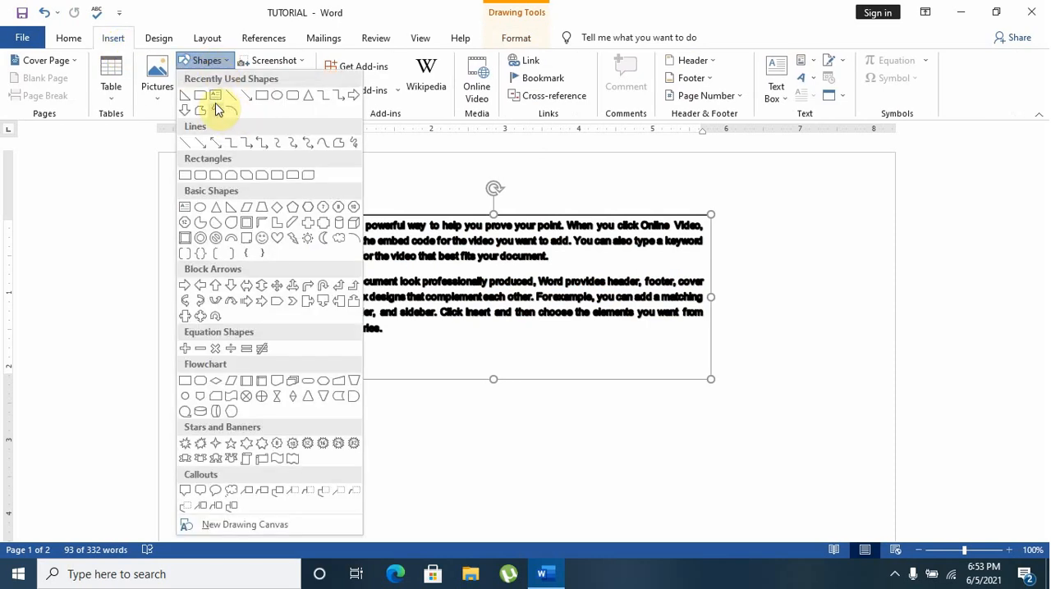
click(216, 97)
scroll(706, 304, down, 3)
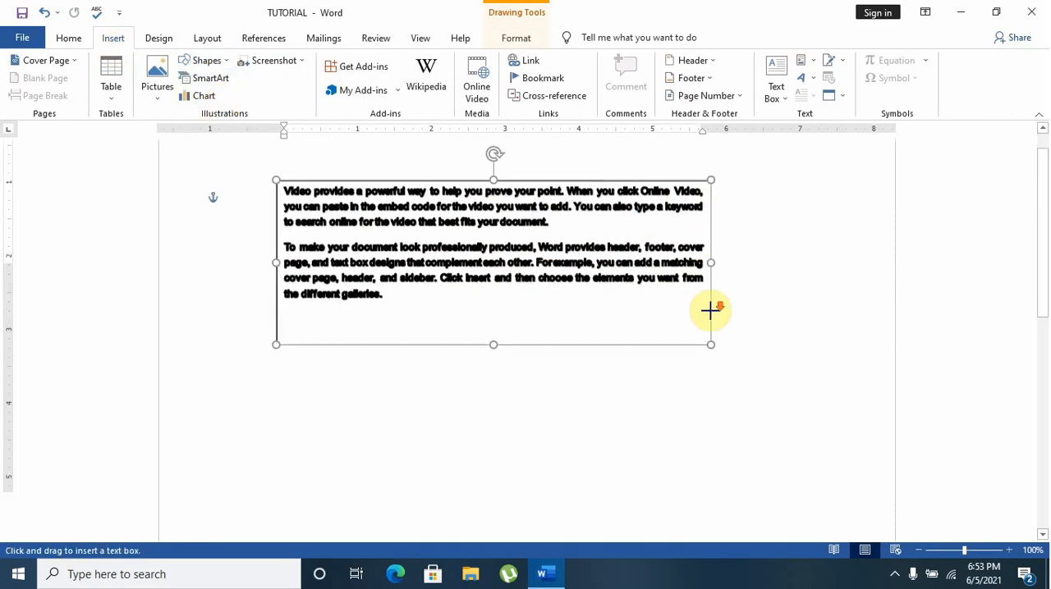
drag(315, 297, 677, 417)
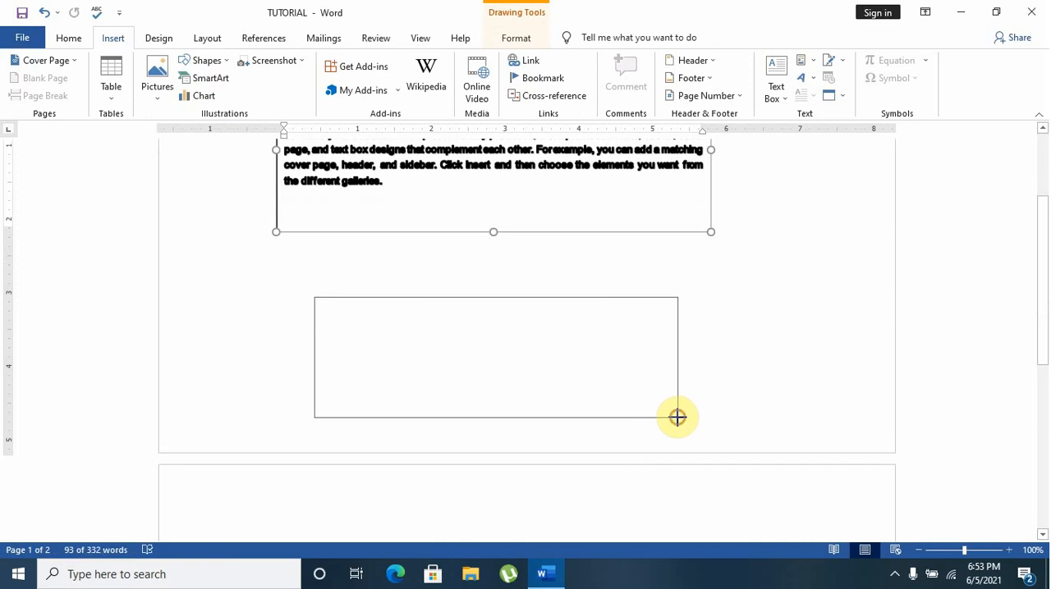
Paste the copied paragraphs as text only into the new text box and enlarge it to about 1.87" by 5.48"
right_click(424, 325)
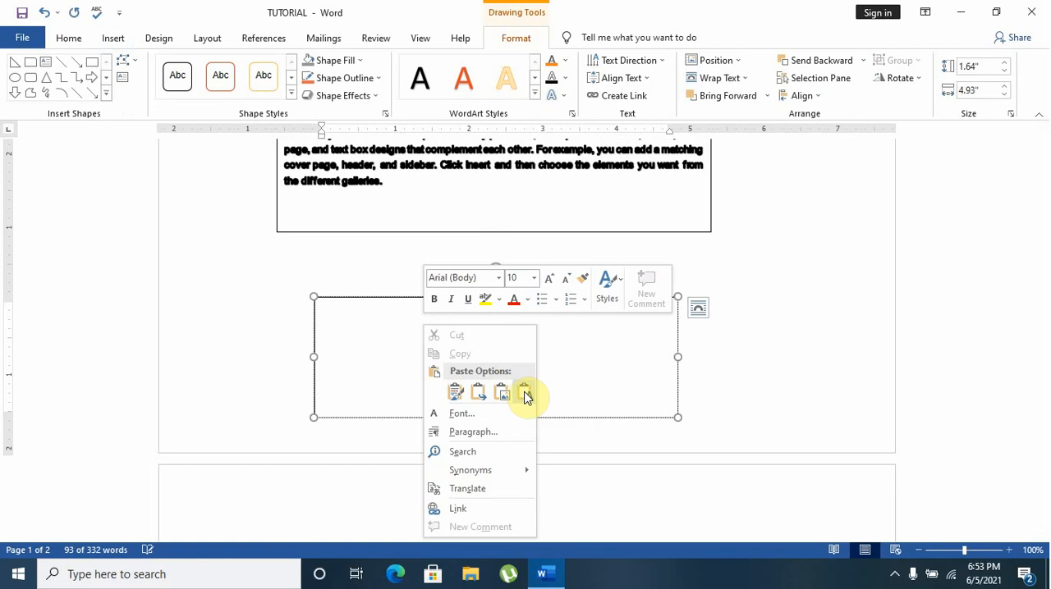
click(526, 396)
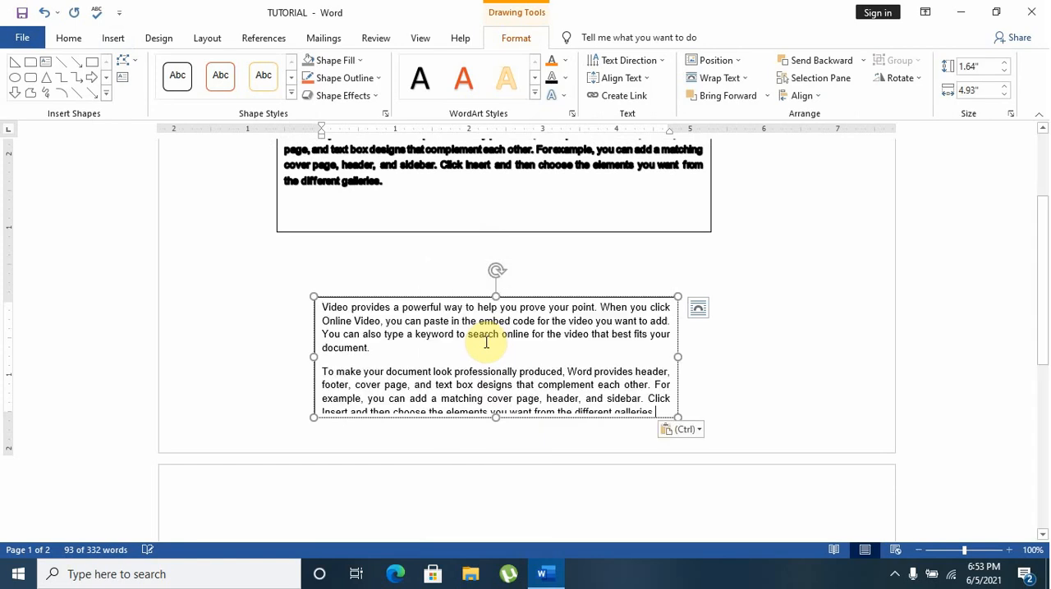
scroll(485, 341, down, 1)
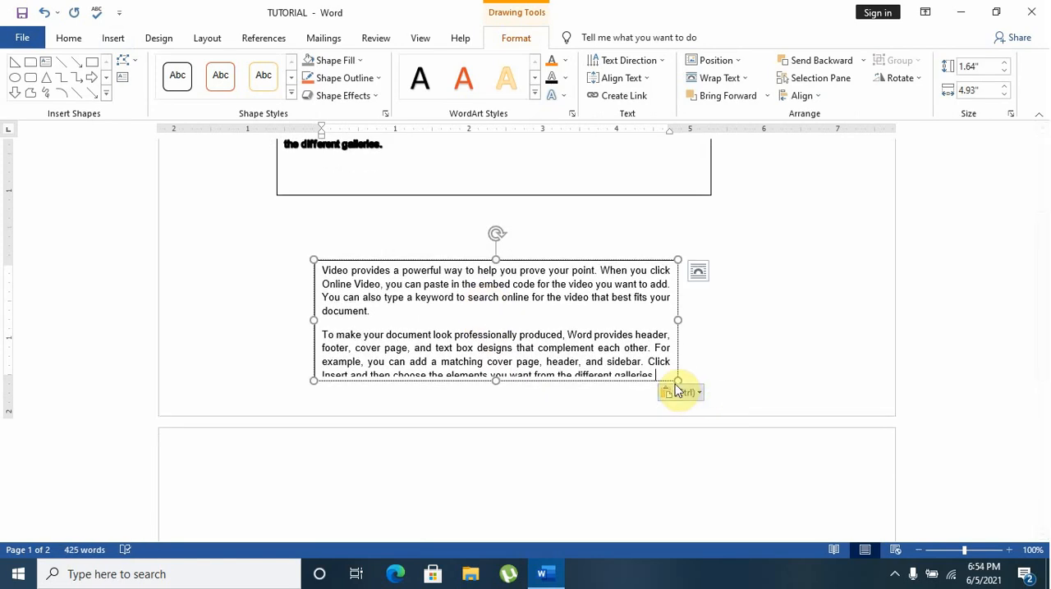
drag(675, 380, 718, 398)
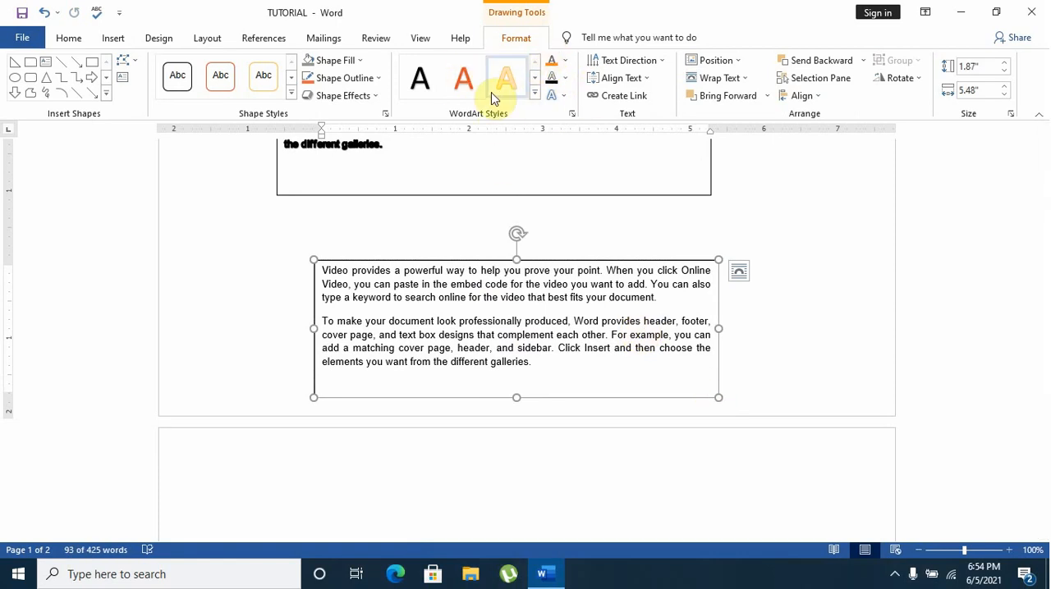
Select both paragraphs in the lower text box and align the text vertically to Middle
click(460, 93)
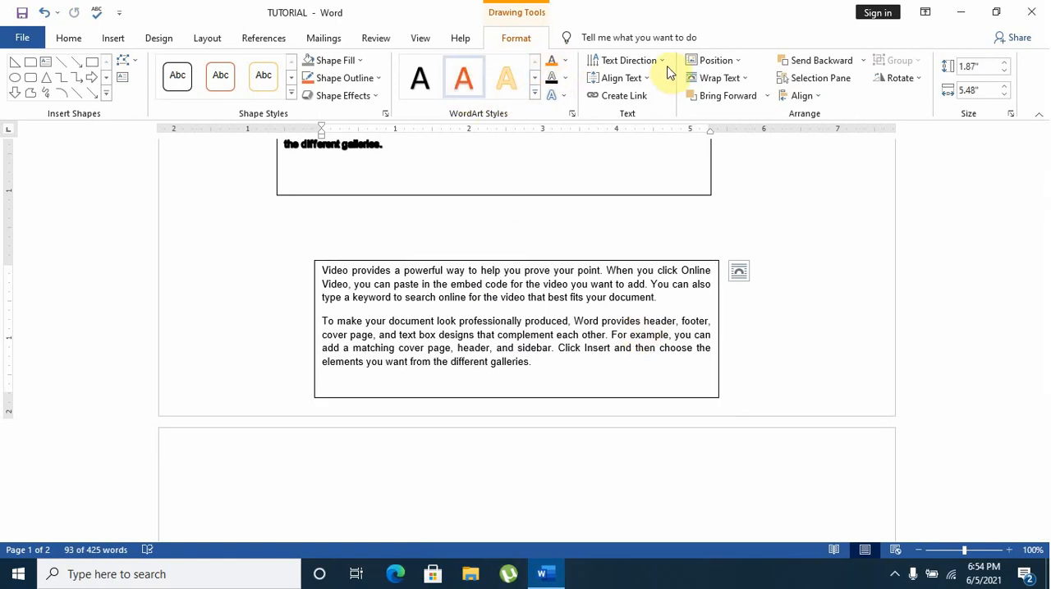
click(539, 362)
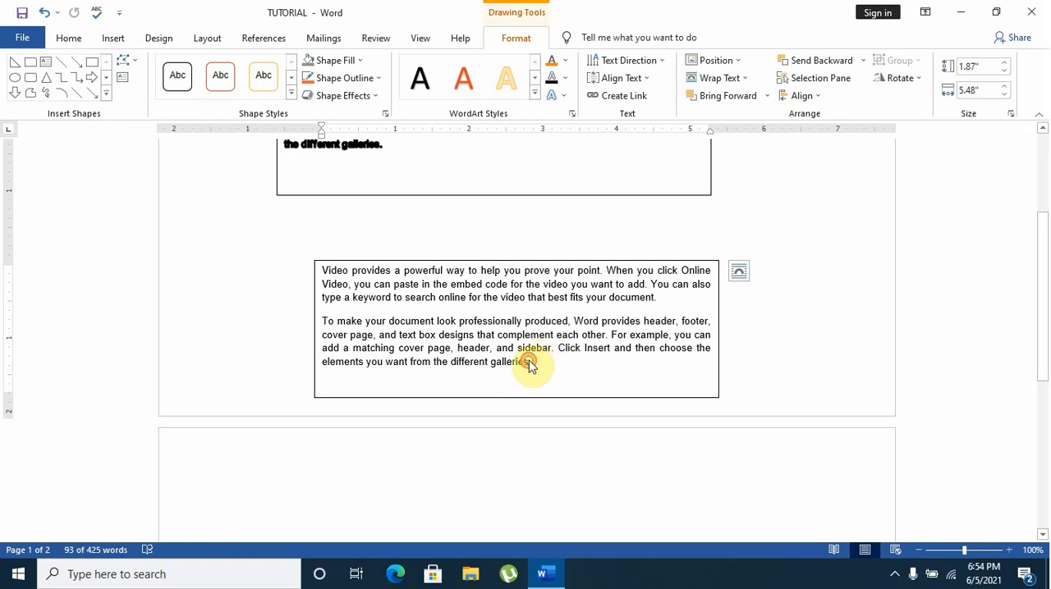
drag(554, 335, 324, 271)
click(549, 396)
drag(535, 369, 322, 271)
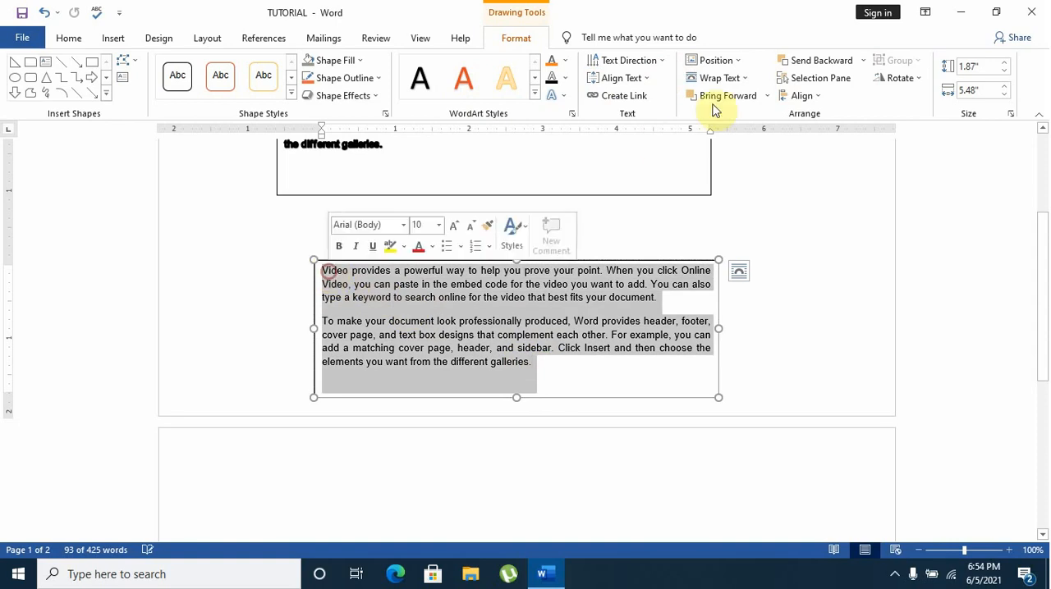
click(647, 79)
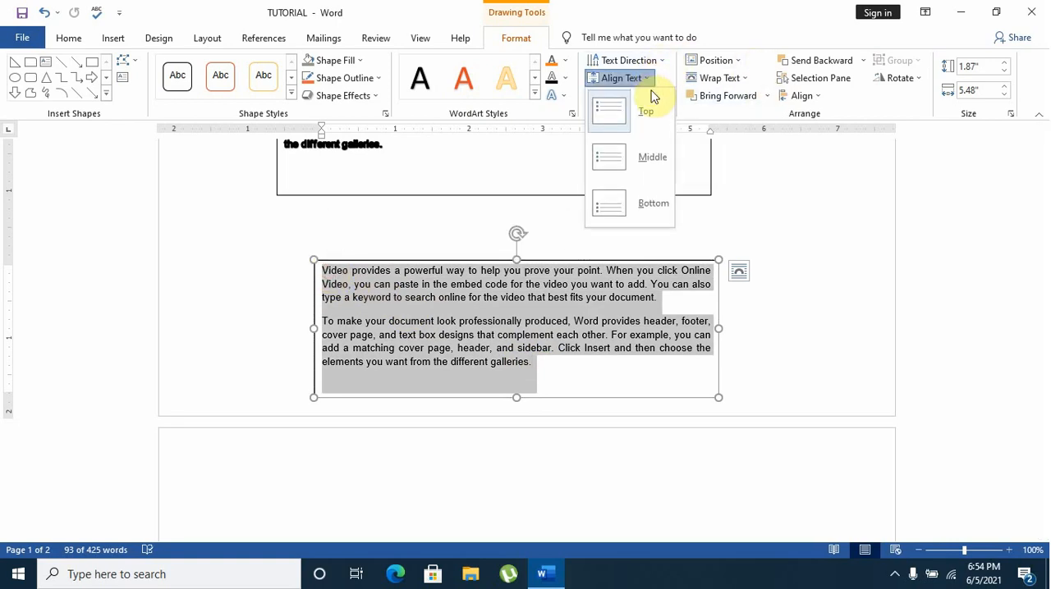
click(662, 158)
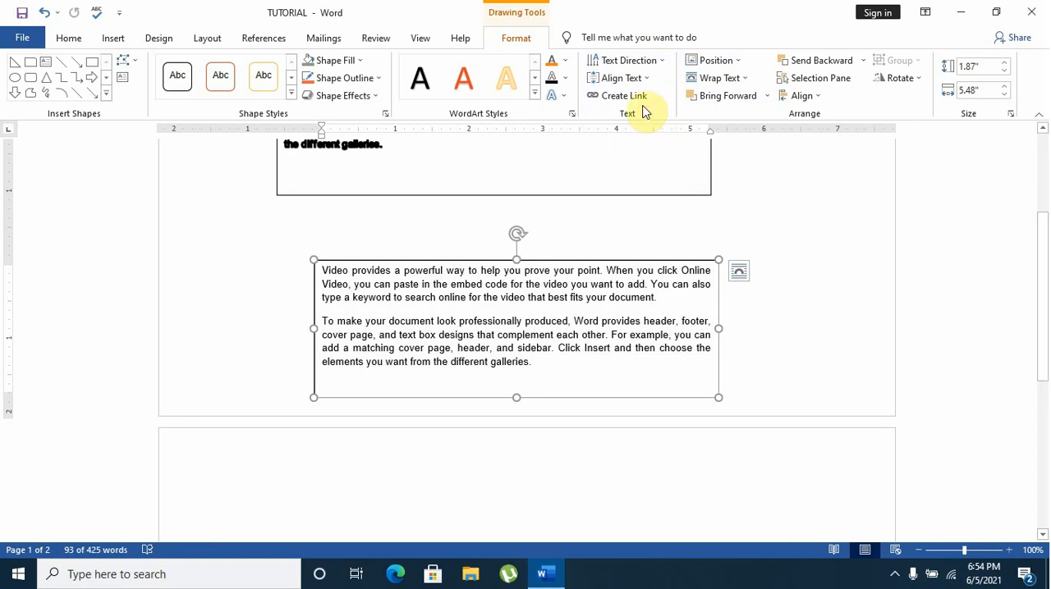
Select the second paragraph in the lower text box, try Bottom vertical text alignment and settle on Top
click(541, 368)
click(595, 163)
click(542, 366)
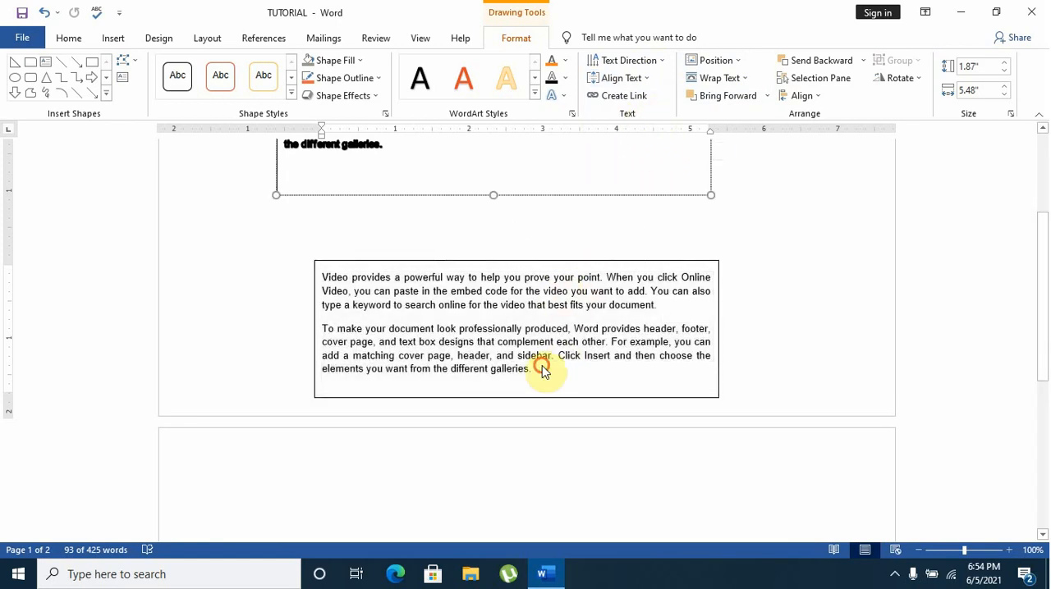
click(536, 374)
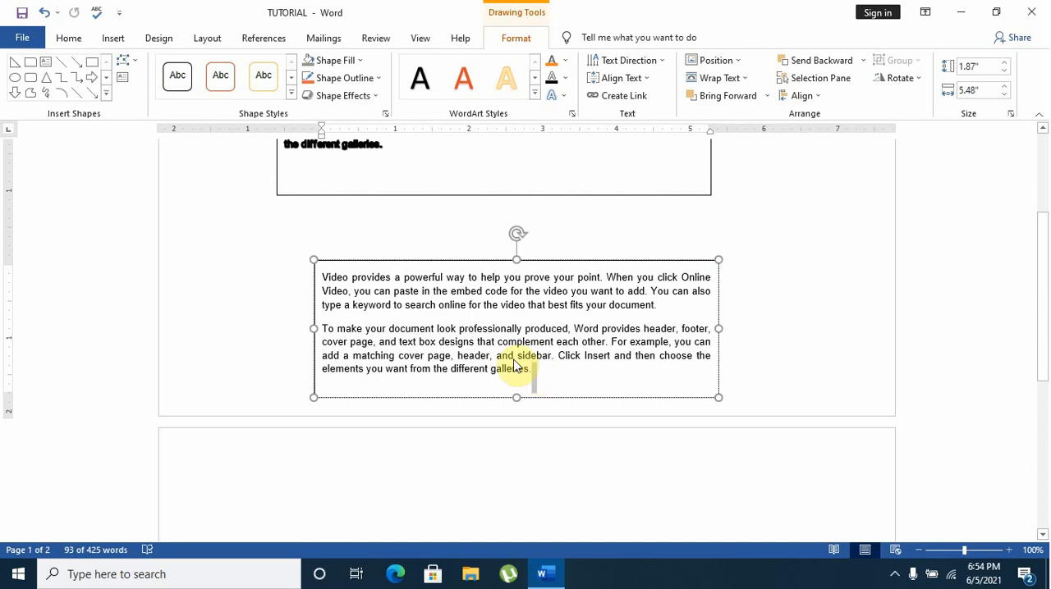
drag(532, 369, 324, 331)
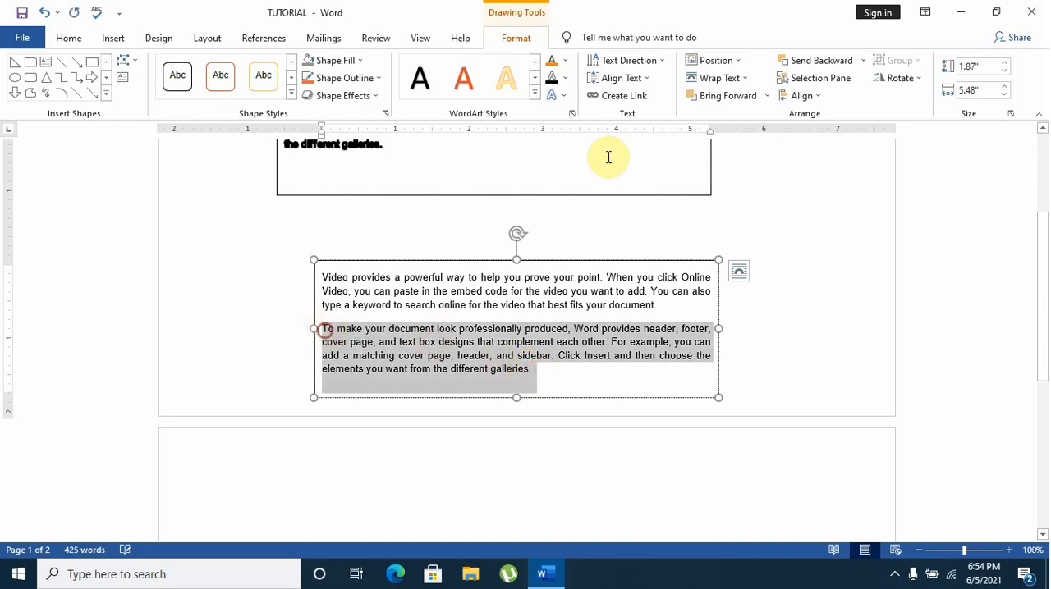
click(645, 79)
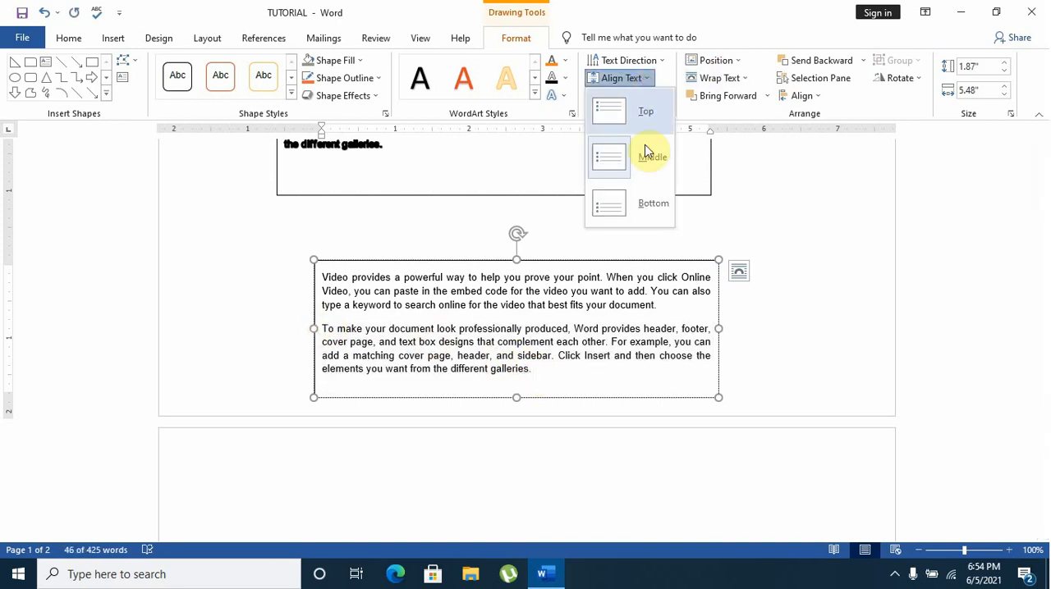
click(629, 204)
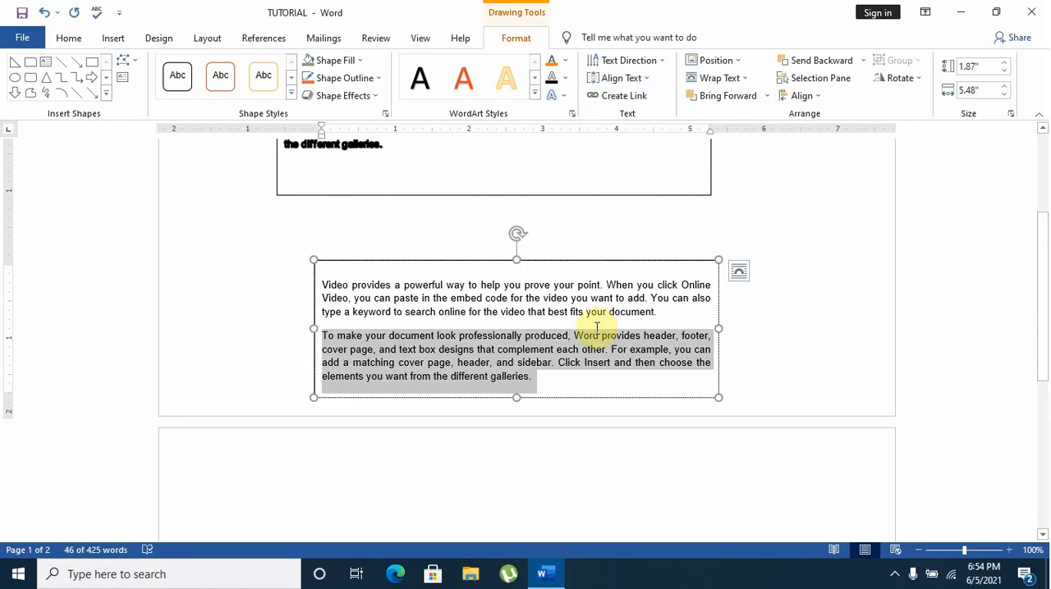
click(648, 78)
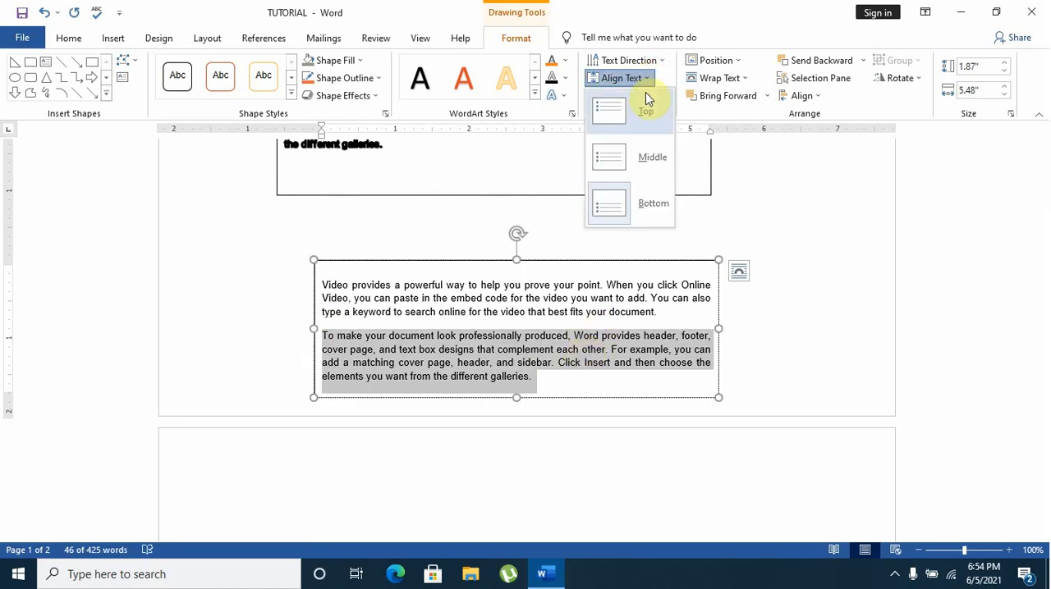
click(647, 109)
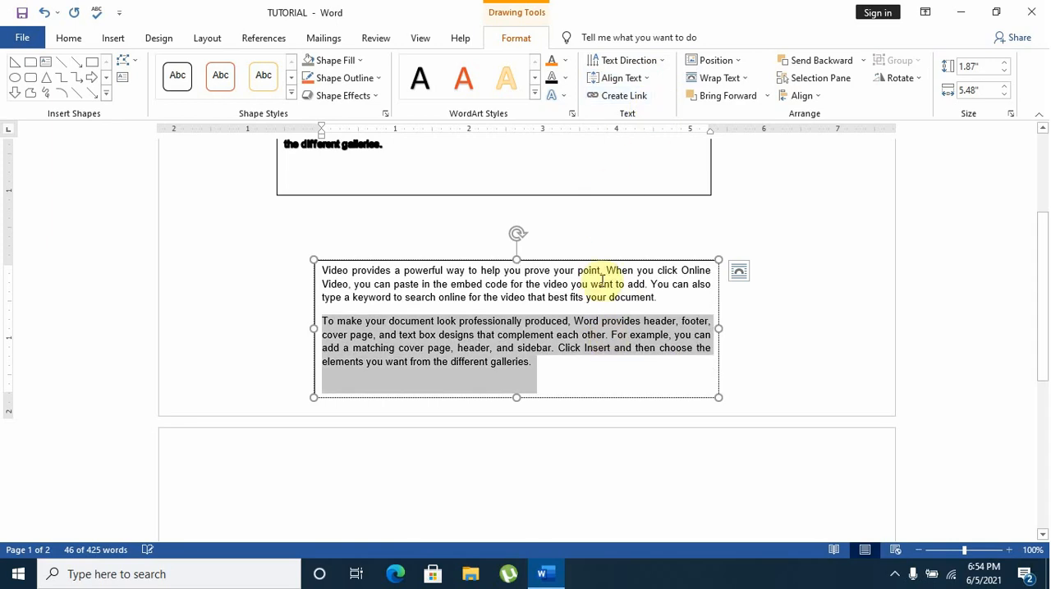
Try rotating the lower text box's text by 90° and 270°, and return its direction to Horizontal
click(555, 374)
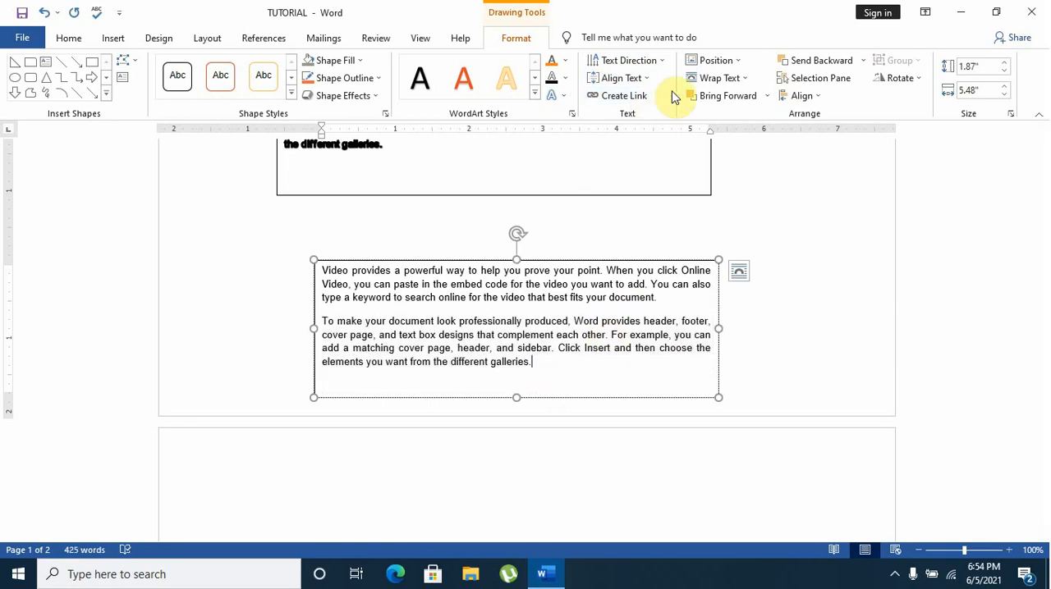
click(657, 62)
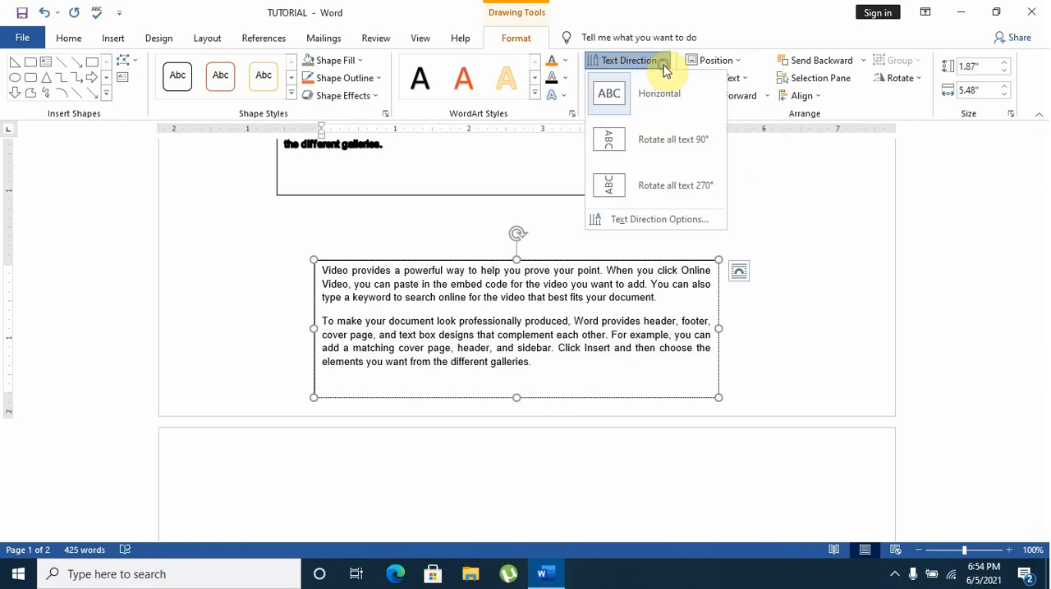
click(647, 135)
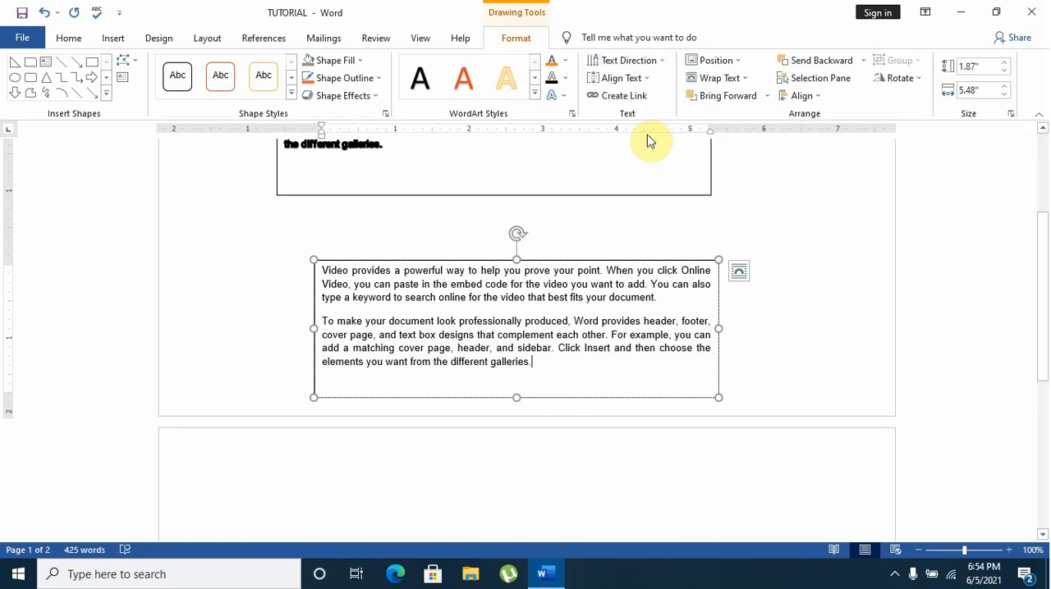
click(658, 62)
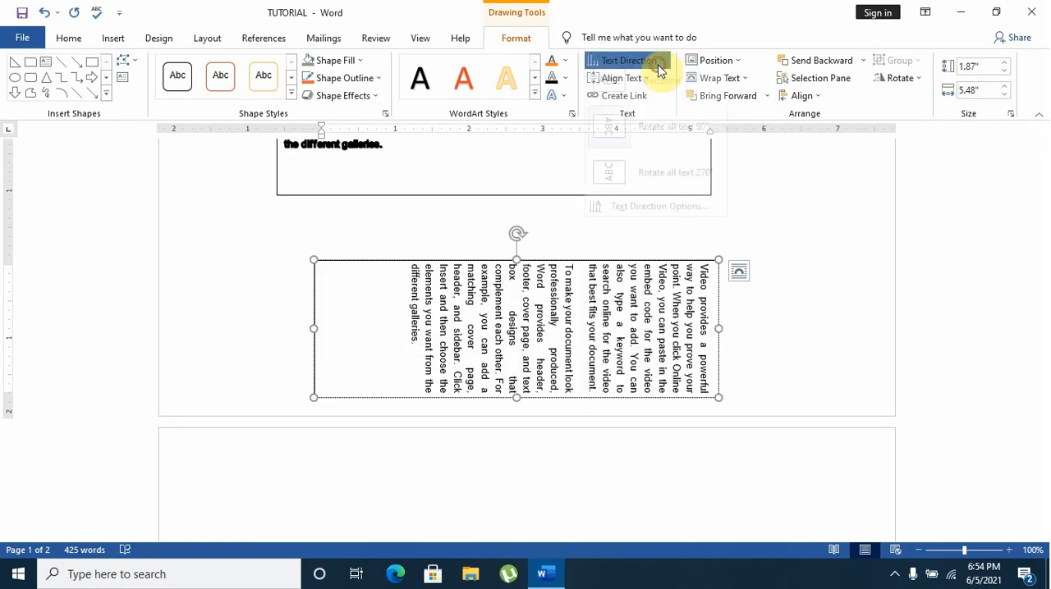
click(643, 181)
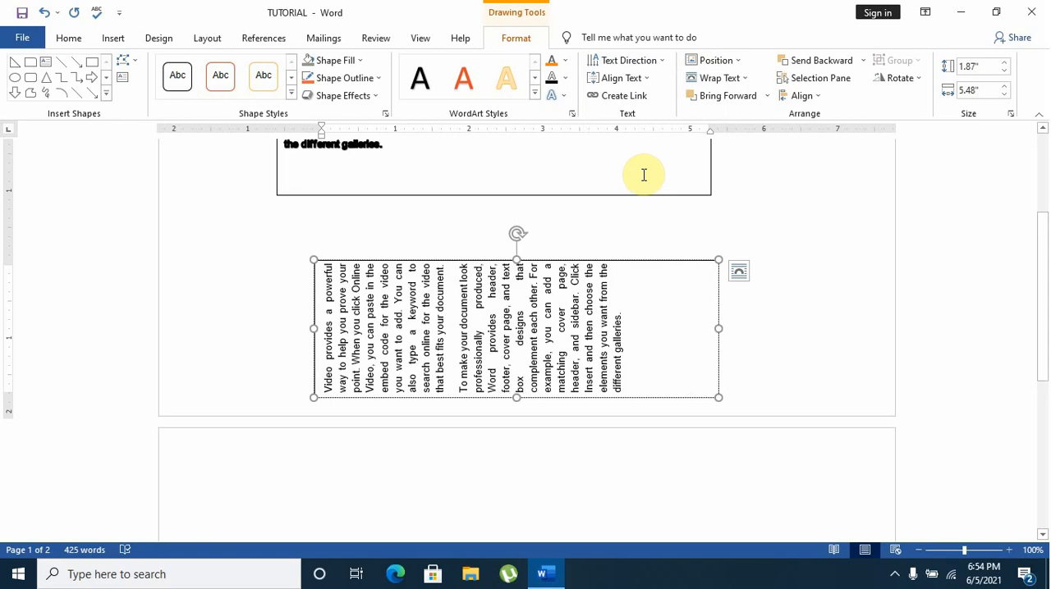
click(659, 65)
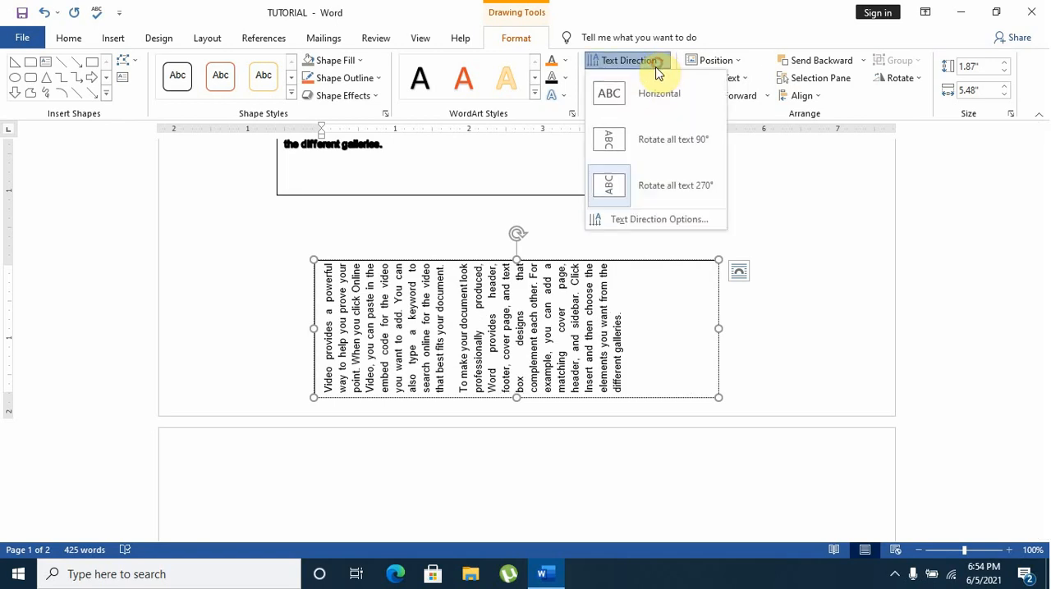
click(642, 91)
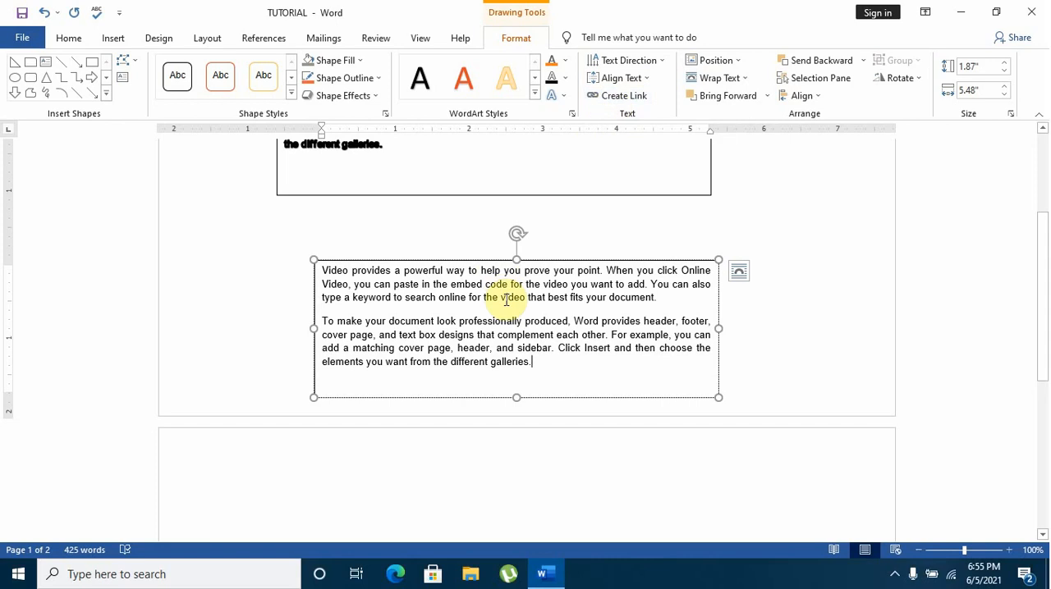
Apply the red-orange WordArt style to both paragraphs in the lower text box
scroll(644, 346, up, 3)
click(644, 346)
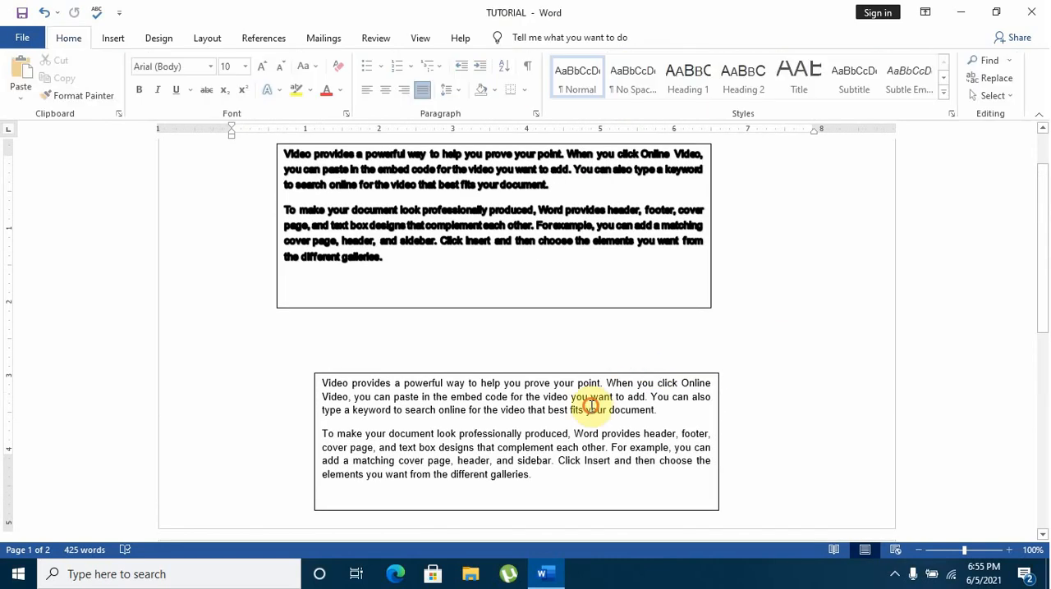
click(586, 399)
click(542, 477)
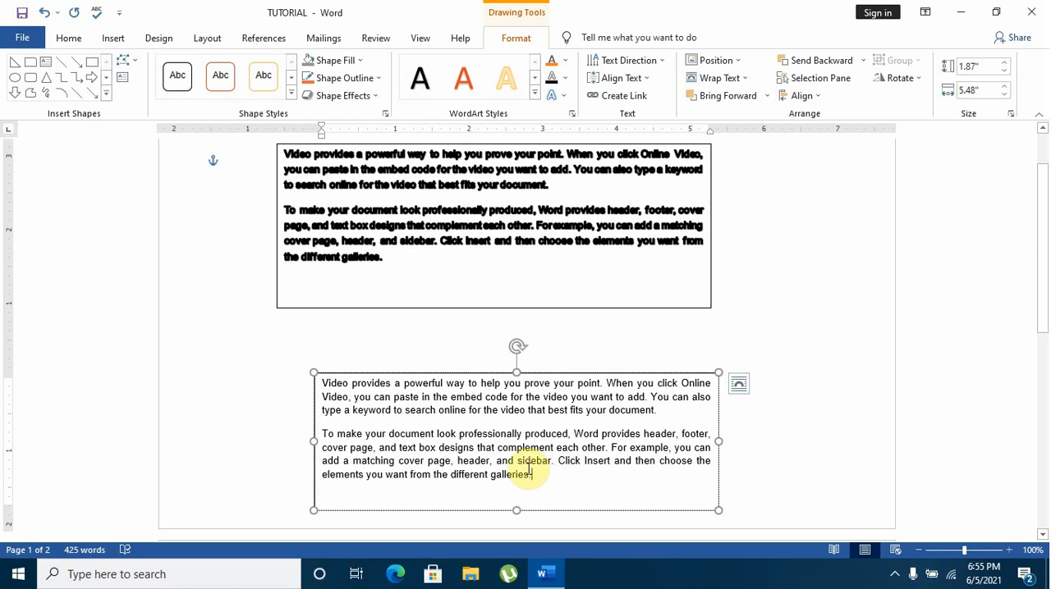
drag(534, 478, 321, 384)
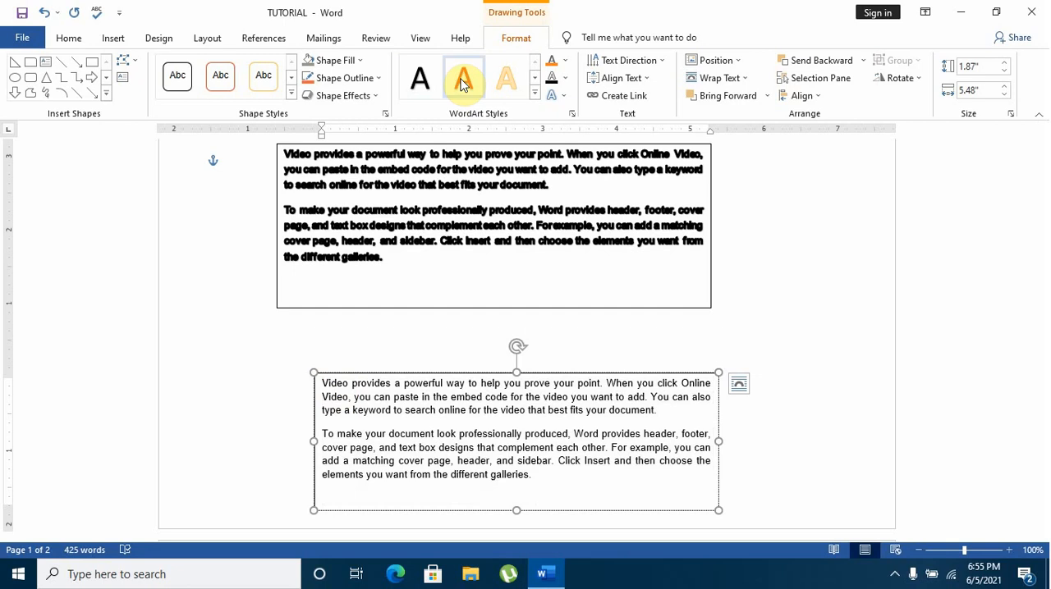
click(465, 82)
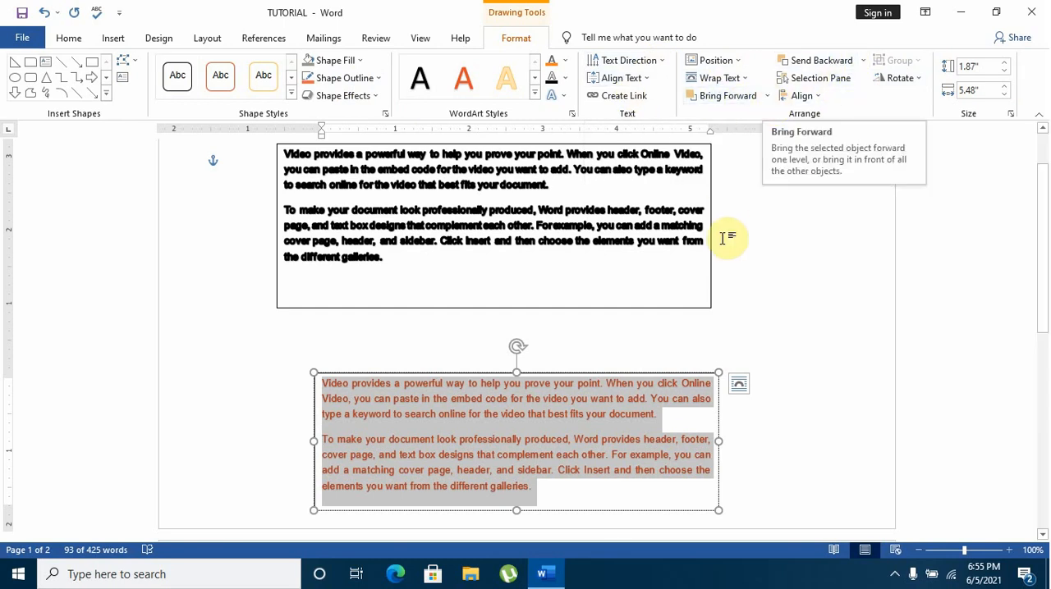
scroll(722, 240, up, 1)
key(Delete)
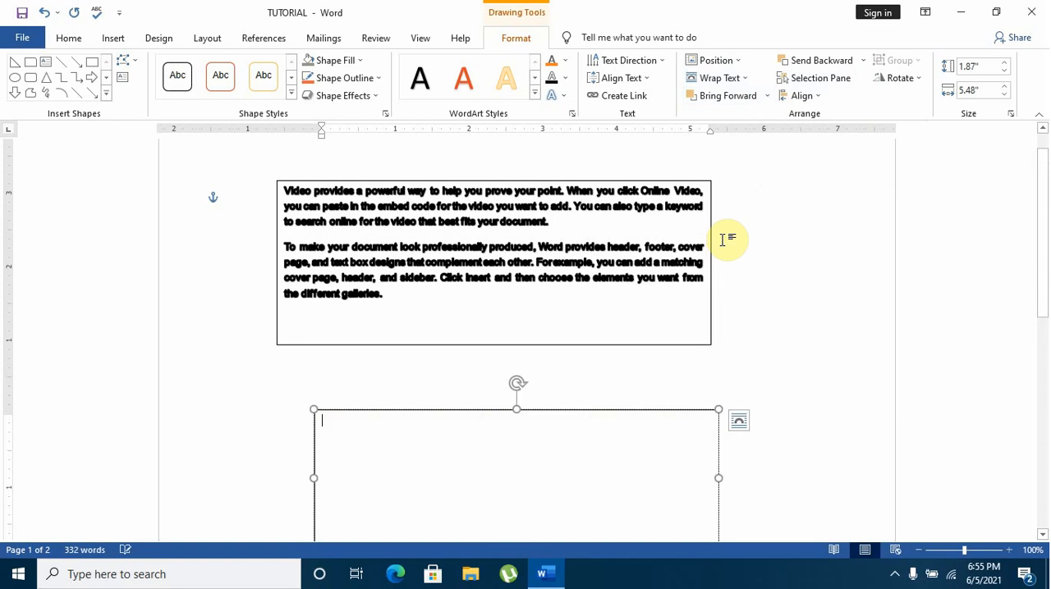
click(45, 13)
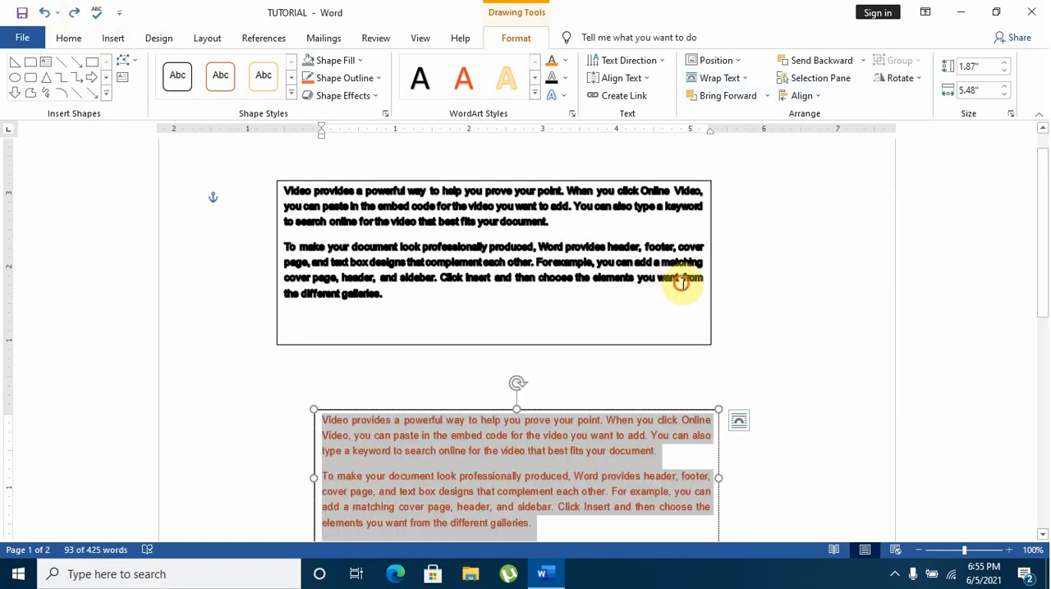
Cut the upper text box containing the bold black paragraphs from the first page
click(546, 188)
click(542, 180)
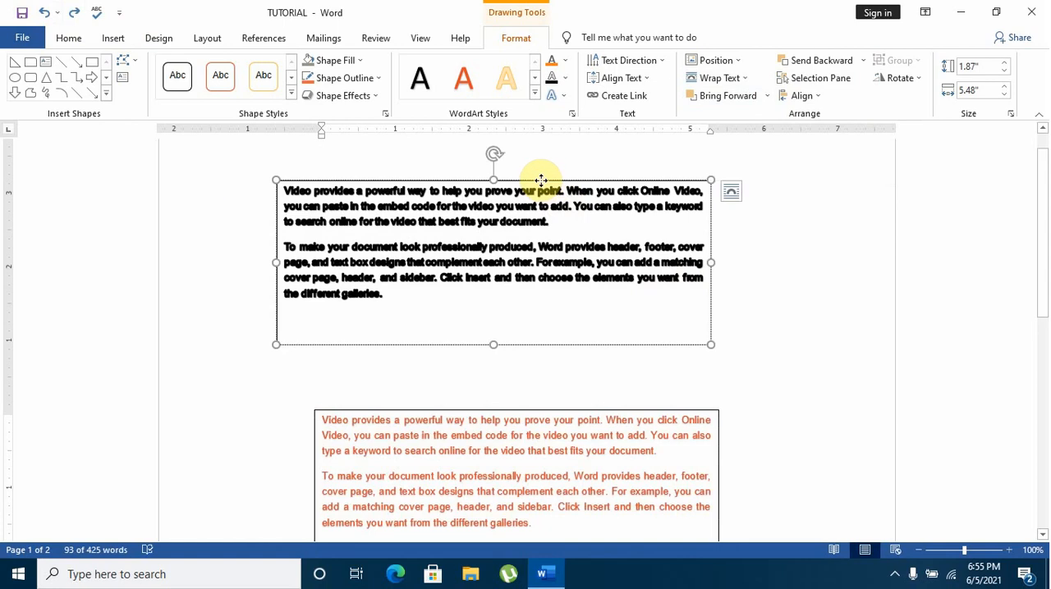
right_click(544, 185)
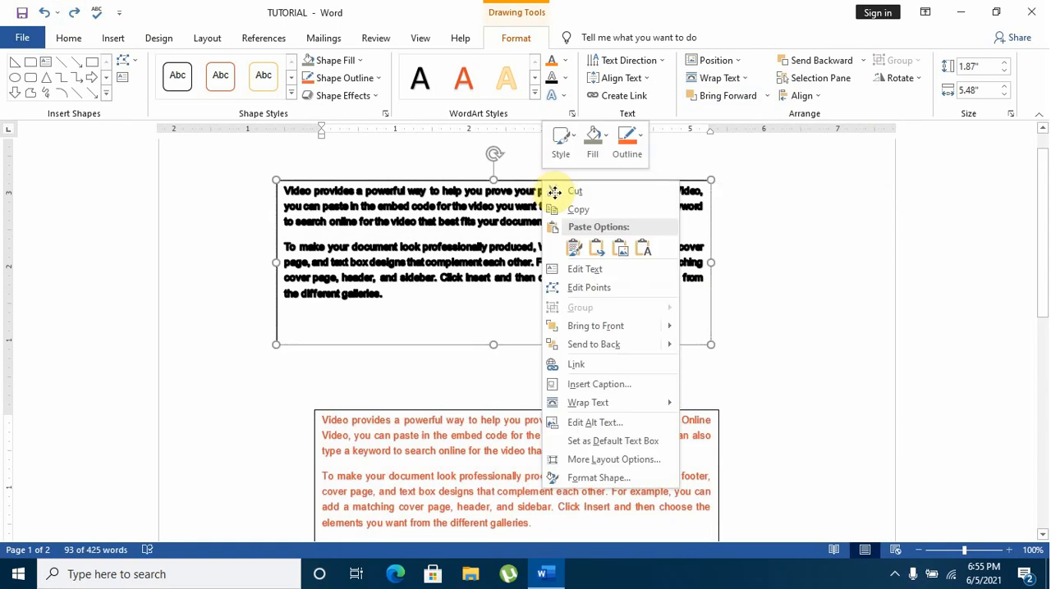
click(556, 192)
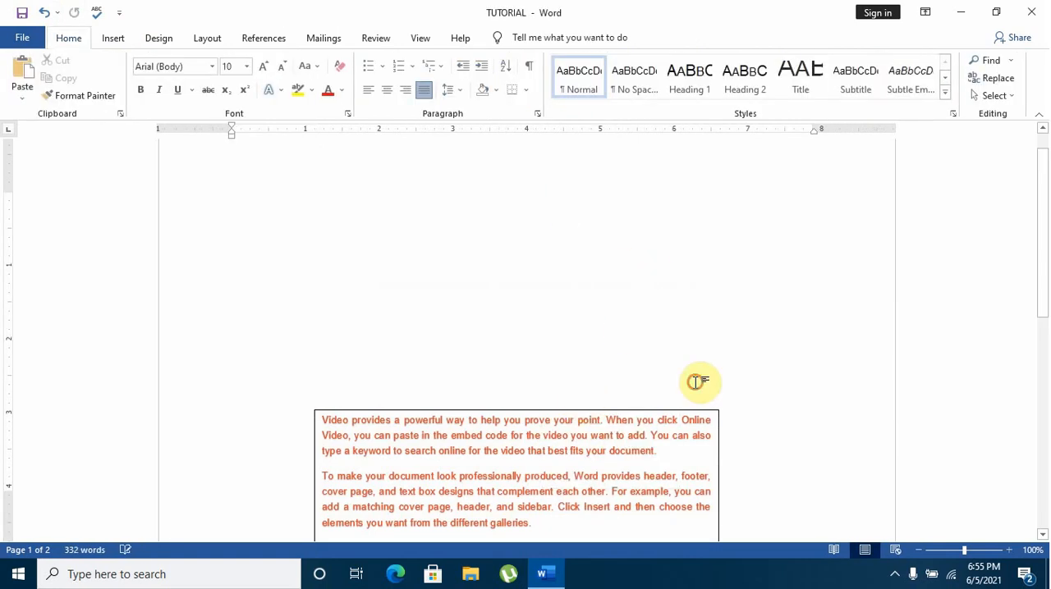
Shrink the remaining text box from its upper right corner and move it up to the left margin of the first page
click(703, 452)
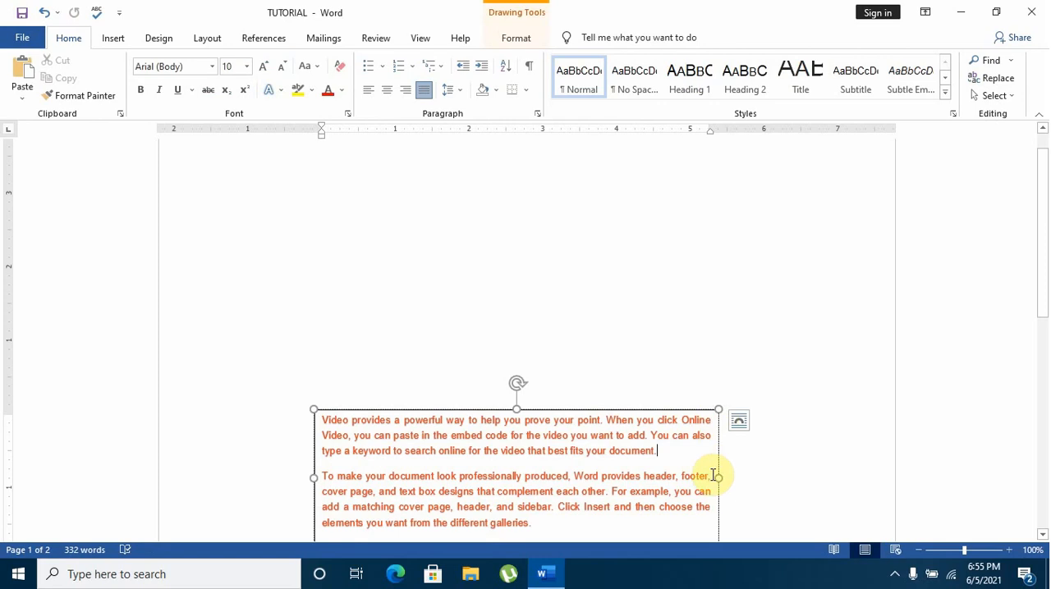
drag(714, 408, 663, 430)
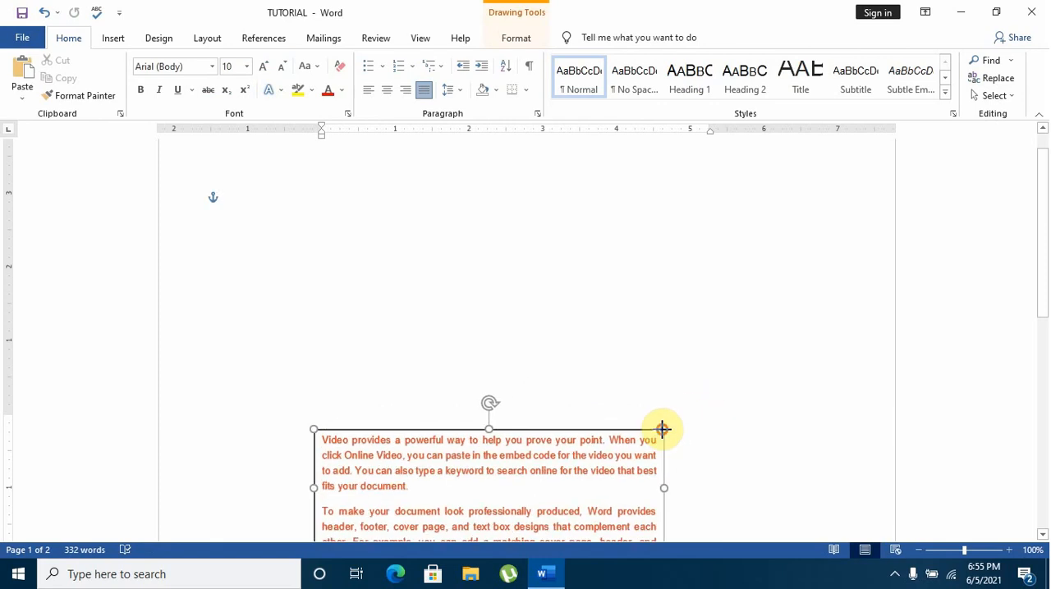
scroll(722, 397, down, 2)
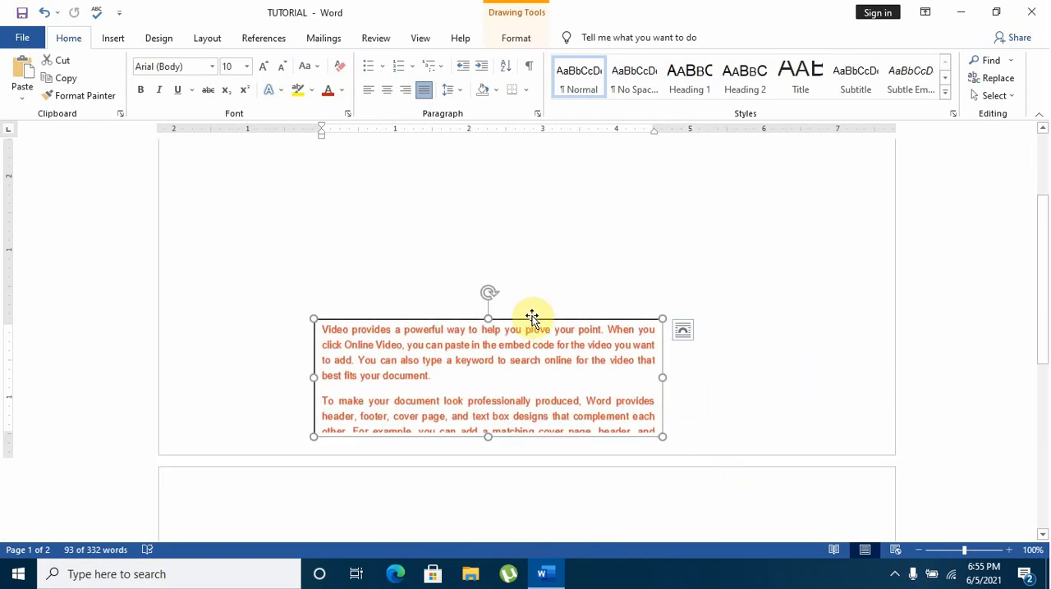
drag(533, 322, 450, 251)
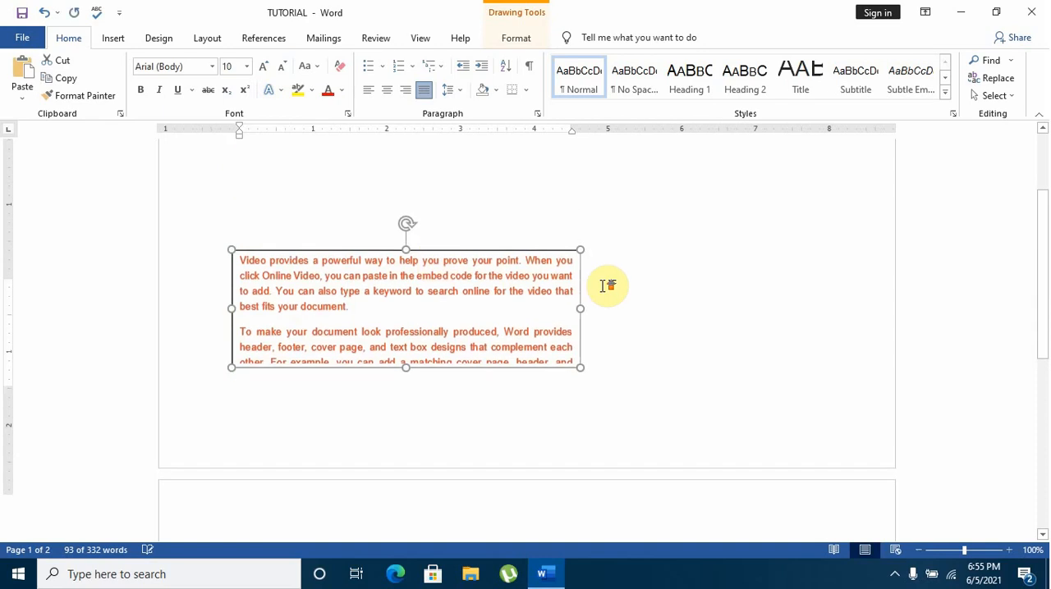
scroll(390, 215, up, 3)
Try a page break followed by =RA, and erase backwards until the yellow-orange body paragraphs move up onto the first page
click(344, 224)
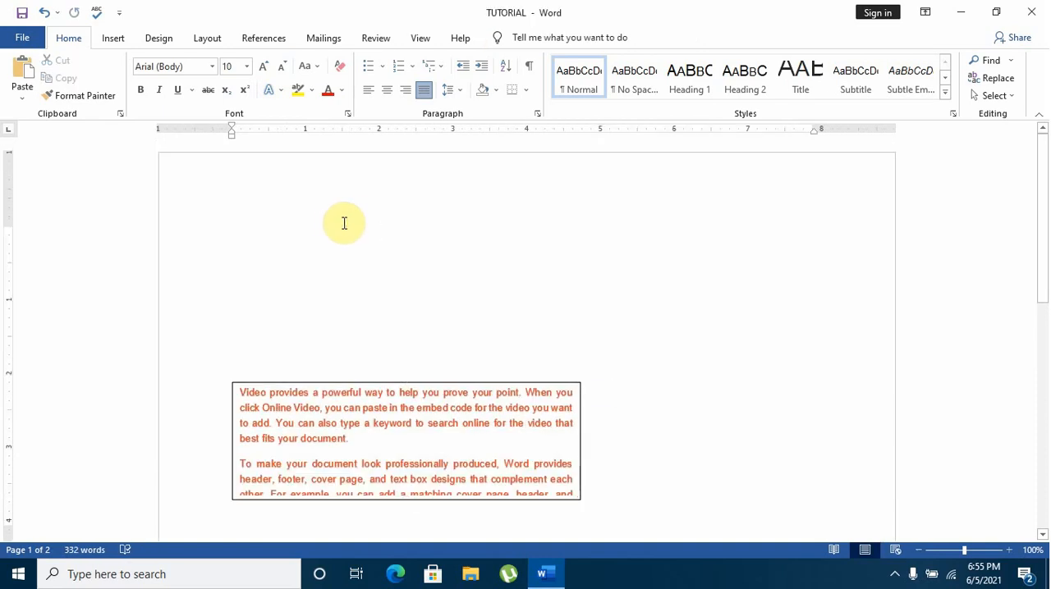
key(ctrl+Return)
text(=RA)
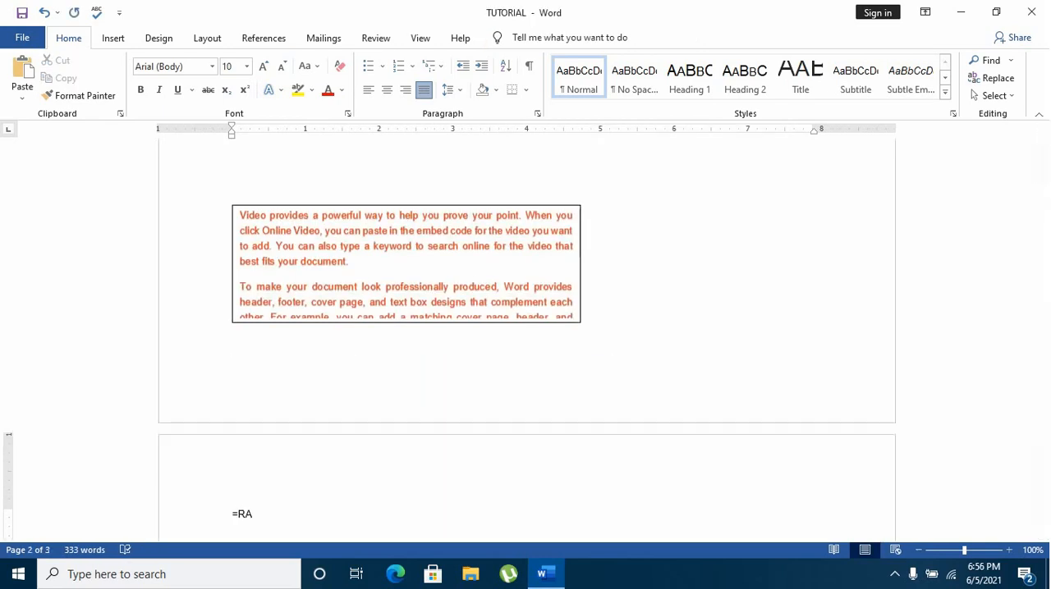
scroll(525, 329, up, 3)
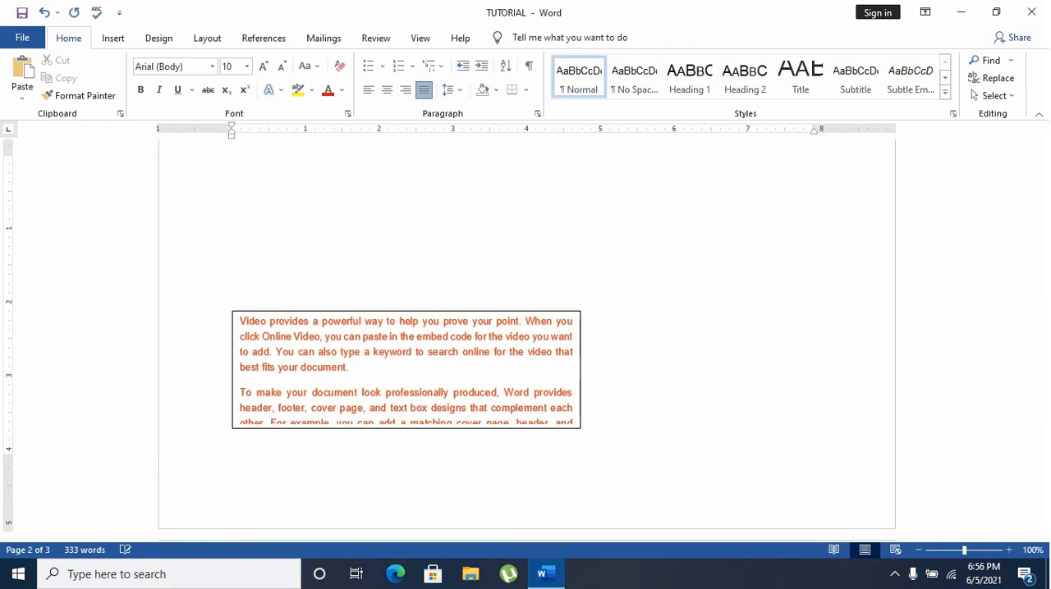
key(BackSpace)
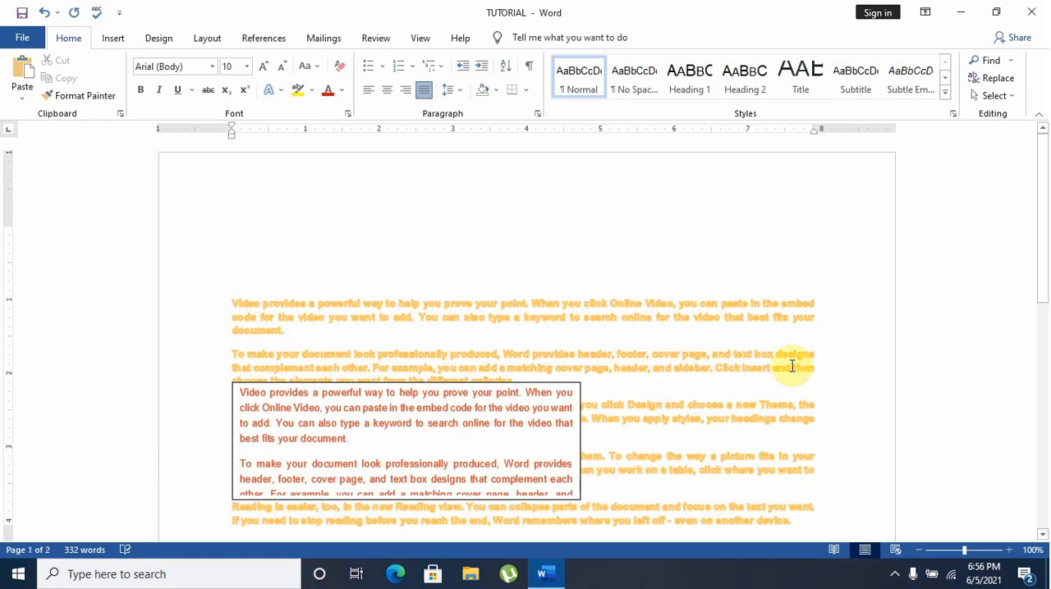
Resize the text box to about 1.43" by 3.88" and move it above the body paragraphs near the page's upper left corner
scroll(792, 367, down, 1)
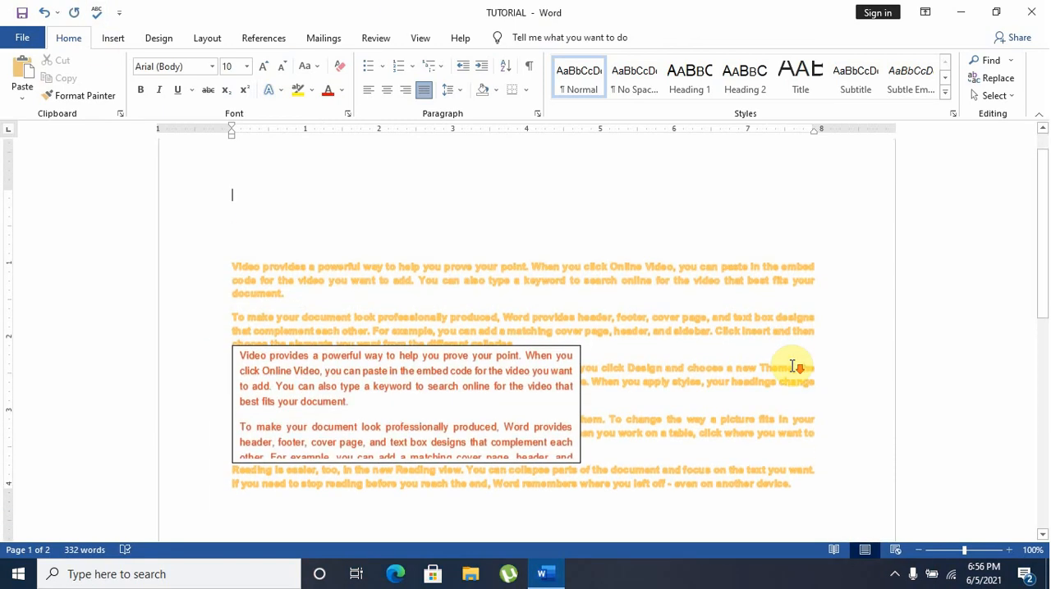
click(575, 461)
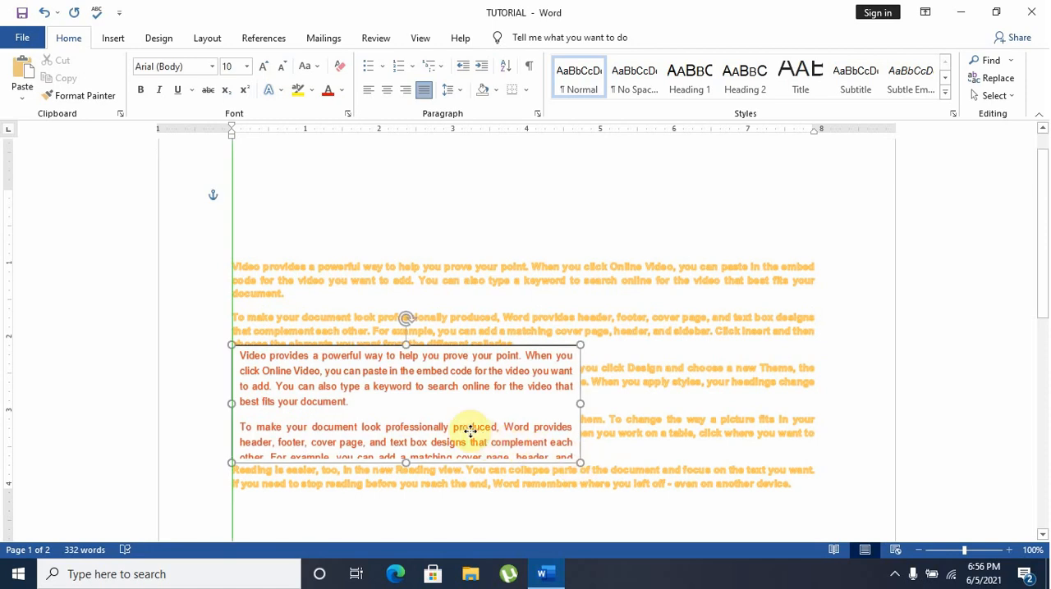
drag(470, 431, 358, 412)
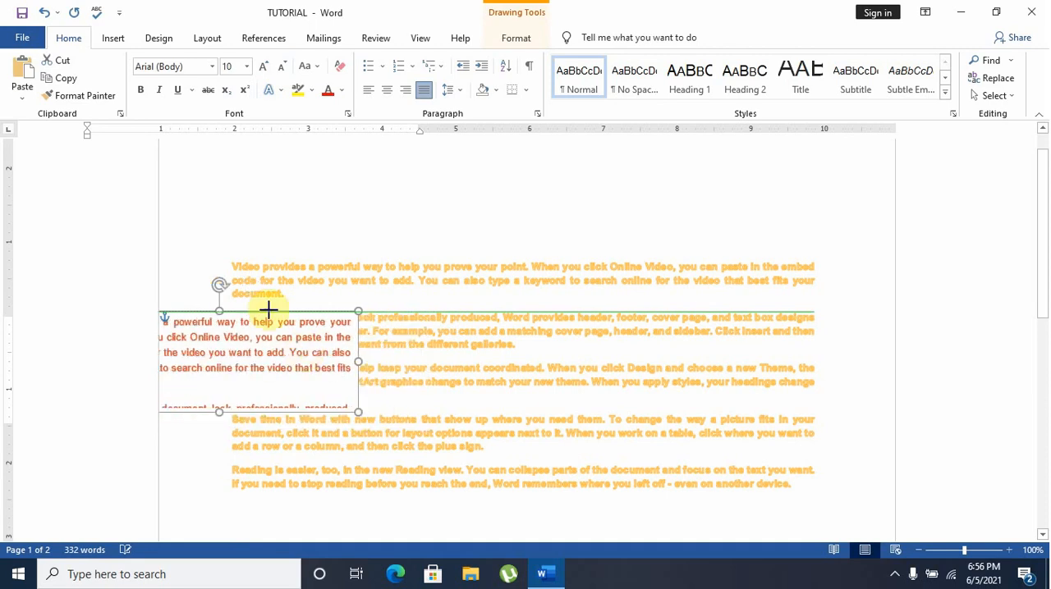
click(234, 336)
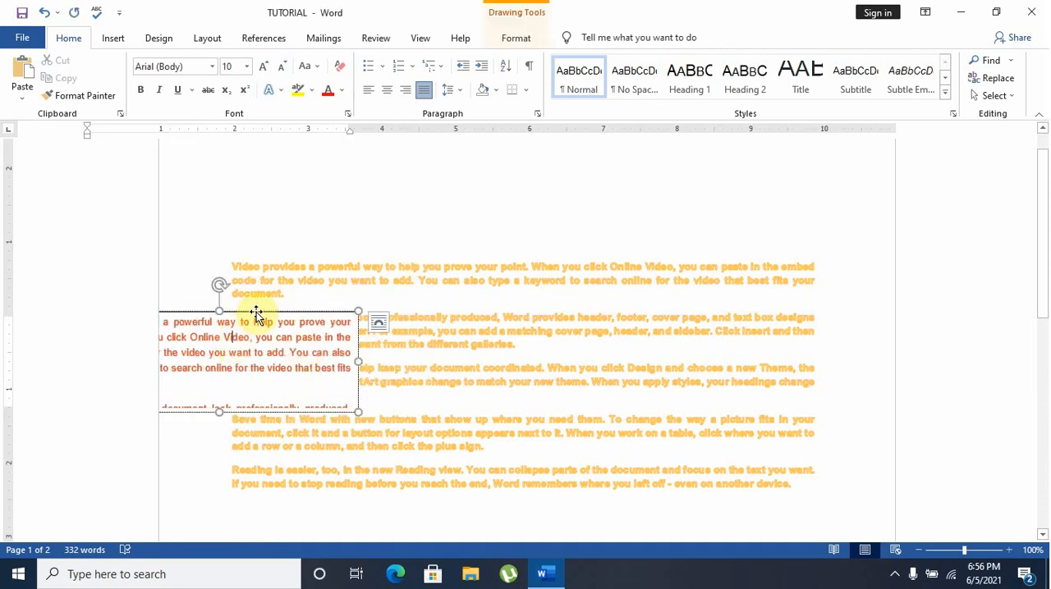
drag(256, 312, 352, 188)
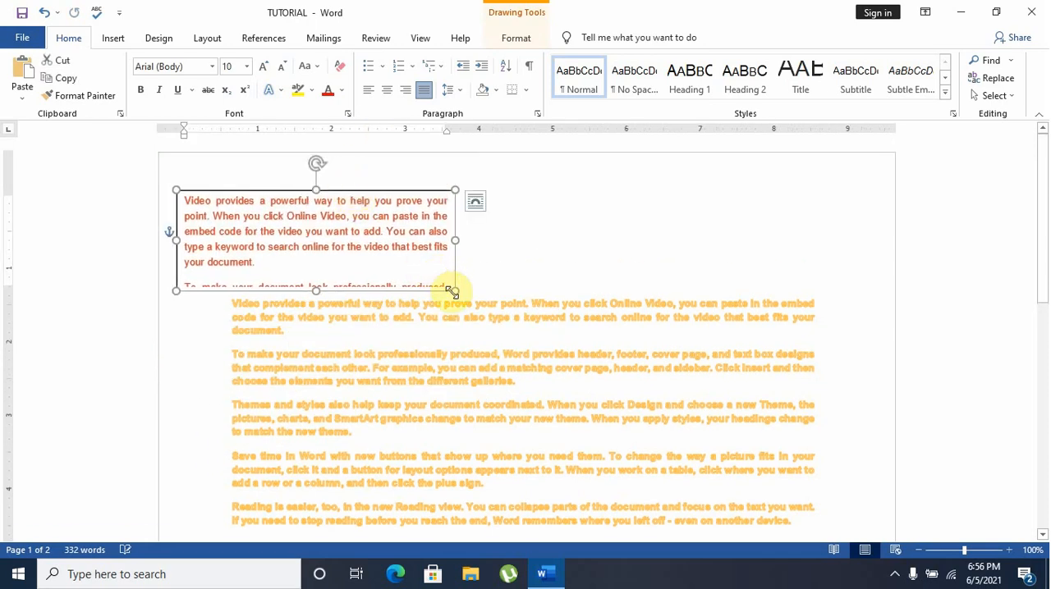
drag(456, 294, 459, 293)
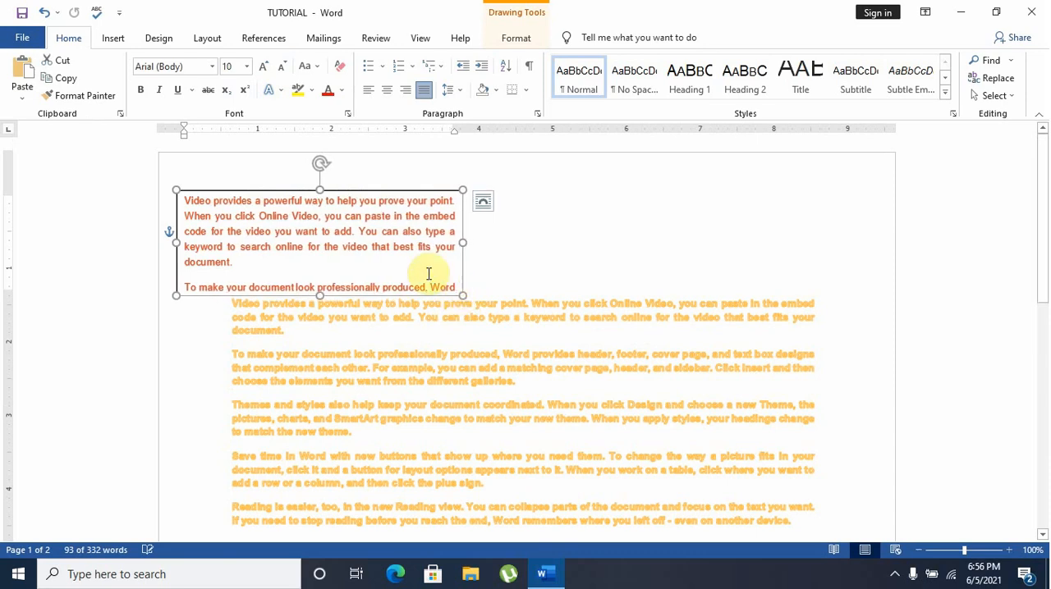
Position the text box in the middle centre of the page with text wrapping
click(507, 39)
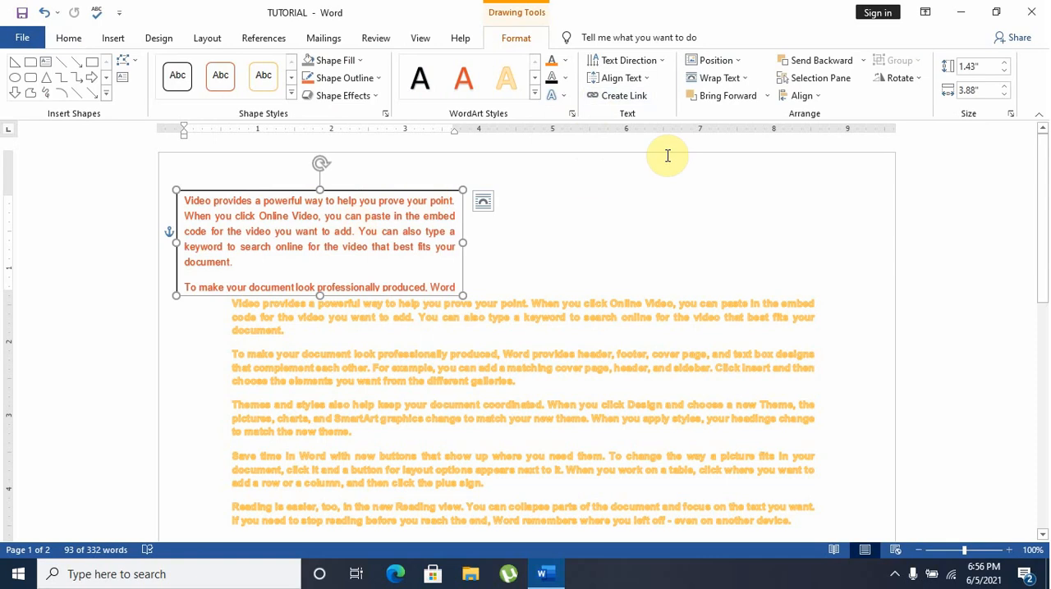
click(738, 62)
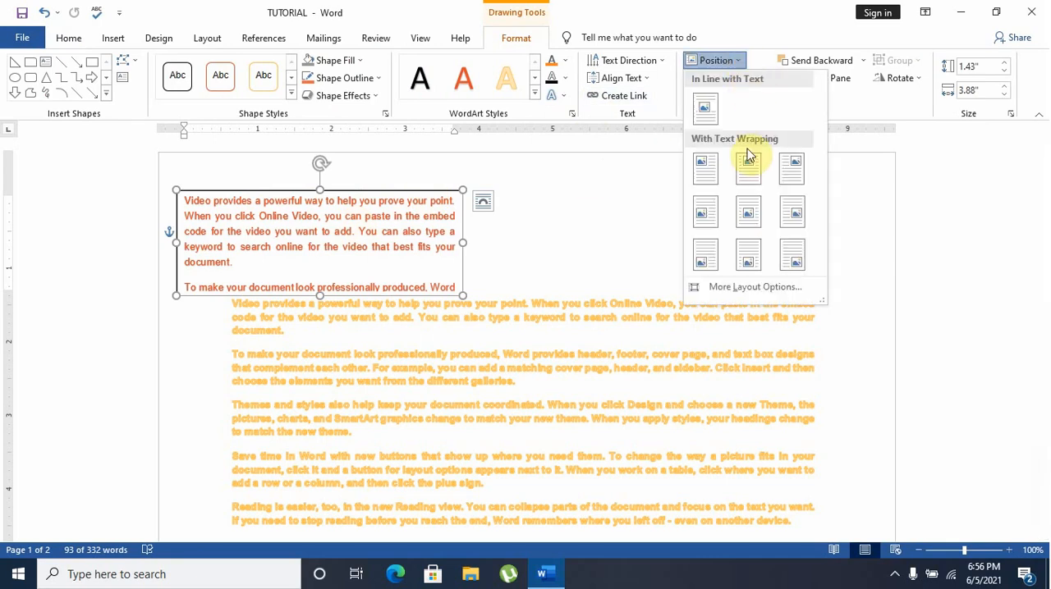
click(746, 212)
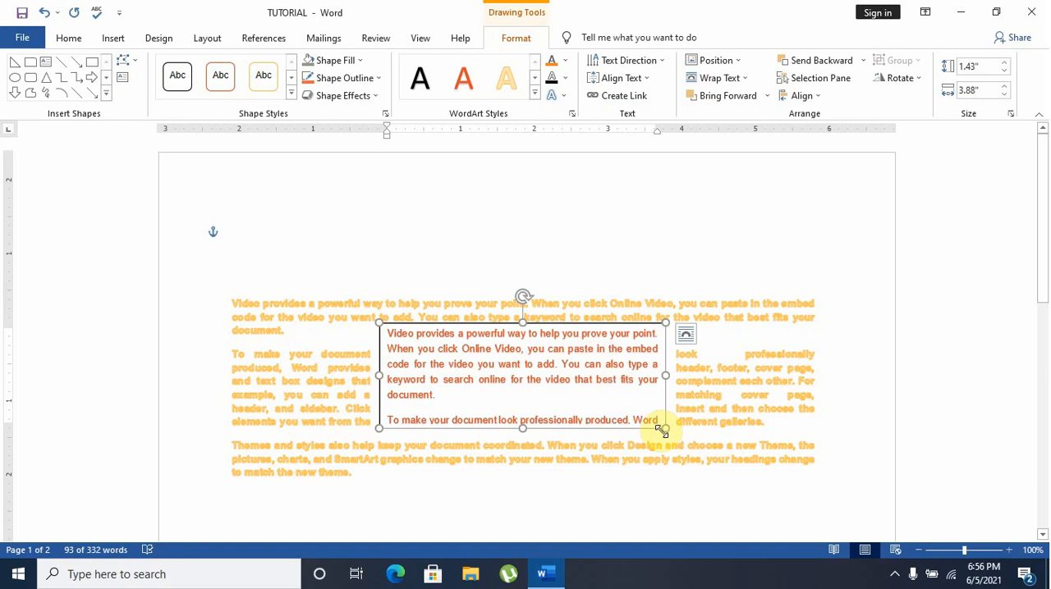
Reduce the text box to about 1.34" by 2.16" and move it to the left edge of the wrapped body paragraphs
drag(665, 430, 538, 422)
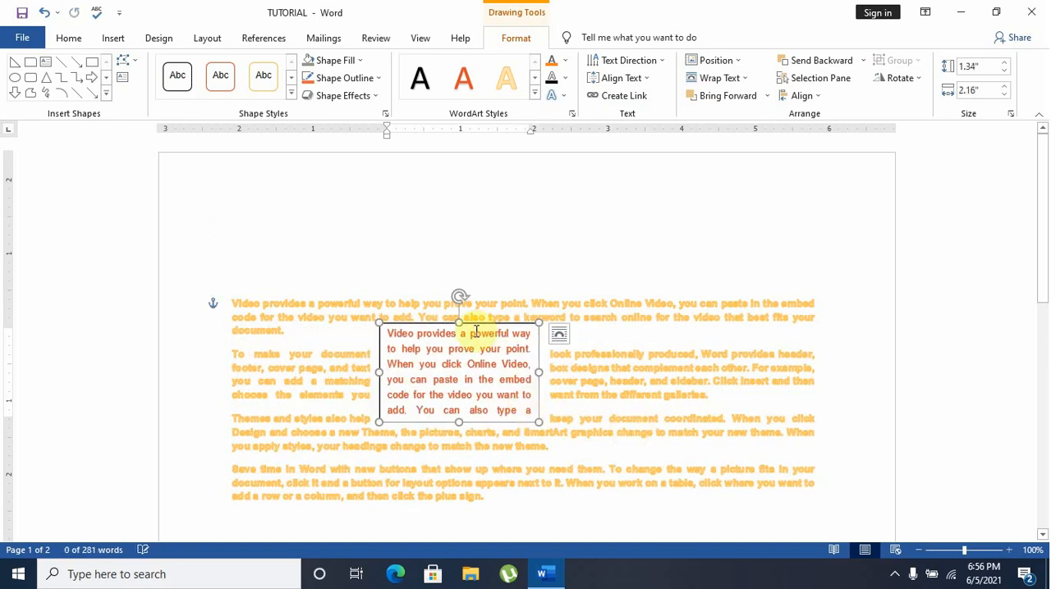
drag(431, 322, 265, 315)
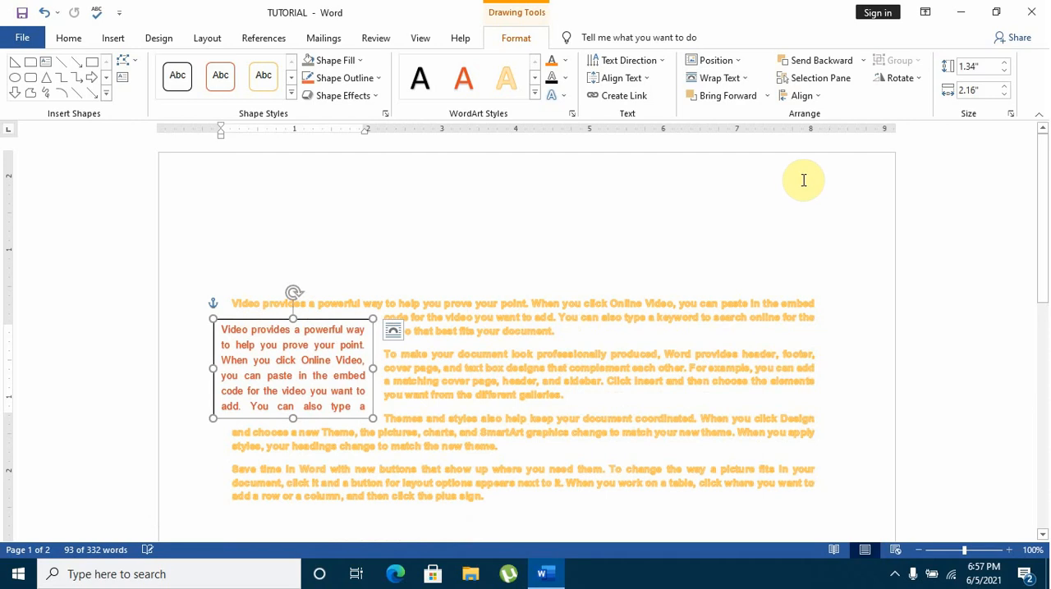
Position the text box with text wrapping in the middle centre of the page, followed by the middle right
click(739, 65)
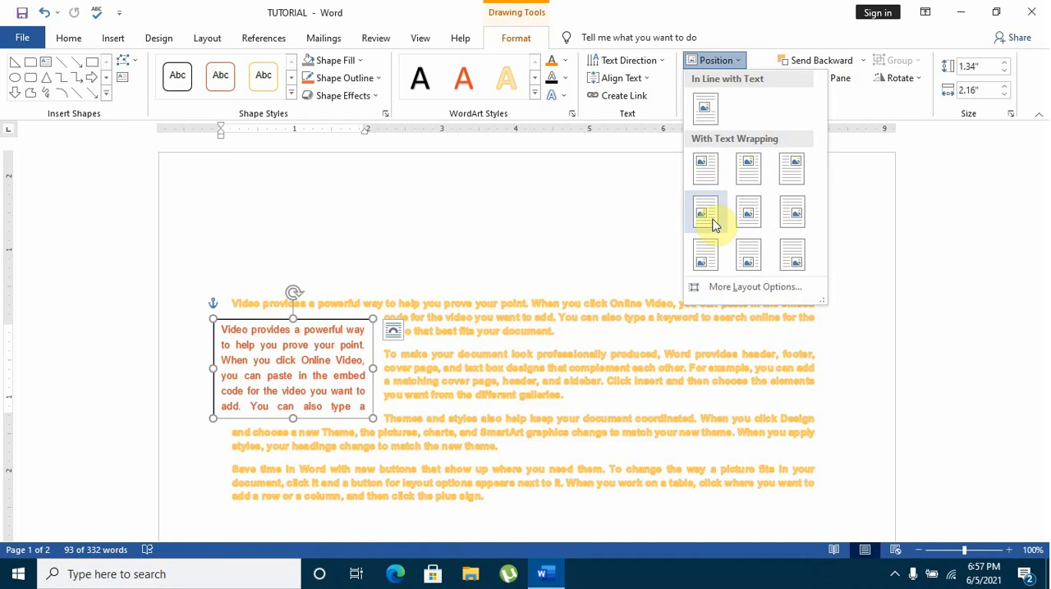
click(745, 222)
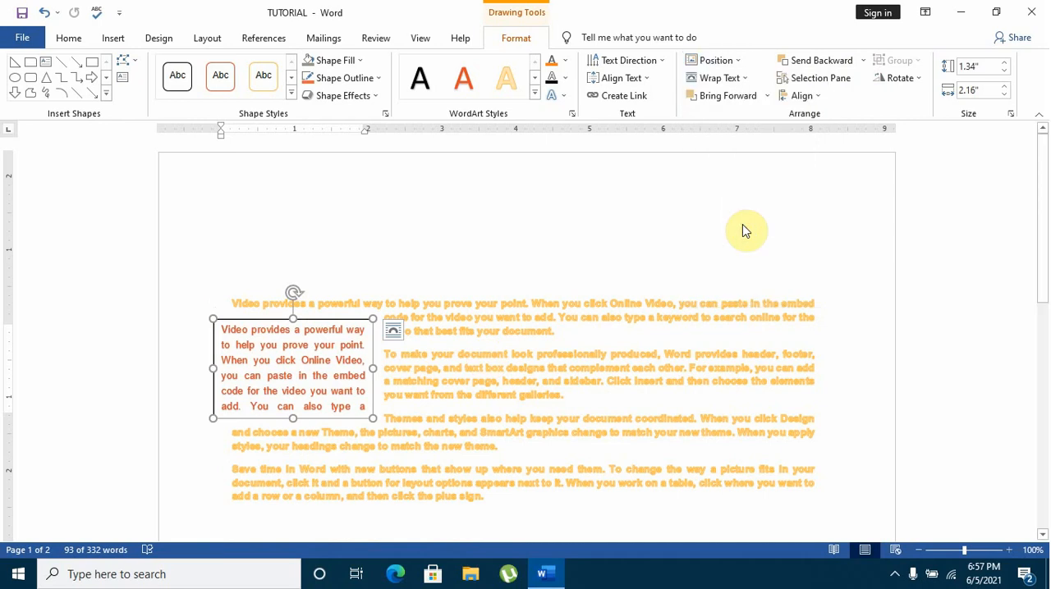
click(735, 62)
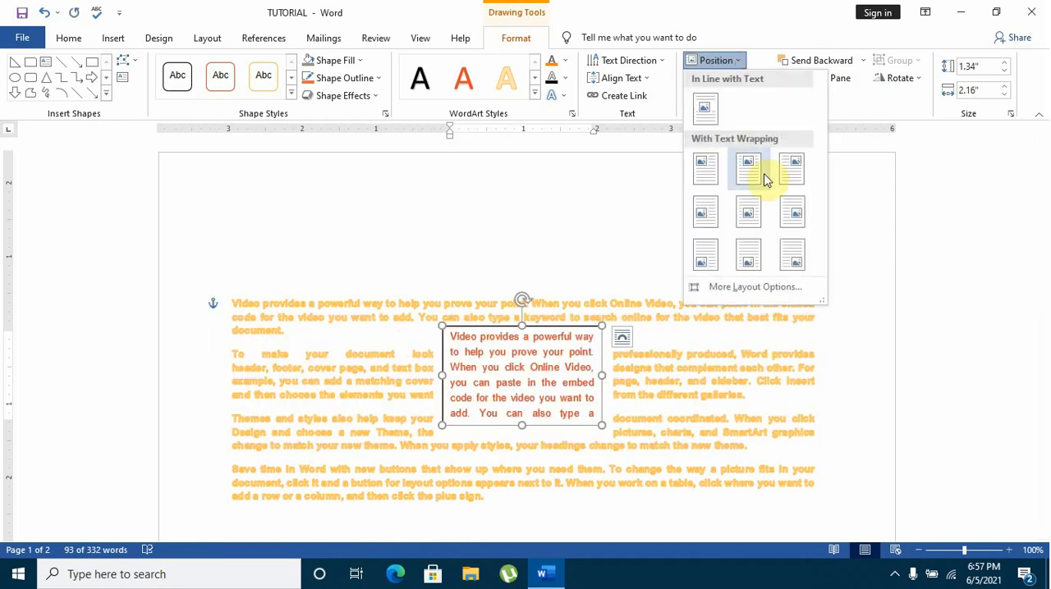
click(789, 216)
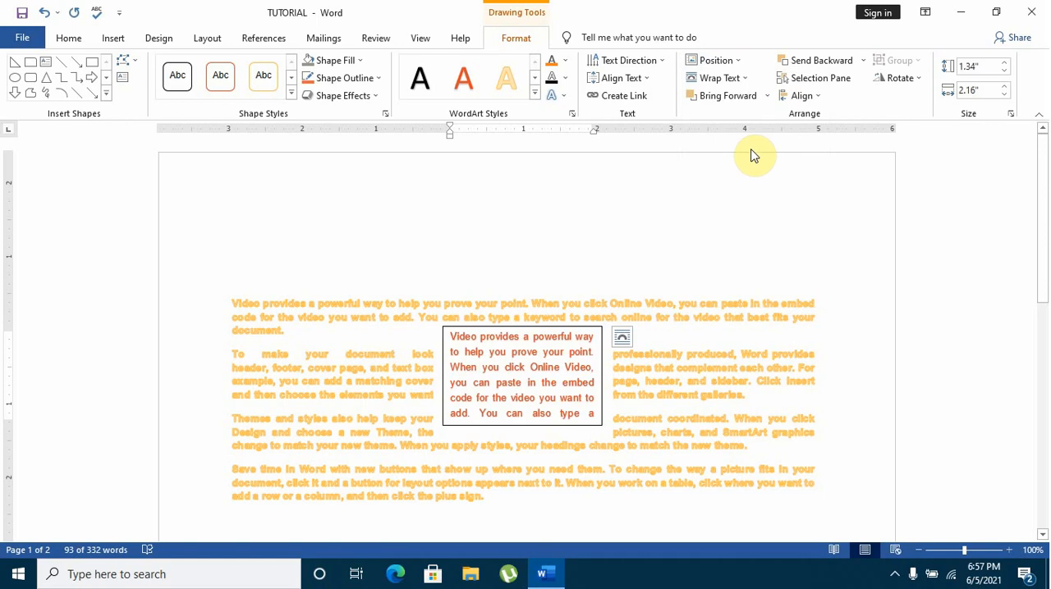
Position the text box with text wrapping at the bottom right of the page, followed by the middle left
click(744, 79)
click(739, 64)
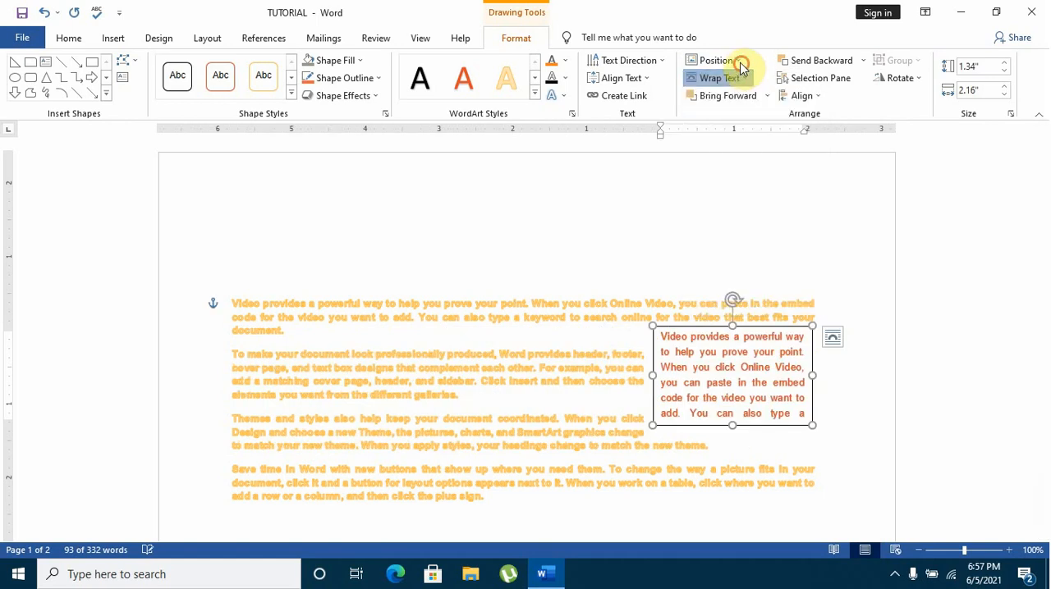
click(716, 61)
click(788, 257)
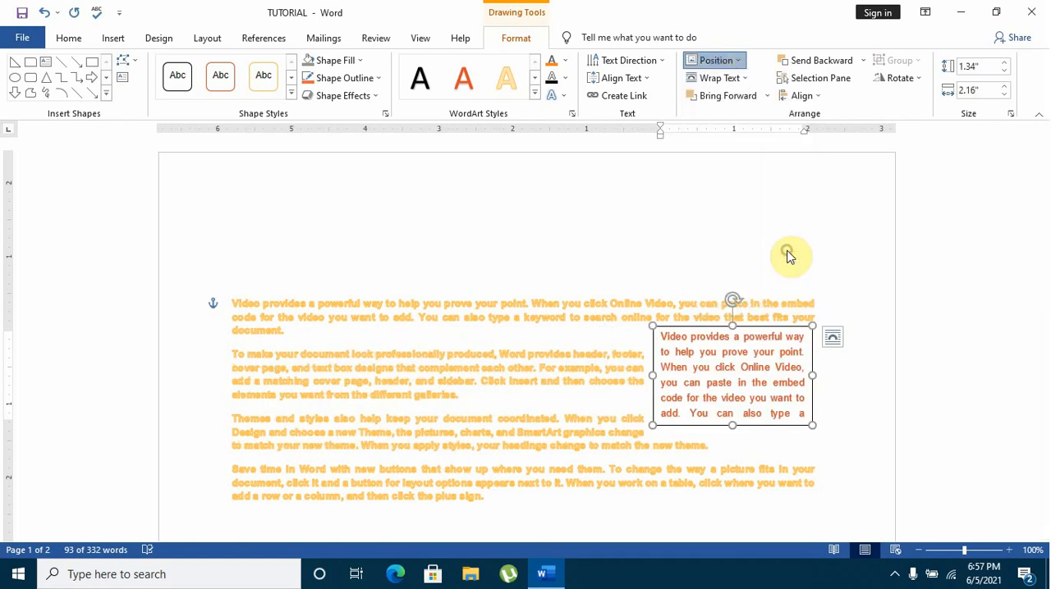
click(739, 62)
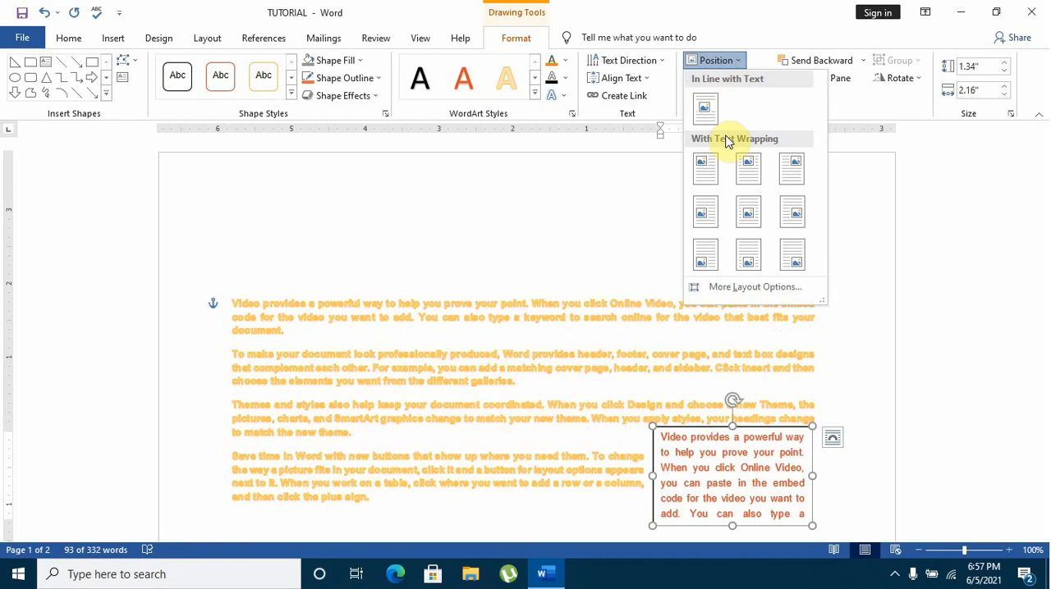
click(705, 213)
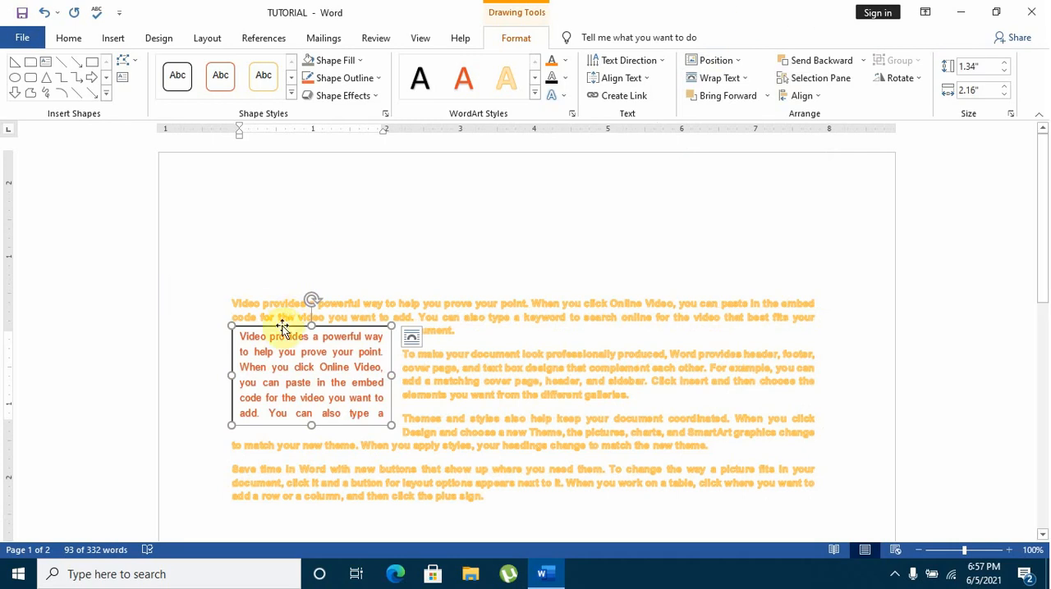
Move the text box to the centre of the body paragraphs and align it to the top, middle and bottom of the margins in turn
drag(283, 327, 504, 369)
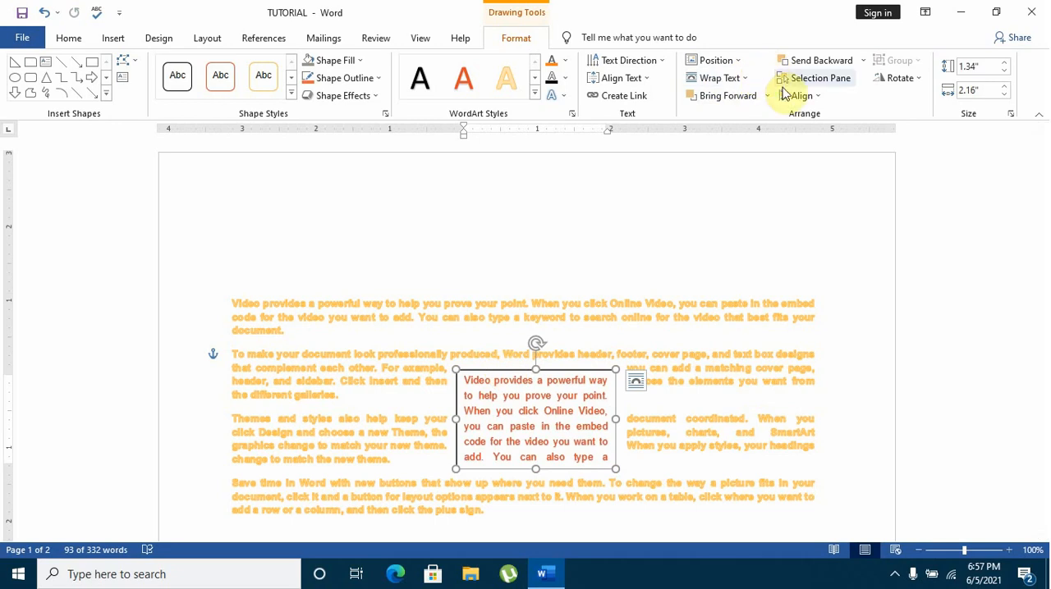
click(817, 96)
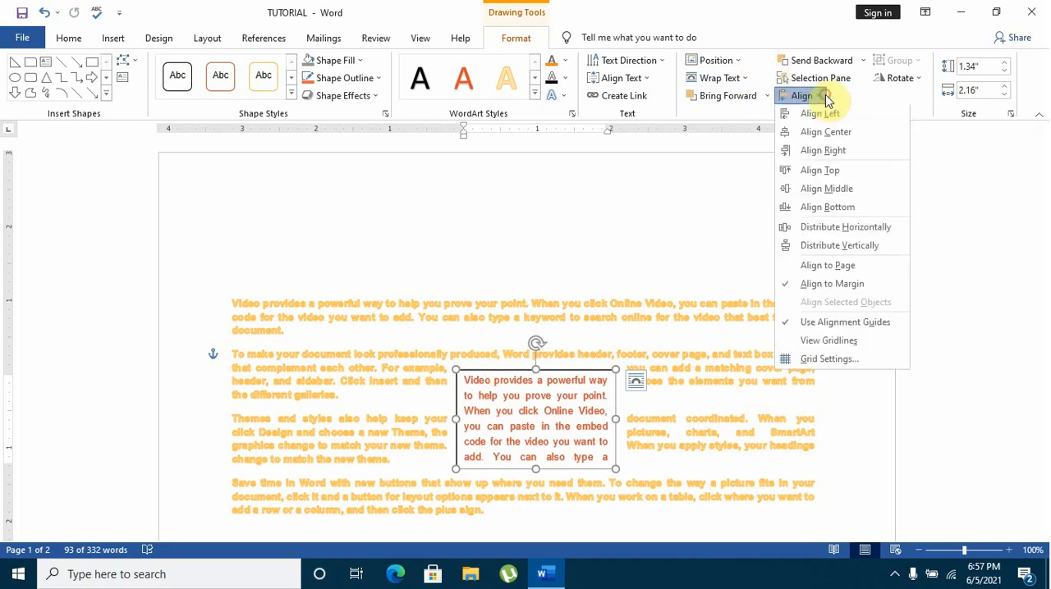
click(824, 171)
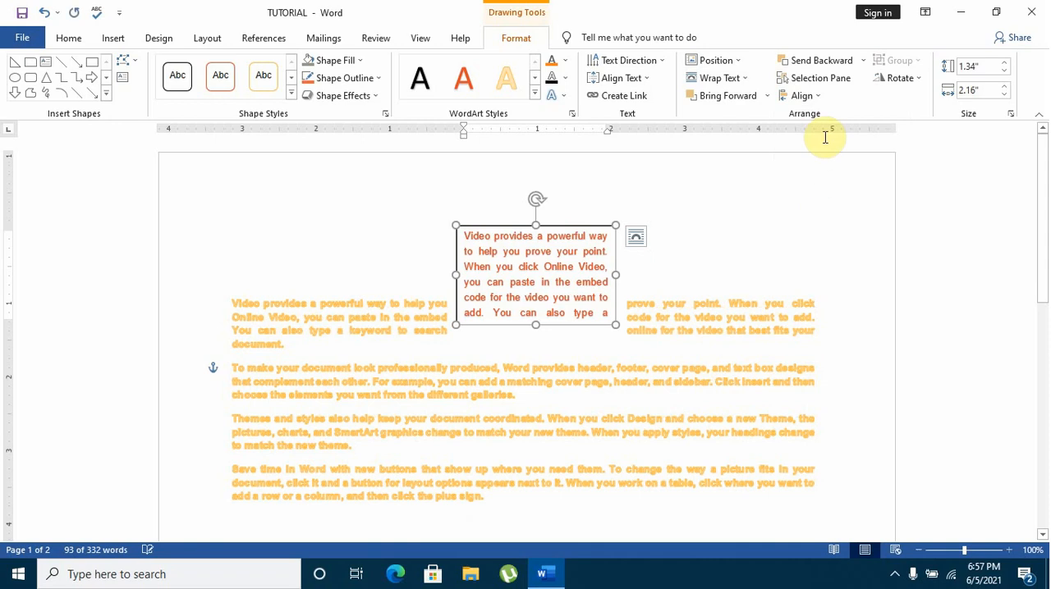
click(821, 105)
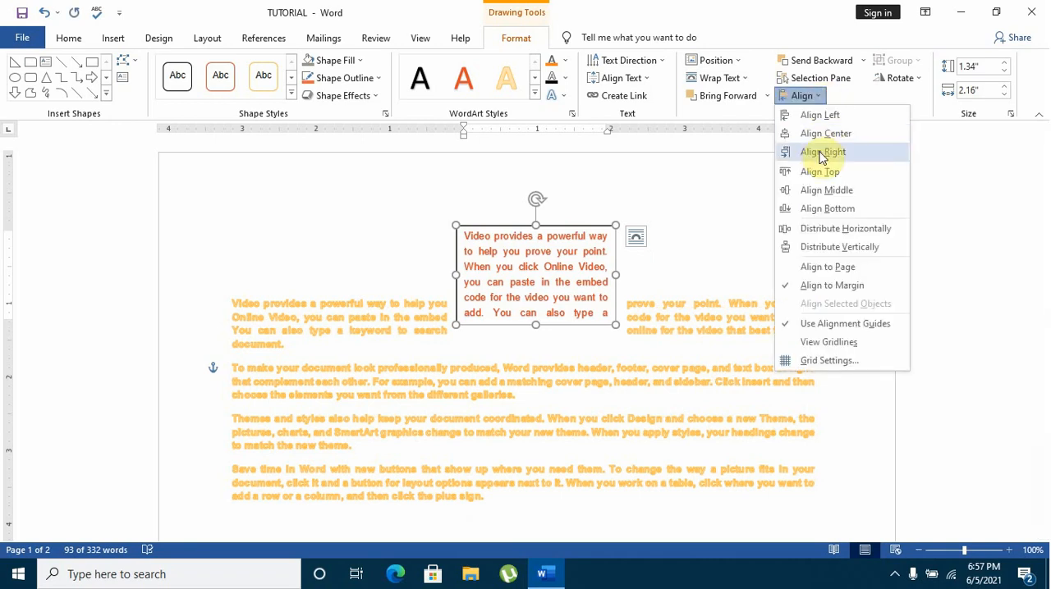
click(825, 189)
click(817, 97)
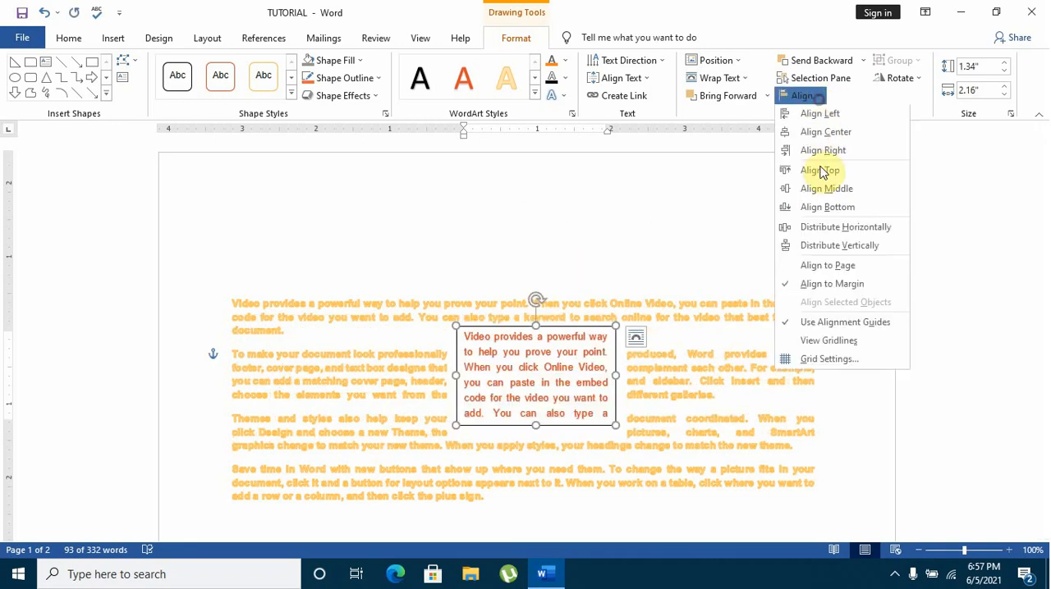
click(823, 207)
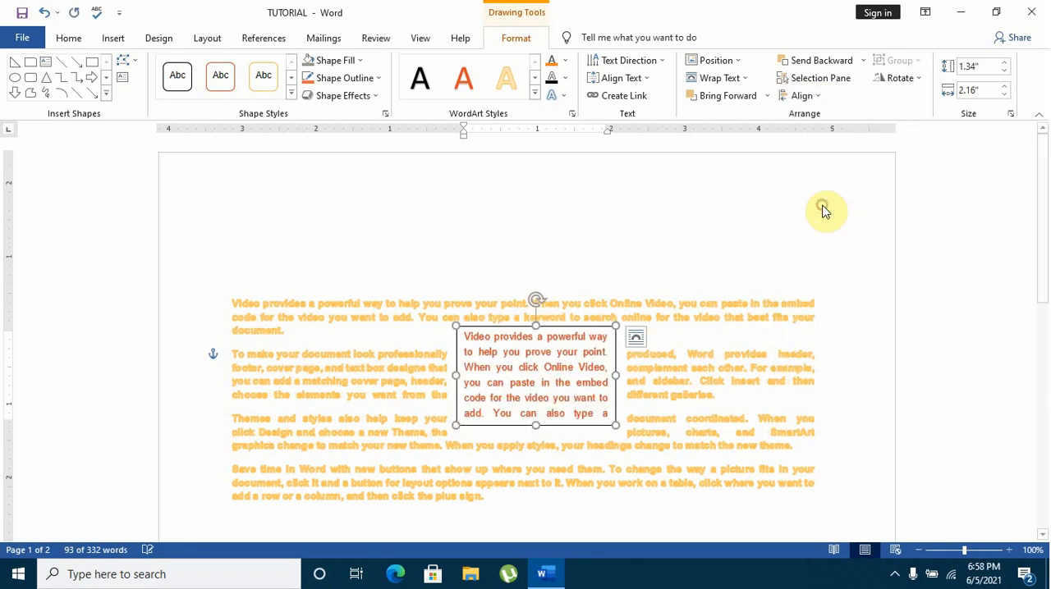
Align the text box horizontally to the centre of the margins, followed by the left margin
click(820, 96)
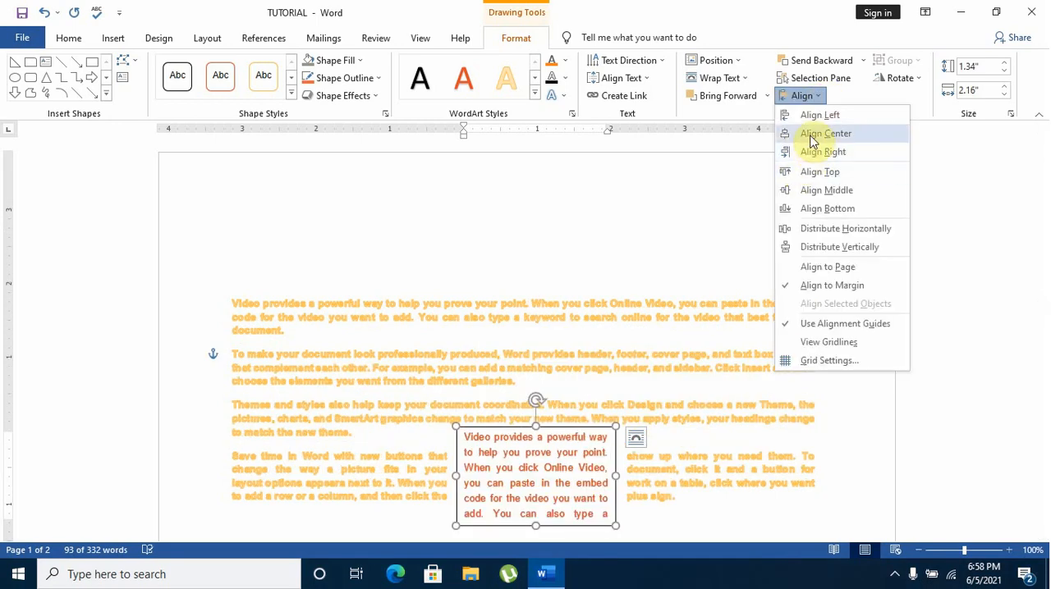
click(810, 138)
click(819, 95)
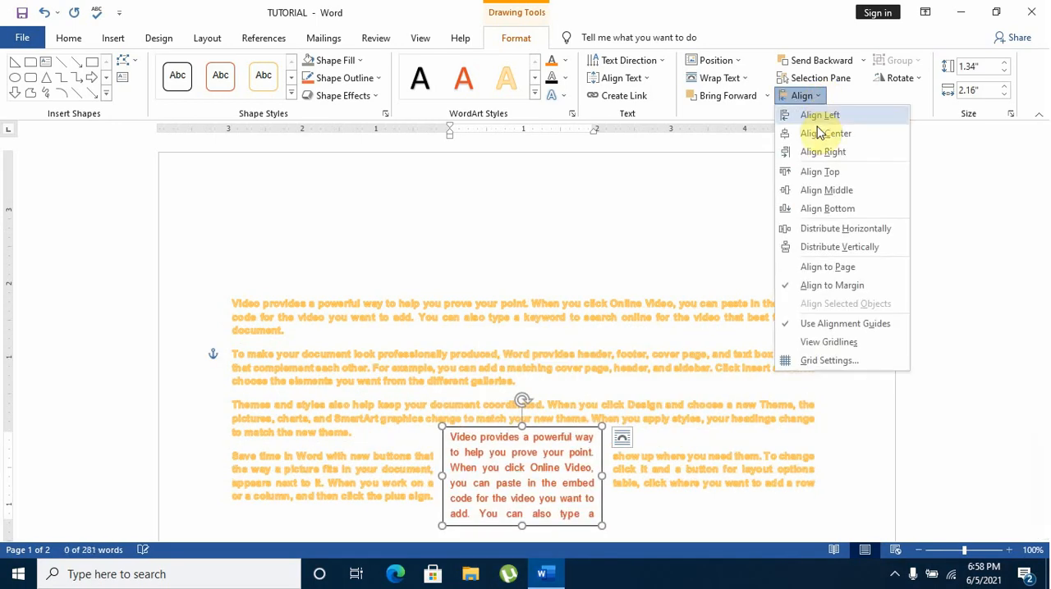
click(821, 131)
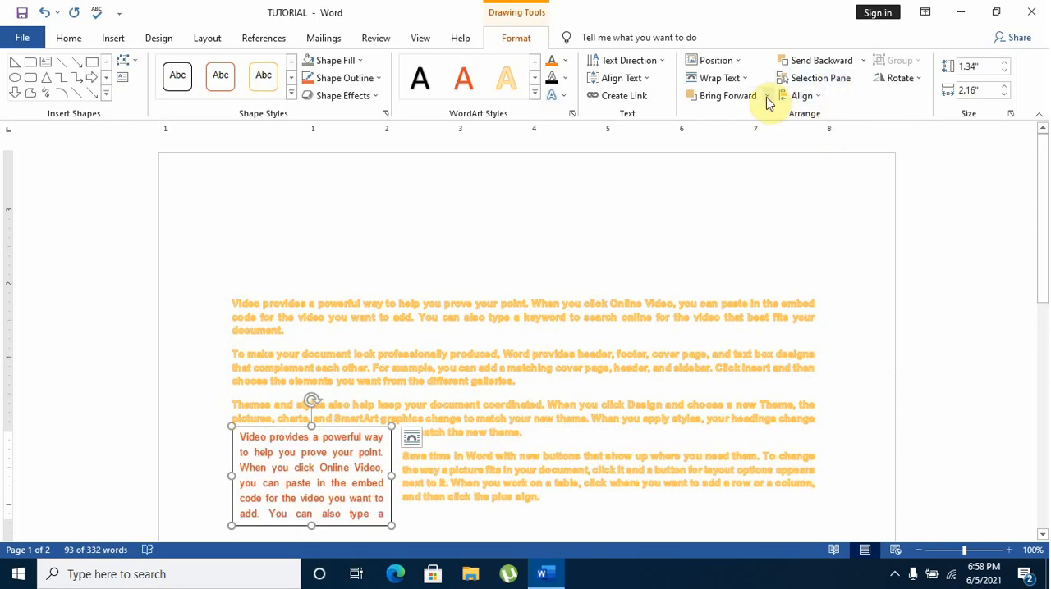
click(738, 63)
click(734, 77)
click(714, 78)
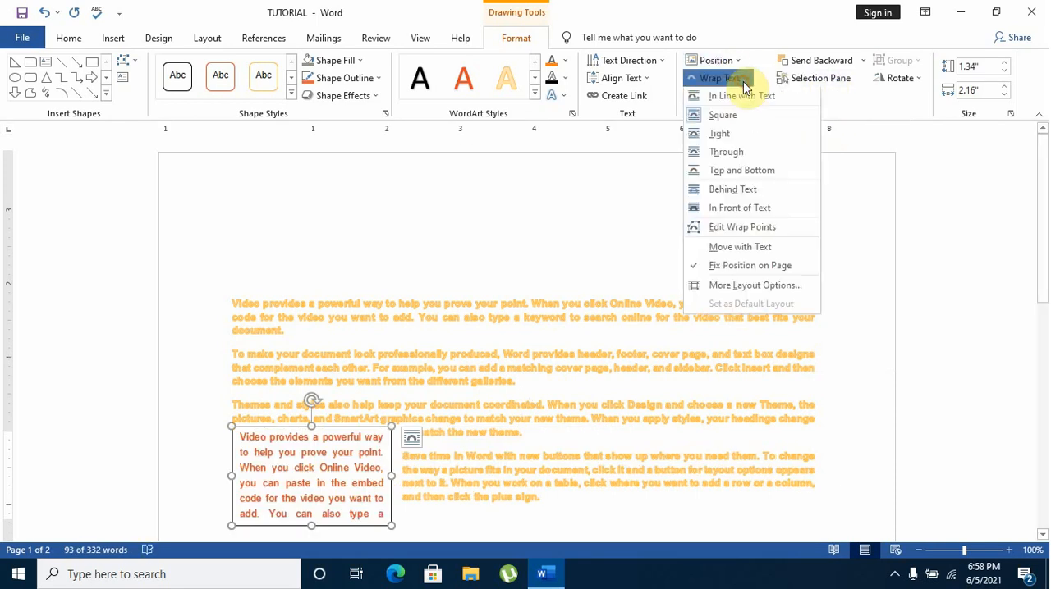
click(763, 35)
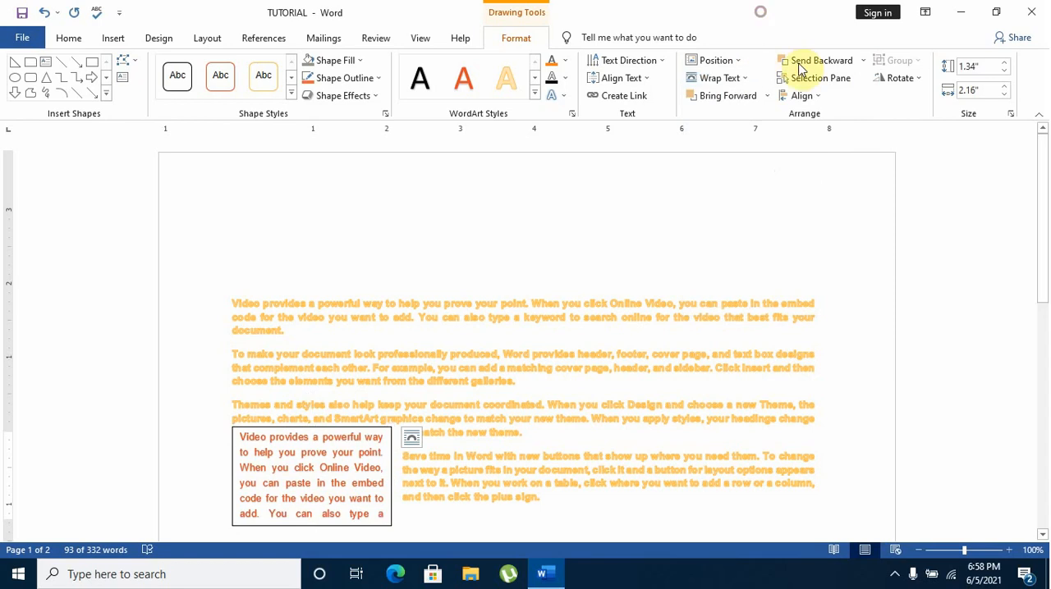
Align the text box to the left and top margins, and move it down beside the second and third body paragraphs at the left margin
click(813, 96)
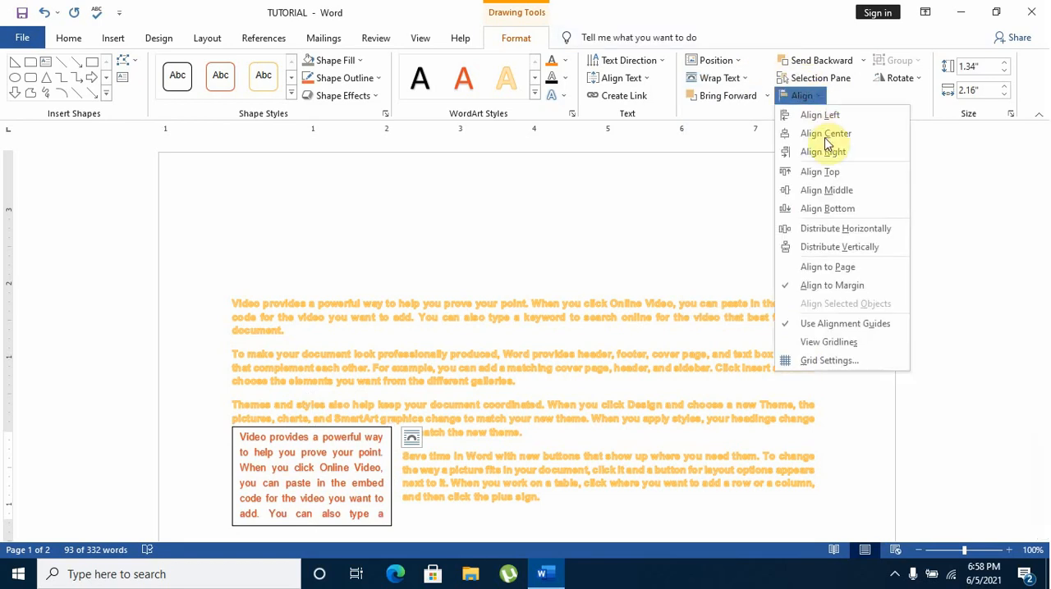
click(825, 113)
click(821, 96)
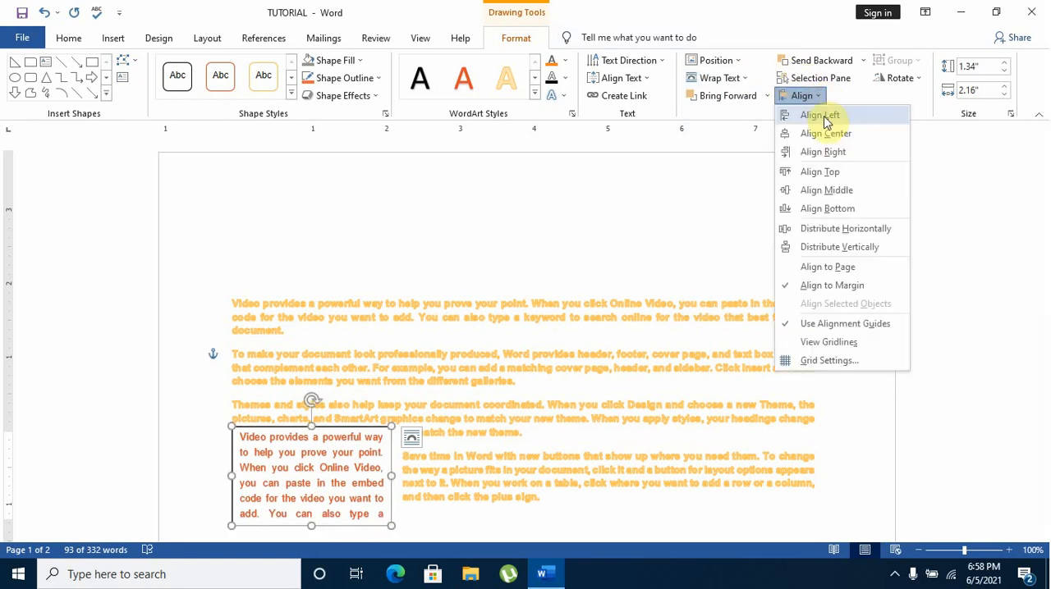
click(837, 172)
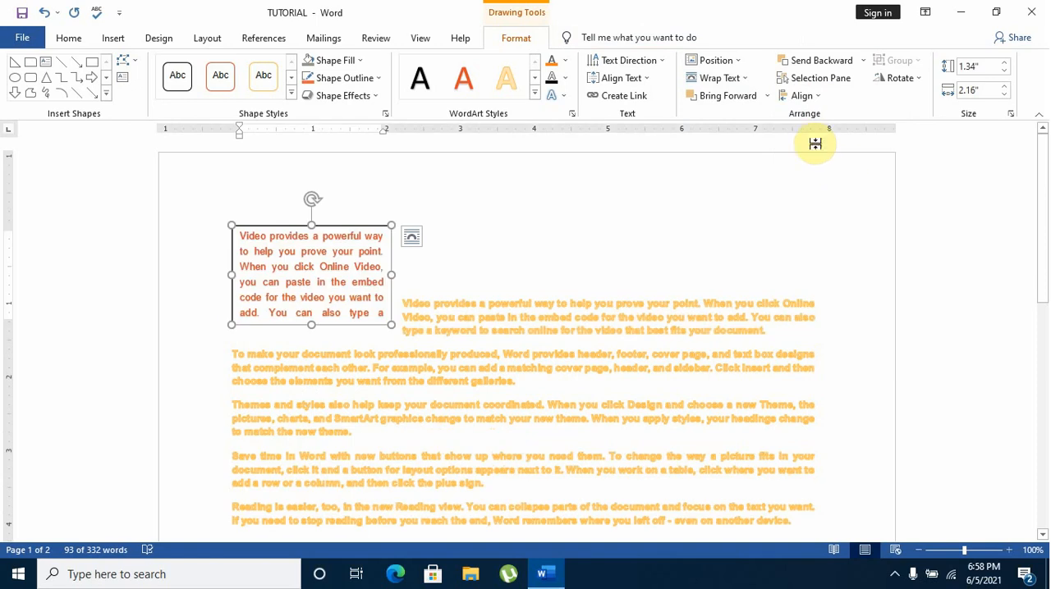
drag(301, 228, 316, 318)
drag(335, 361, 285, 368)
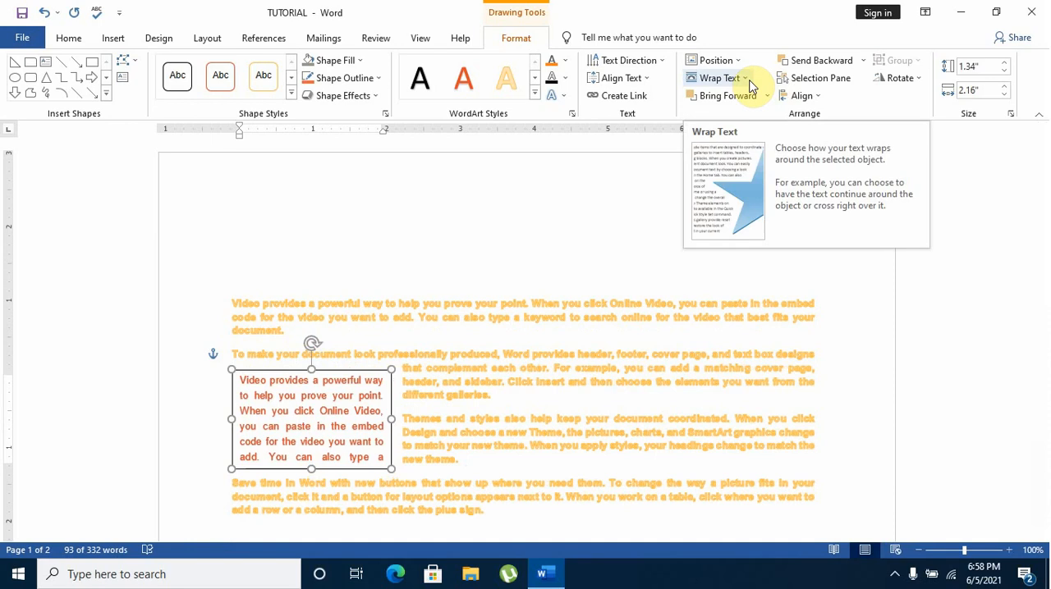
Apply Tight, Through and Top and Bottom text wrapping to the text box in turn, keeping Top and Bottom
click(749, 82)
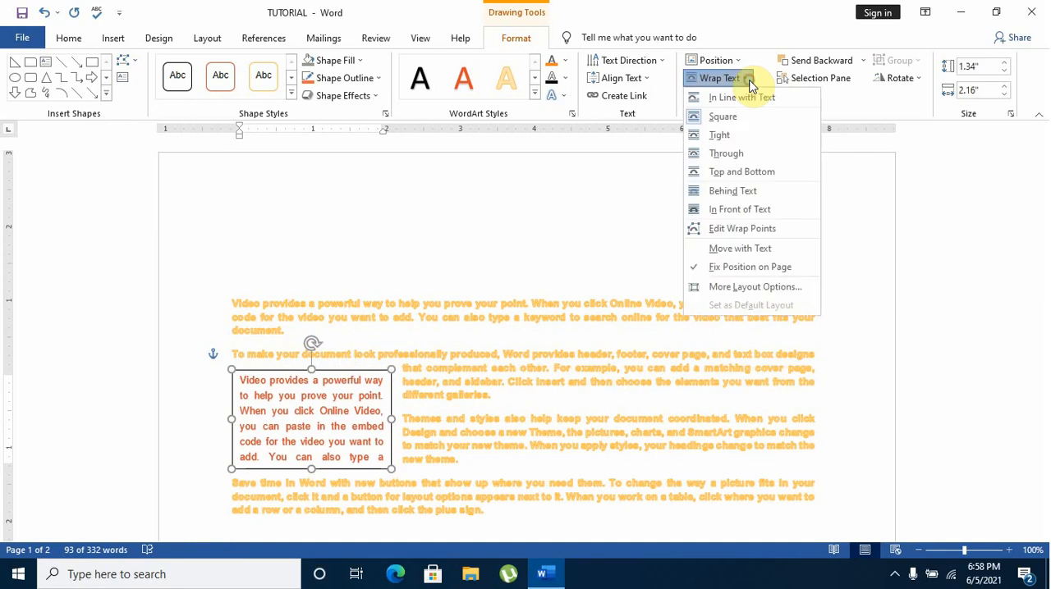
click(739, 141)
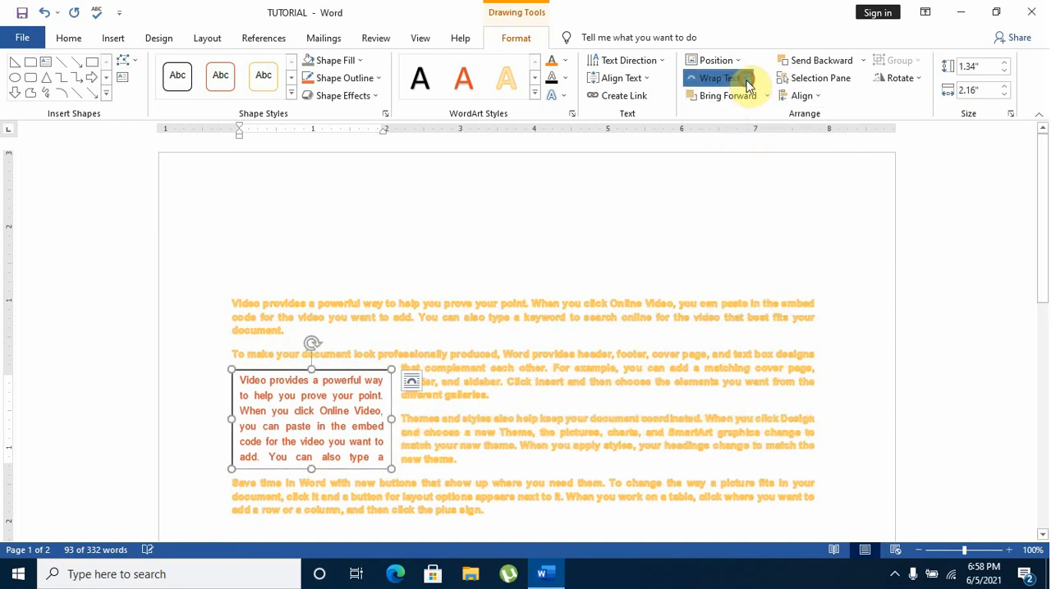
click(749, 82)
click(737, 156)
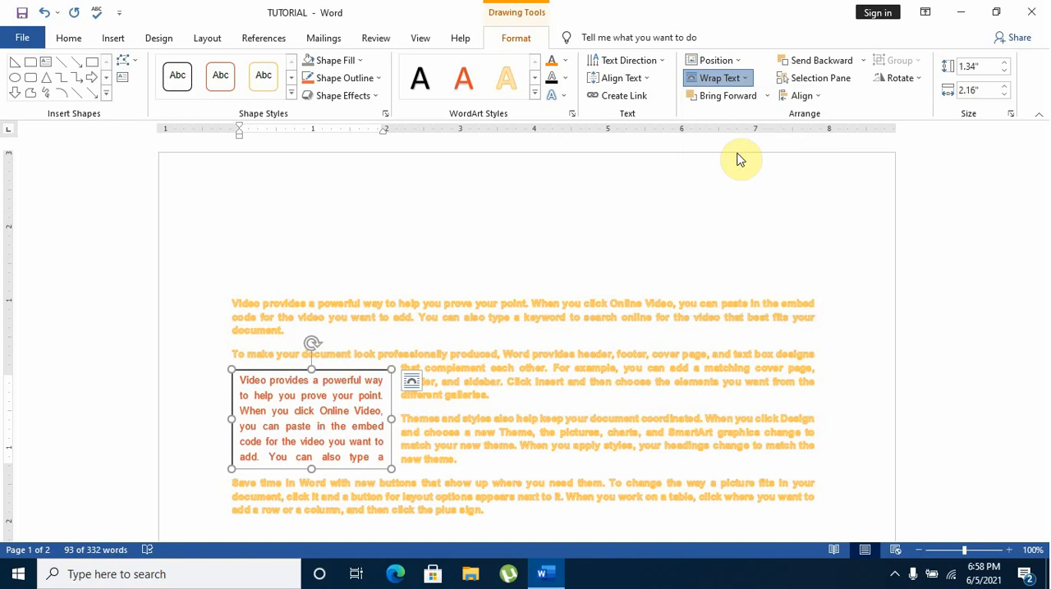
click(737, 79)
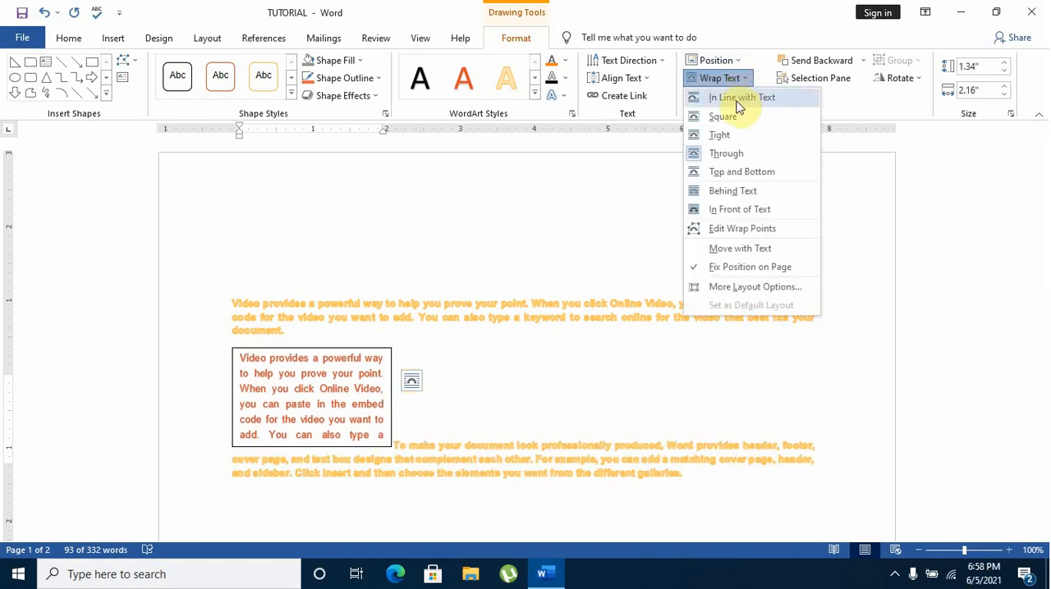
click(737, 173)
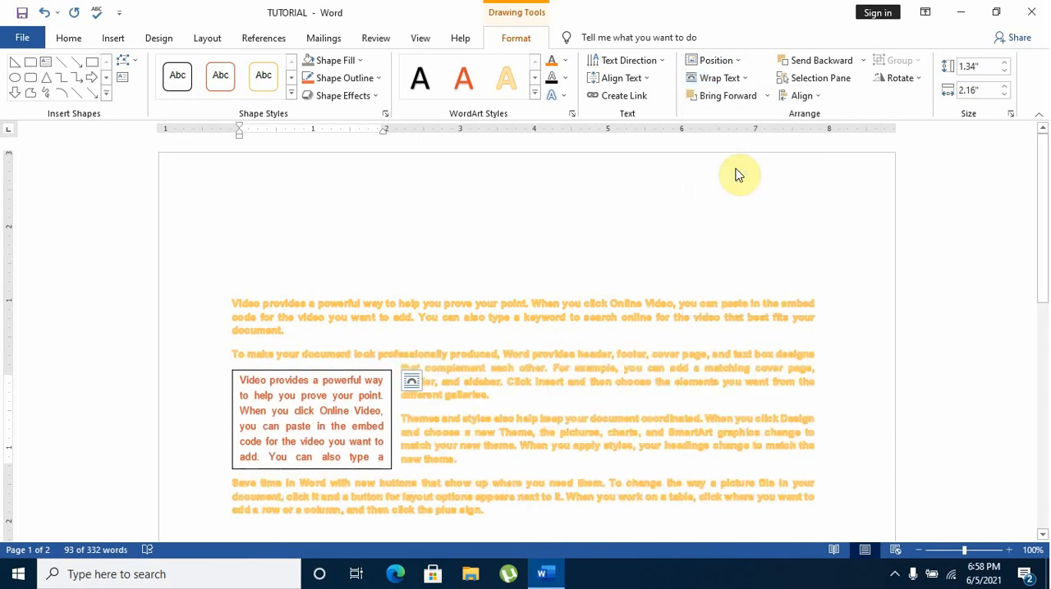
Try Behind Text wrapping on the text box and undo it
click(746, 80)
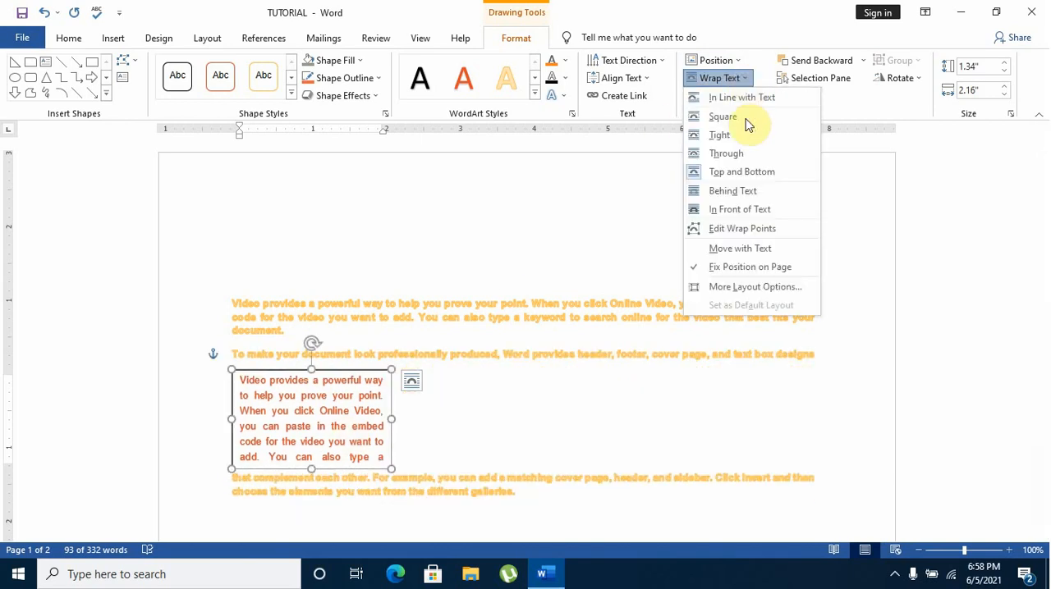
click(741, 200)
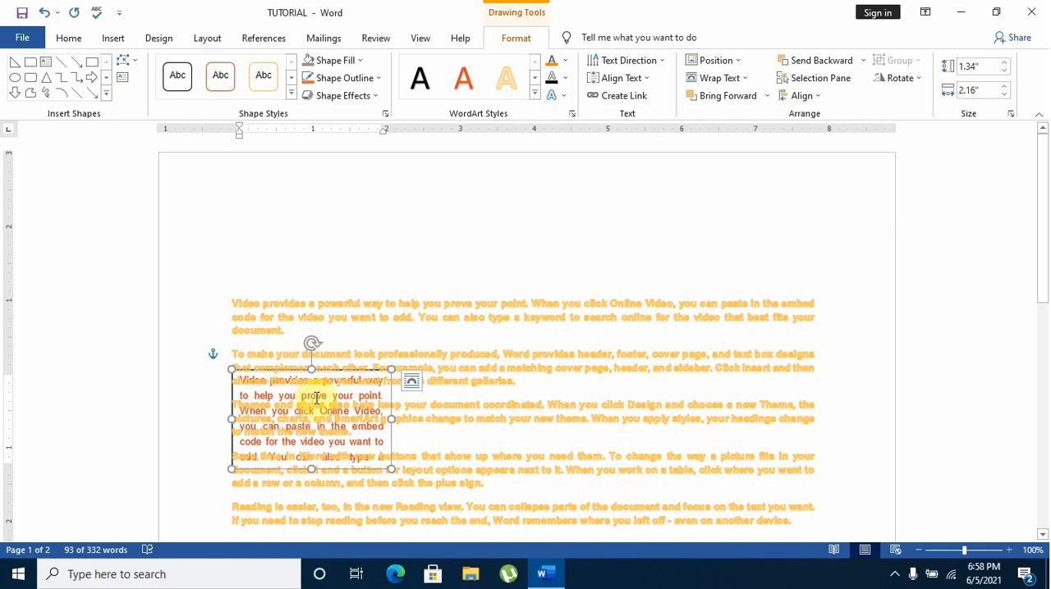
click(43, 13)
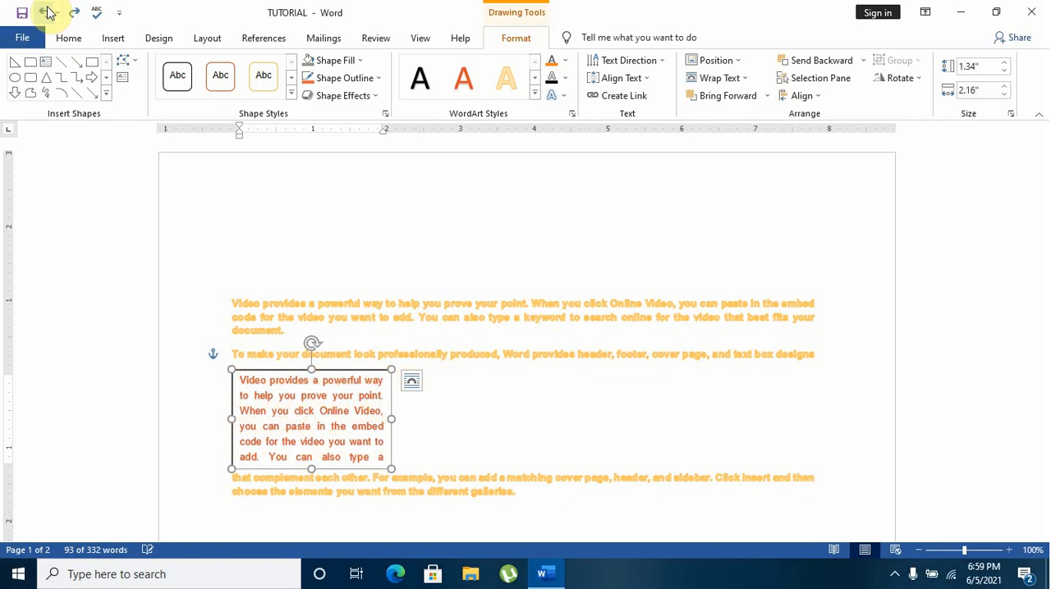
Try In Front of Text wrapping on the text box, undo it, and reopen the text wrapping options
click(743, 79)
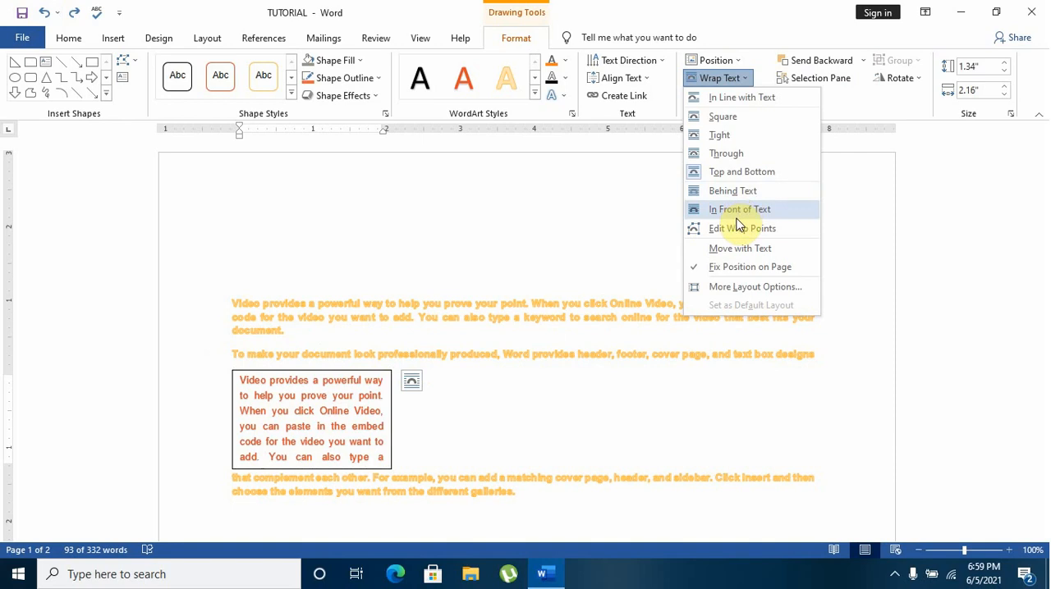
click(736, 215)
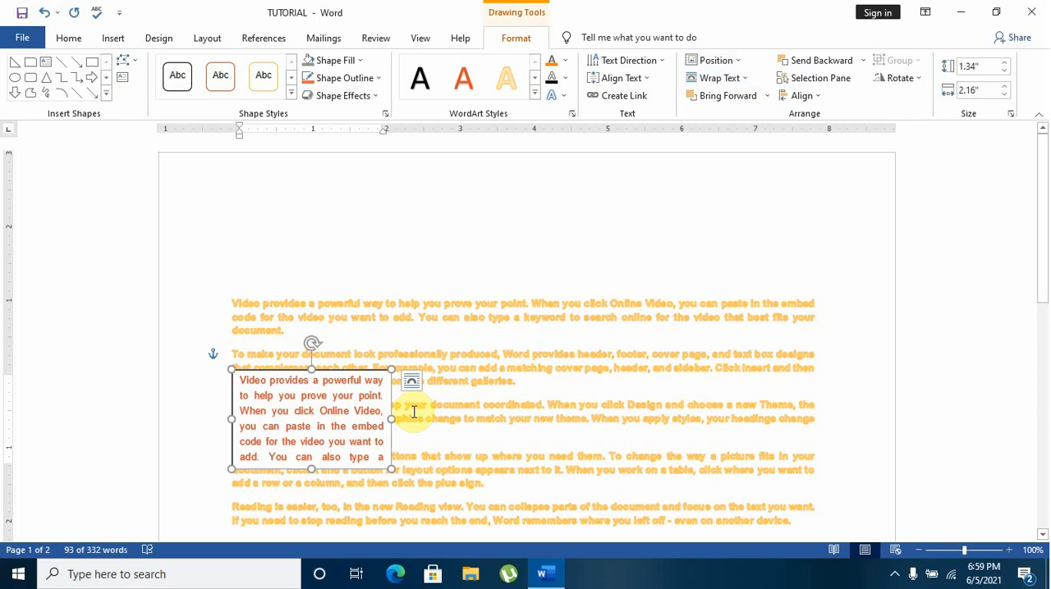
click(44, 14)
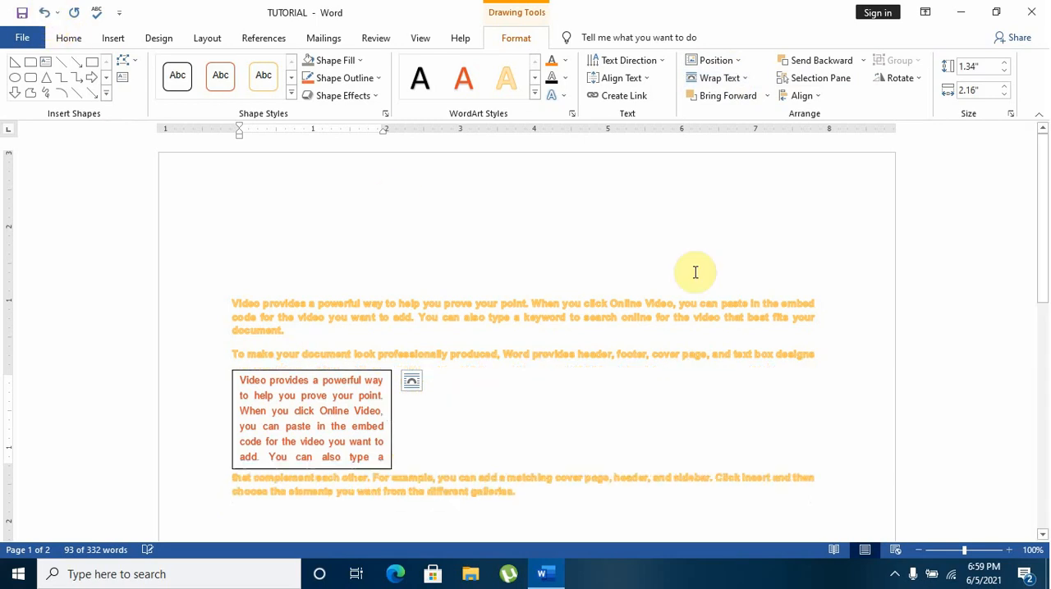
click(752, 79)
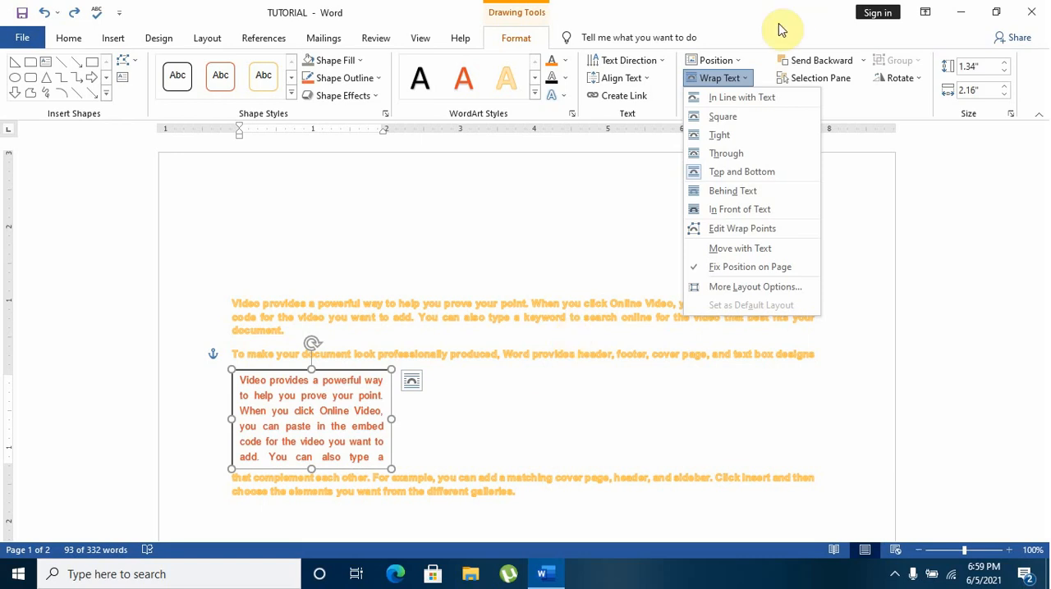
click(750, 78)
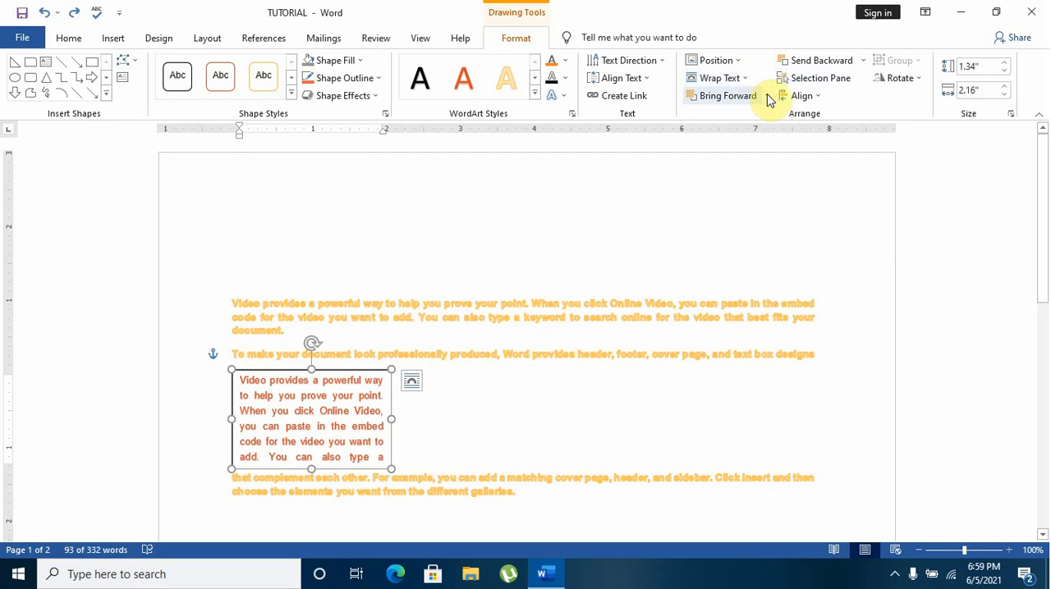
click(771, 96)
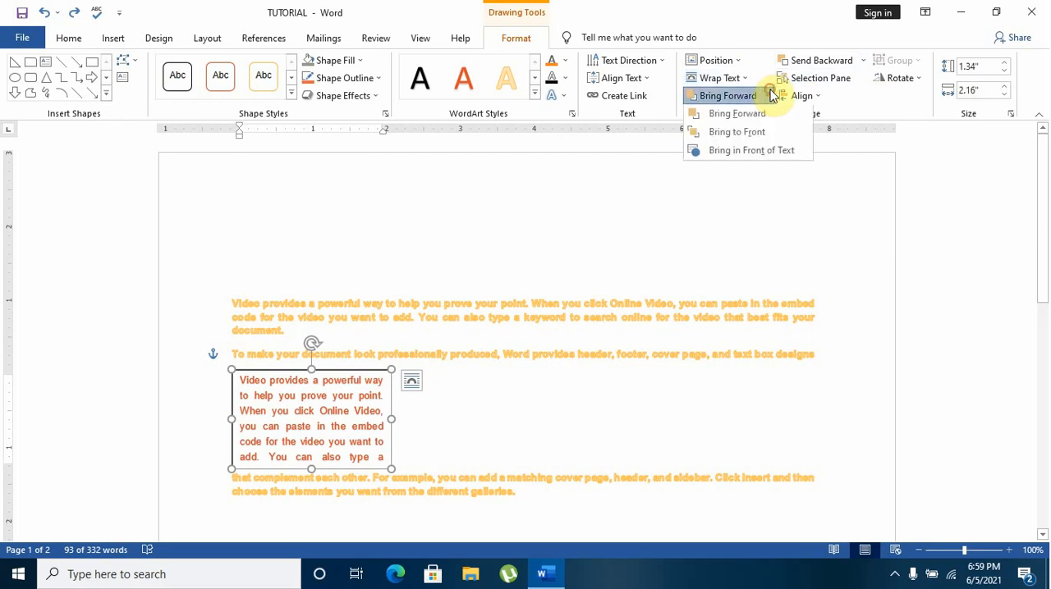
click(772, 96)
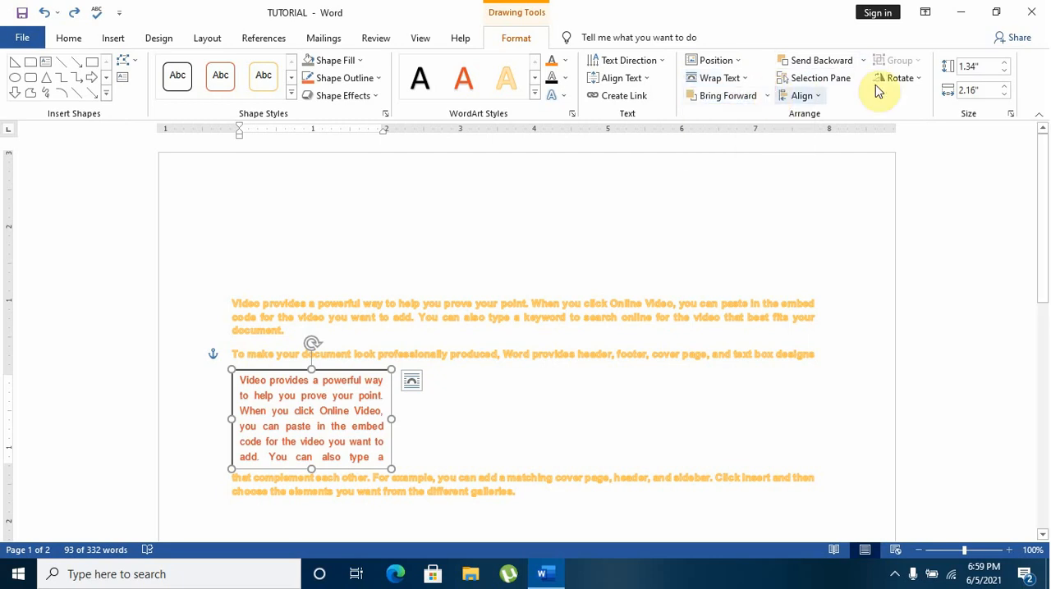
Open the Selection pane and draw an oval about 1.1" high and 2.87" wide above the first paragraph
click(816, 78)
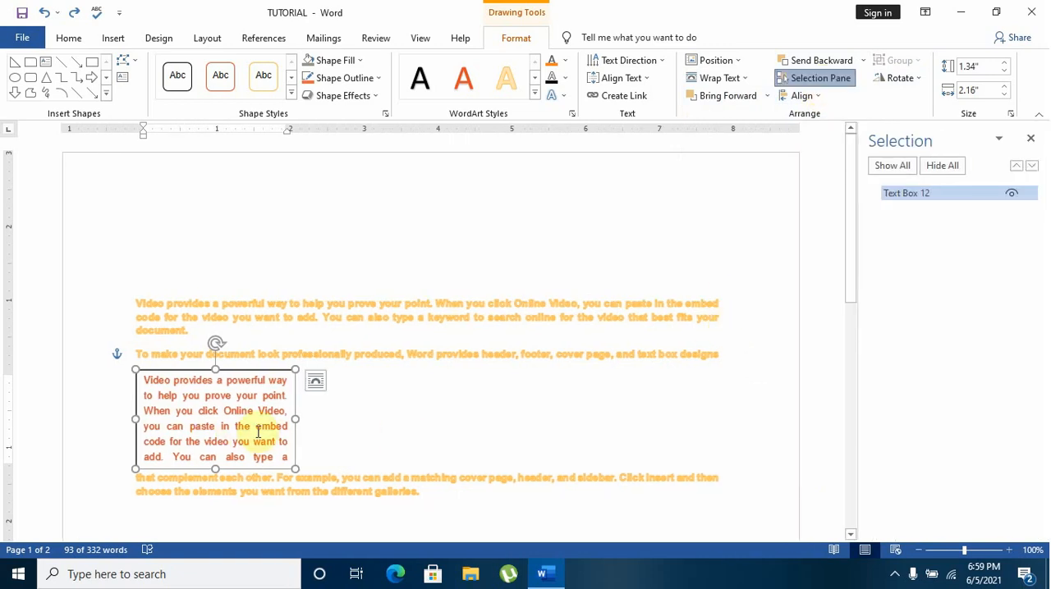
click(115, 38)
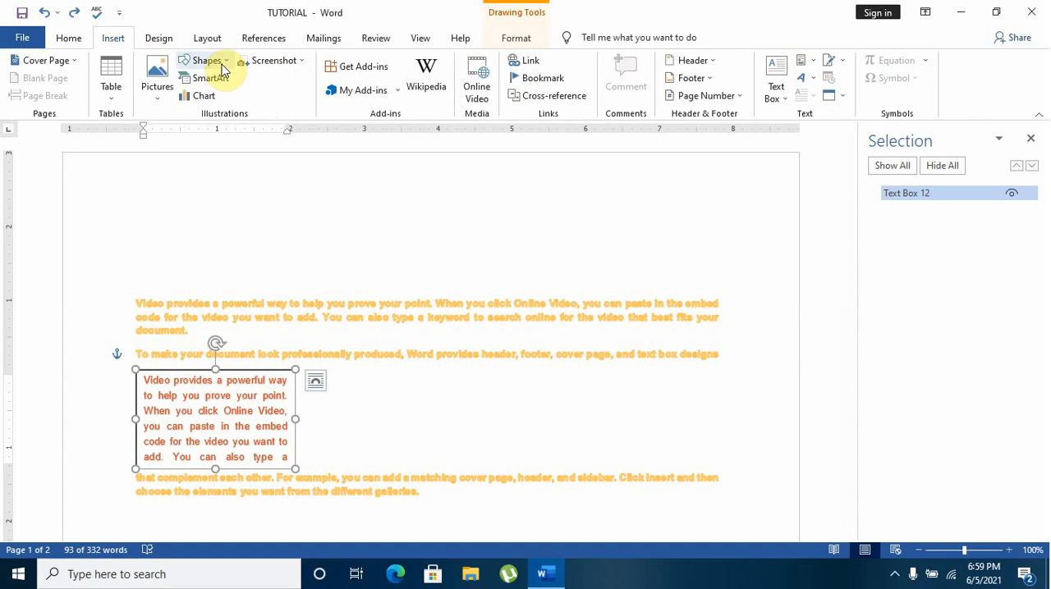
click(991, 197)
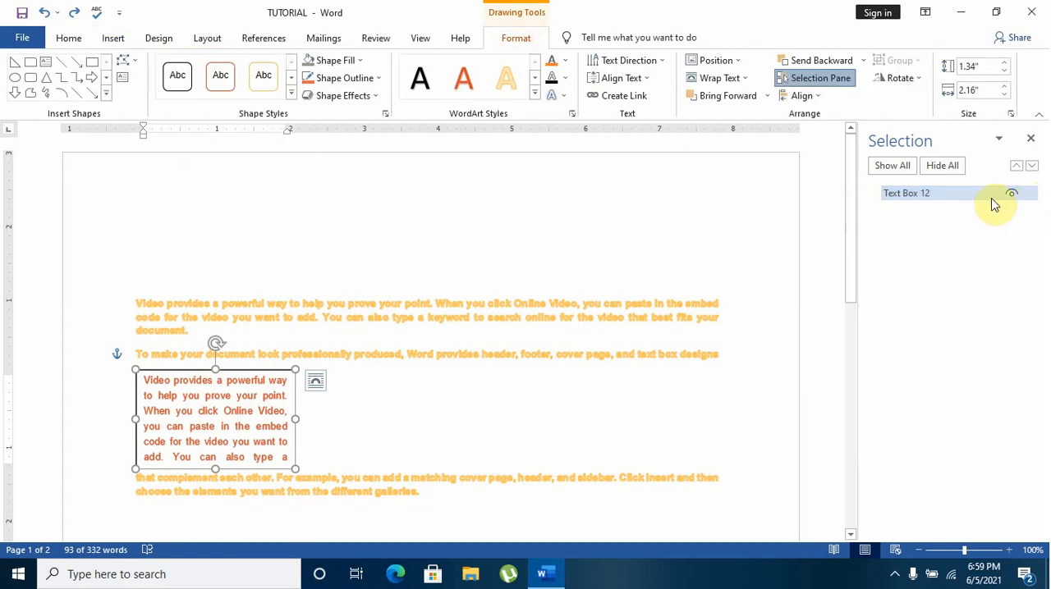
click(110, 40)
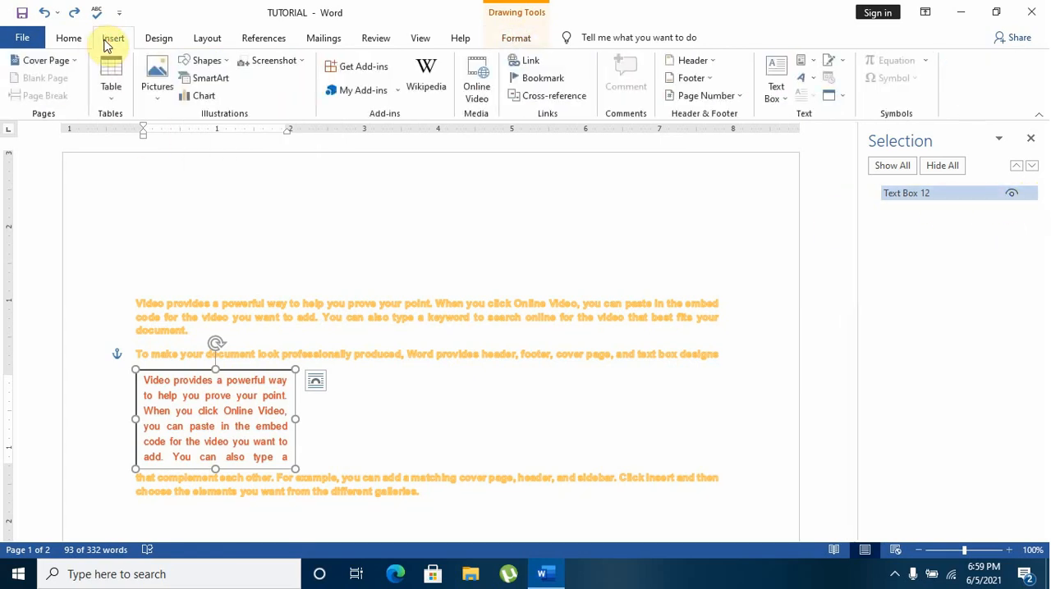
click(206, 62)
click(277, 100)
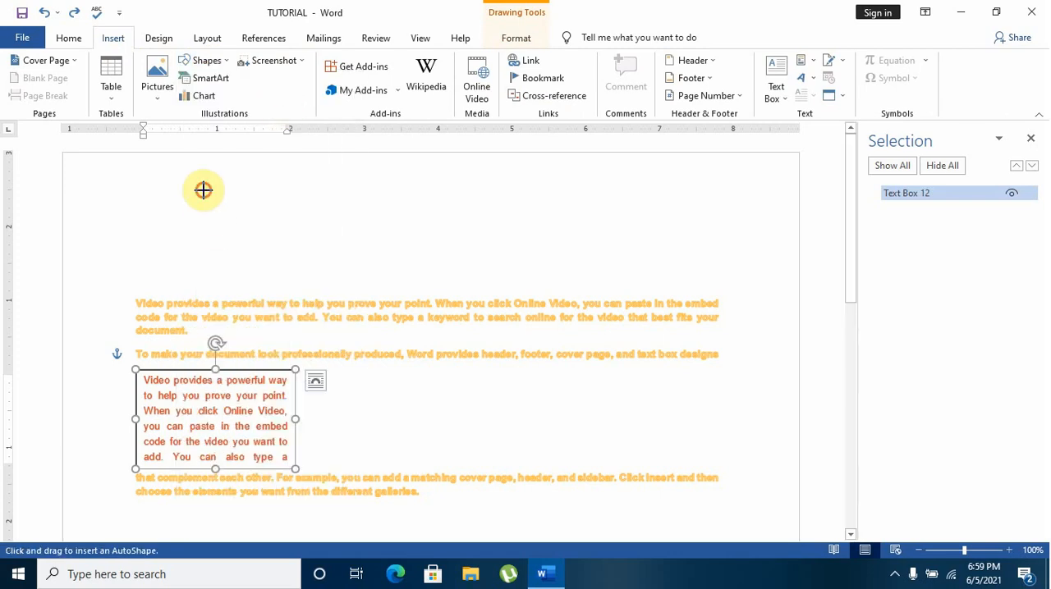
drag(204, 189, 414, 266)
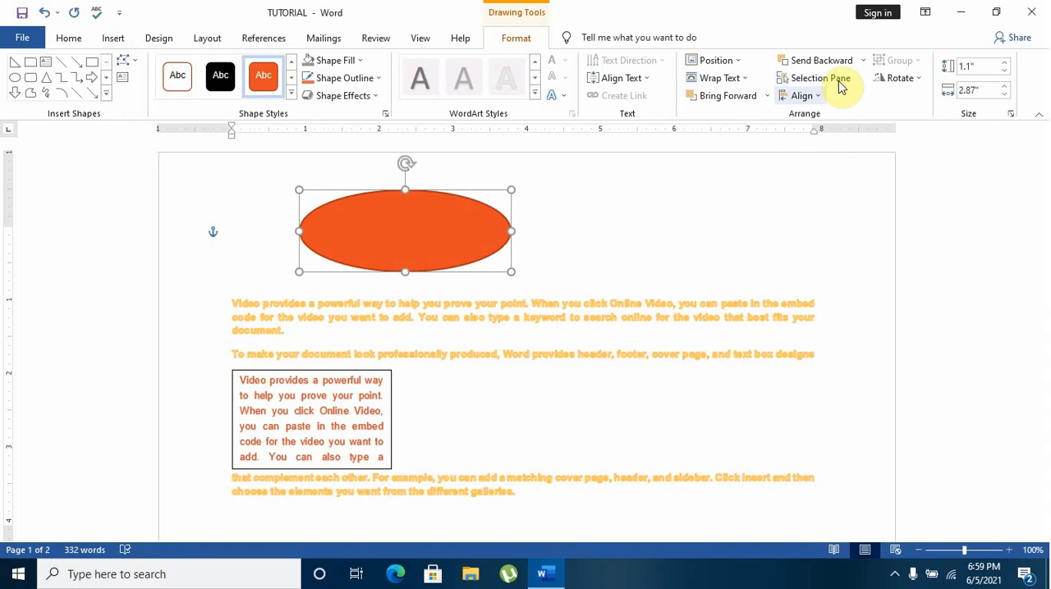
Draw a rectangle with rounded top corners, about 1.05" high and 2.09" wide, beside the oval above the first paragraph
click(938, 199)
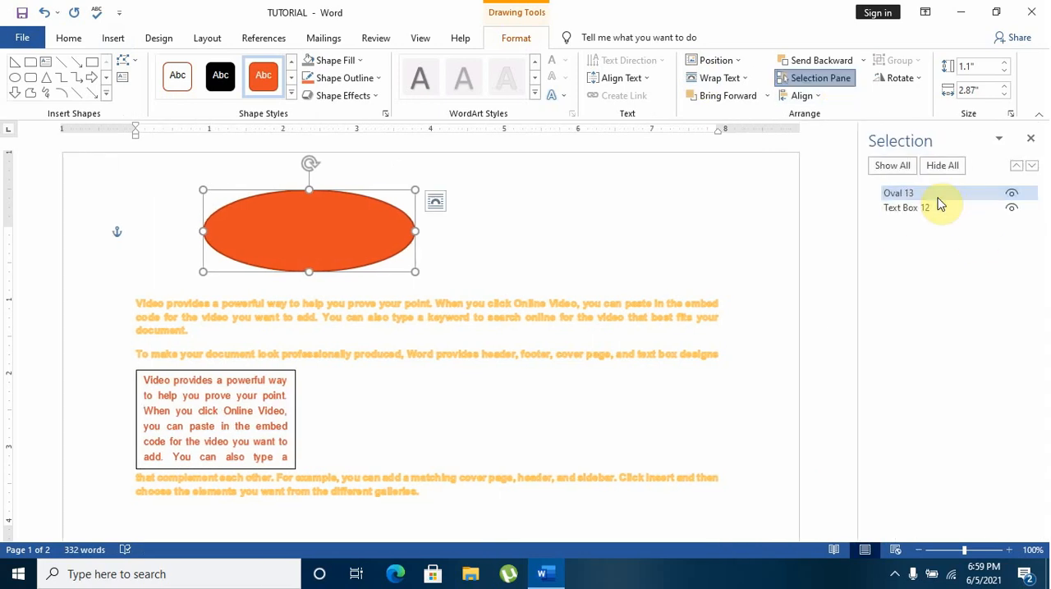
click(120, 44)
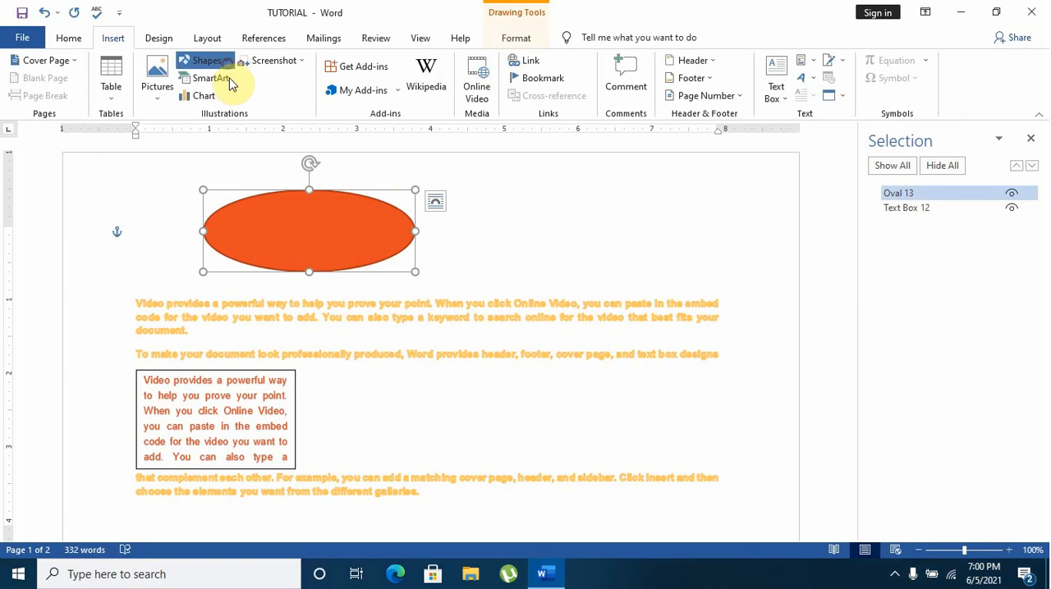
click(207, 60)
click(285, 175)
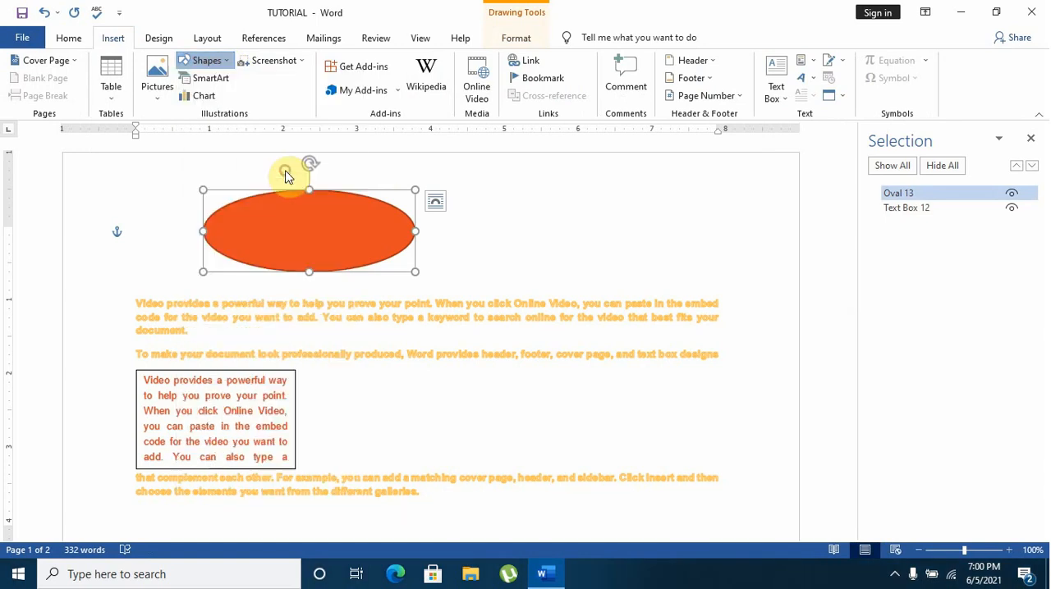
drag(561, 187, 717, 266)
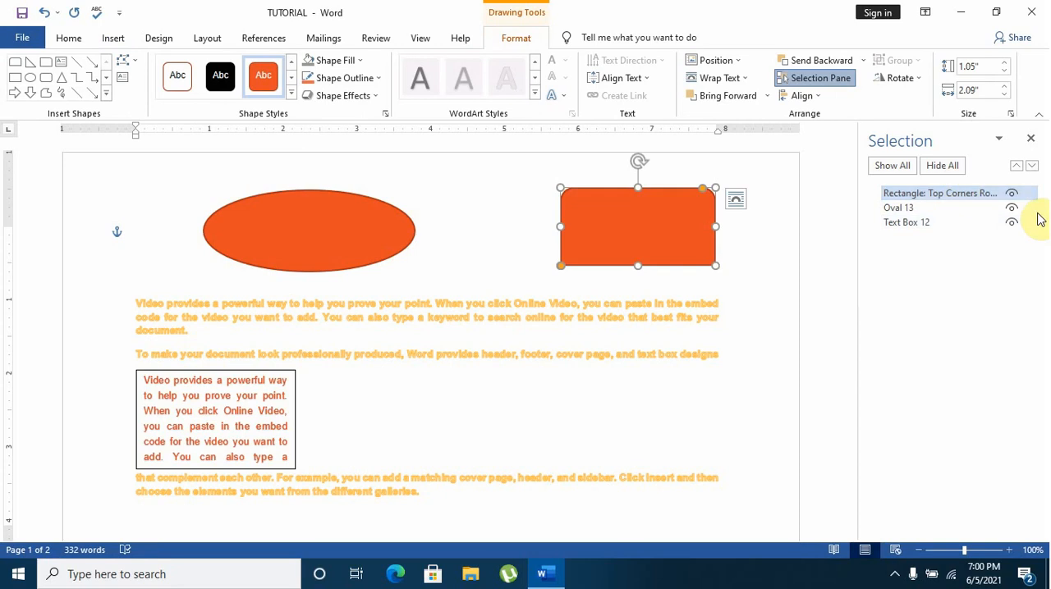
Hide the rectangle, the oval and the text box one by one in the Selection pane, and show each of them again
click(1011, 194)
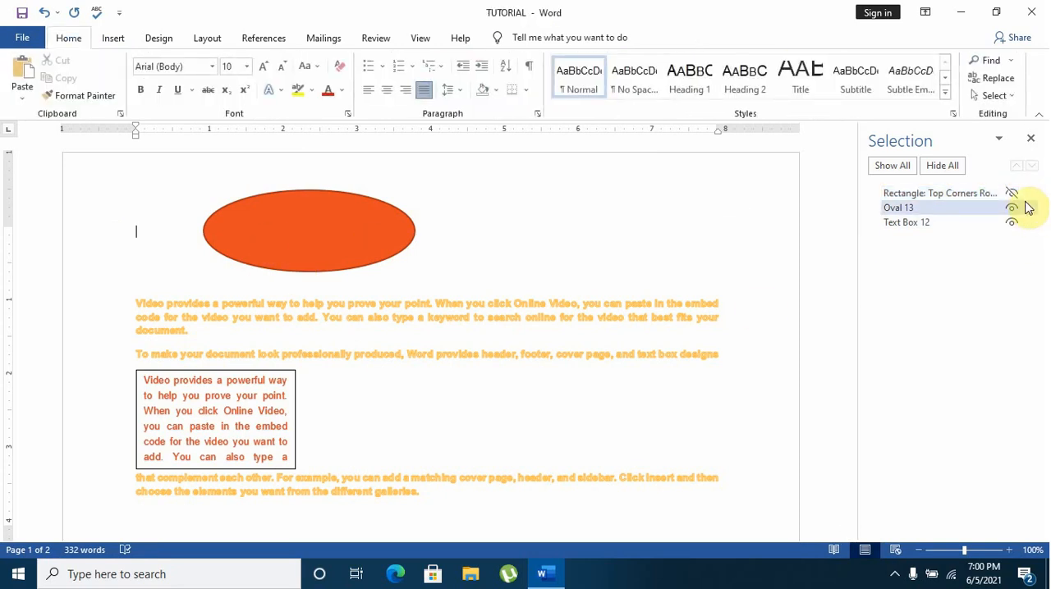
click(1011, 209)
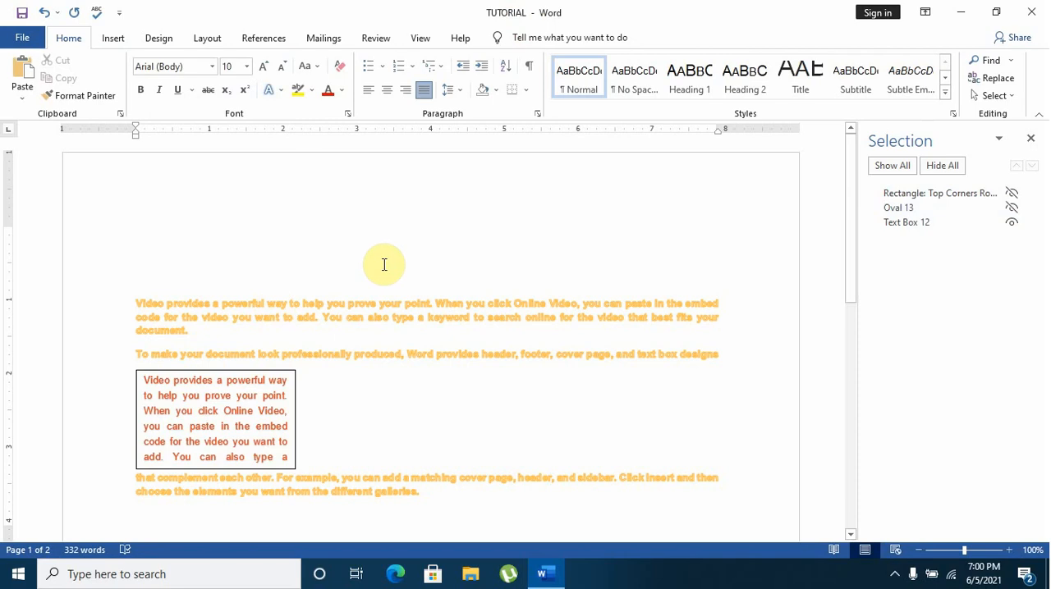
click(1015, 224)
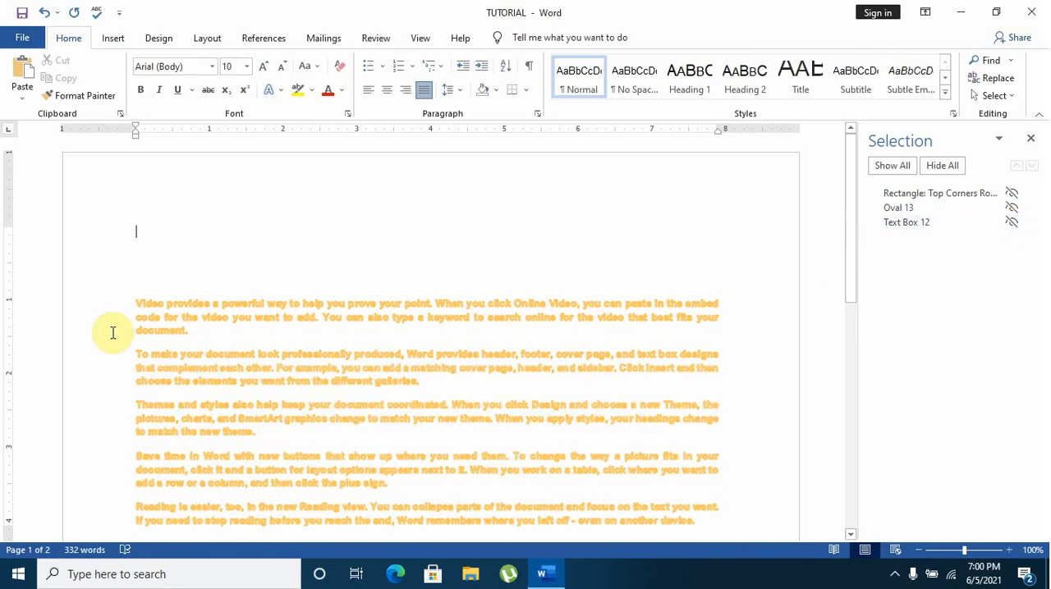
click(1010, 223)
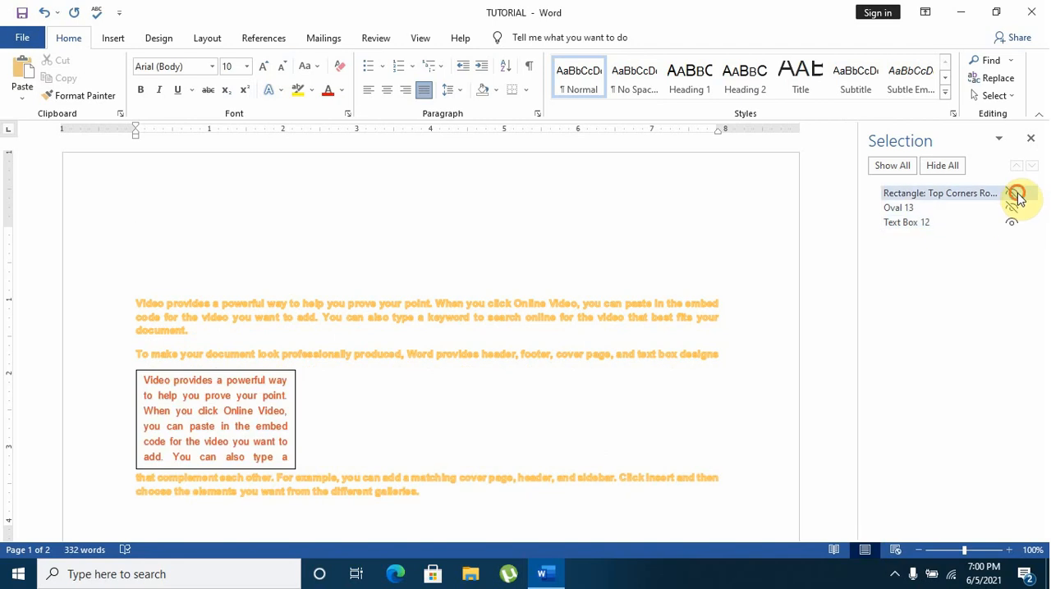
click(1011, 193)
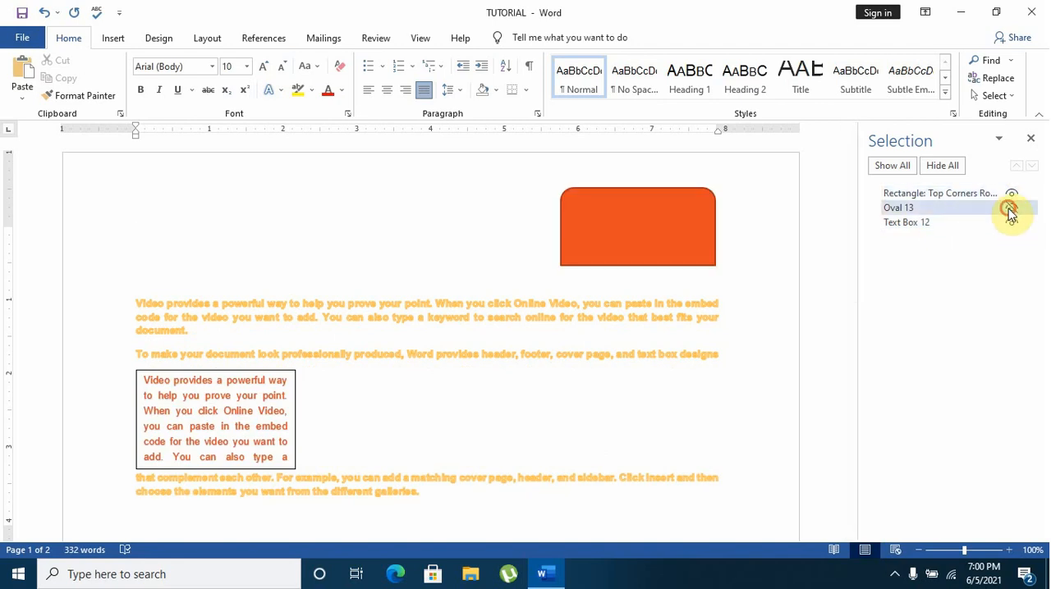
click(1009, 208)
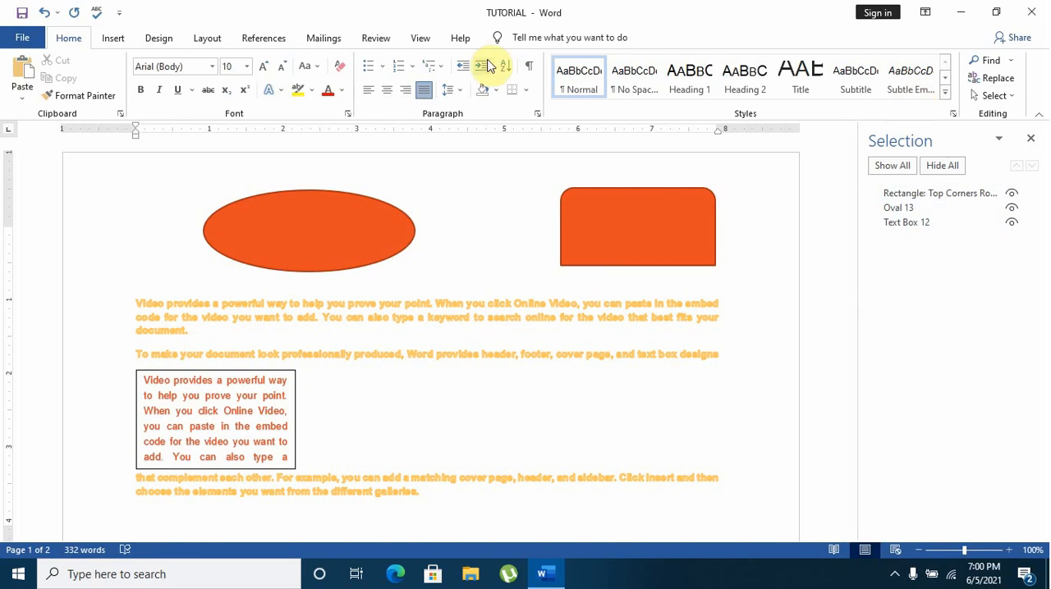
Select the rectangle, hide all objects on the page at once, and show them all again
click(611, 243)
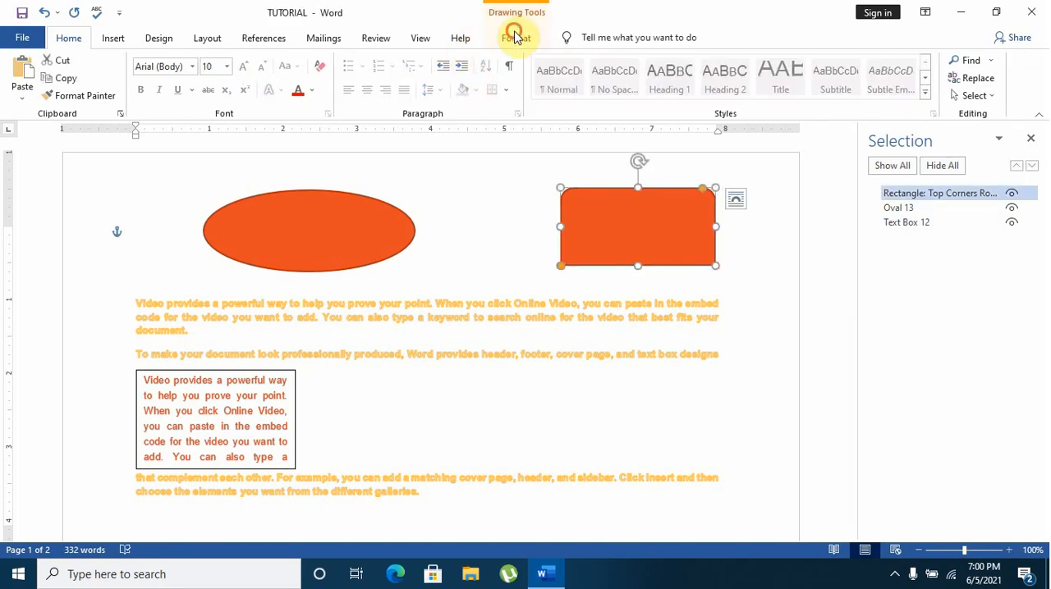
click(515, 37)
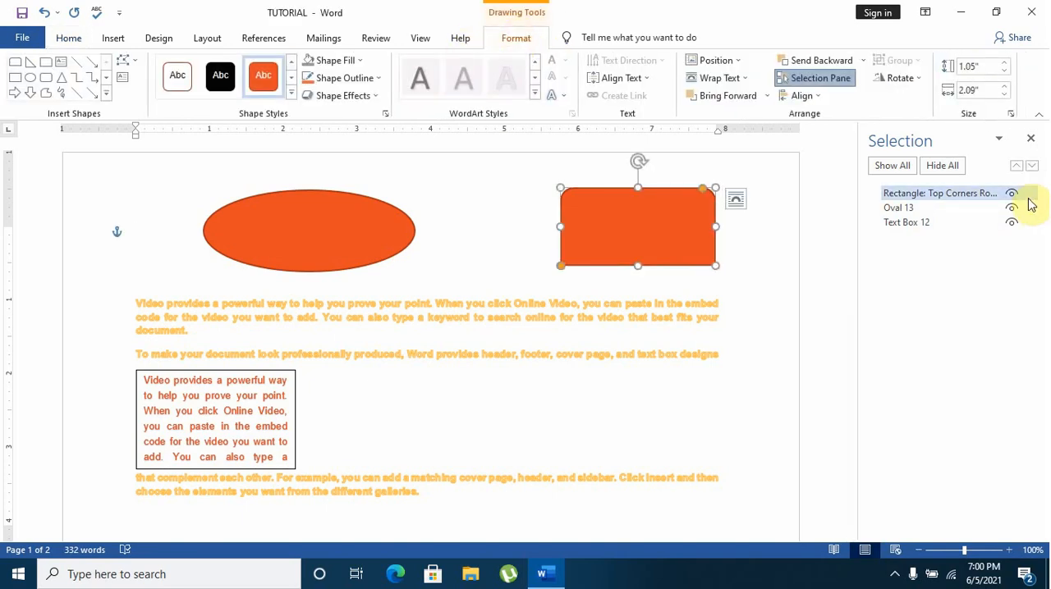
click(934, 172)
click(901, 166)
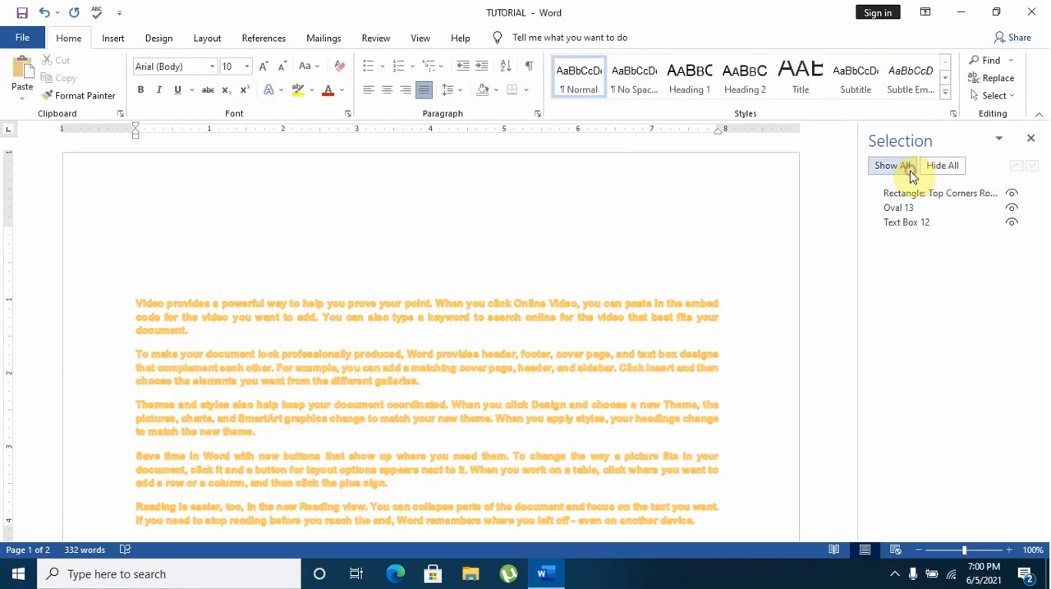
Switch the visibility of the individual objects off and on again, and close the Selection pane
click(1012, 207)
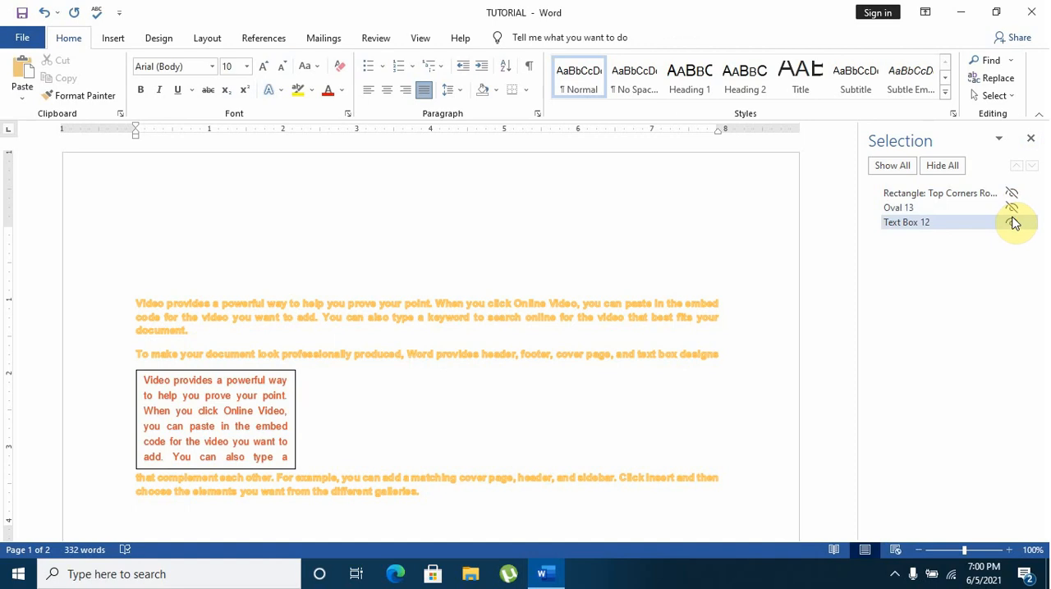
click(1011, 195)
click(1011, 207)
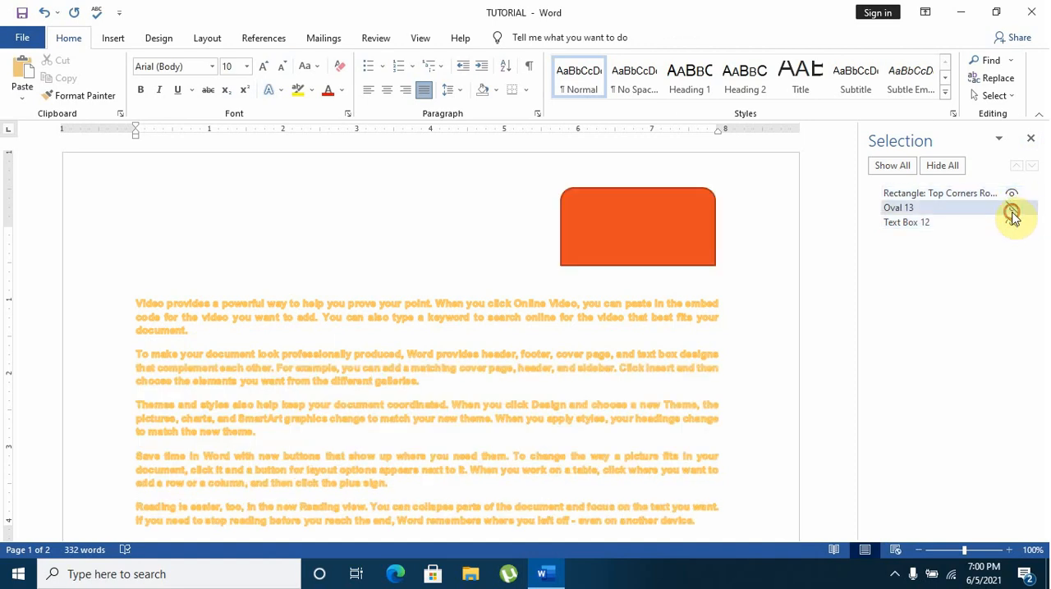
click(1011, 221)
click(1031, 143)
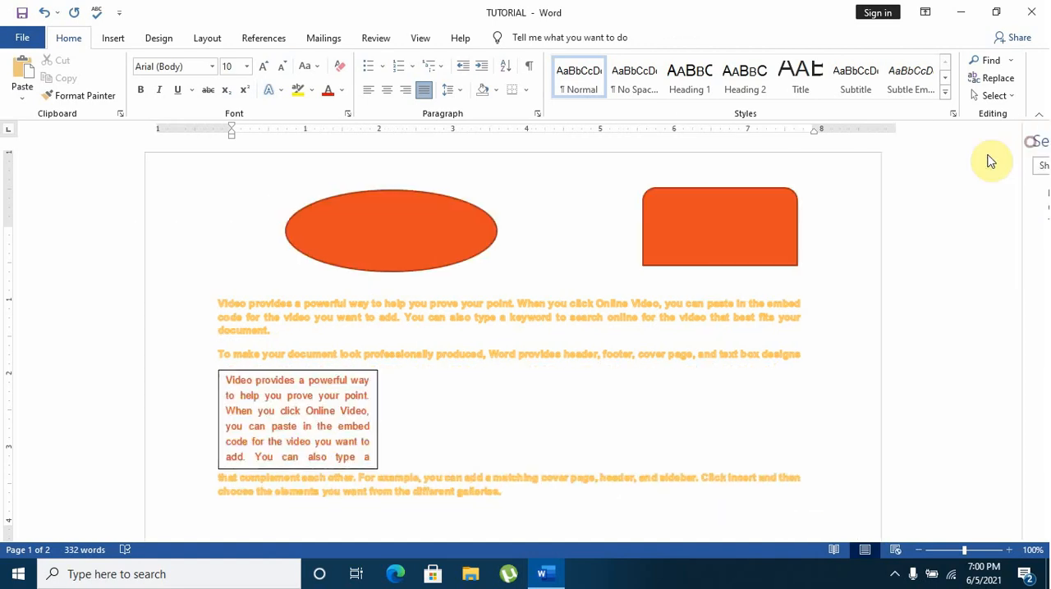
Change the oval above the first paragraph into the Smiley Face shape
click(408, 204)
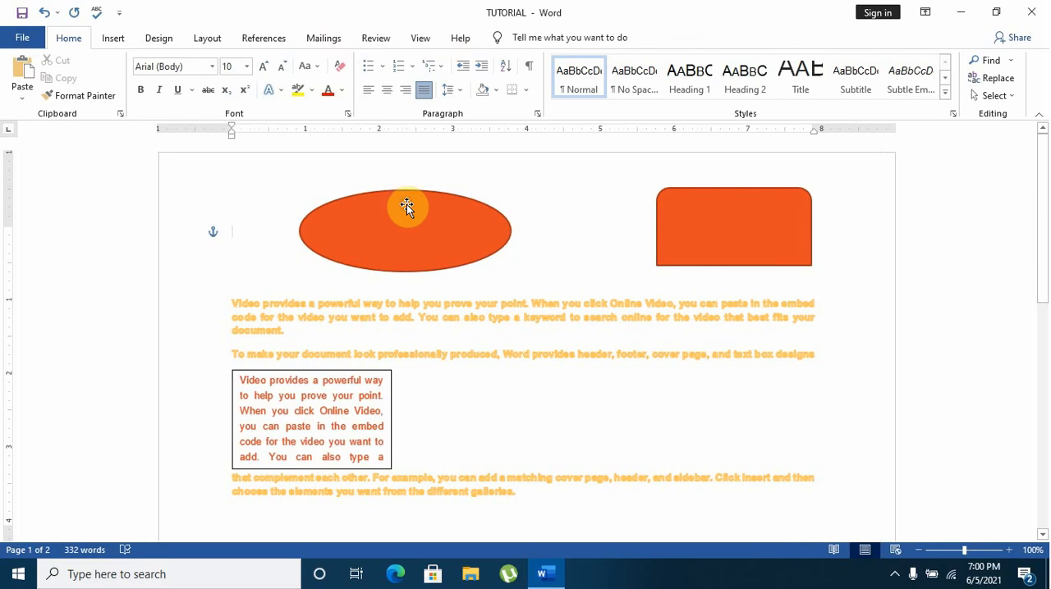
click(515, 41)
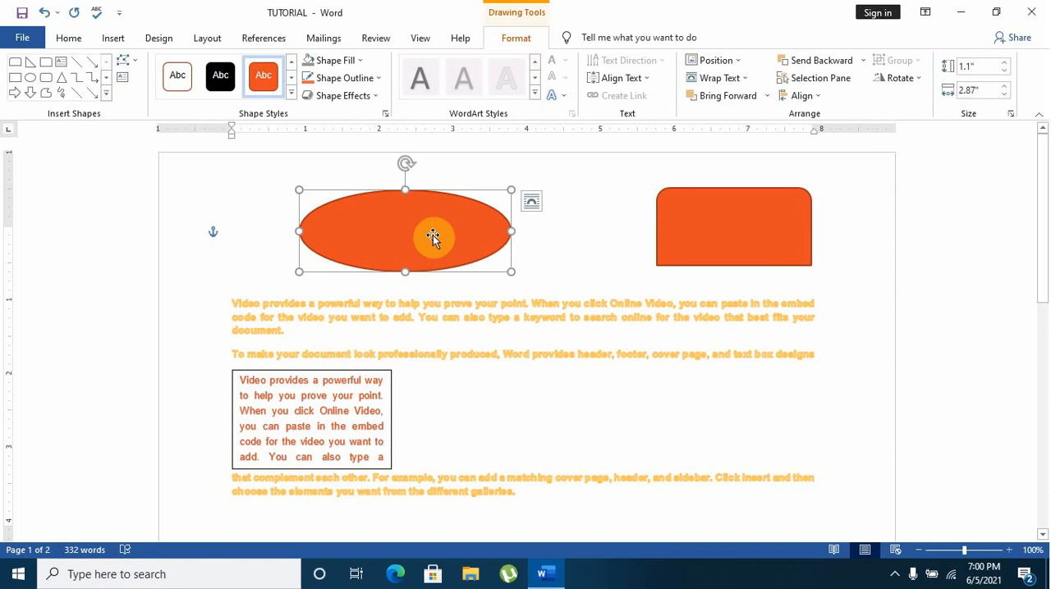
click(136, 60)
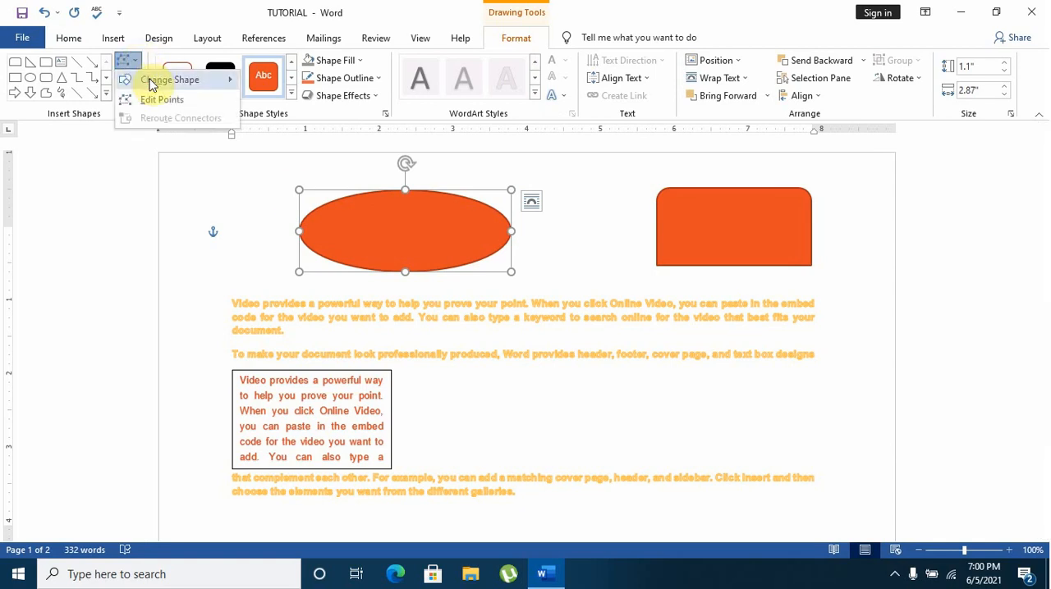
mouse_move(194, 79)
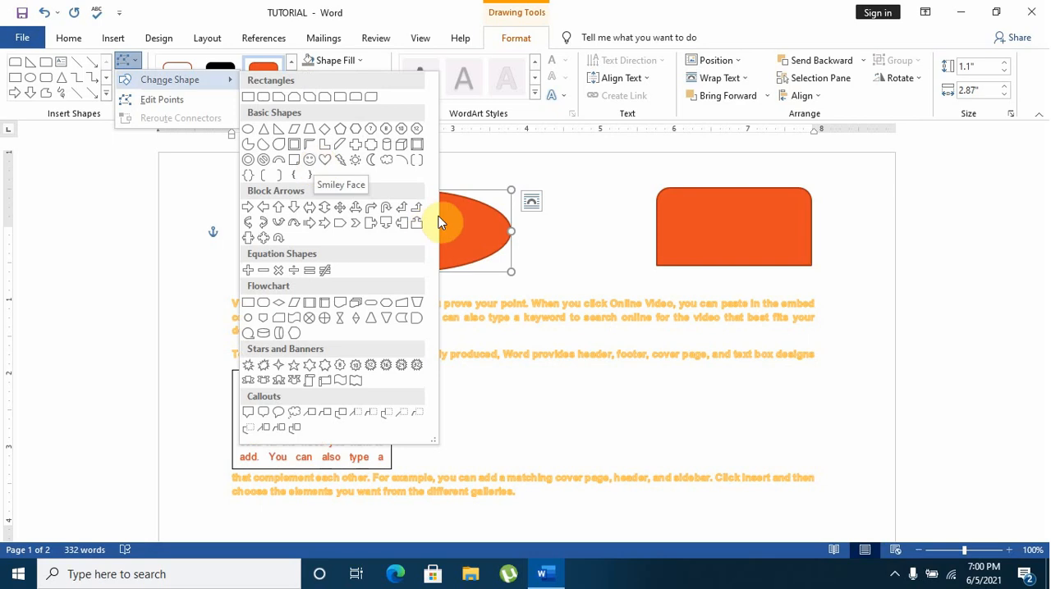
click(313, 166)
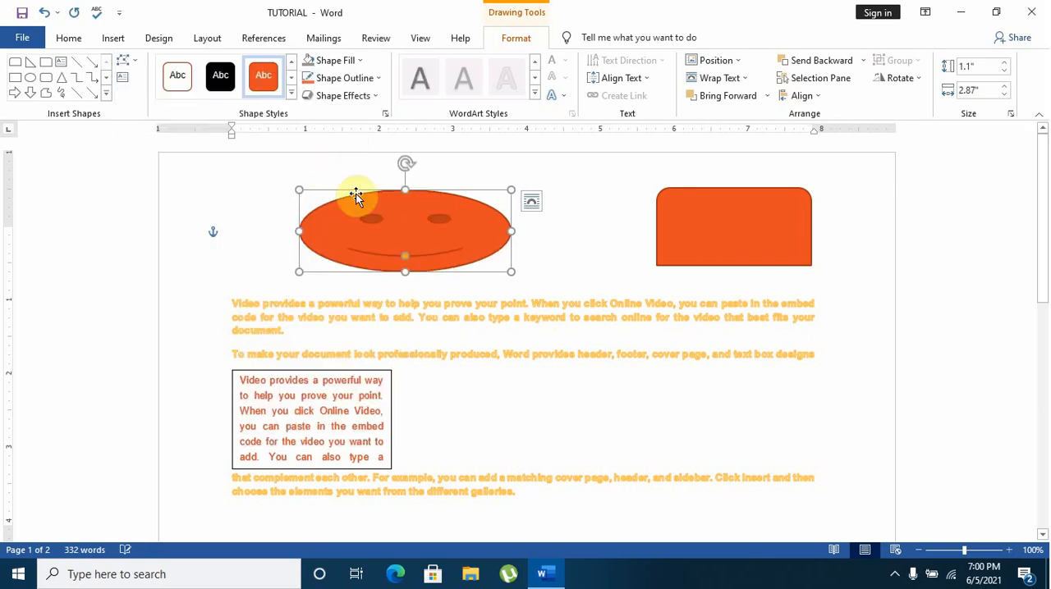
Change the smiley face into the Partial Circle basic shape
click(137, 62)
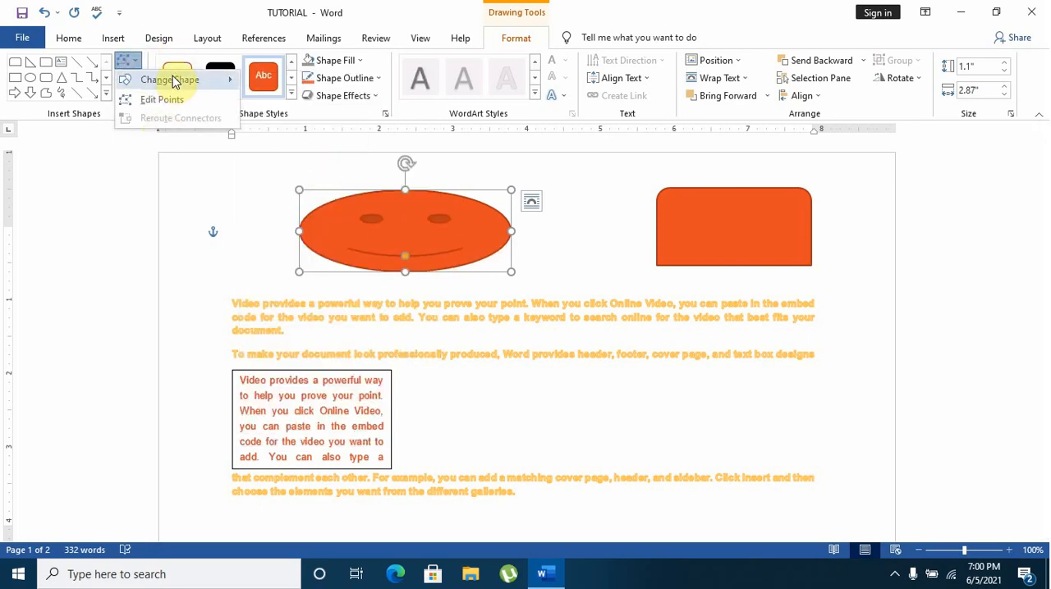
mouse_move(173, 79)
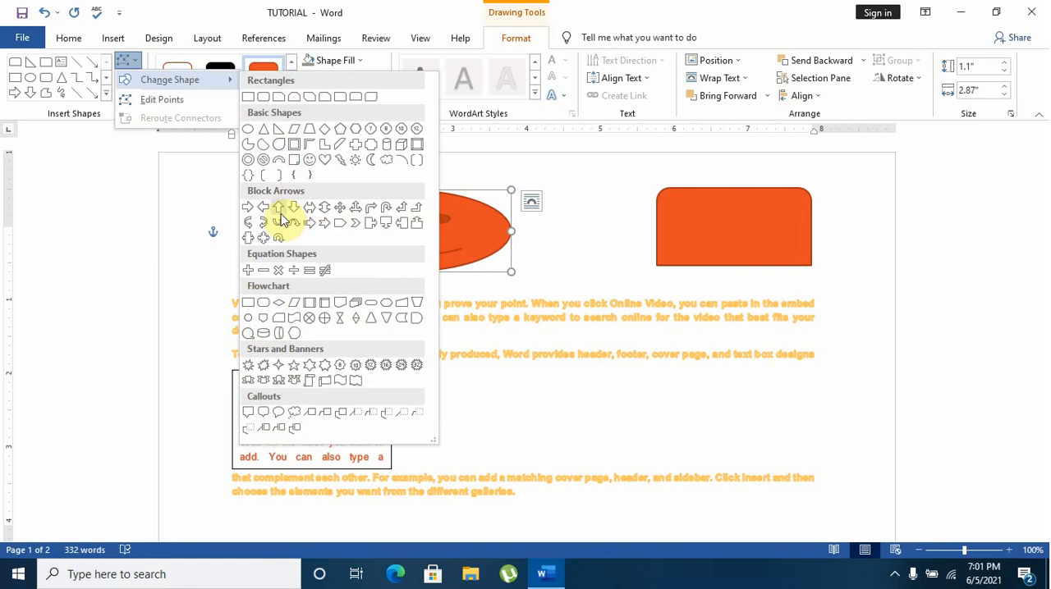
click(244, 145)
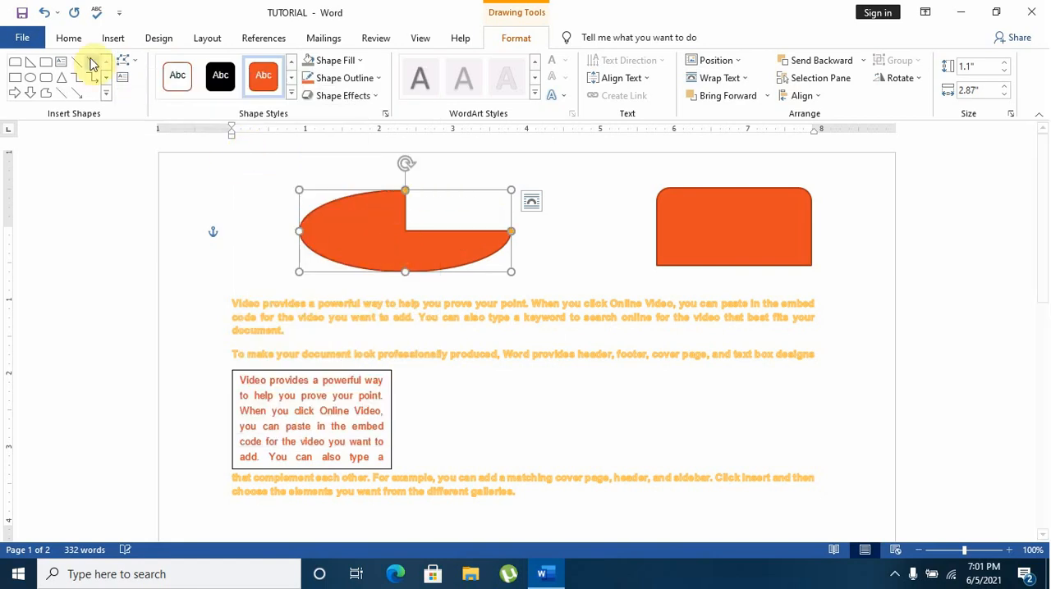
Change the partial circle into the Heart basic shape
click(132, 63)
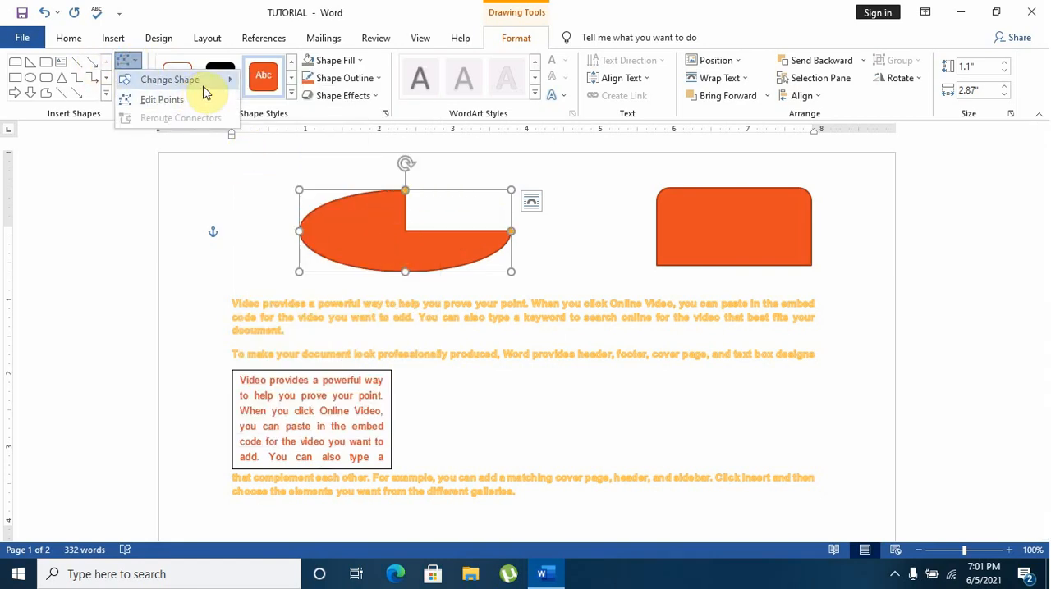
mouse_move(203, 87)
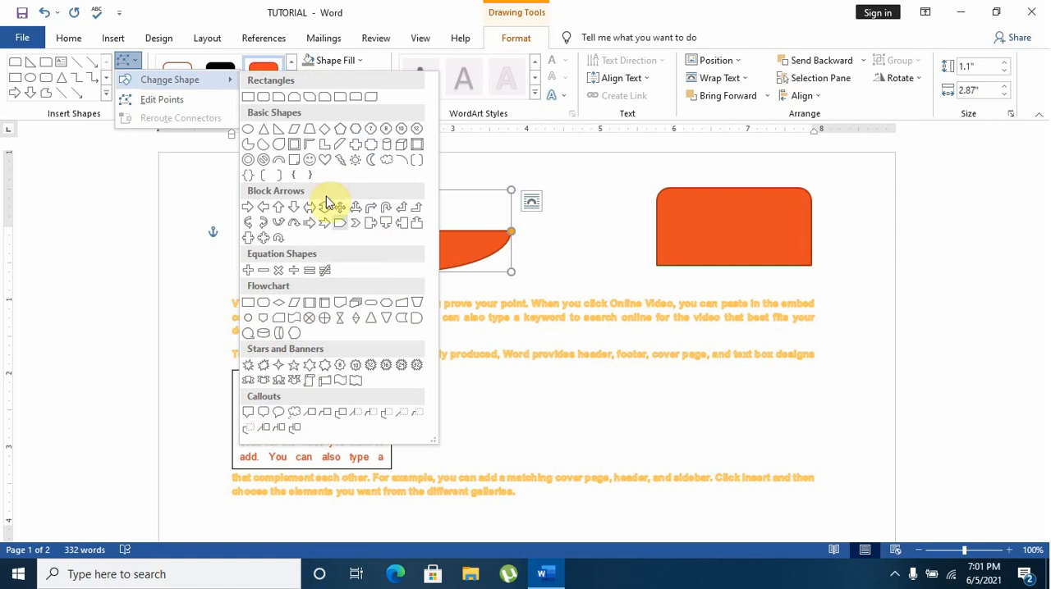
click(325, 163)
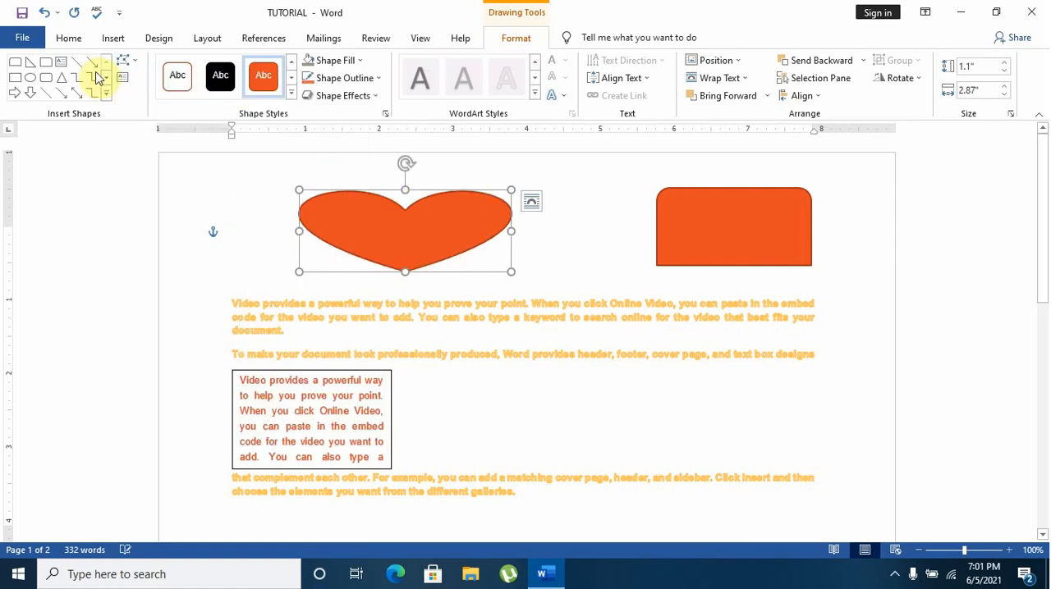
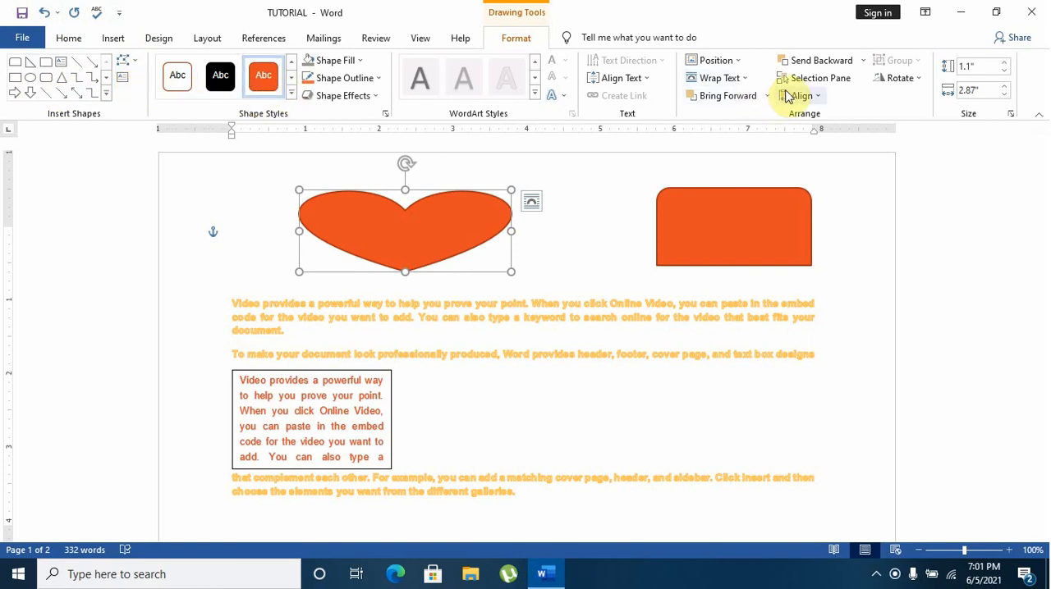
Move the orange rounded rectangle so it overlaps the heart's right side, and apply the white-filled, orange-outlined preset style
click(862, 61)
click(863, 60)
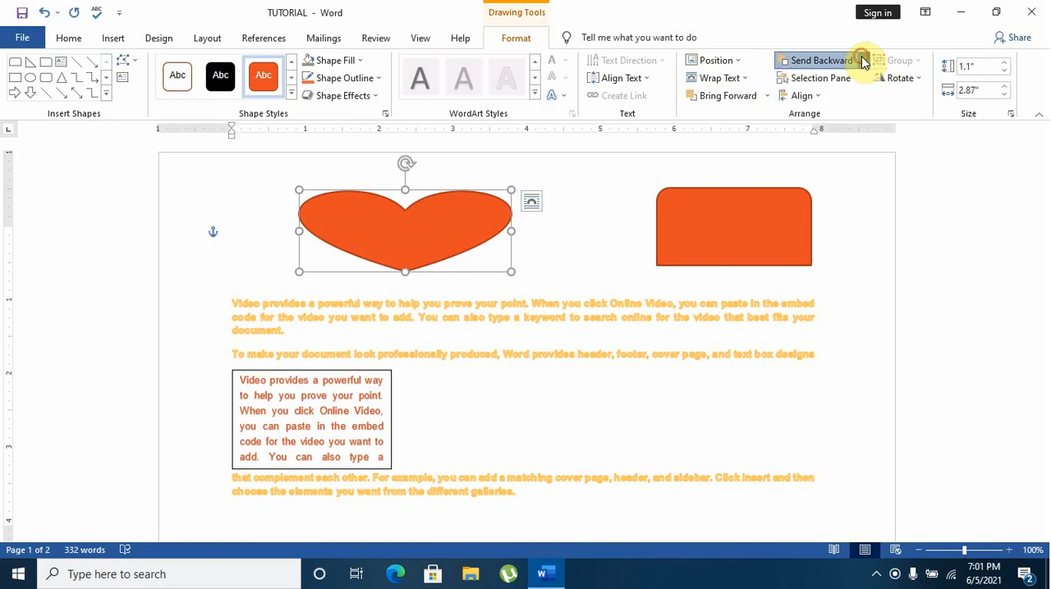
drag(759, 231, 537, 233)
click(177, 82)
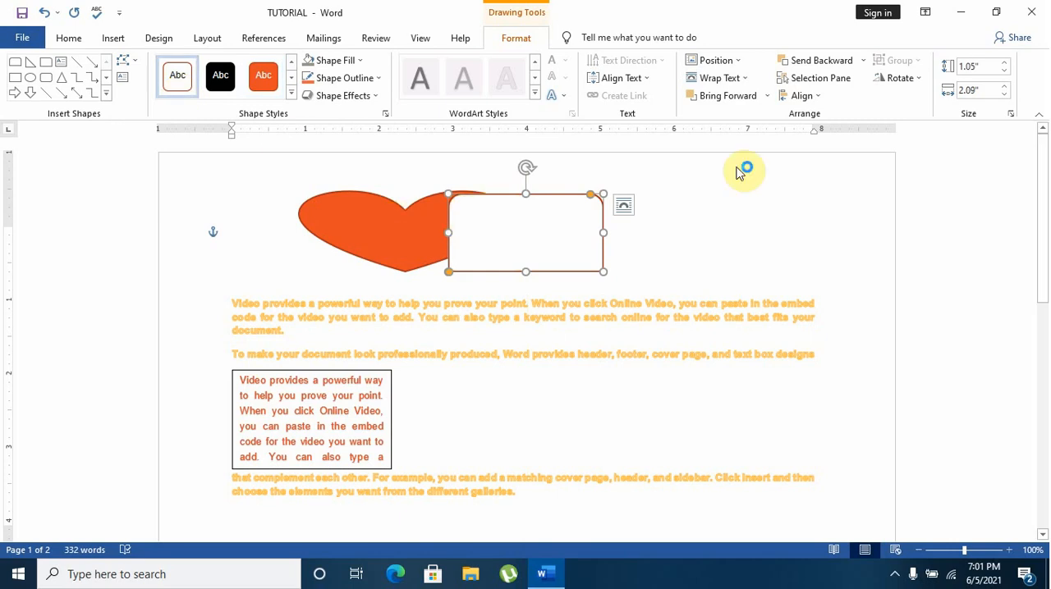
Send the white rounded rectangle to the back, behind the heart, and bring it to the front again
click(864, 60)
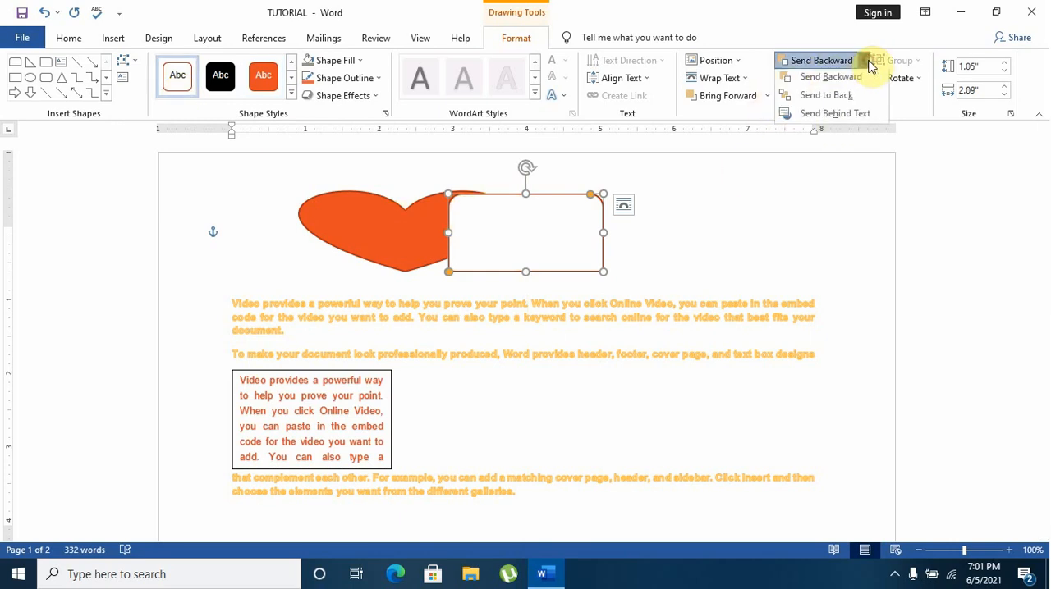
click(859, 99)
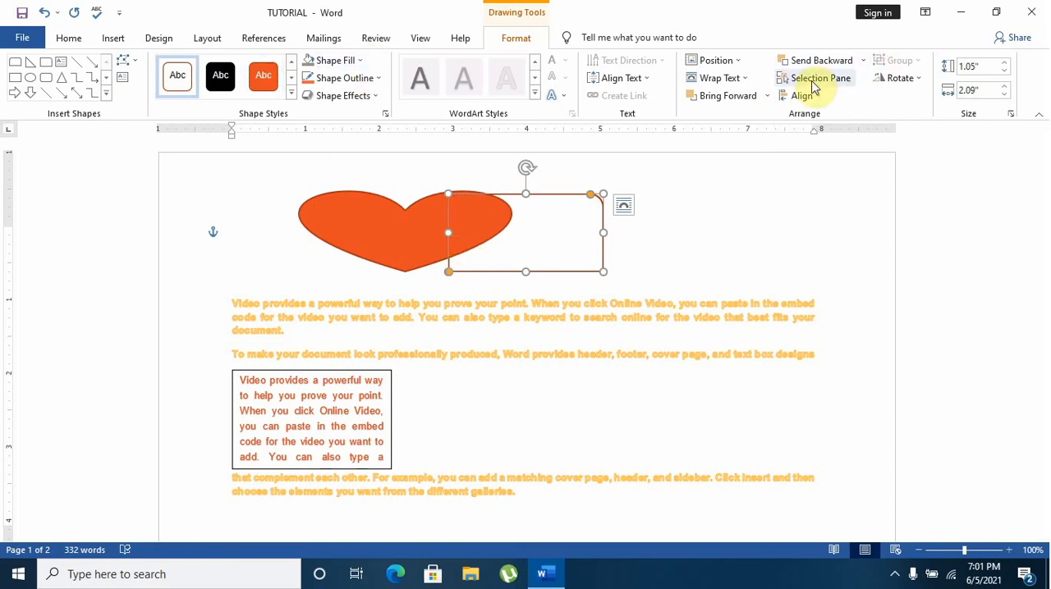
click(765, 96)
click(745, 120)
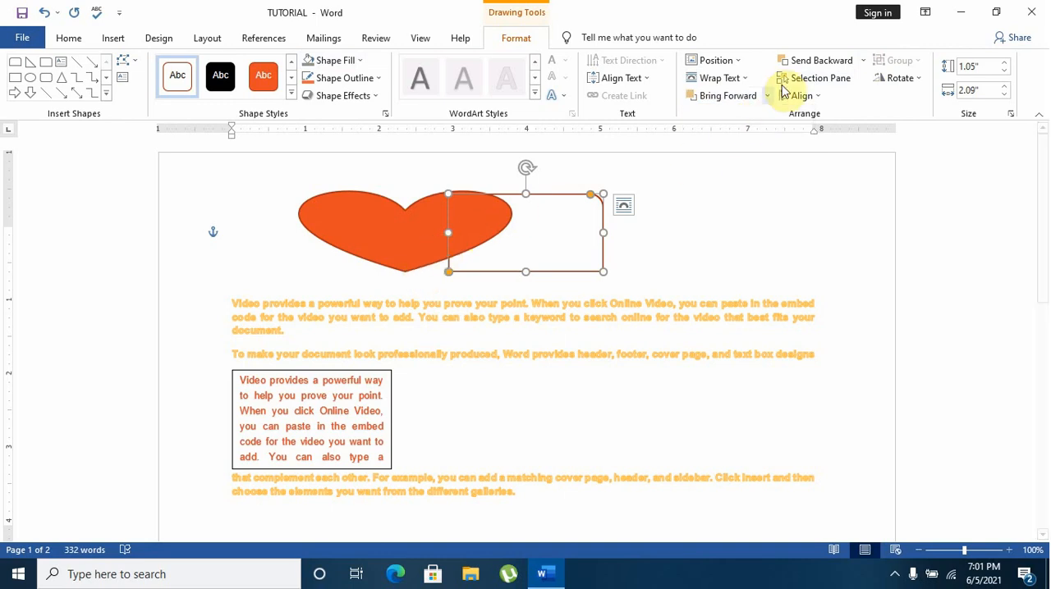
click(765, 95)
click(753, 133)
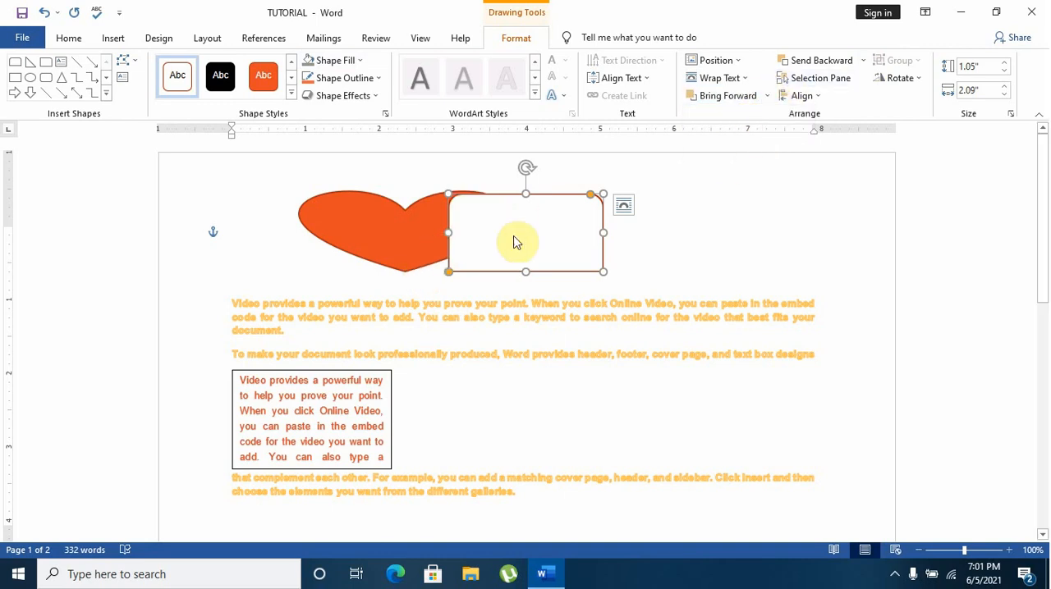
Try a black outline on the rounded rectangle, and undo the recent edits back to the partial circle
click(378, 80)
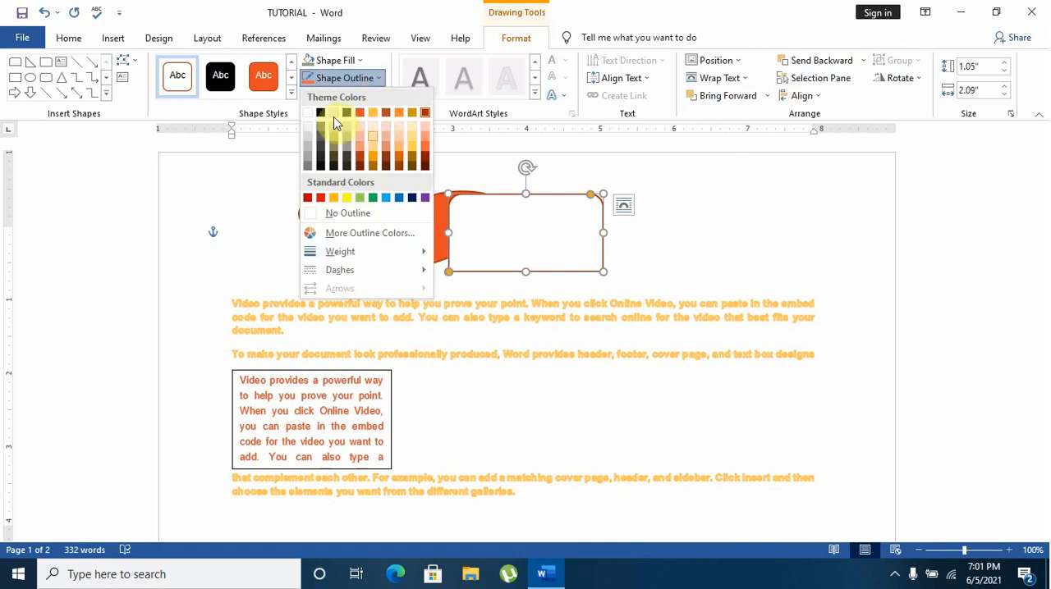
click(322, 116)
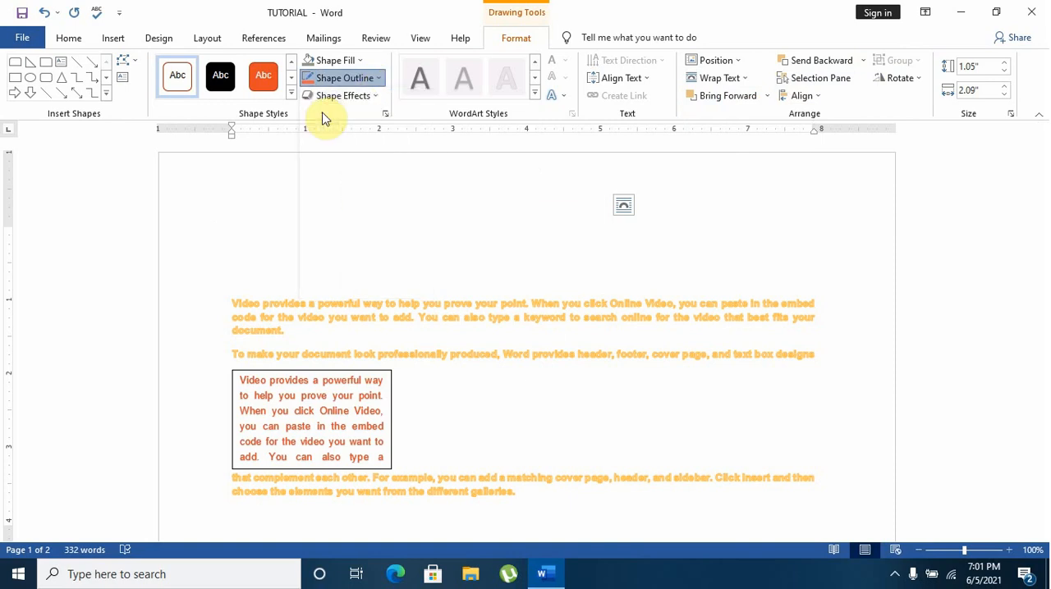
click(494, 227)
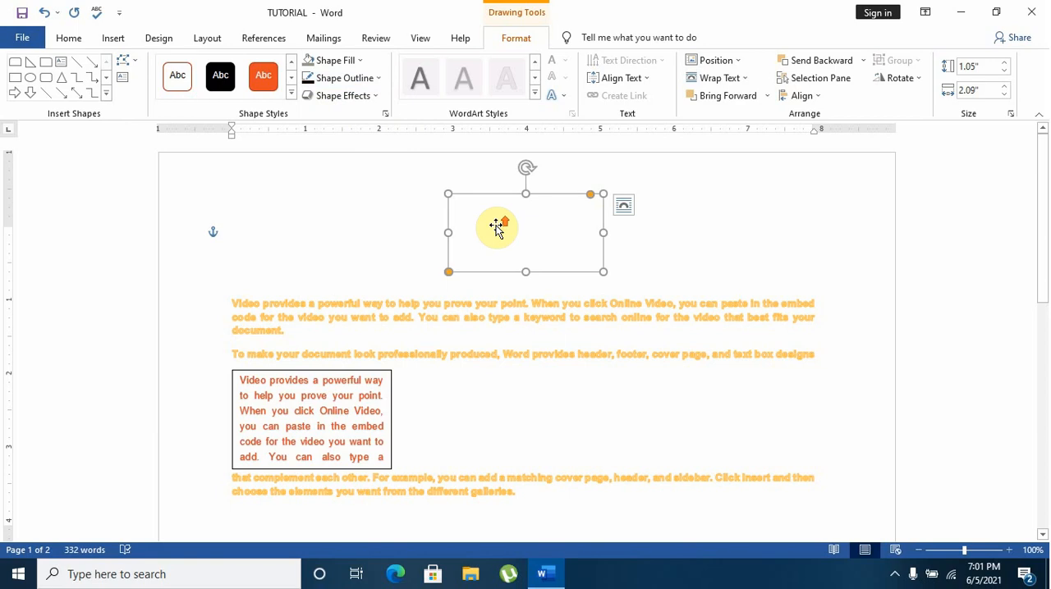
click(39, 15)
click(39, 14)
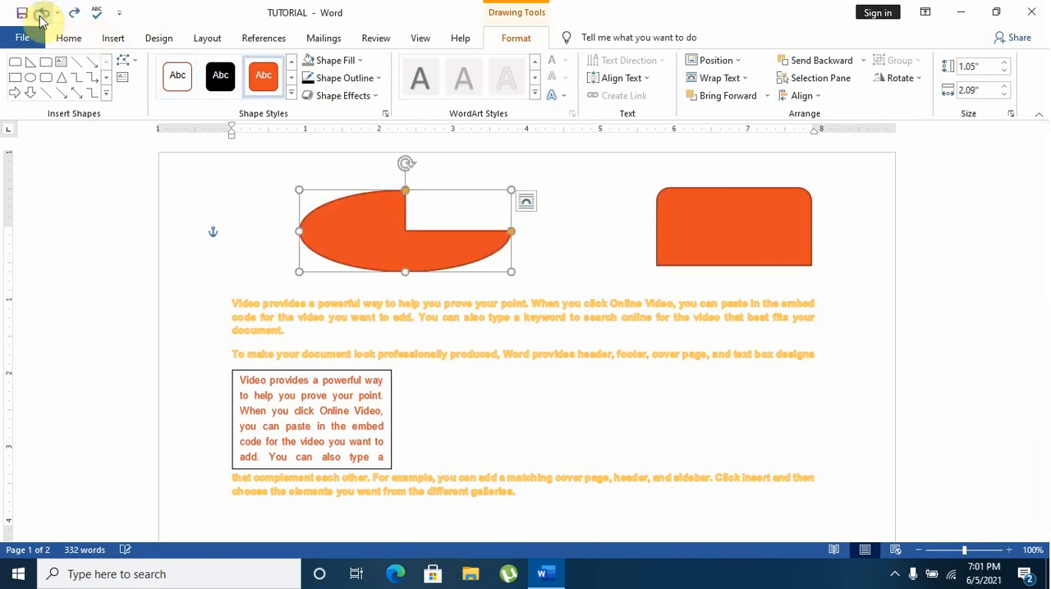
Move the rounded rectangle slightly down and closer to the partial circle above the first paragraph
drag(727, 211, 678, 239)
click(412, 222)
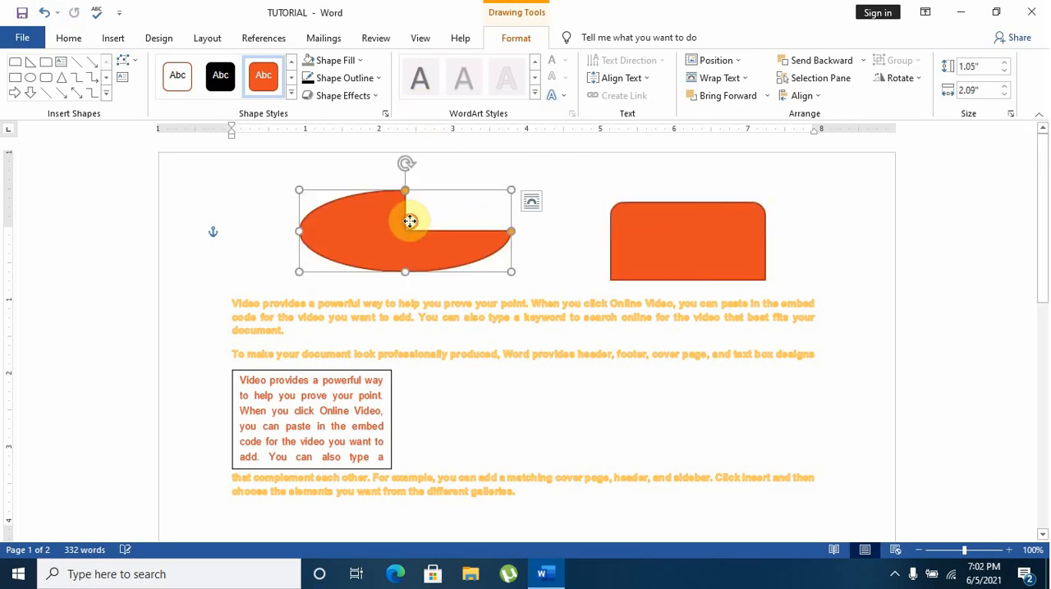
click(411, 222)
scroll(444, 271, down, 1)
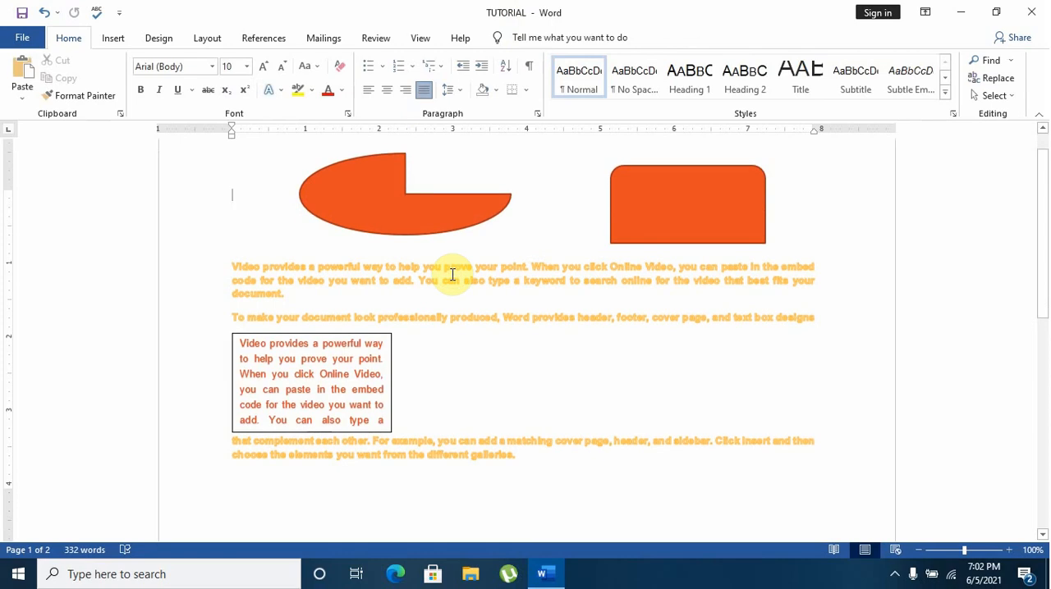
scroll(453, 274, up, 1)
Select and delete all the shapes, the text box and the text to empty the document
drag(237, 185, 636, 504)
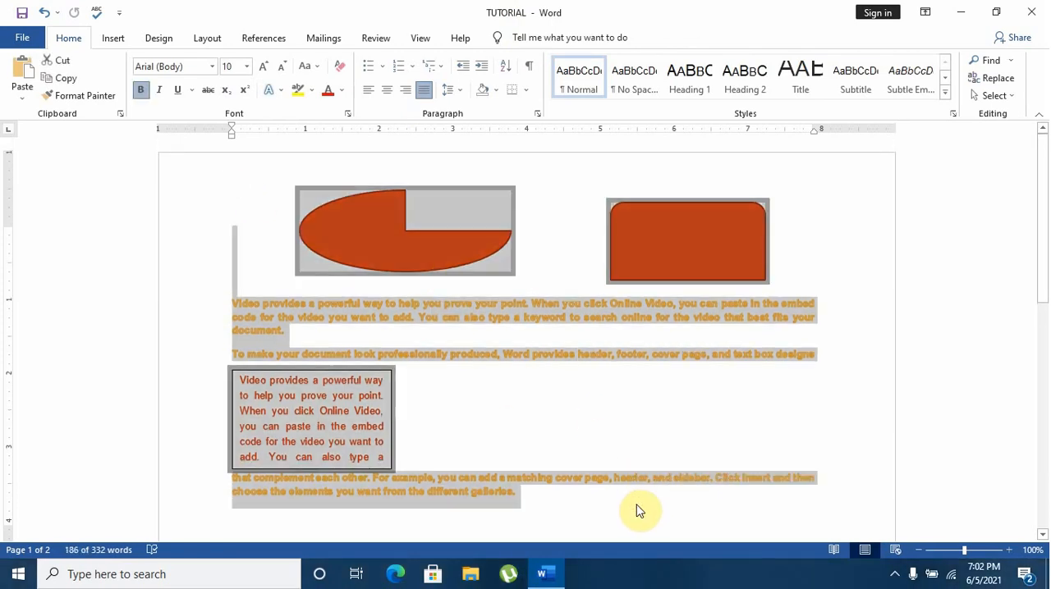
key(Delete)
drag(826, 366, 230, 218)
key(Delete)
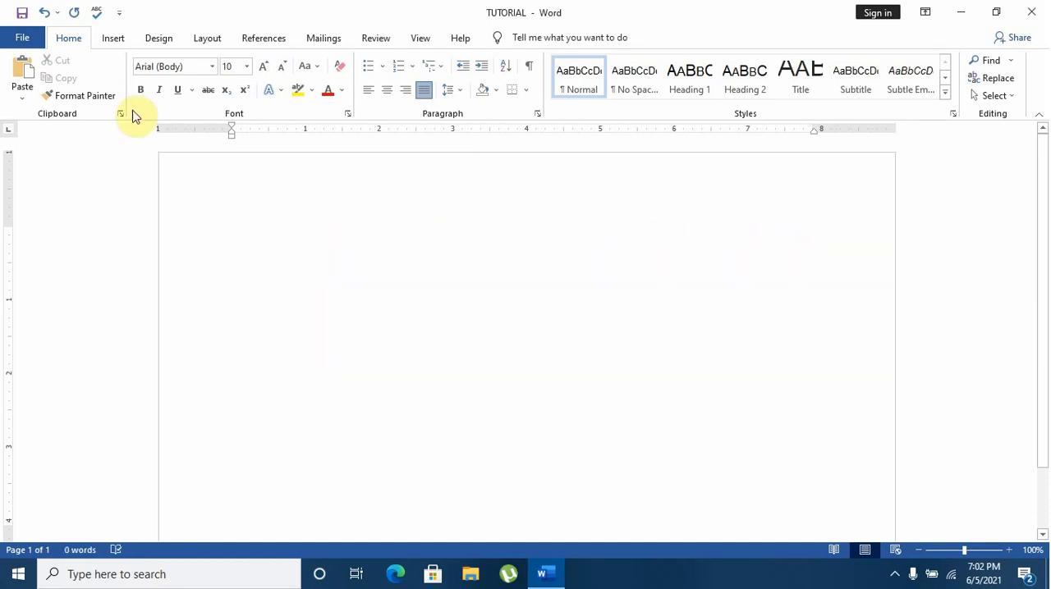
Insert a rectangle with one rounded and one snipped top corner, about 1.78" high and 2.48" wide, with the white-filled, orange-outlined style
click(106, 38)
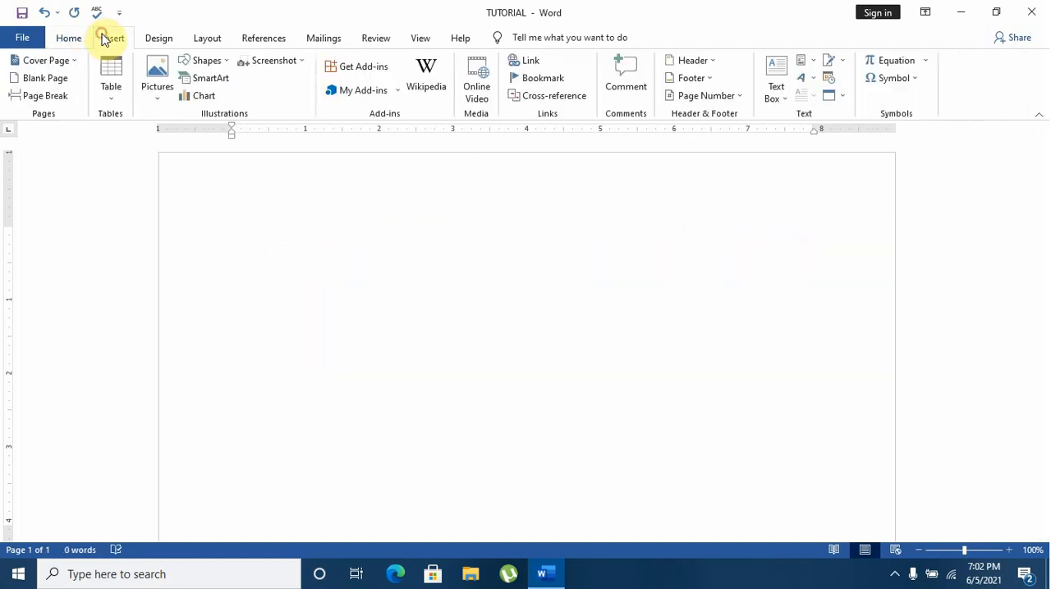
click(205, 61)
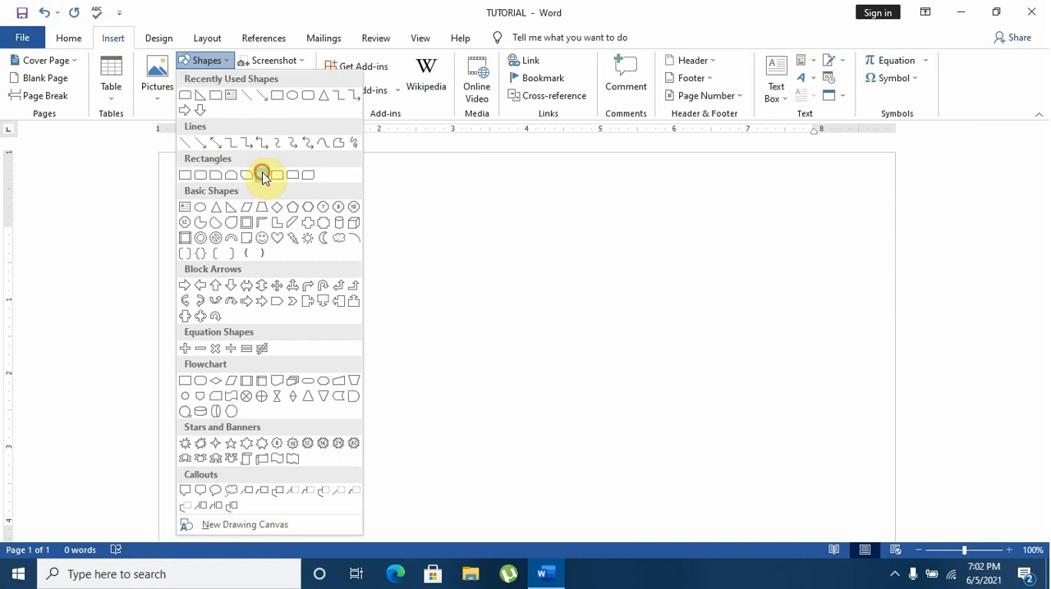
click(263, 177)
drag(276, 218, 460, 351)
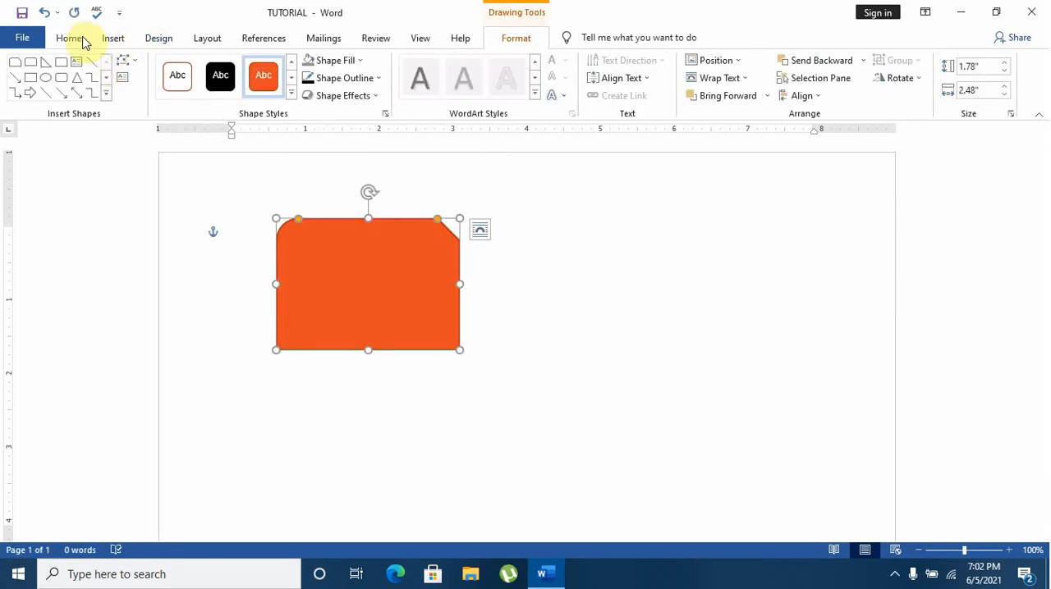
click(194, 86)
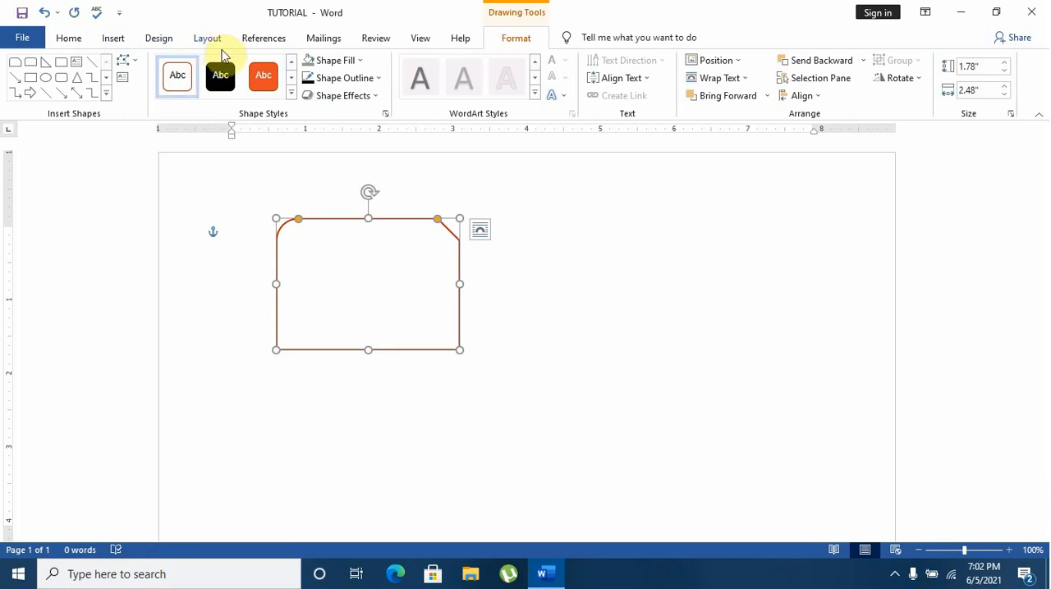
Insert an L-Shape about 2.28" high and 1.01" wide, and place it over the right side of the snipped rectangle
click(113, 41)
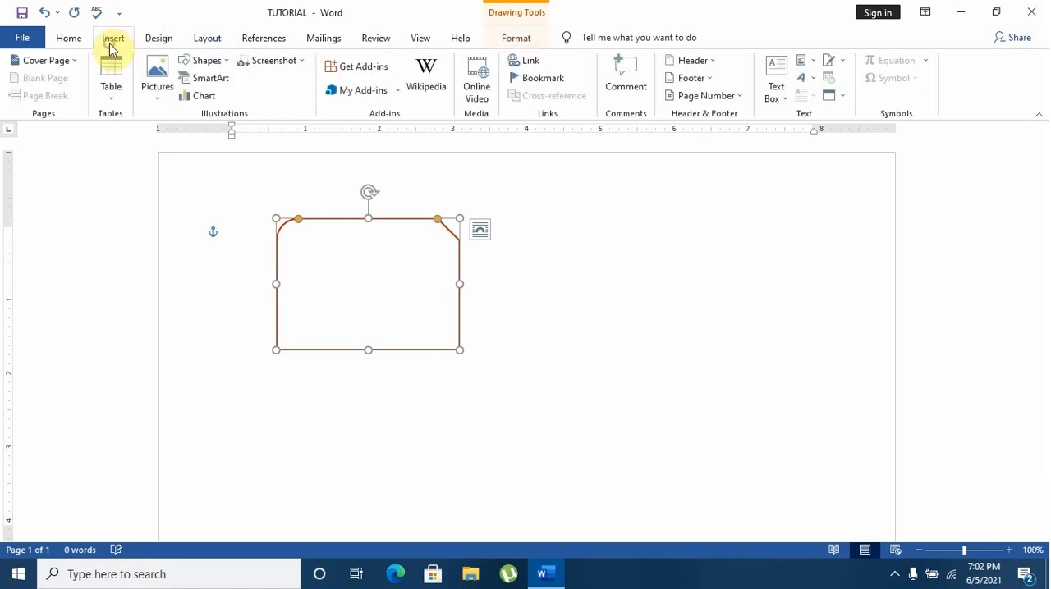
click(221, 63)
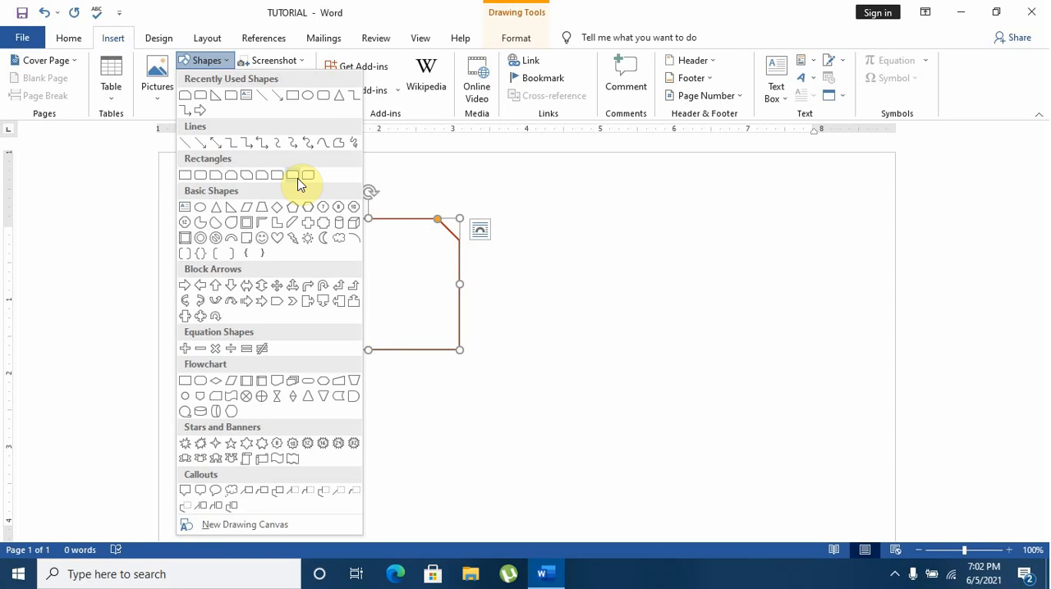
click(281, 229)
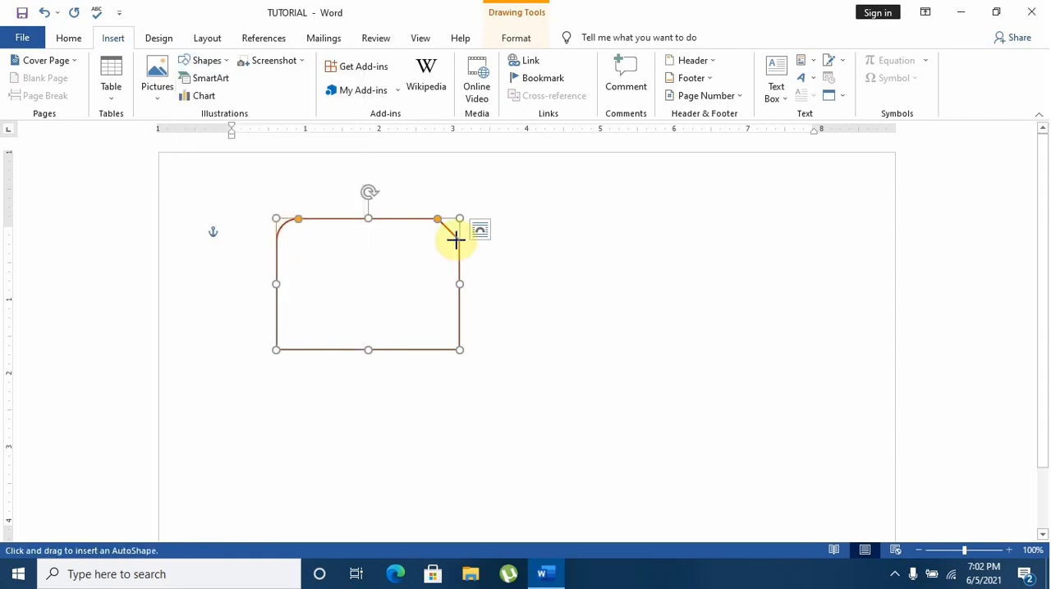
mouse_move(584, 212)
mouse_down()
mouse_move(516, 382)
mouse_move(502, 374)
mouse_up()
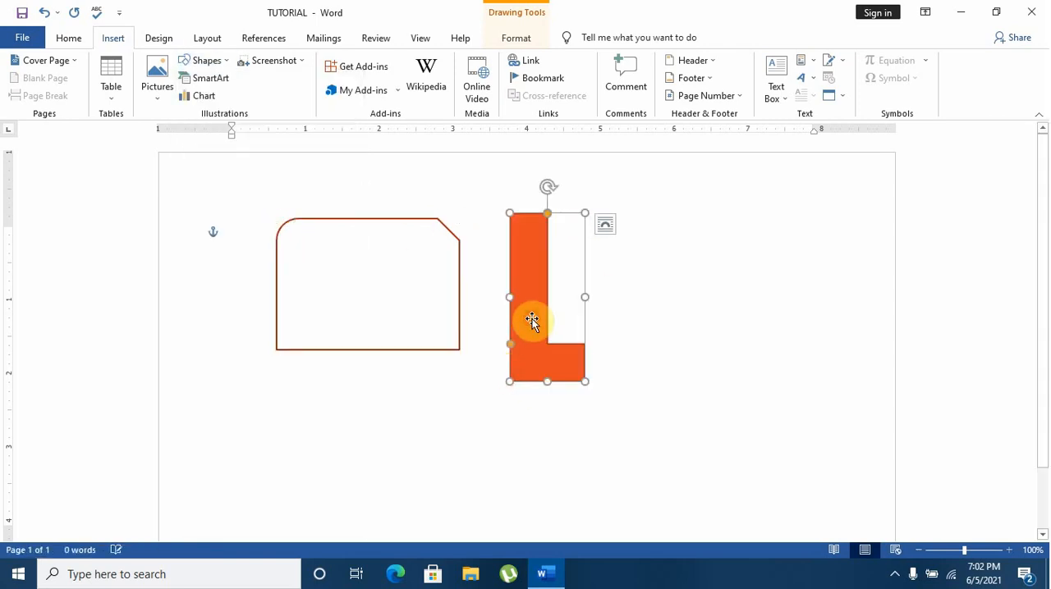
drag(533, 321, 417, 302)
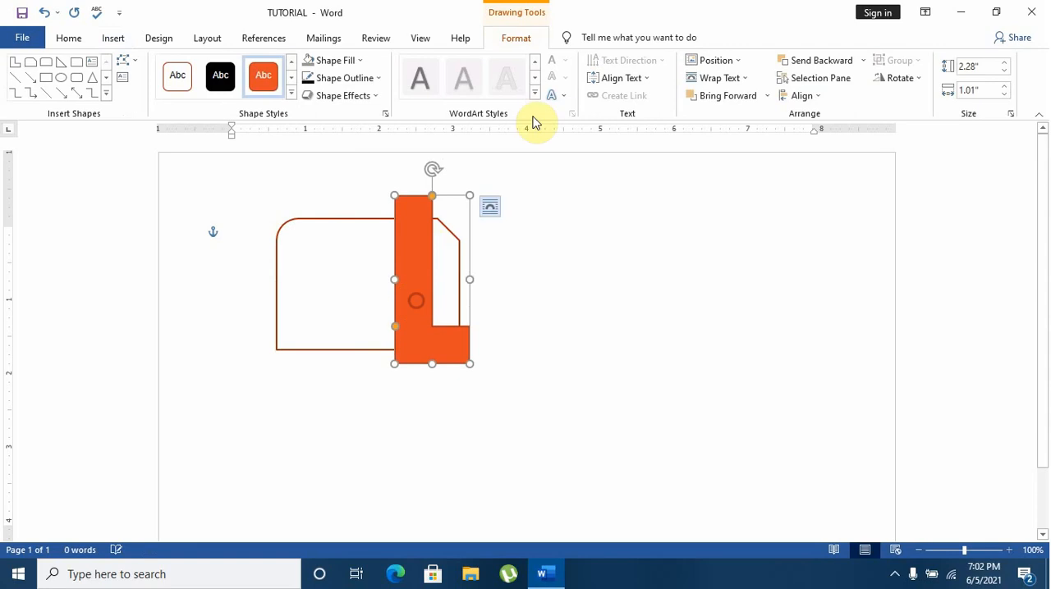
Send the orange L-shape to the back, behind the snipped rectangle, and bring it to the front again
click(867, 63)
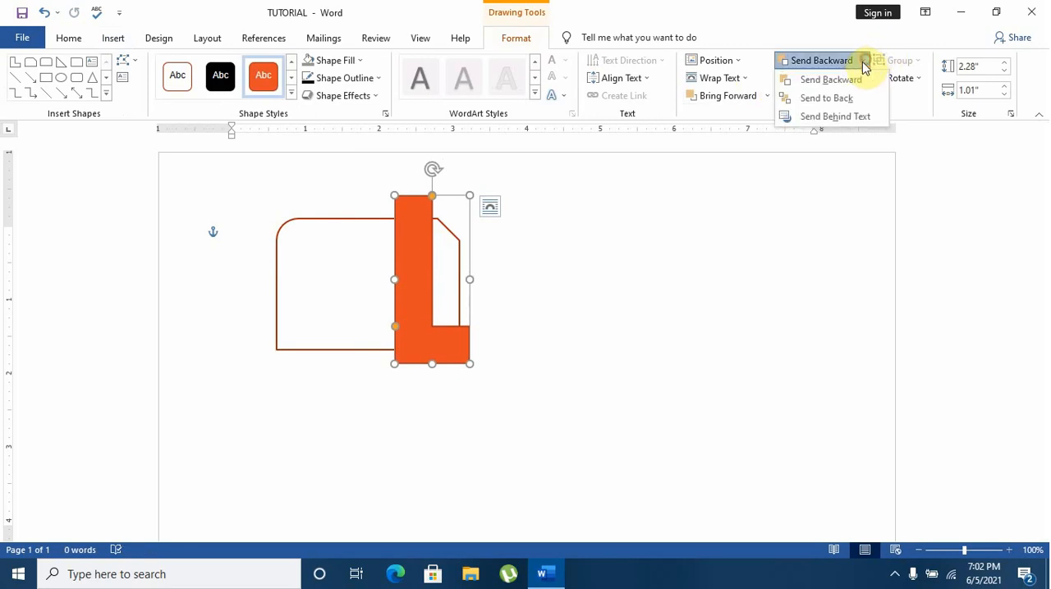
click(856, 97)
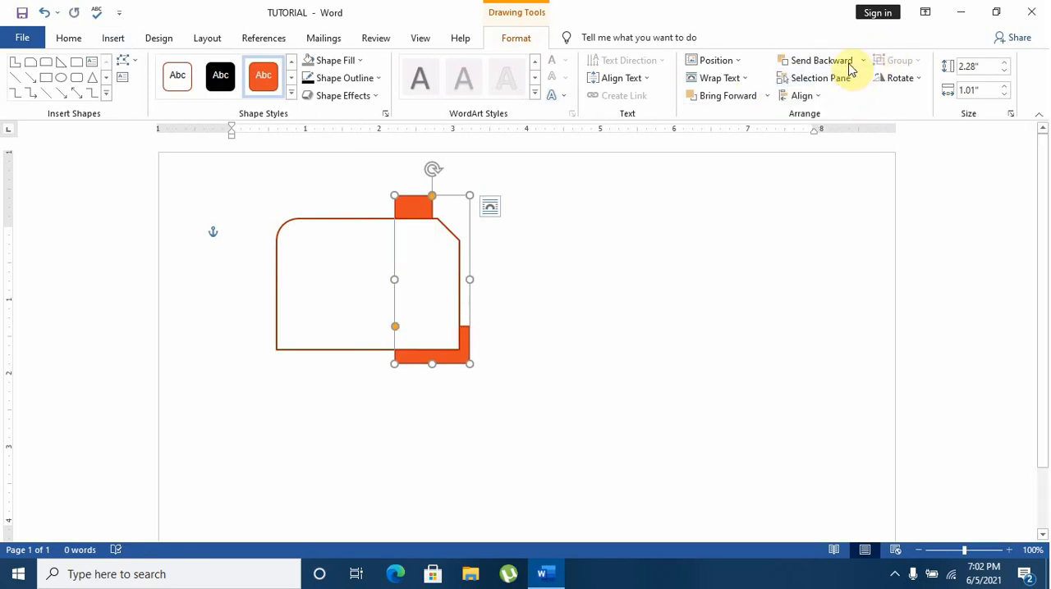
click(765, 99)
click(749, 134)
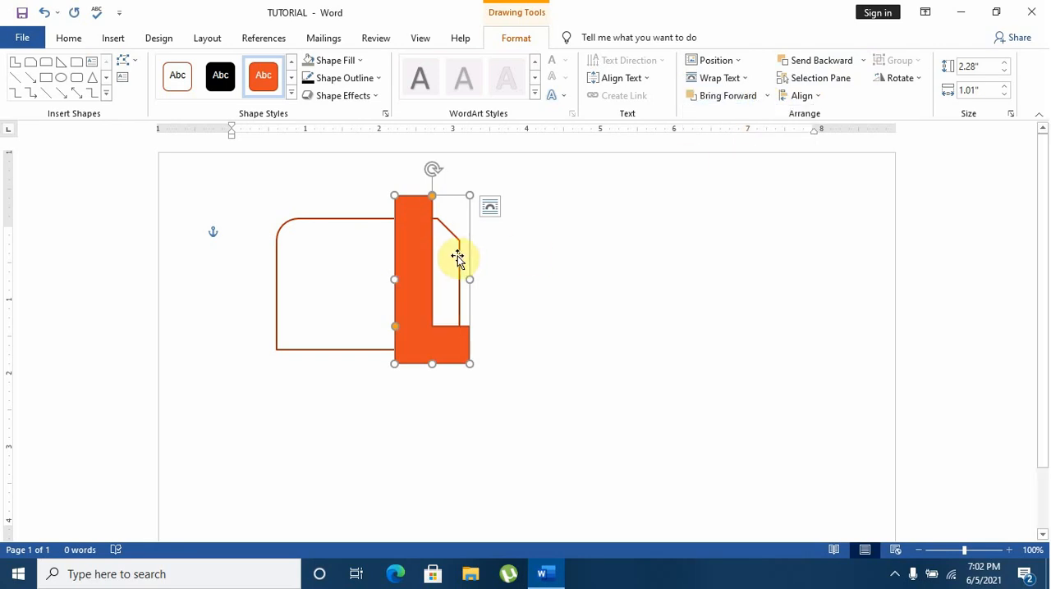
Send the L-shape one level backward, and bring it one level forward again
click(862, 61)
click(862, 79)
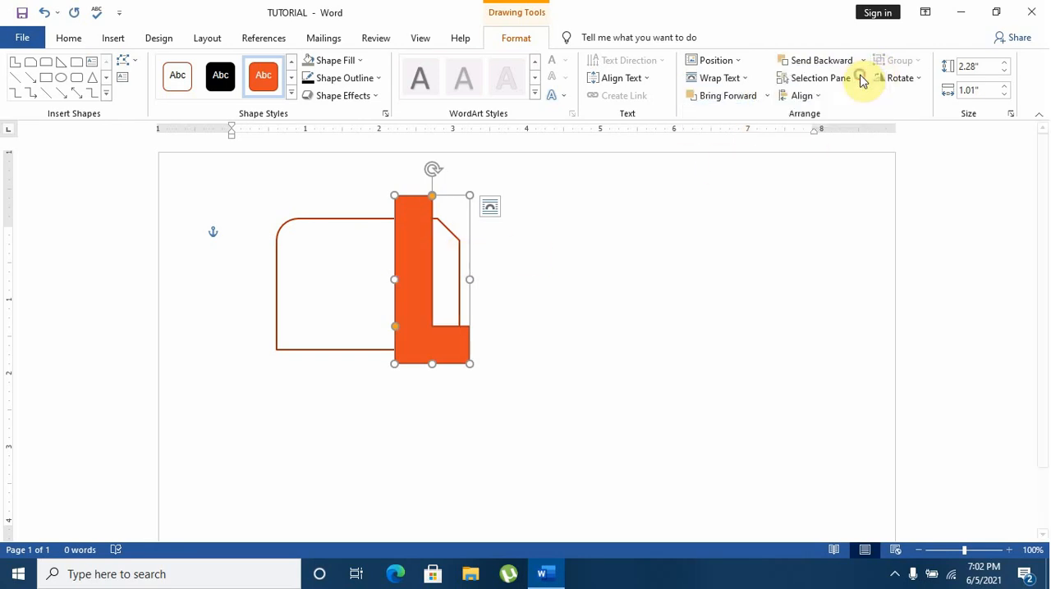
click(766, 96)
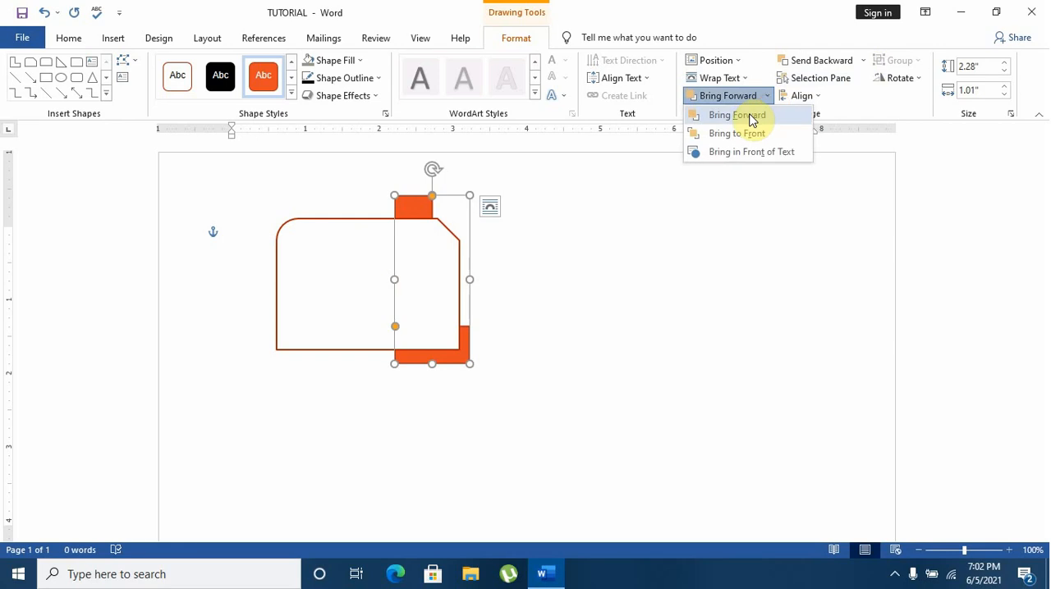
click(749, 116)
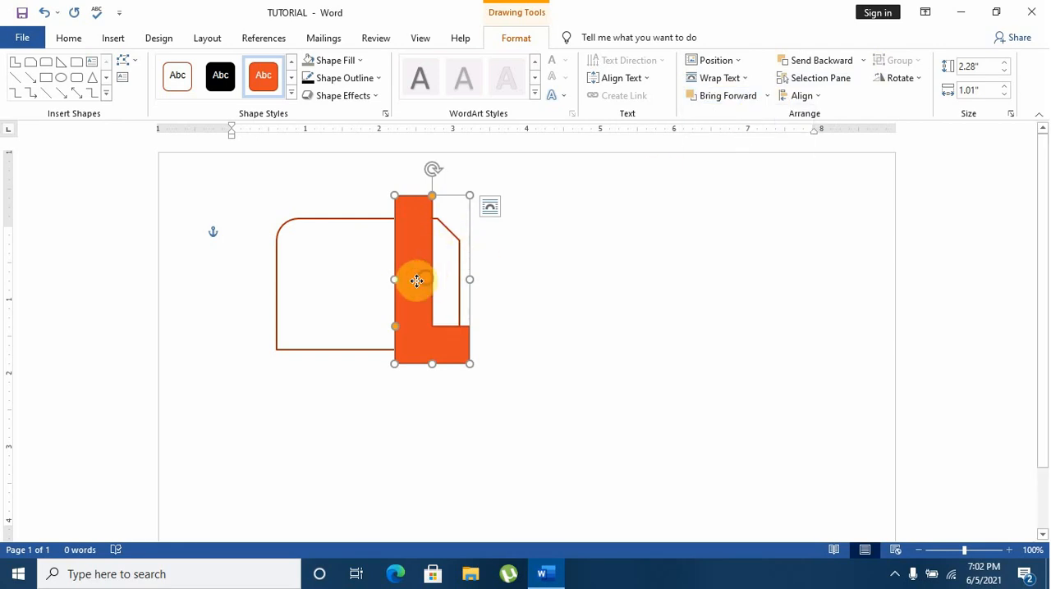
Move the L-shape onto the middle of the snipped rectangle and shrink it to about 1.67" high and 0.55" wide, inside the rectangle's outline
drag(417, 281, 355, 284)
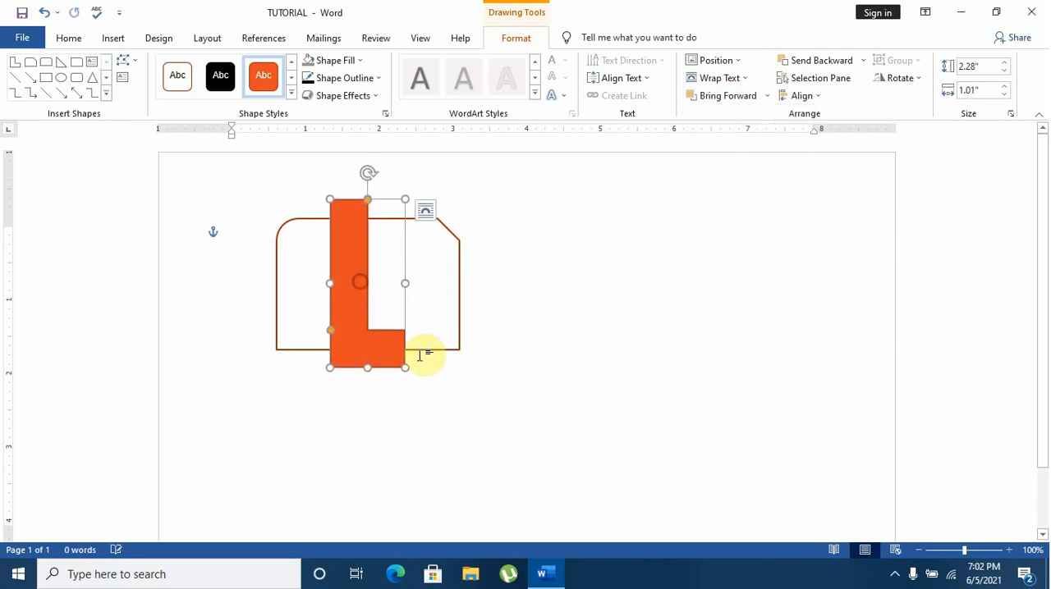
drag(404, 368, 379, 345)
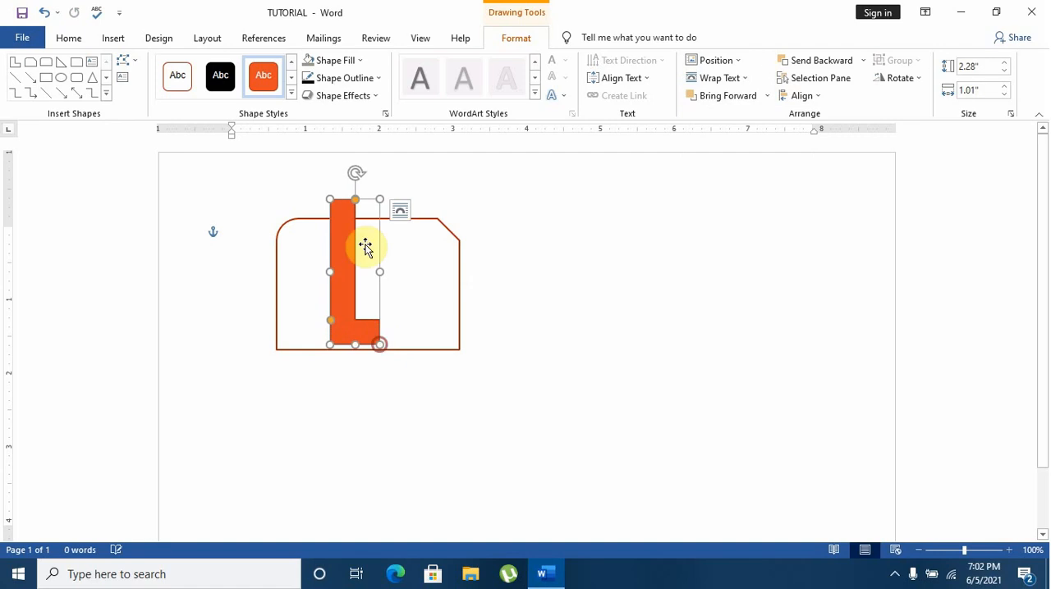
drag(329, 200, 338, 222)
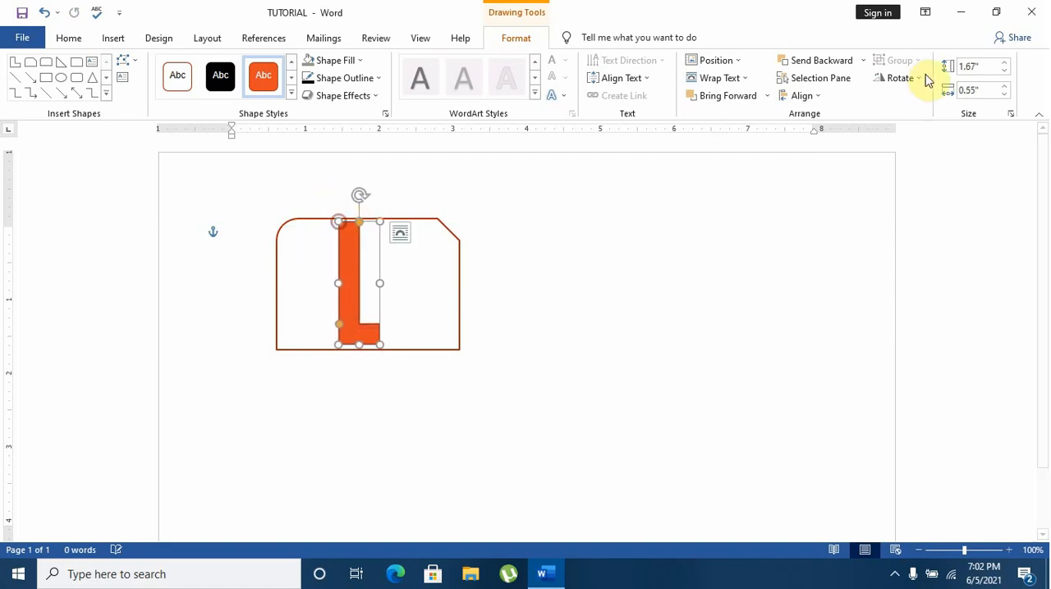
Send the L-shape to the back, behind the snipped rectangle, and apply Bring to Front to the rectangle
click(862, 64)
click(847, 98)
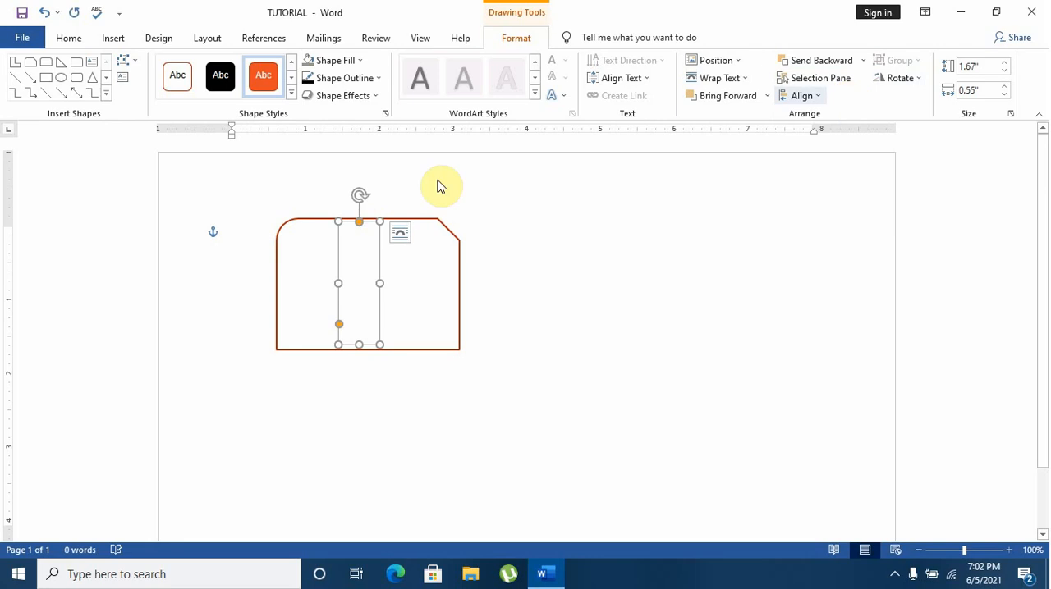
click(485, 246)
click(394, 256)
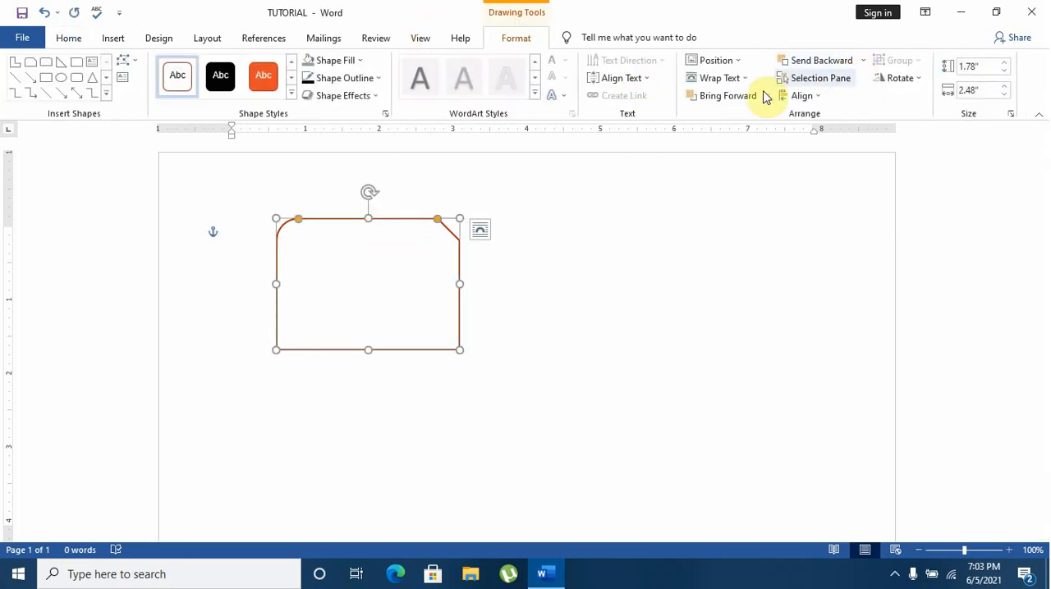
click(767, 96)
click(756, 134)
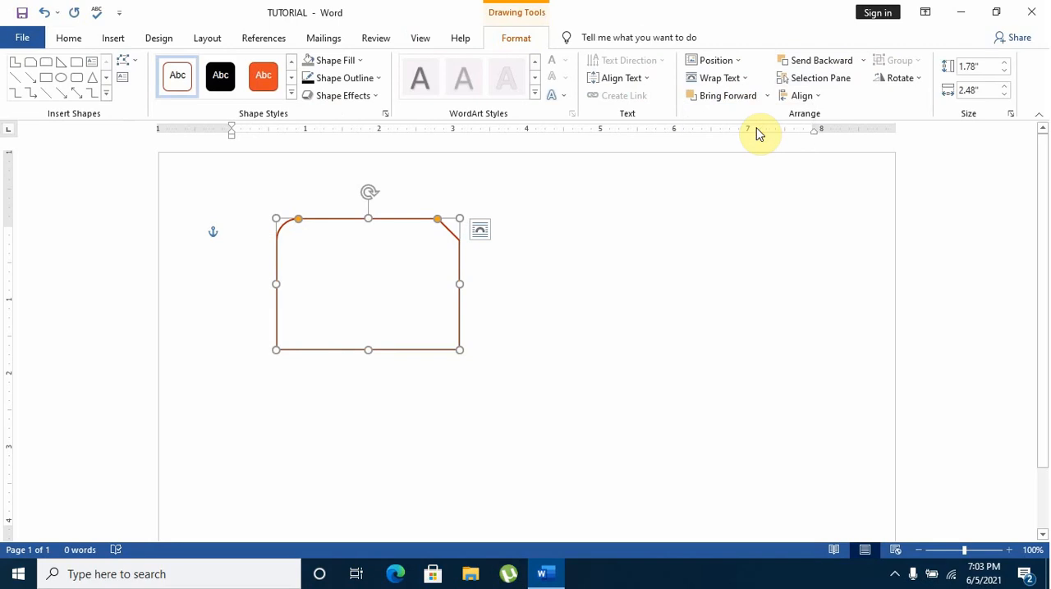
Bring the snipped rectangle forward one level and resize it to about 2.15" high and 2.59" wide, covering the L-shape
click(767, 96)
click(759, 113)
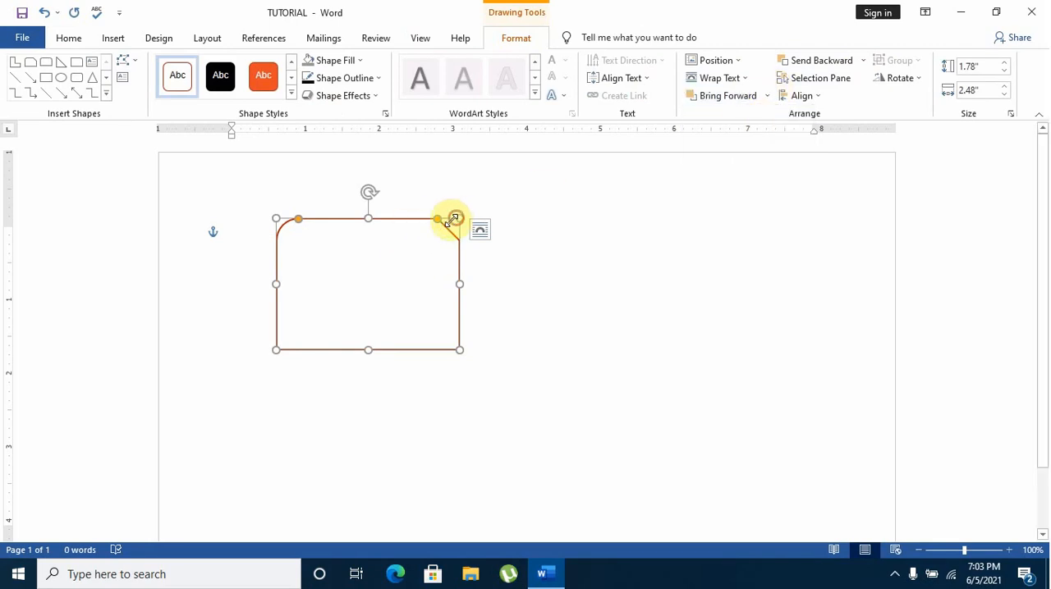
mouse_move(454, 220)
mouse_down()
mouse_move(424, 230)
mouse_move(469, 226)
mouse_up()
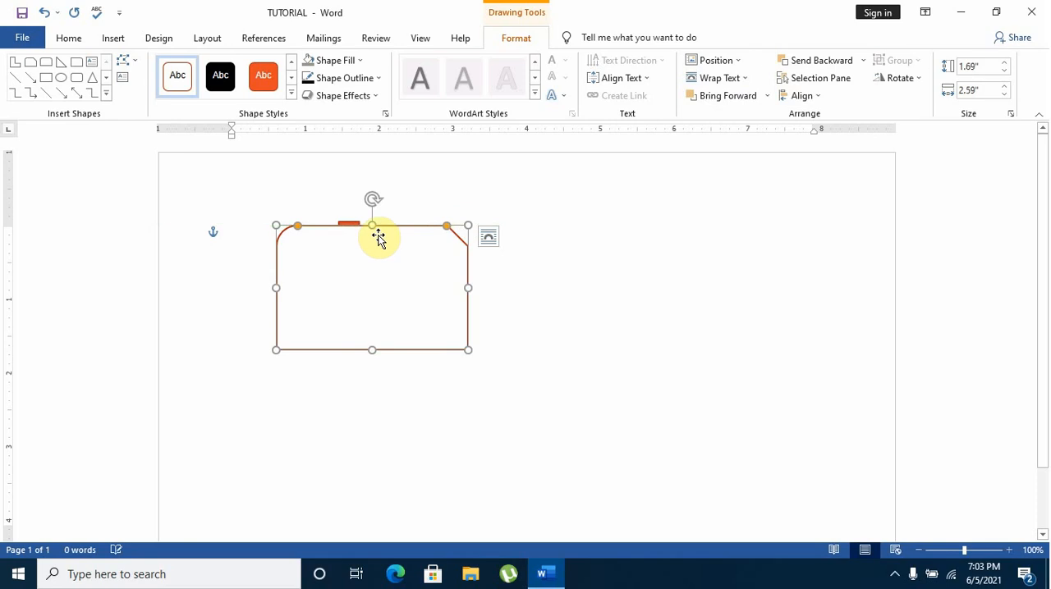
drag(371, 227, 373, 191)
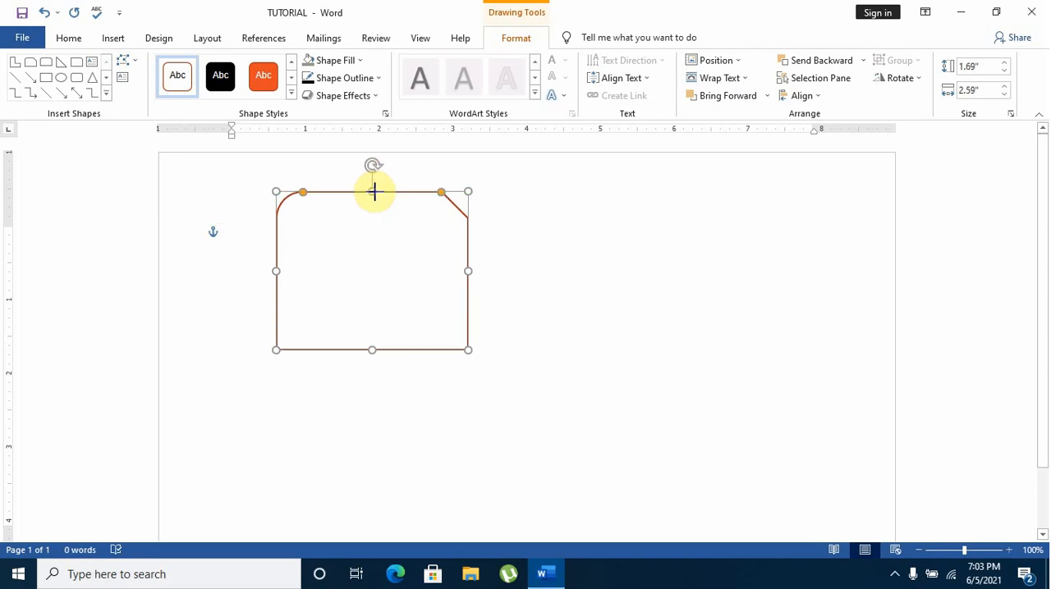
Send the snipped rectangle to the back, behind the orange L-shape, and deselect it
click(862, 61)
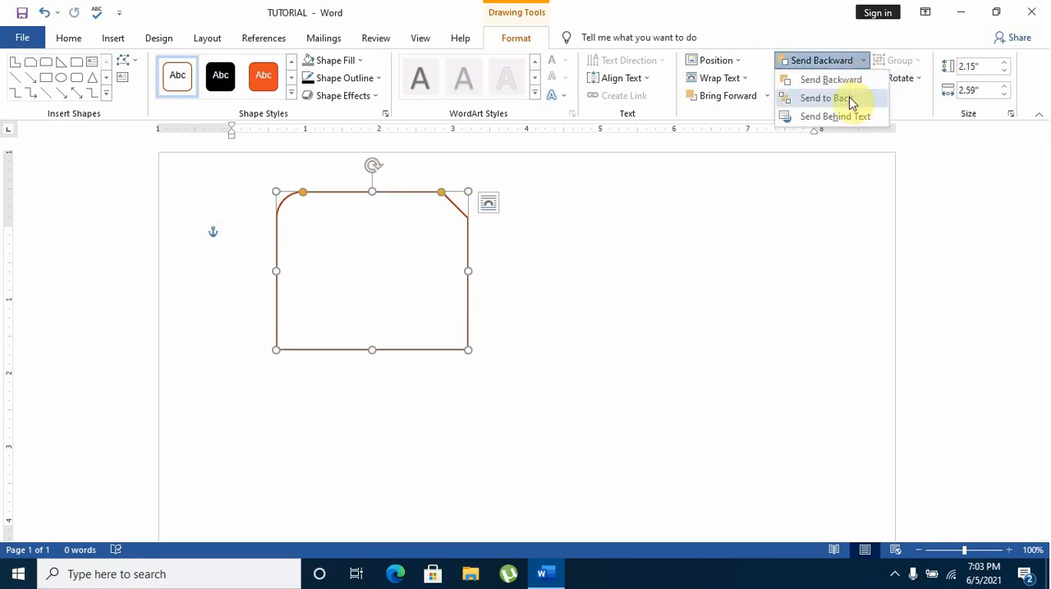
click(849, 98)
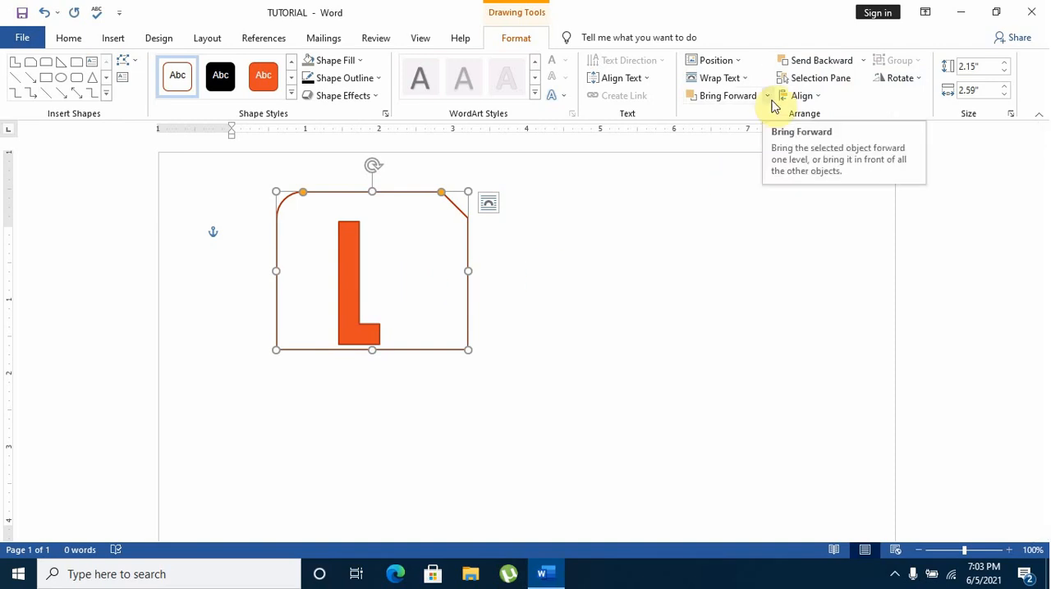
click(680, 218)
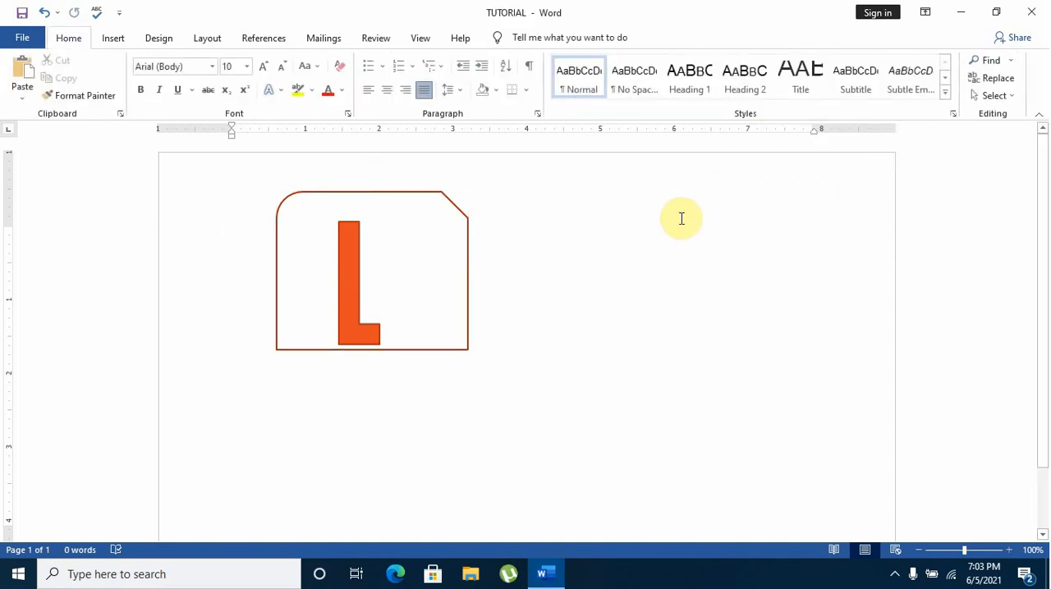
Insert a flowchart internal storage shape about 2.02" high and 3.42" wide to the right of the snipped rectangle
click(113, 37)
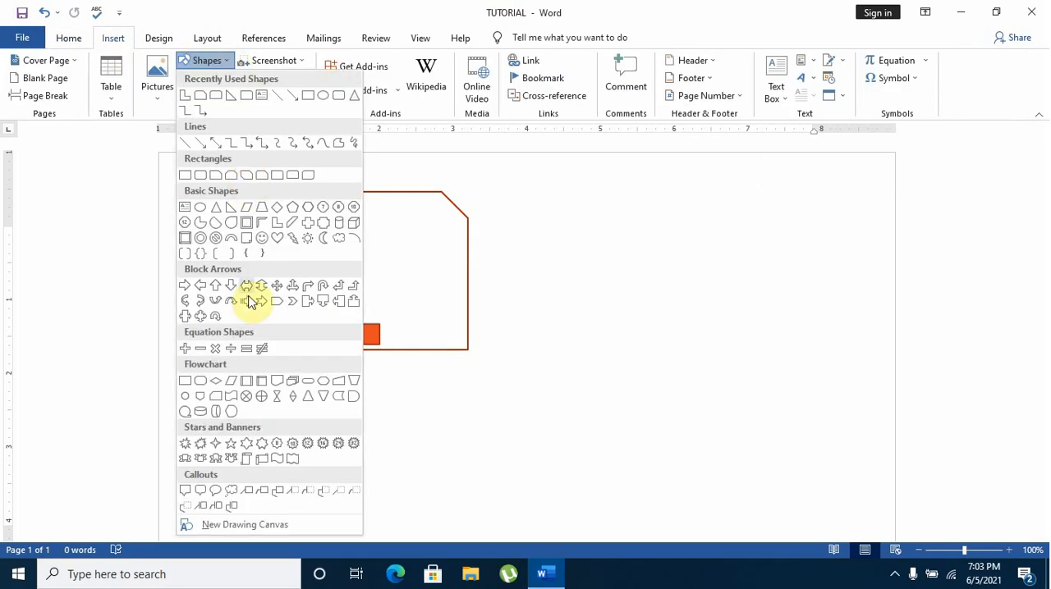
click(257, 386)
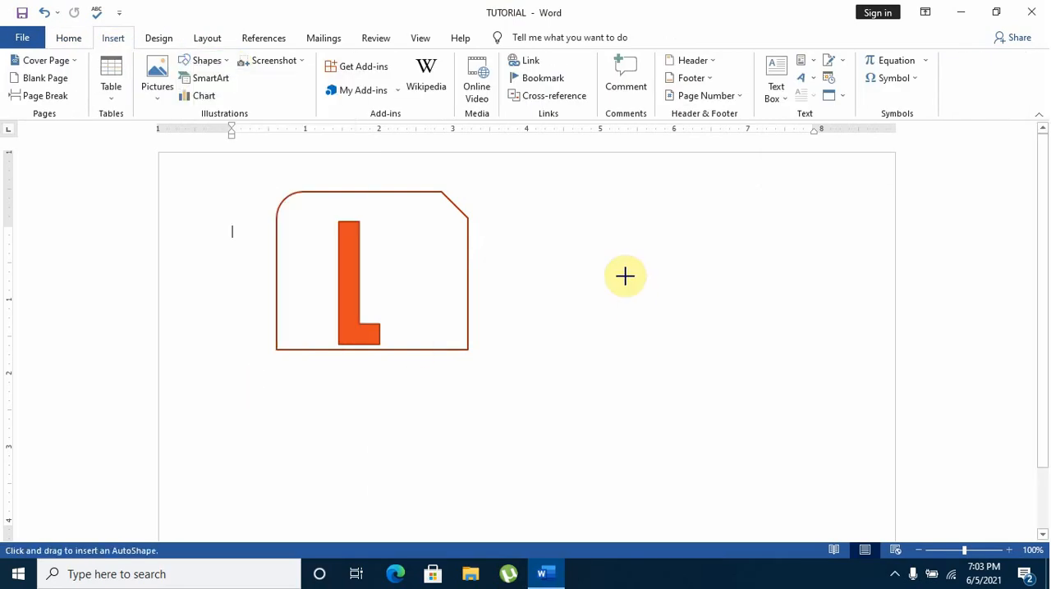
drag(597, 237, 851, 387)
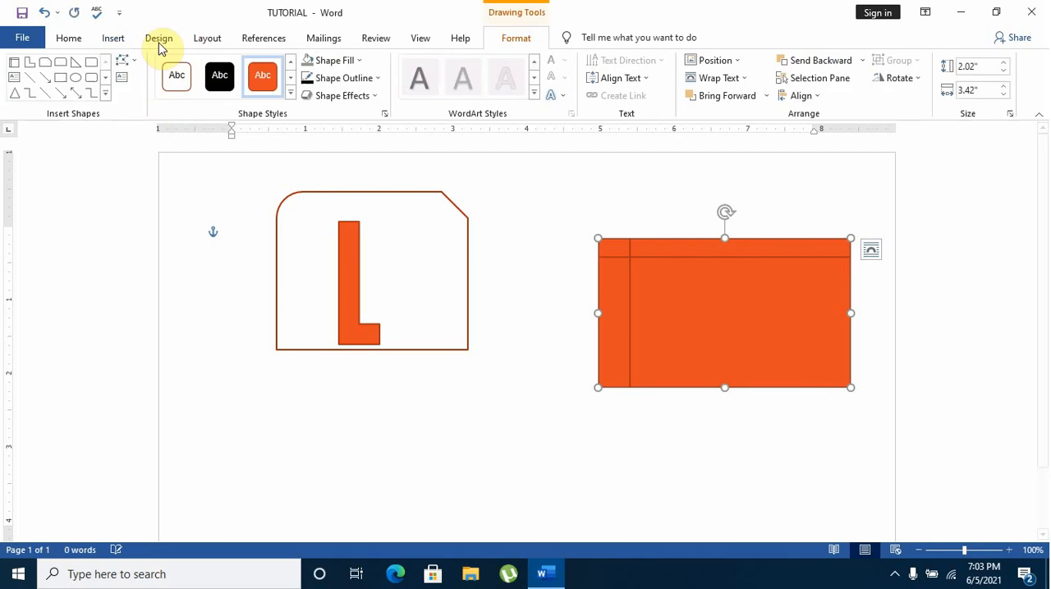
Insert a text box about 1.7" high and 4.58" wide below the snipped rectangle and enter AAAA in it
click(123, 38)
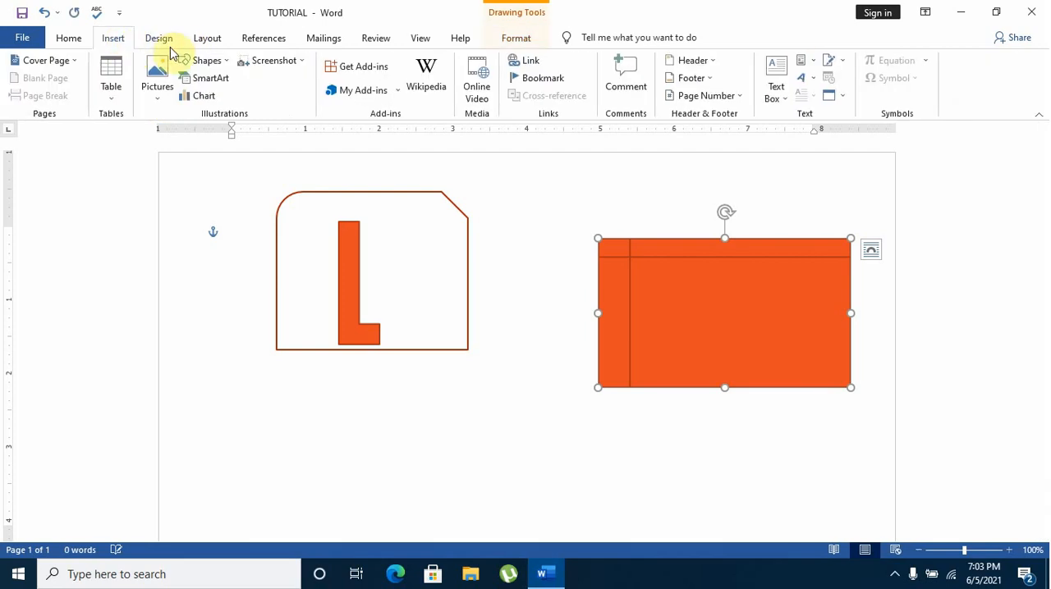
click(227, 63)
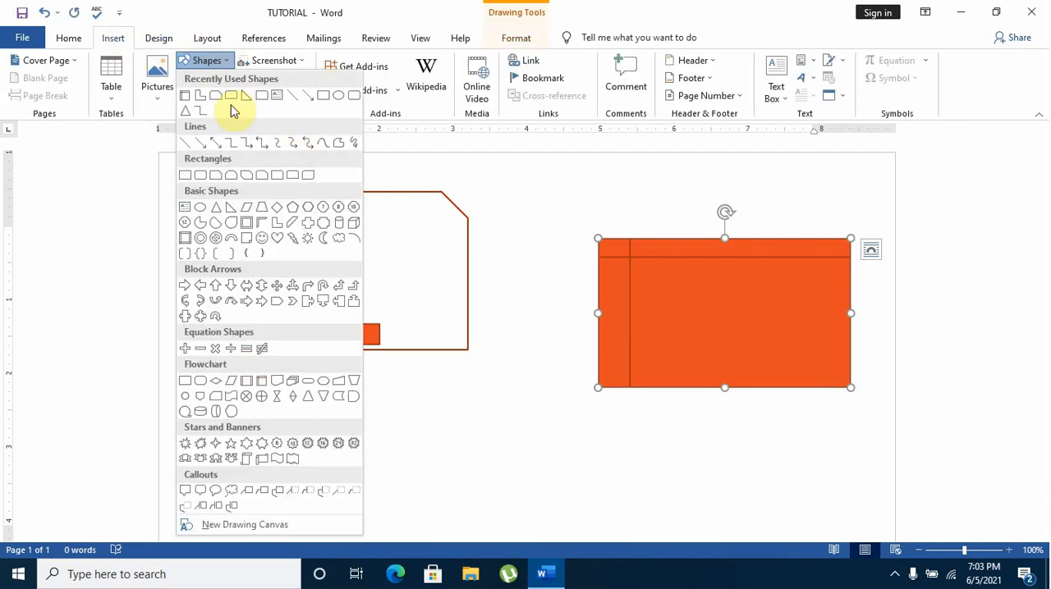
click(276, 97)
mouse_move(251, 388)
mouse_down()
mouse_move(516, 498)
mouse_move(588, 512)
mouse_up()
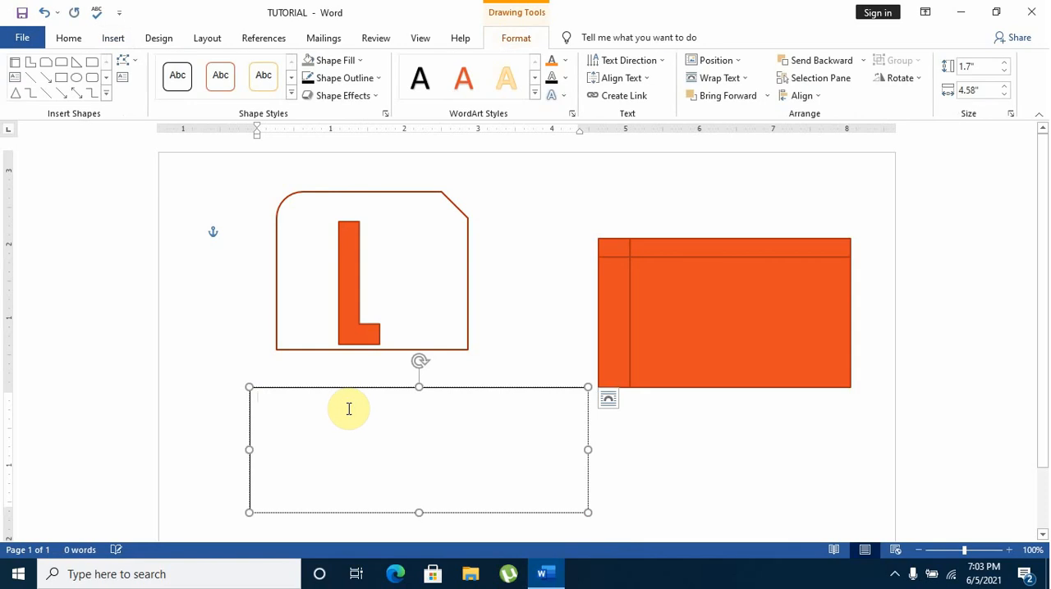
text(AA)
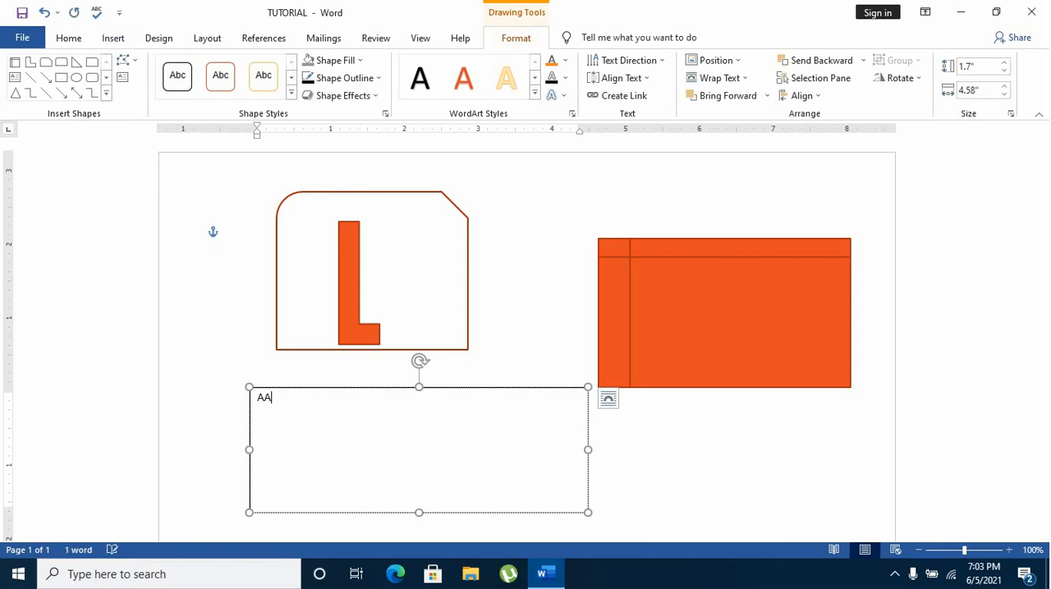
text(AA)
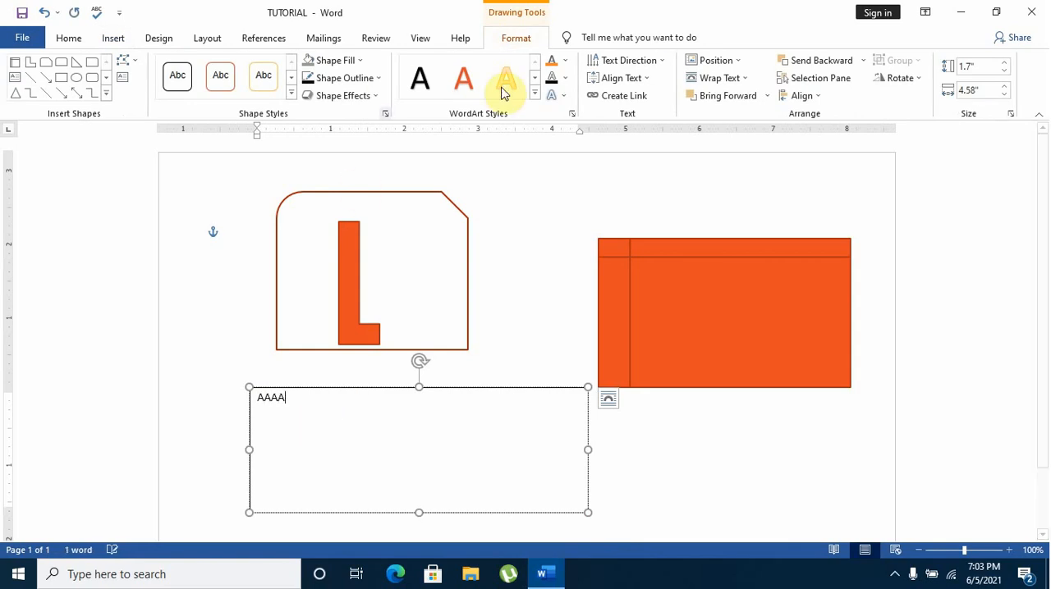
Apply the orange-filled WordArt style to the AAAA text in the text box
click(564, 97)
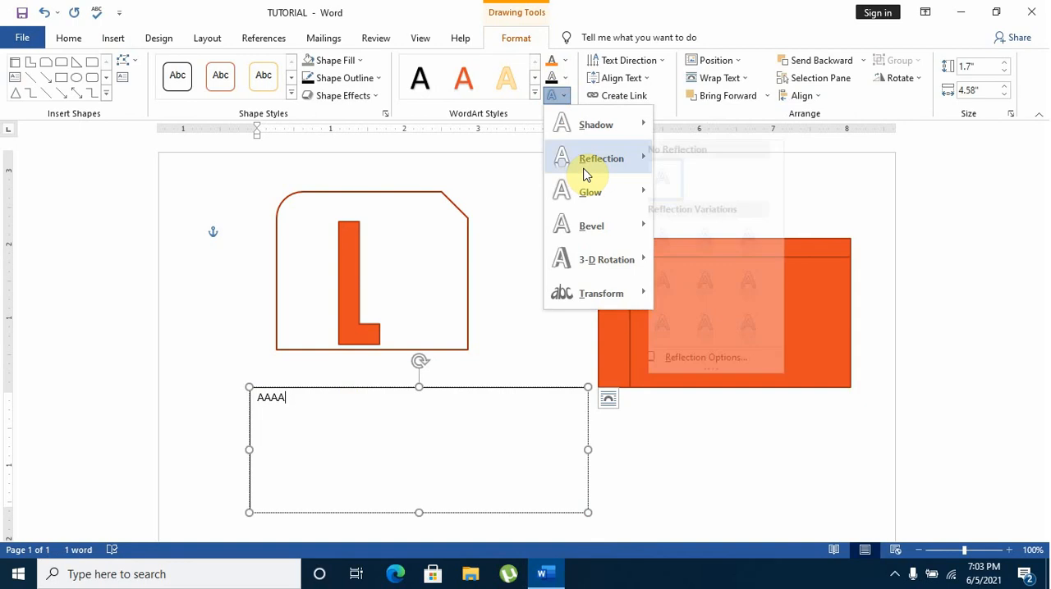
click(514, 84)
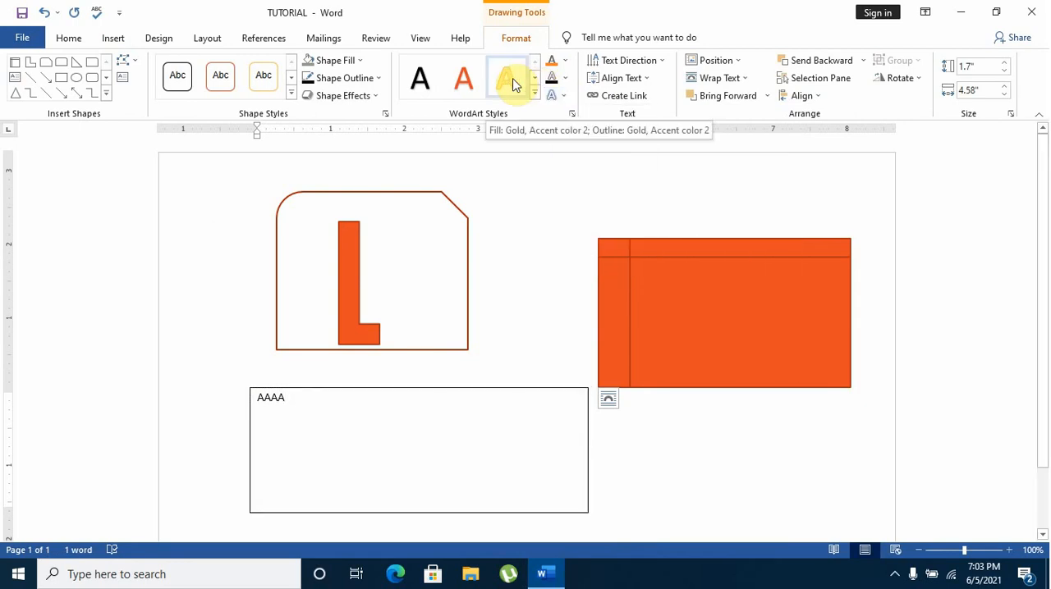
click(309, 411)
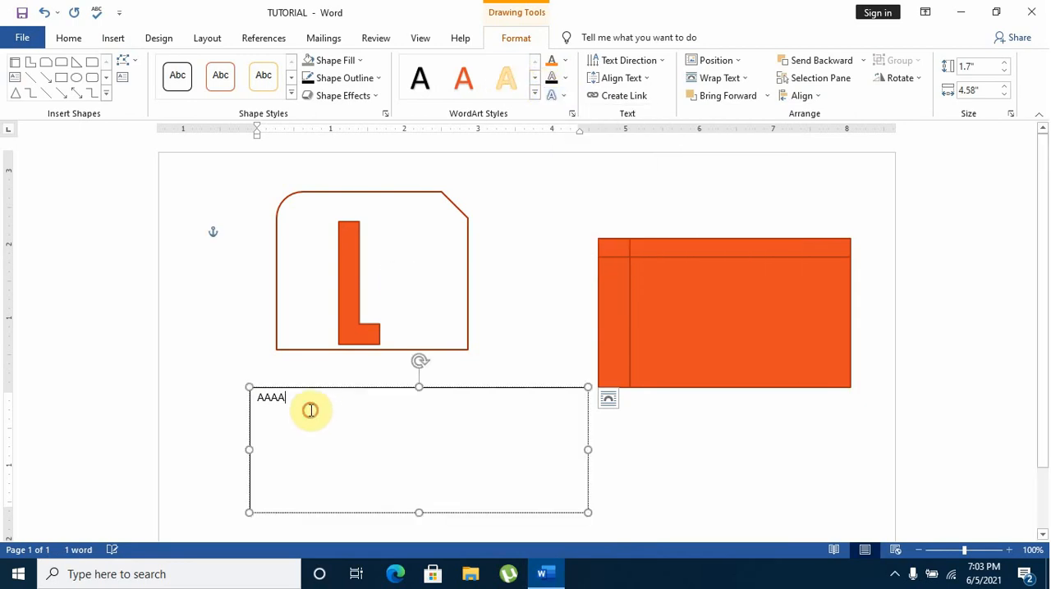
drag(309, 411, 251, 394)
click(464, 78)
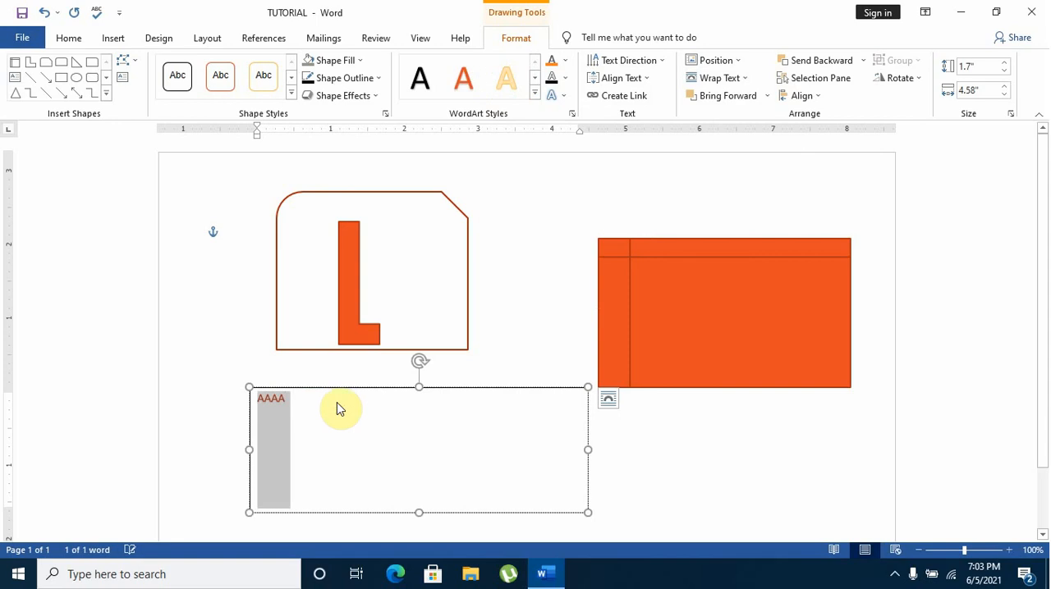
click(337, 402)
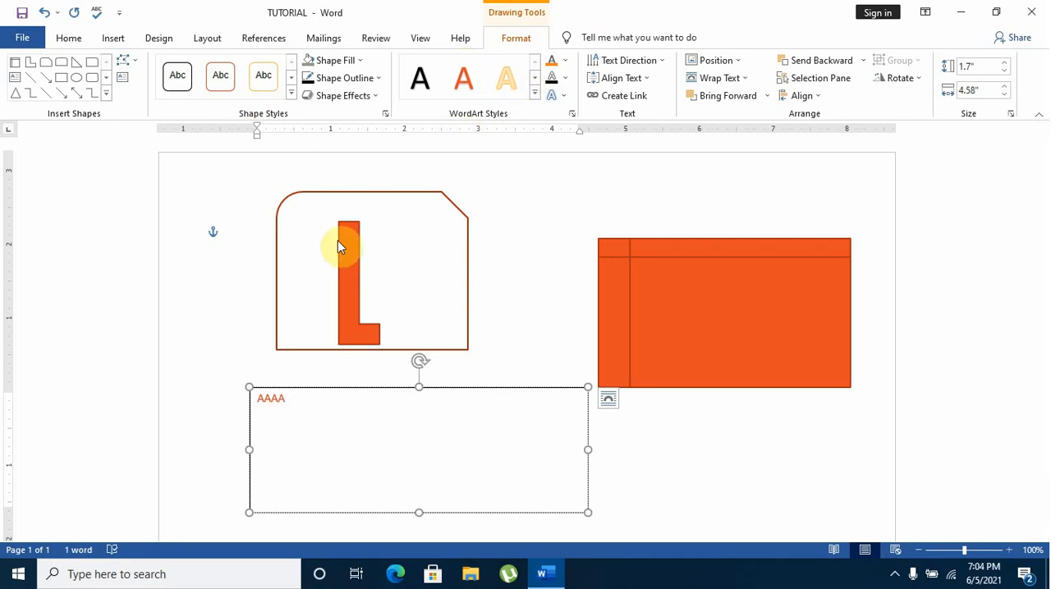
Apply the solid orange fill shape style to the snipped rectangle around the L-shape
click(312, 206)
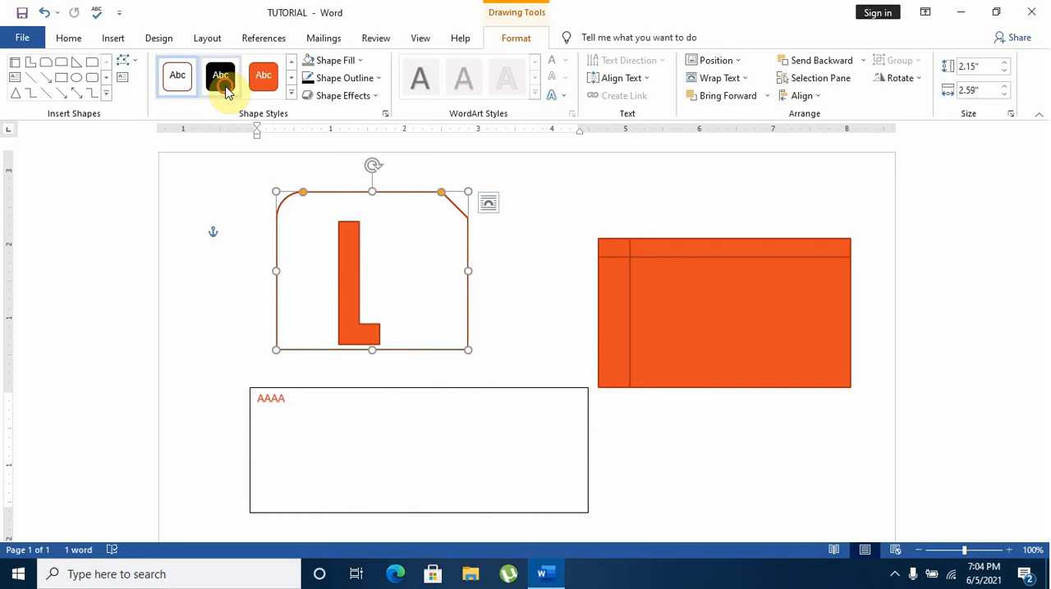
click(263, 76)
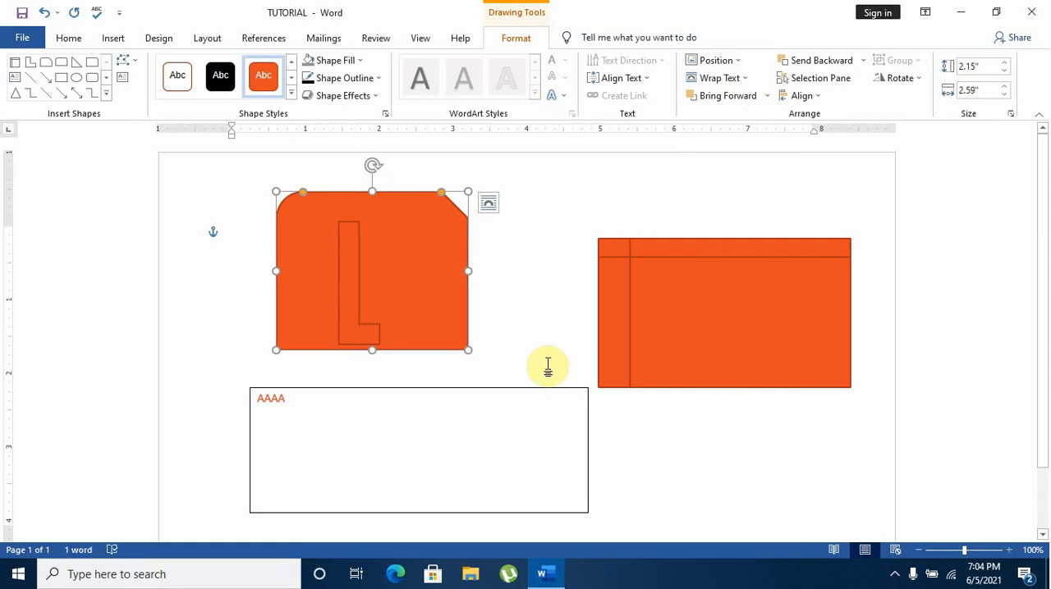
scroll(624, 339, down, 1)
scroll(626, 338, down, 2)
scroll(607, 332, up, 3)
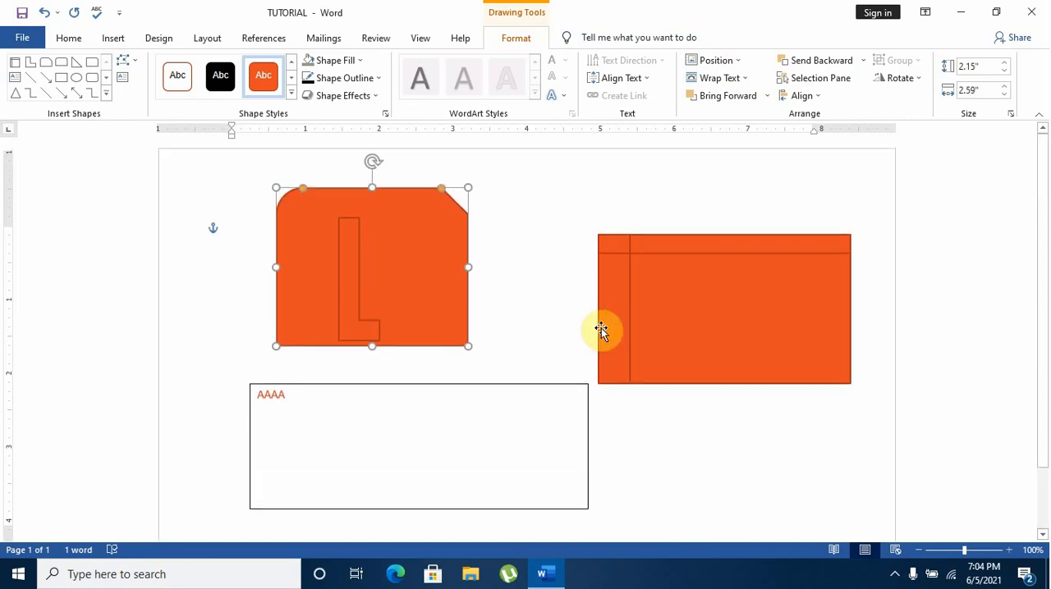
Look through the text wrapping, position, alignment and rotation options available for the snipped rectangle
click(744, 79)
click(743, 79)
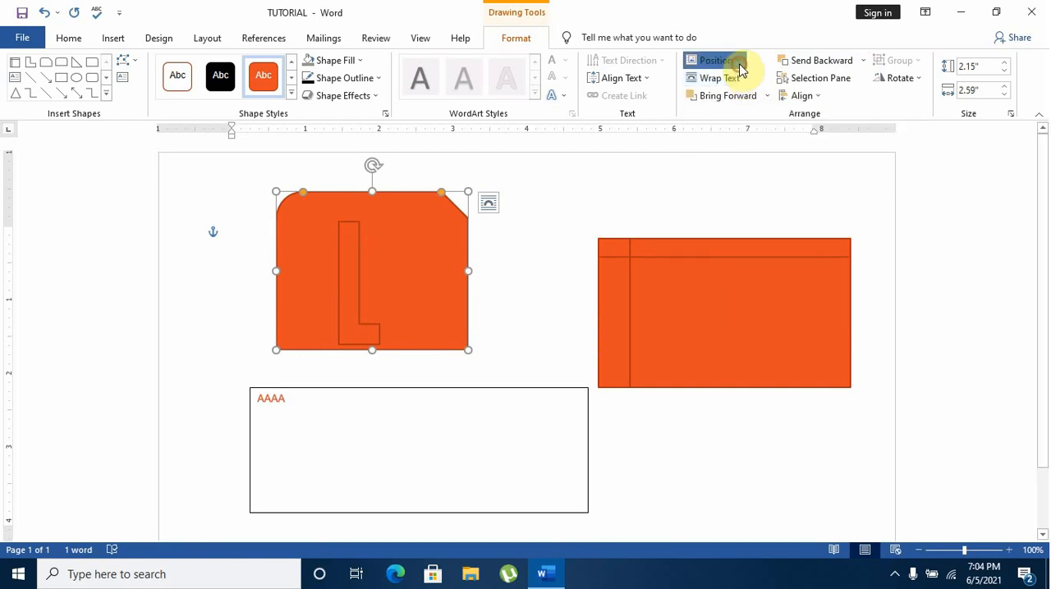
click(730, 62)
click(733, 62)
click(819, 95)
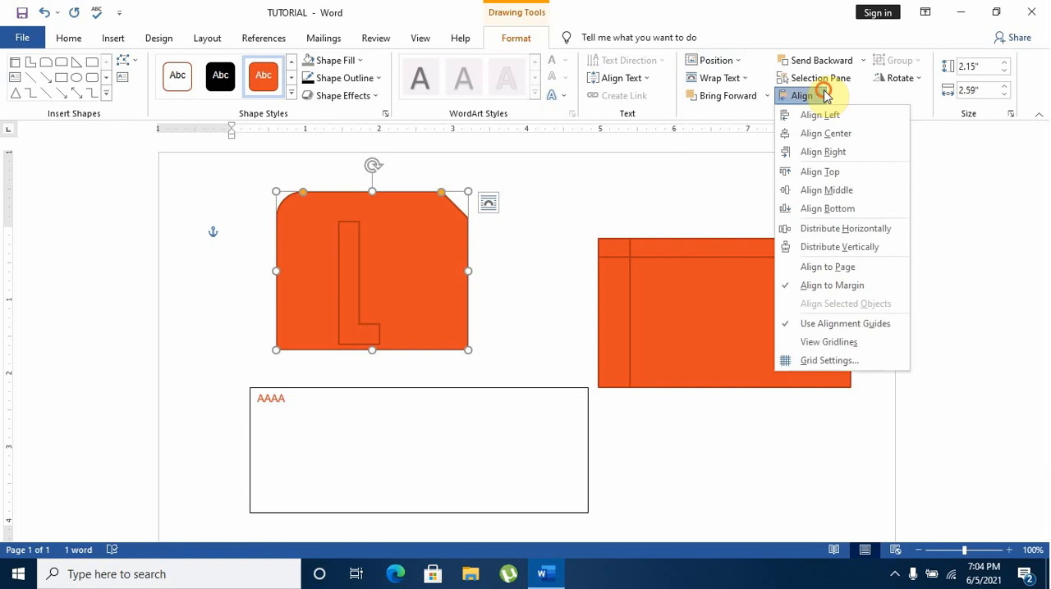
click(819, 95)
click(925, 79)
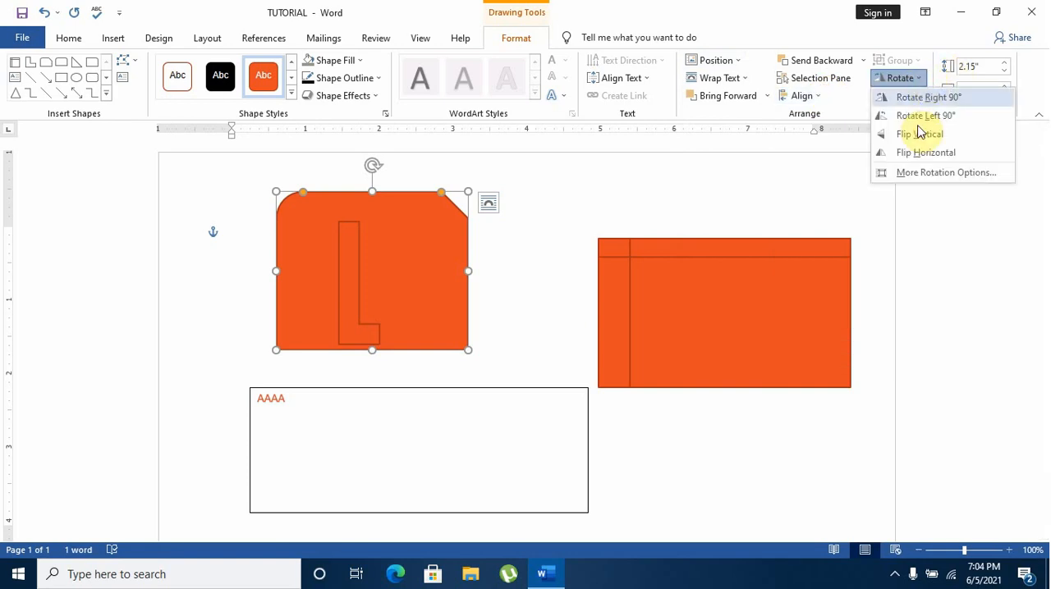
click(915, 33)
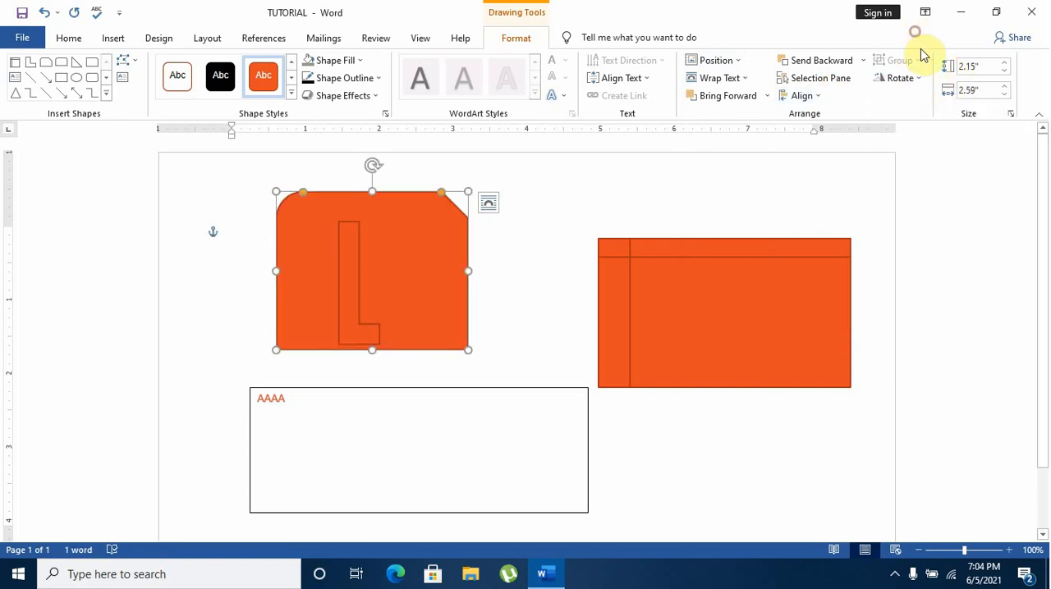
Move the internal storage shape so that it overlaps the right edge of the snipped rectangle
drag(754, 289, 568, 252)
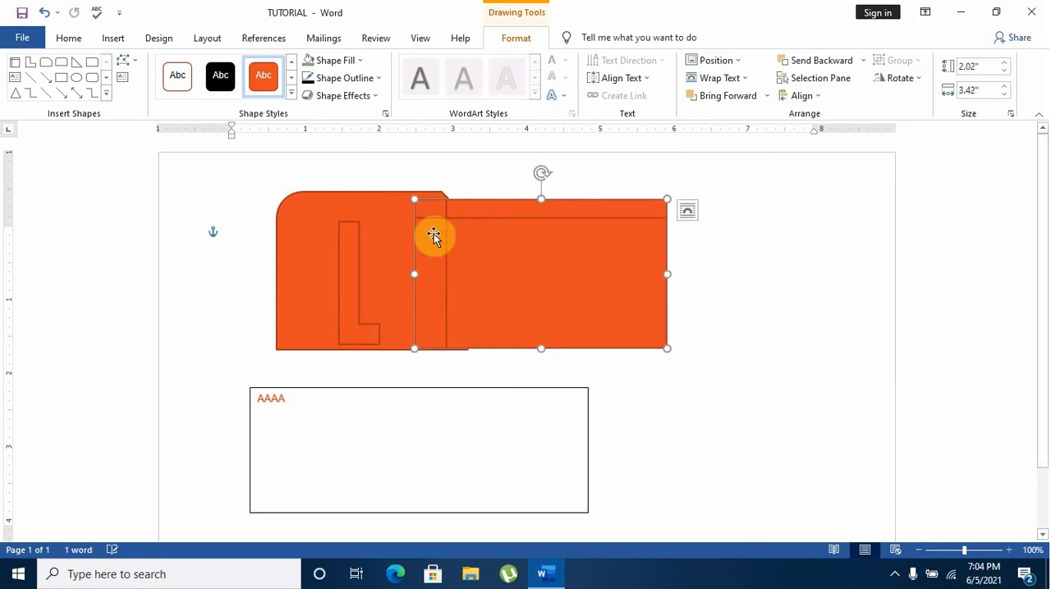
shift+click(382, 257)
shift+click(462, 259)
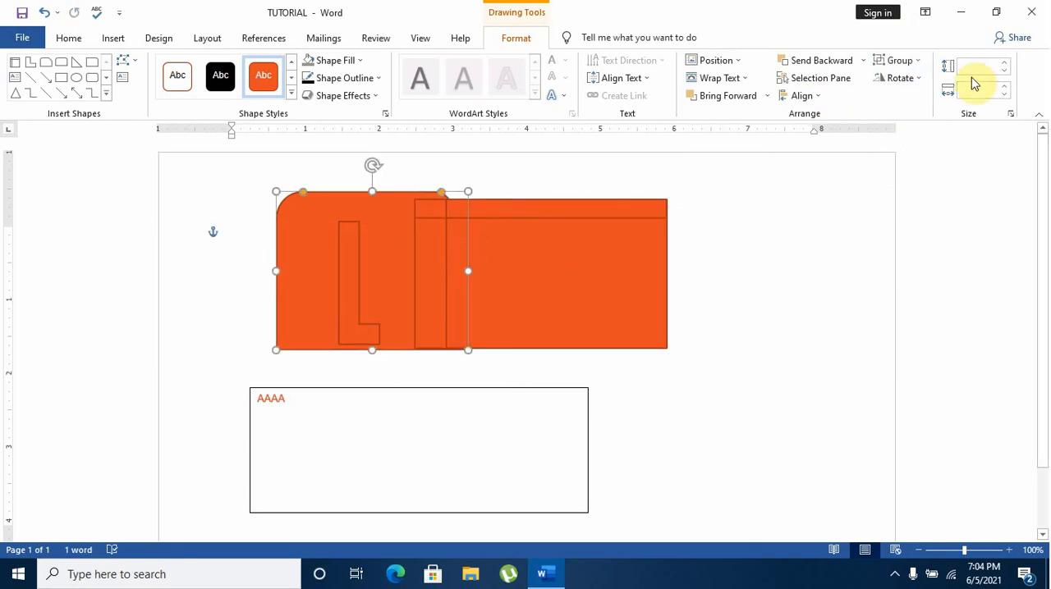
click(588, 263)
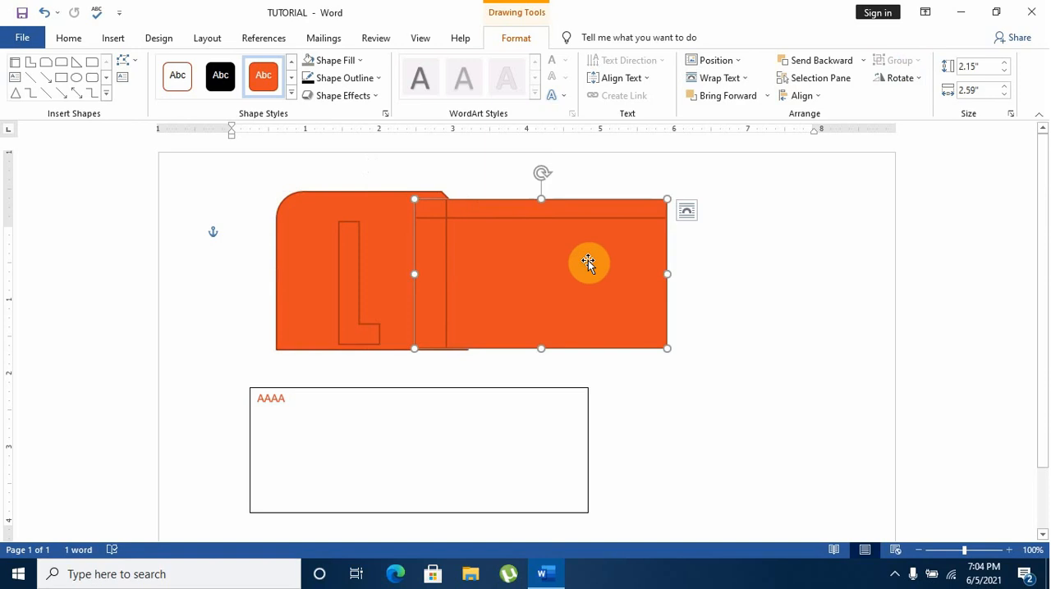
shift+click(297, 262)
click(905, 70)
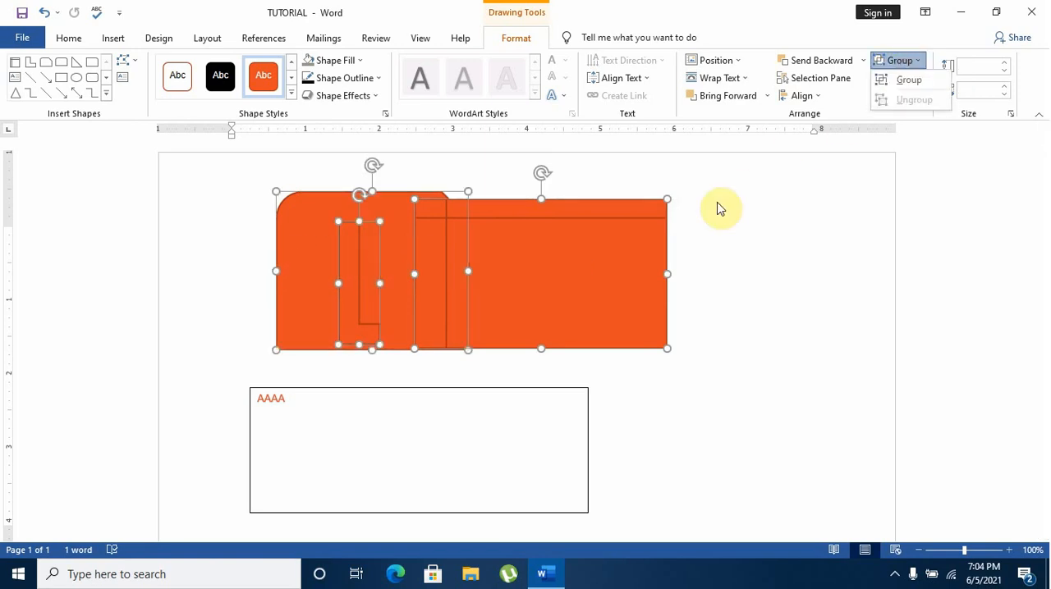
click(553, 241)
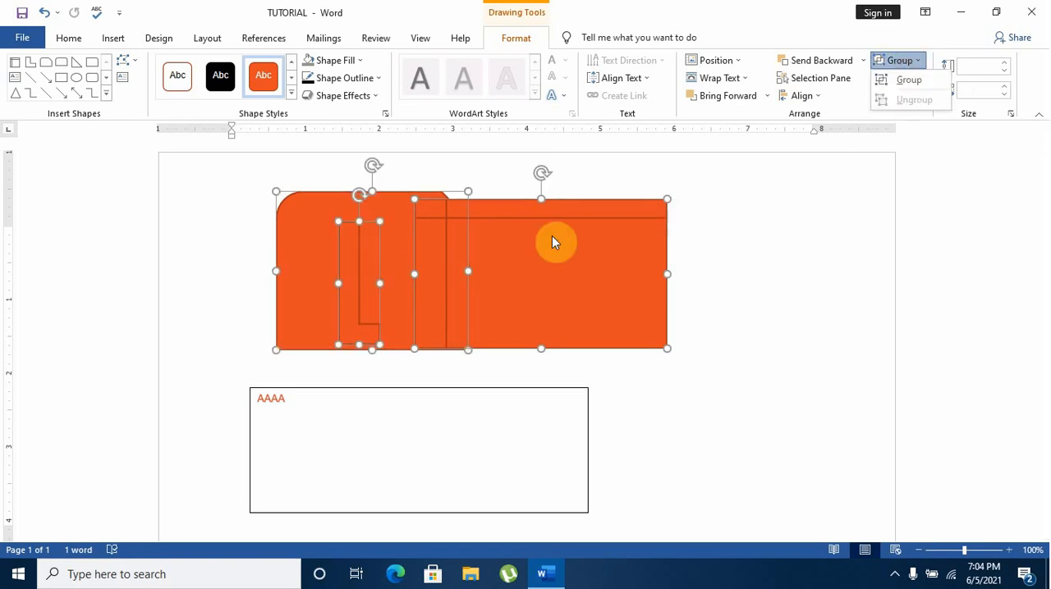
click(709, 251)
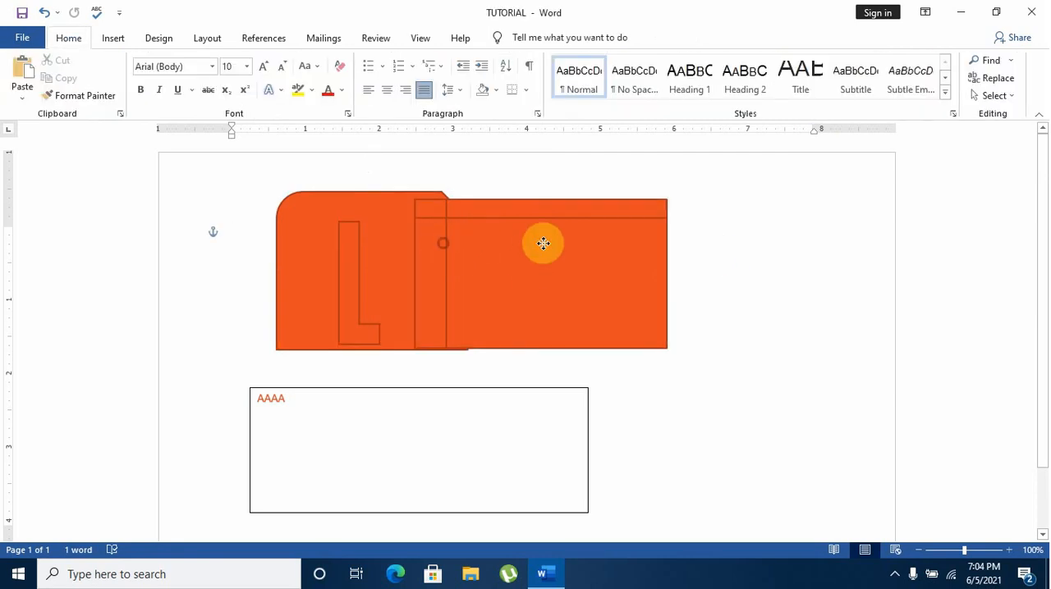
Group the snipped rectangle, the L-shape and the internal storage shape into one object
drag(543, 243, 441, 241)
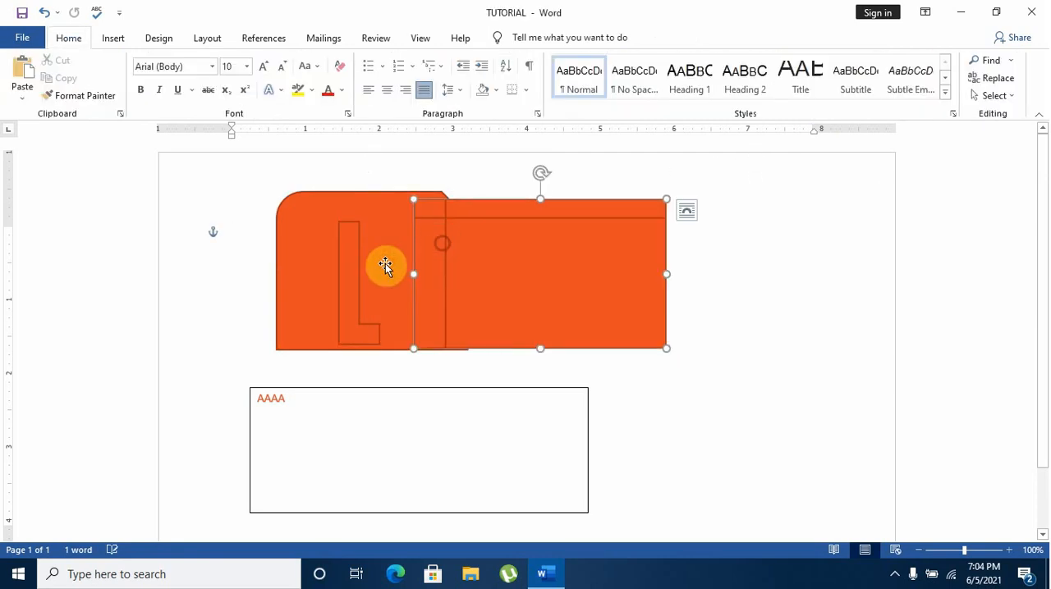
shift+click(310, 244)
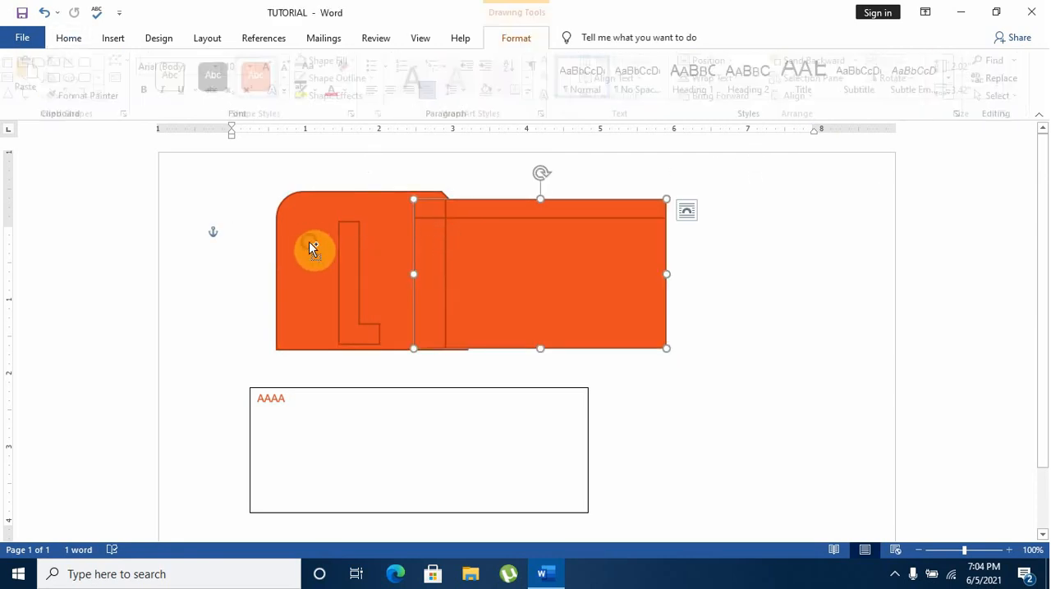
shift+click(483, 244)
shift+click(536, 231)
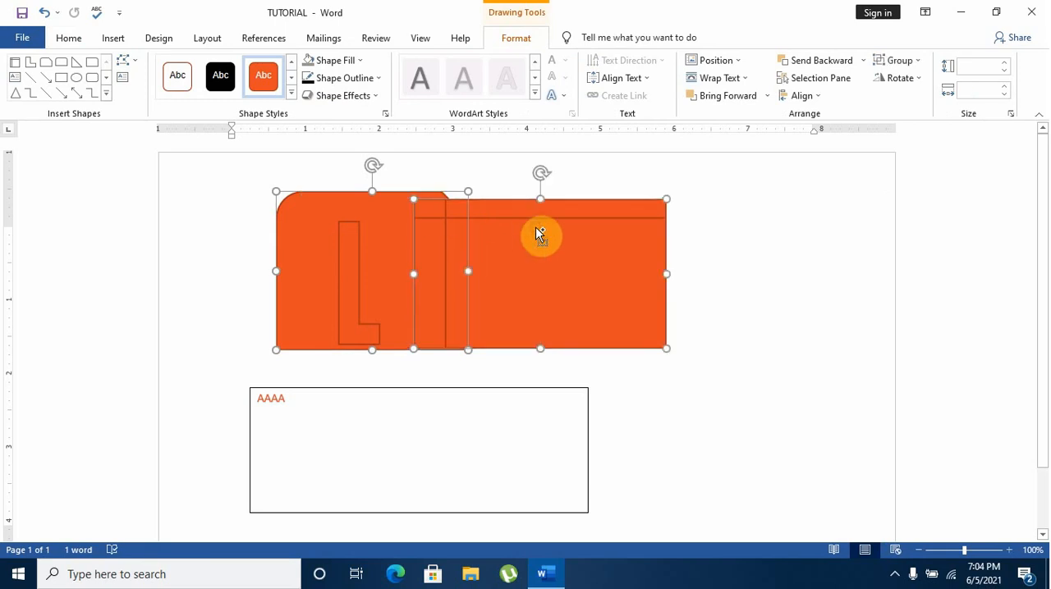
shift+click(351, 271)
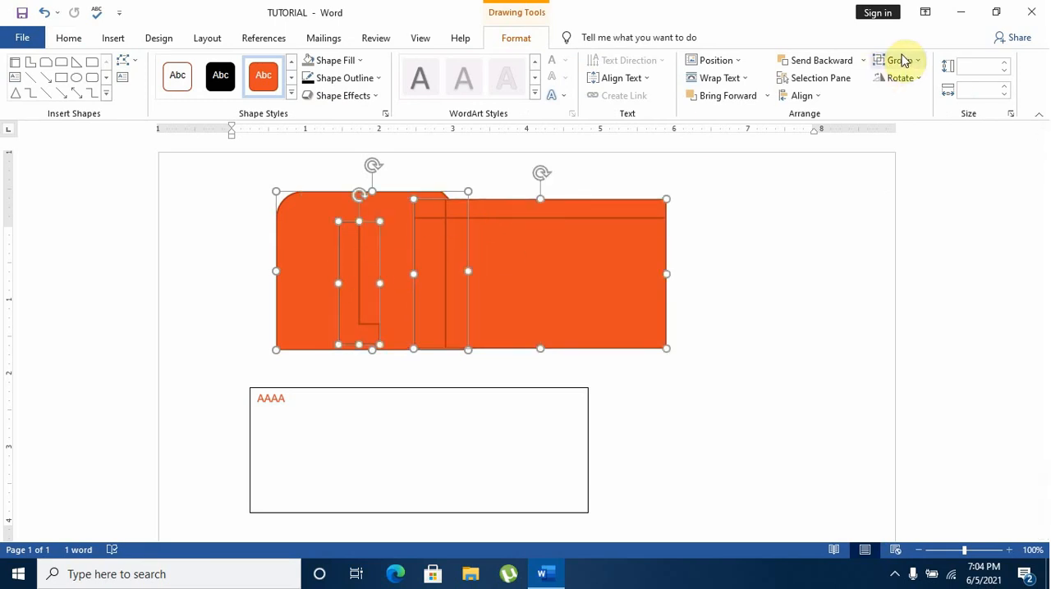
click(901, 60)
click(894, 79)
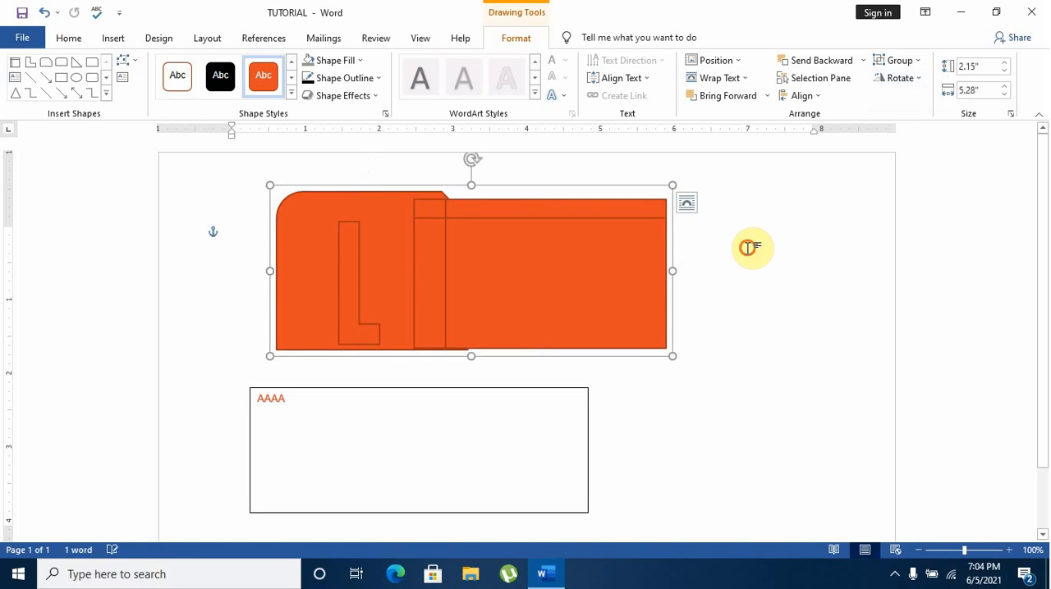
Move the grouped shapes to the right above the text box and ungroup them
drag(599, 265, 514, 265)
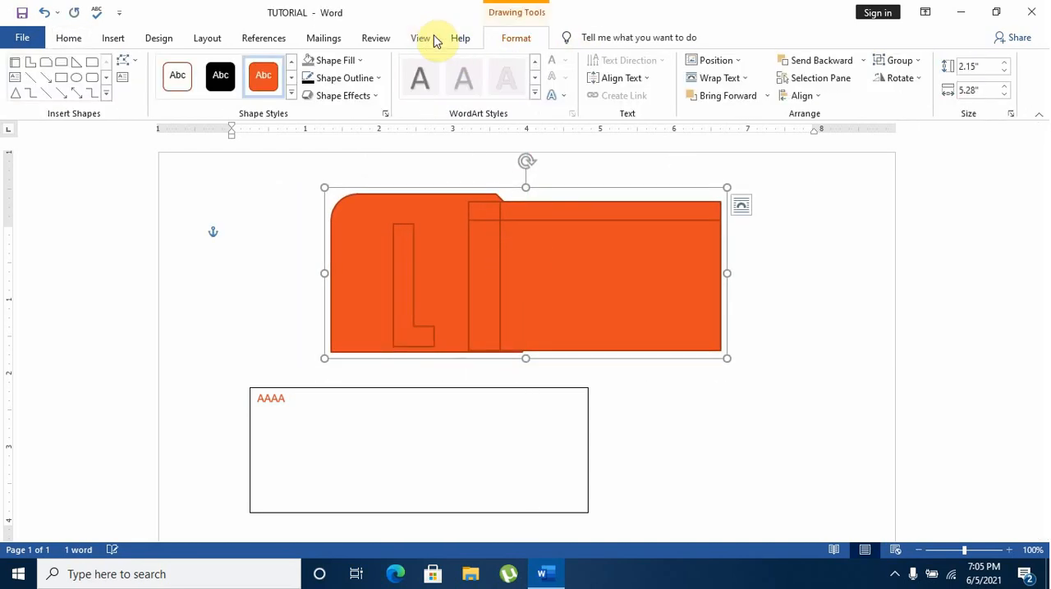
click(913, 72)
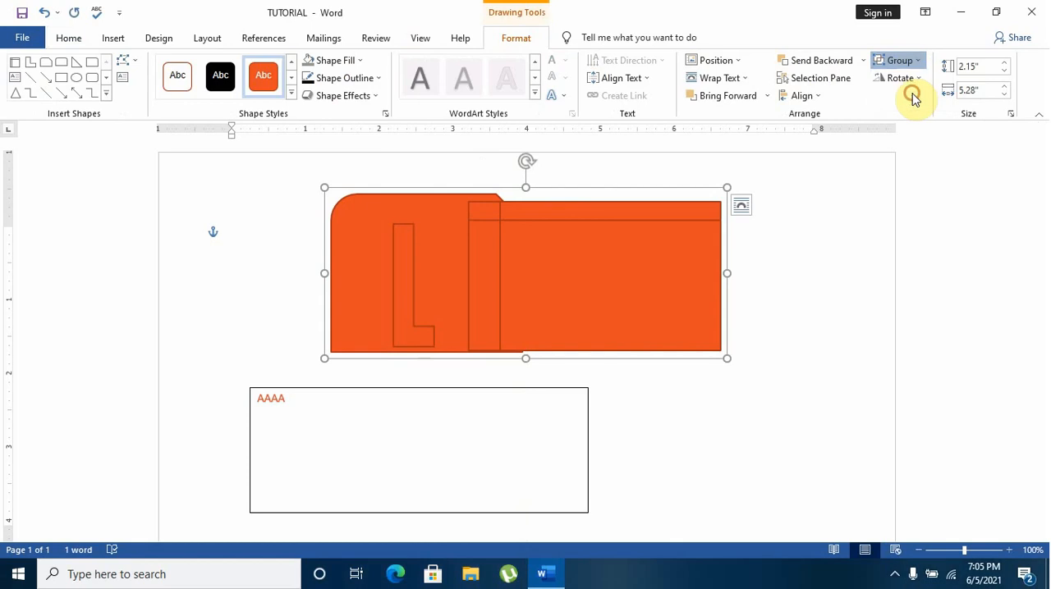
click(912, 99)
Set the height of the three selected ungrouped shapes to 0"
click(1008, 66)
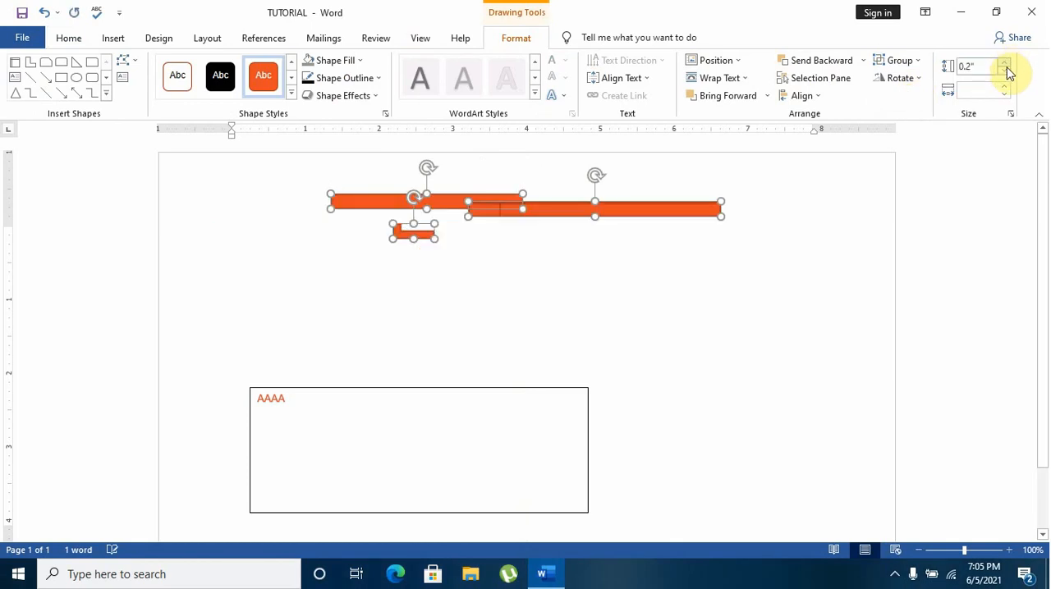
click(1008, 72)
click(1008, 72)
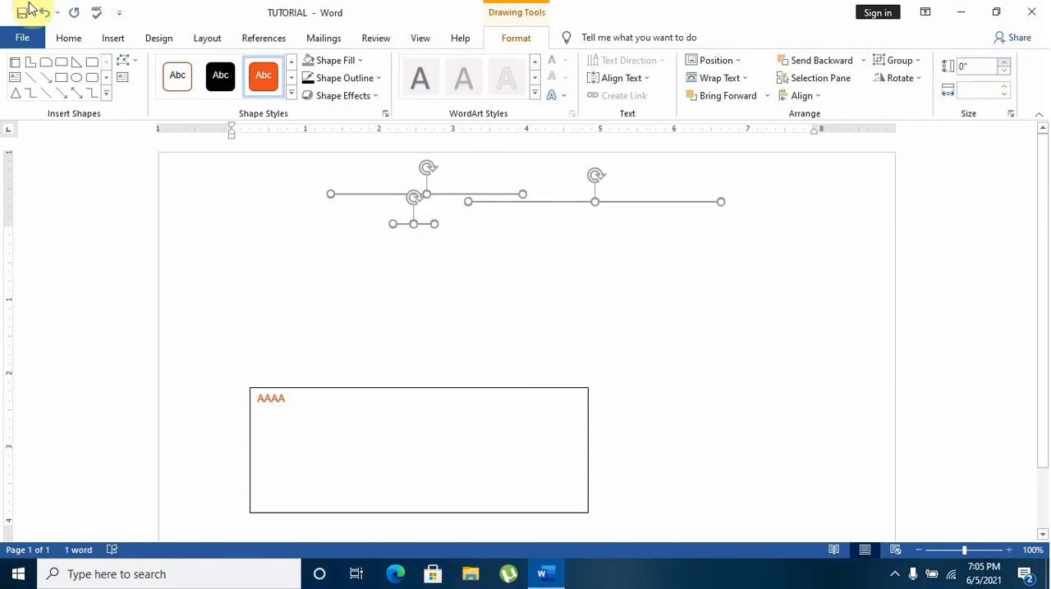